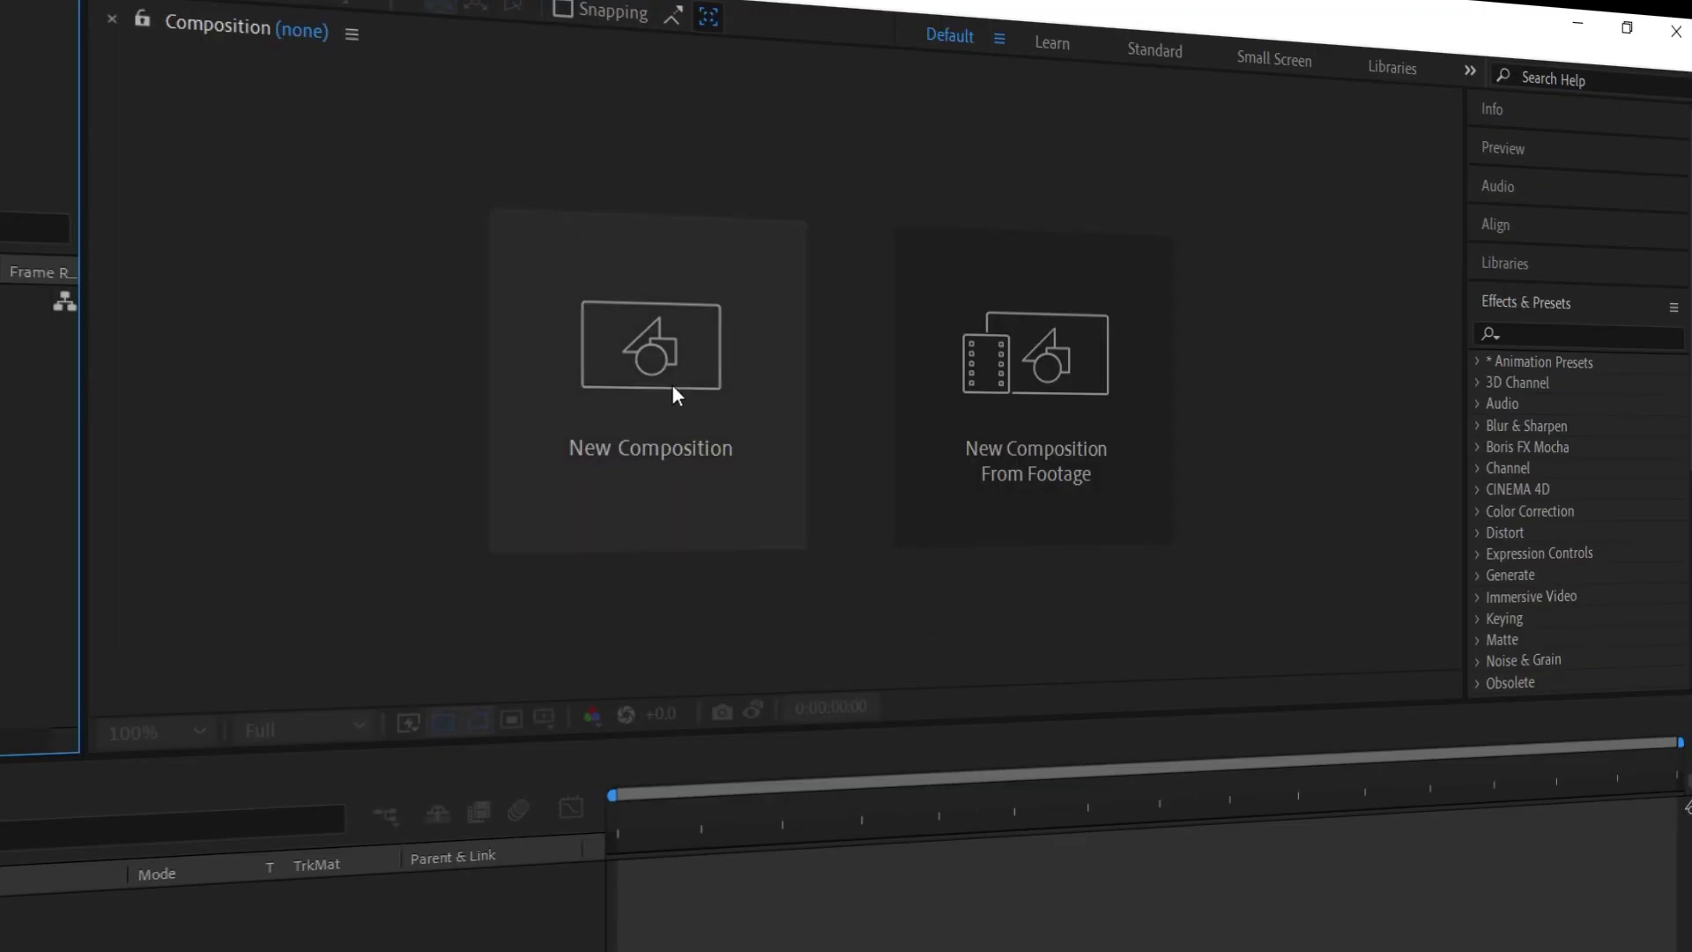
# Step: Create Comp 1 at 3840 × 1080 pixels, 24 fps, 10 seconds long
pyautogui.click(671, 384)
pyautogui.click(679, 315)
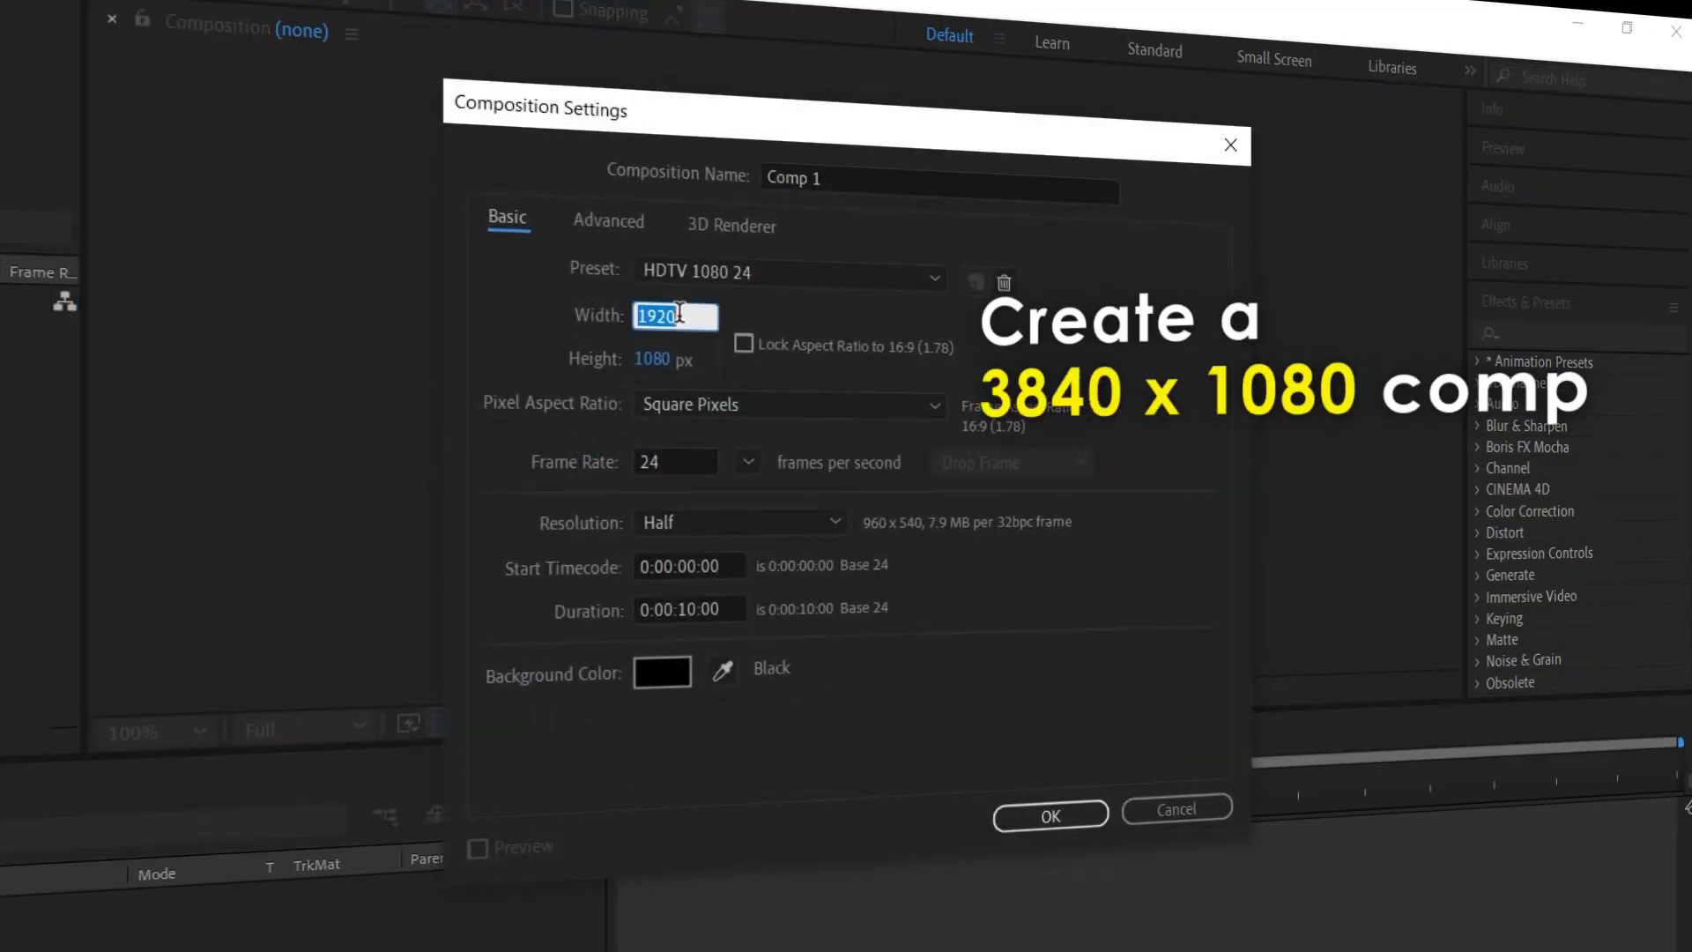
pyautogui.write('1920*2')
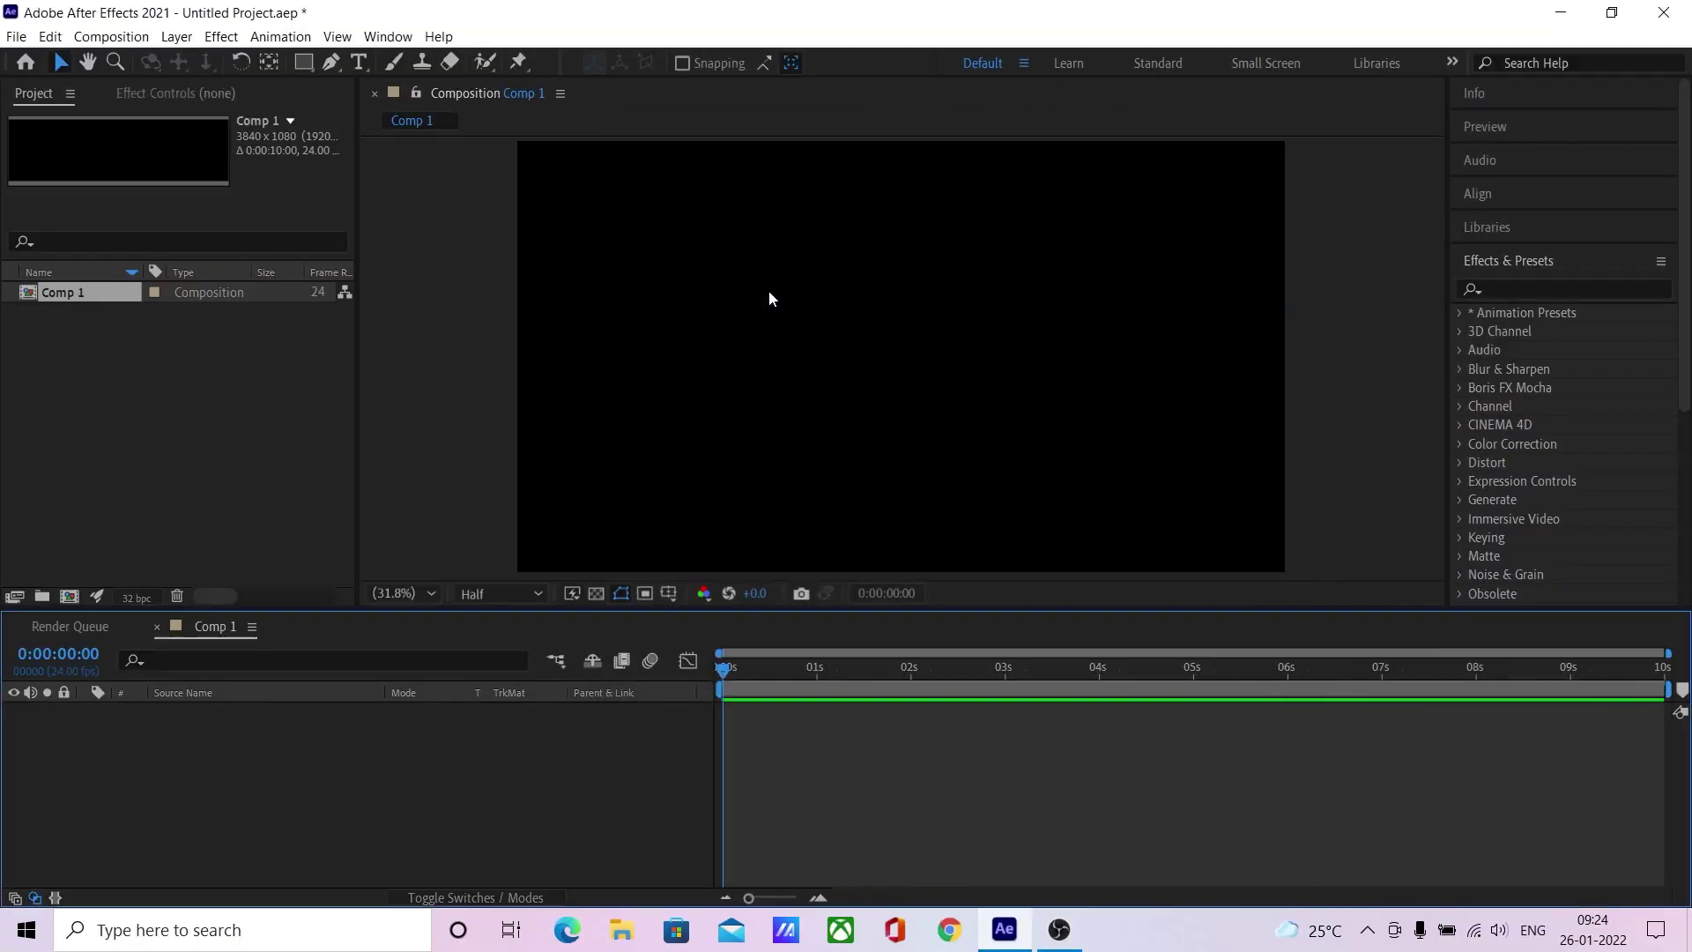
pyautogui.press('Return')
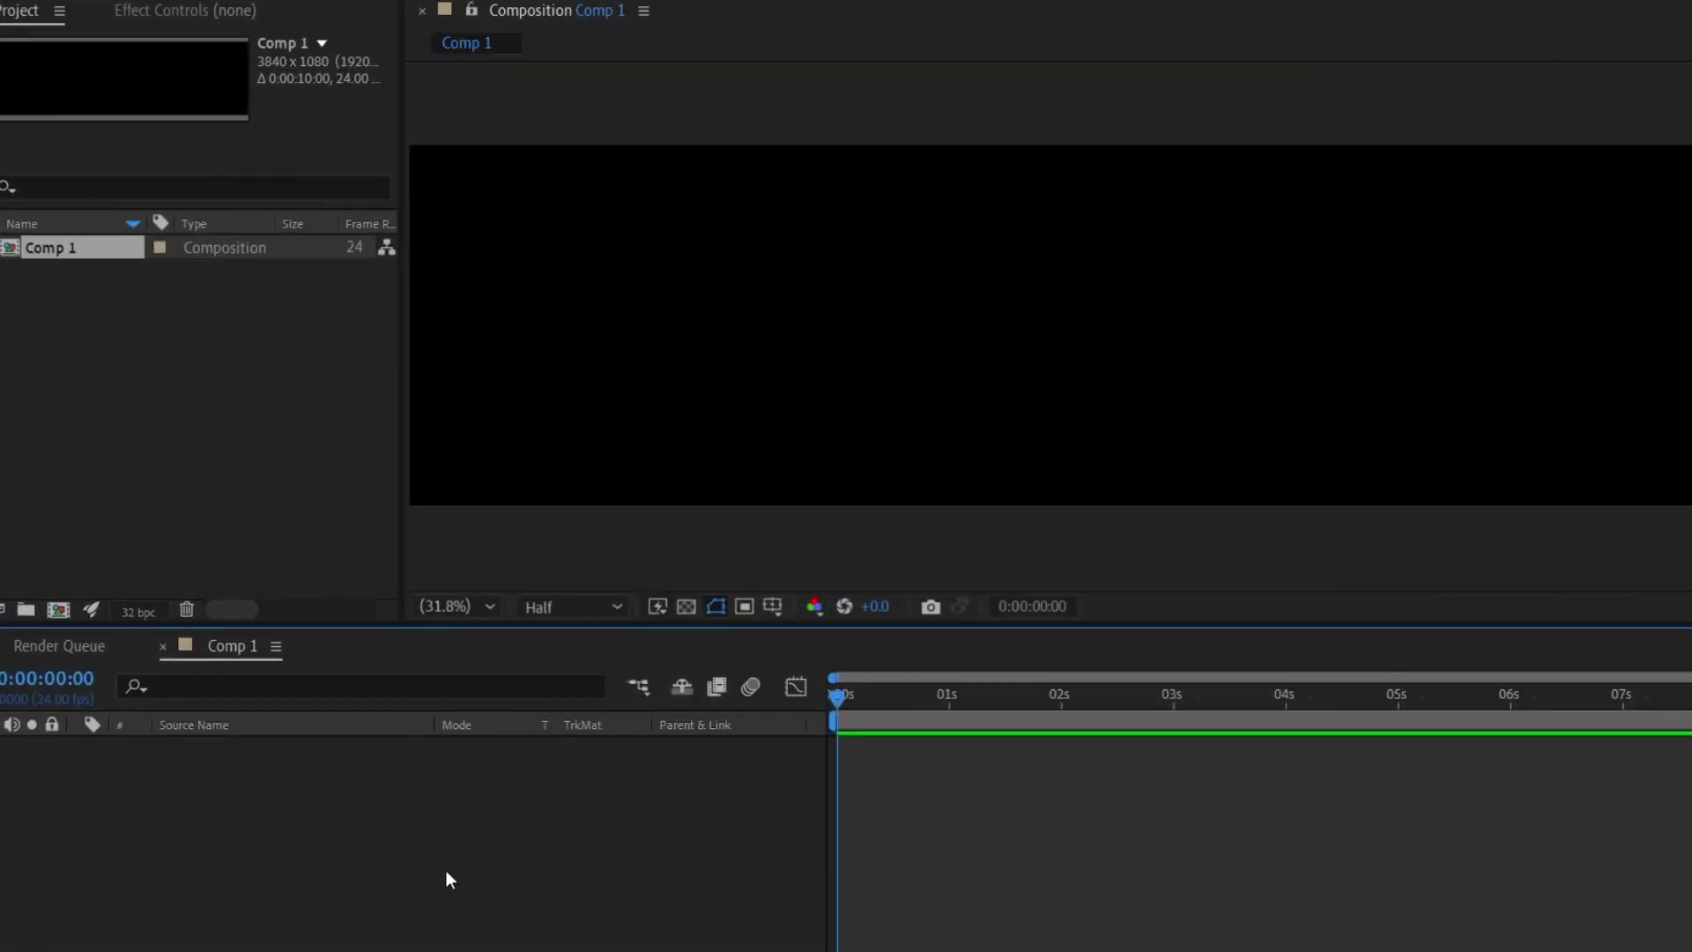
pyautogui.rightClick(324, 858)
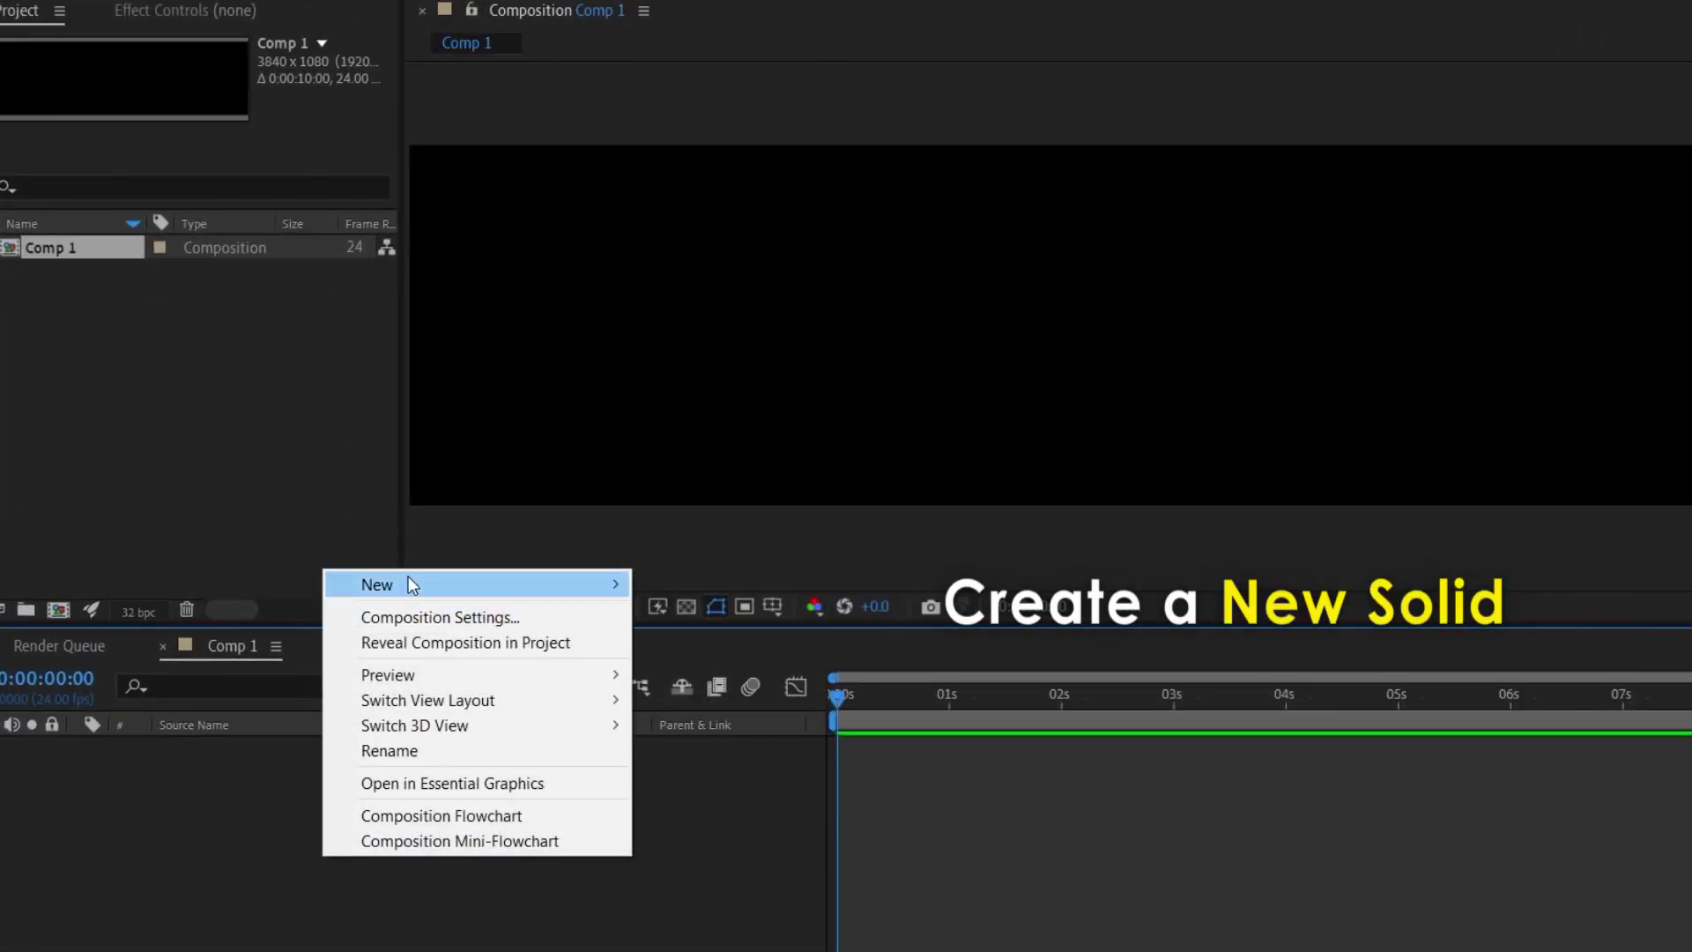
# Step: Add a full-size white solid named SHATTER to Comp 1
pyautogui.moveTo(409, 582)
pyautogui.click(756, 645)
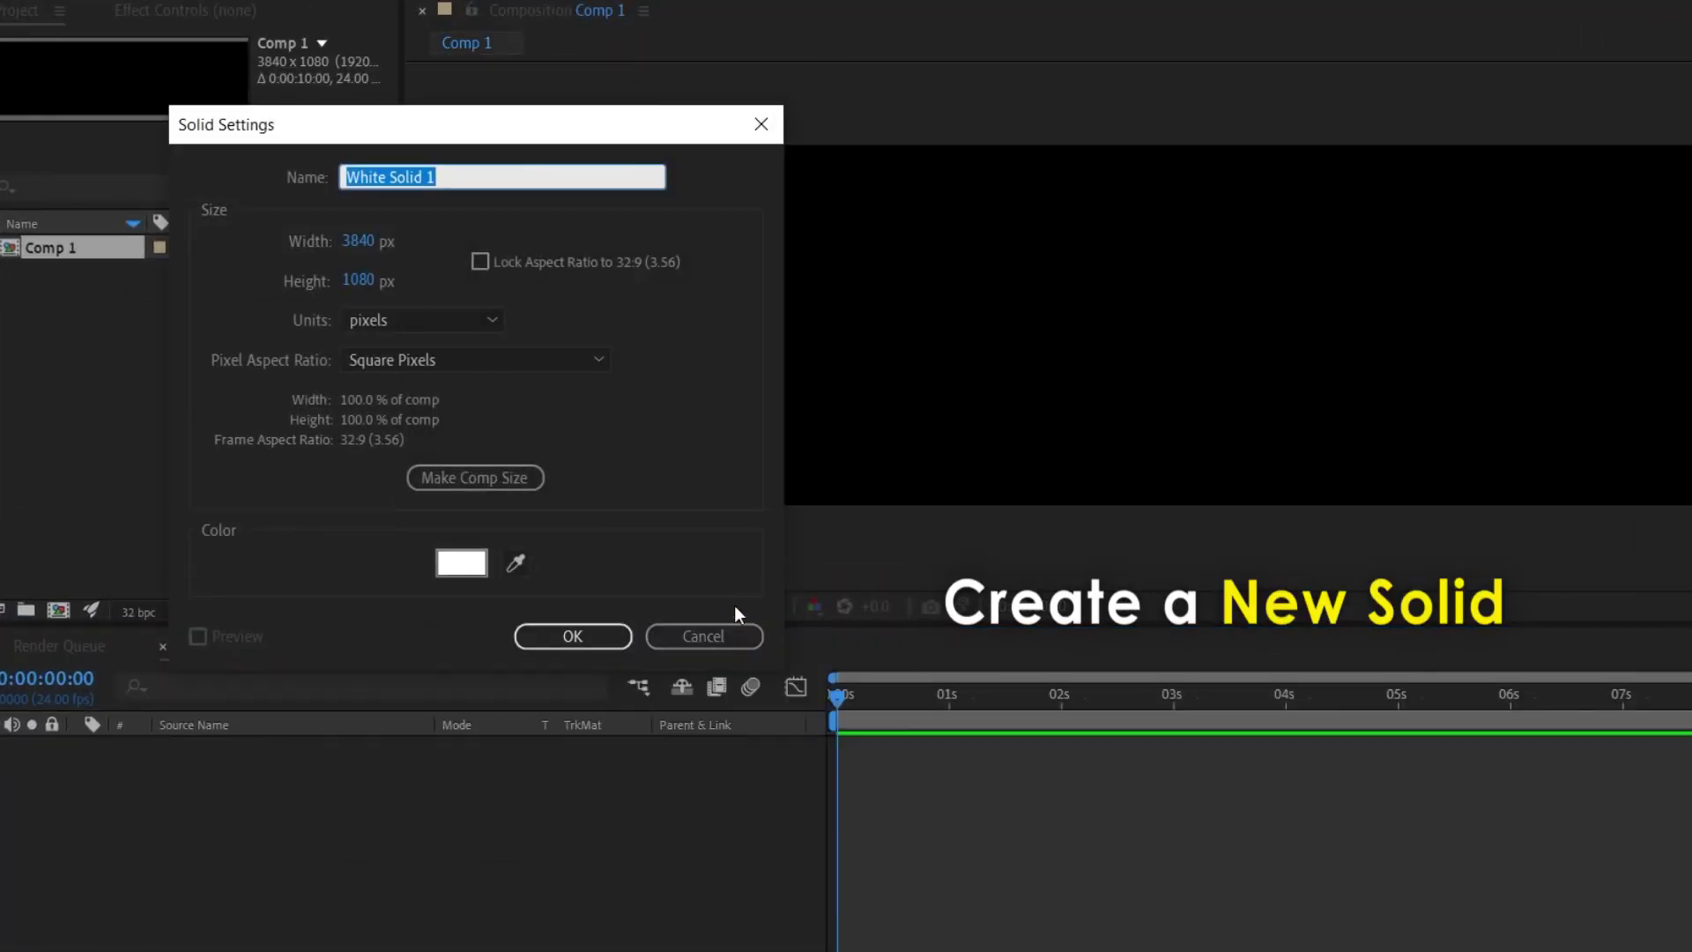
pyautogui.write('ER')
pyautogui.press('Return')
# Step: Apply the Shatter effect to the SHATTER layer and preview its animation
pyautogui.click(1520, 282)
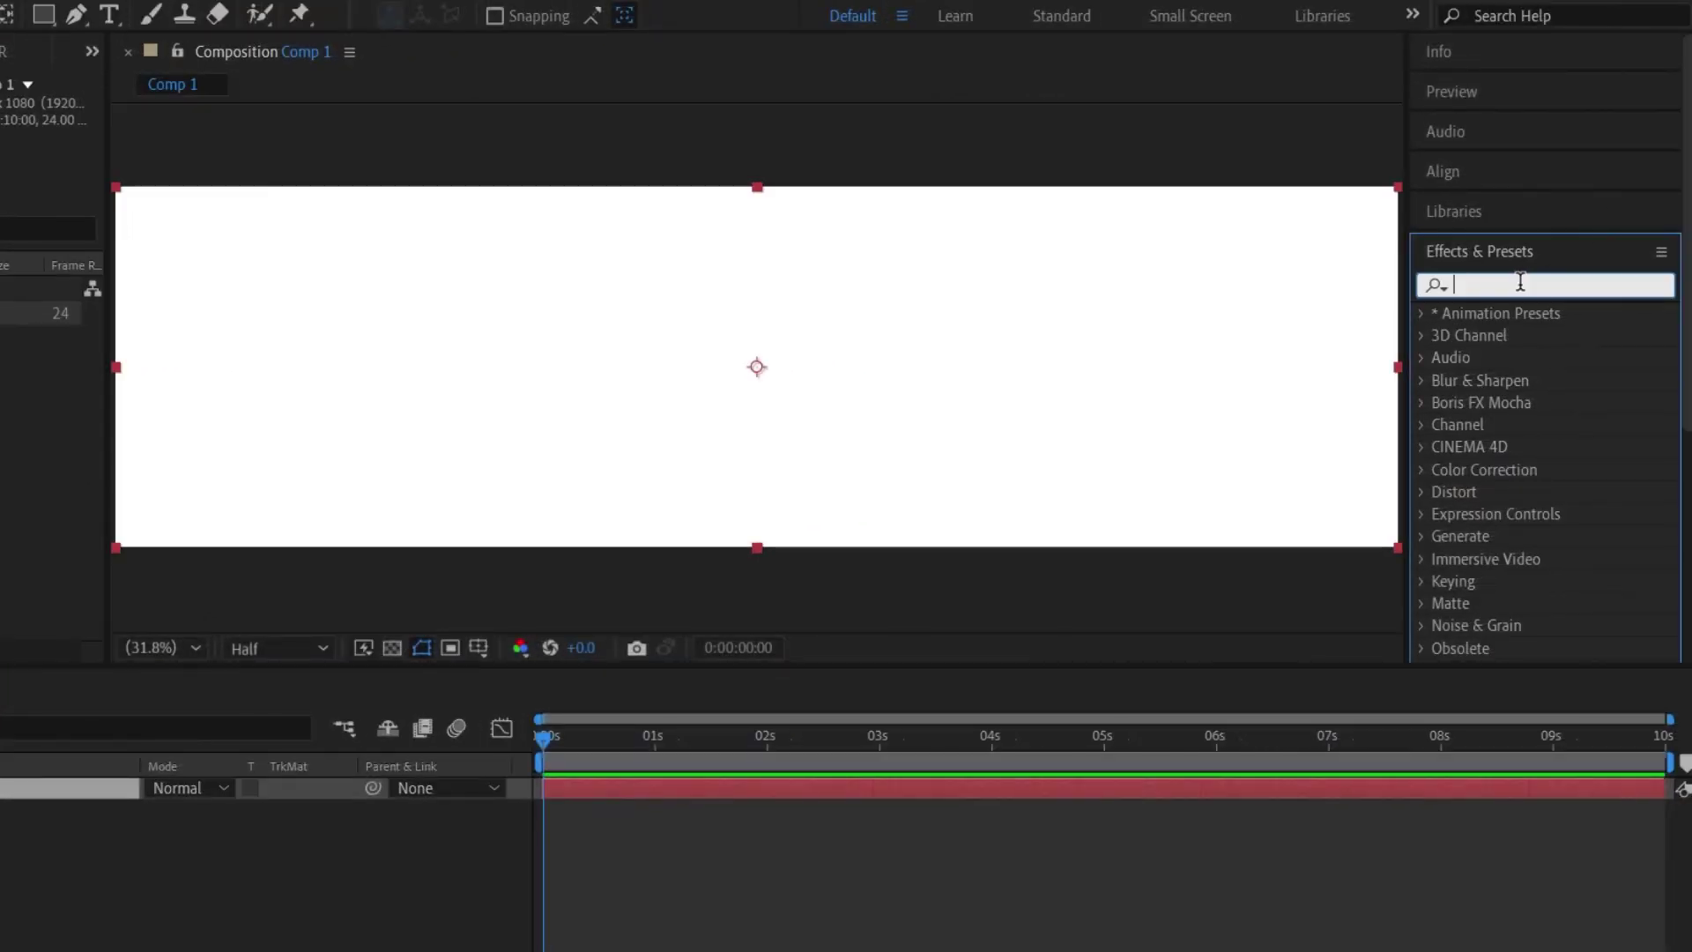
pyautogui.write('shatter')
pyautogui.moveTo(1527, 332); pyautogui.dragTo(308, 719)
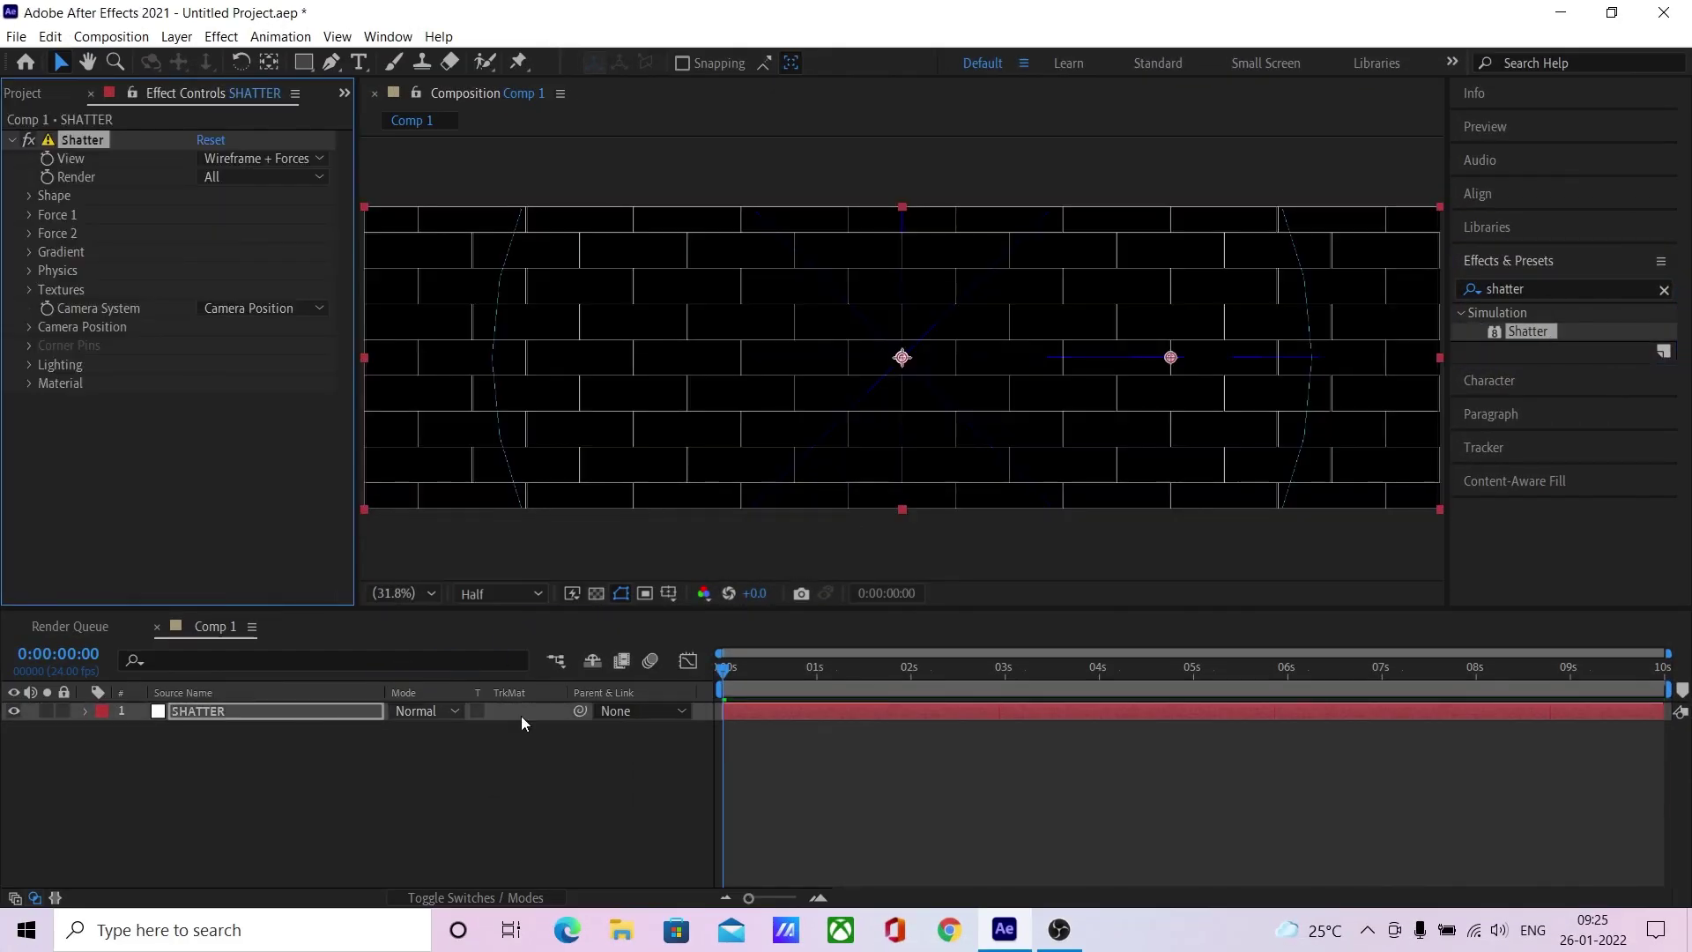
pyautogui.press('space')
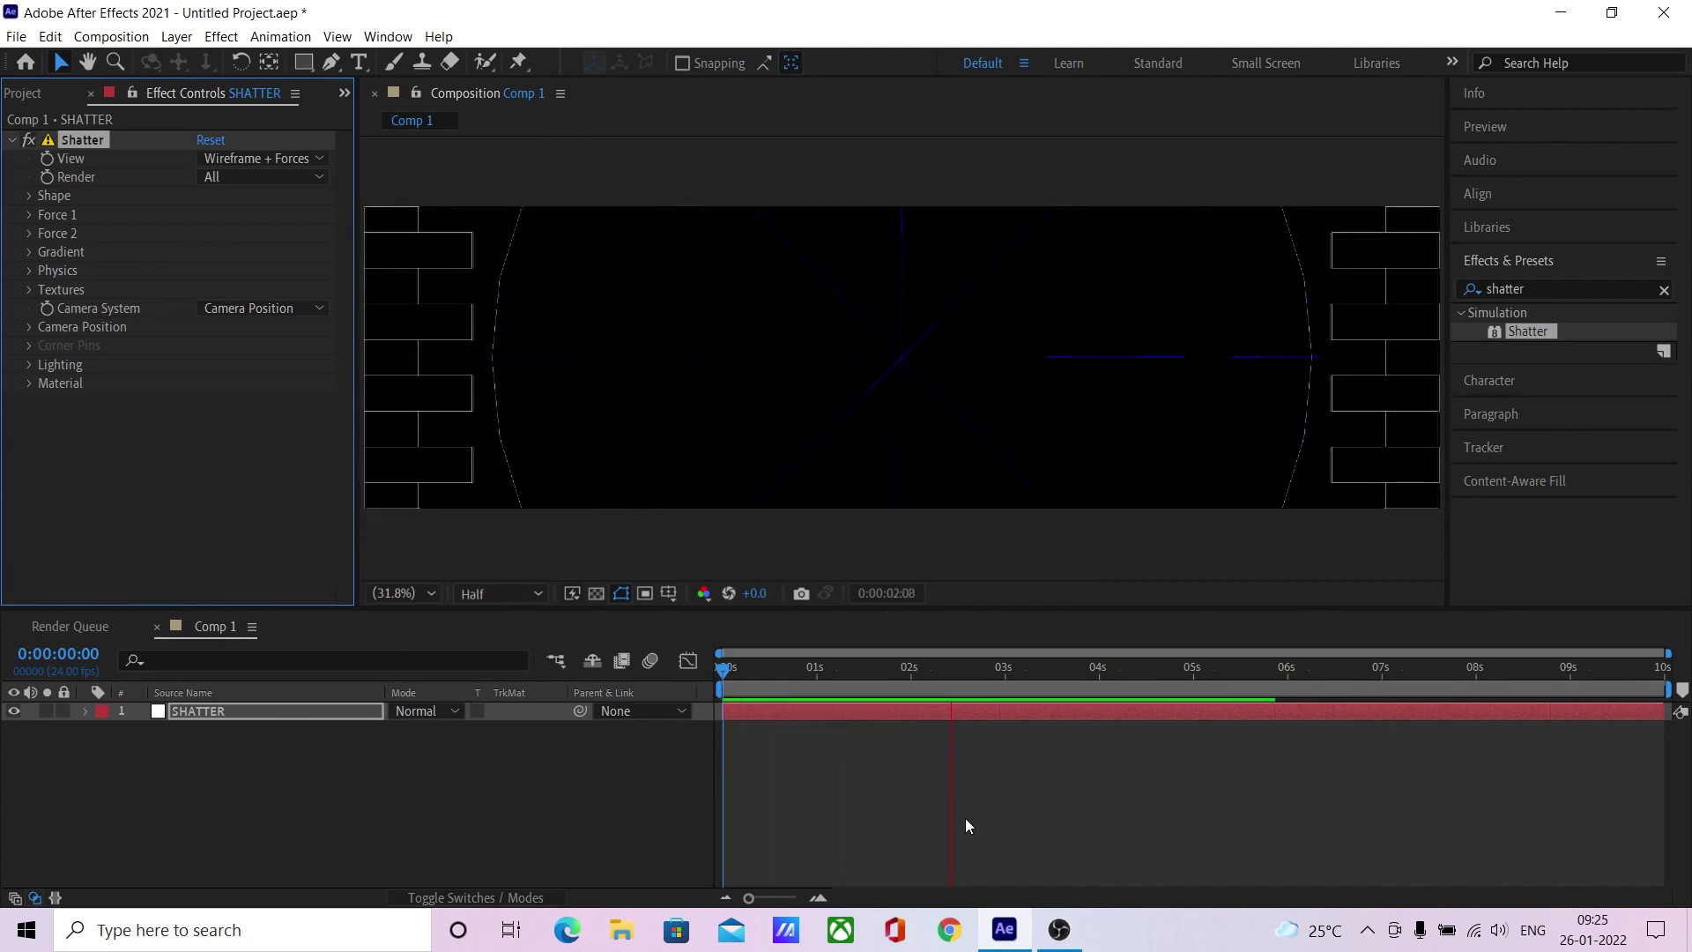
pyautogui.moveTo(948, 674); pyautogui.dragTo(592, 670)
pyautogui.click(22, 92)
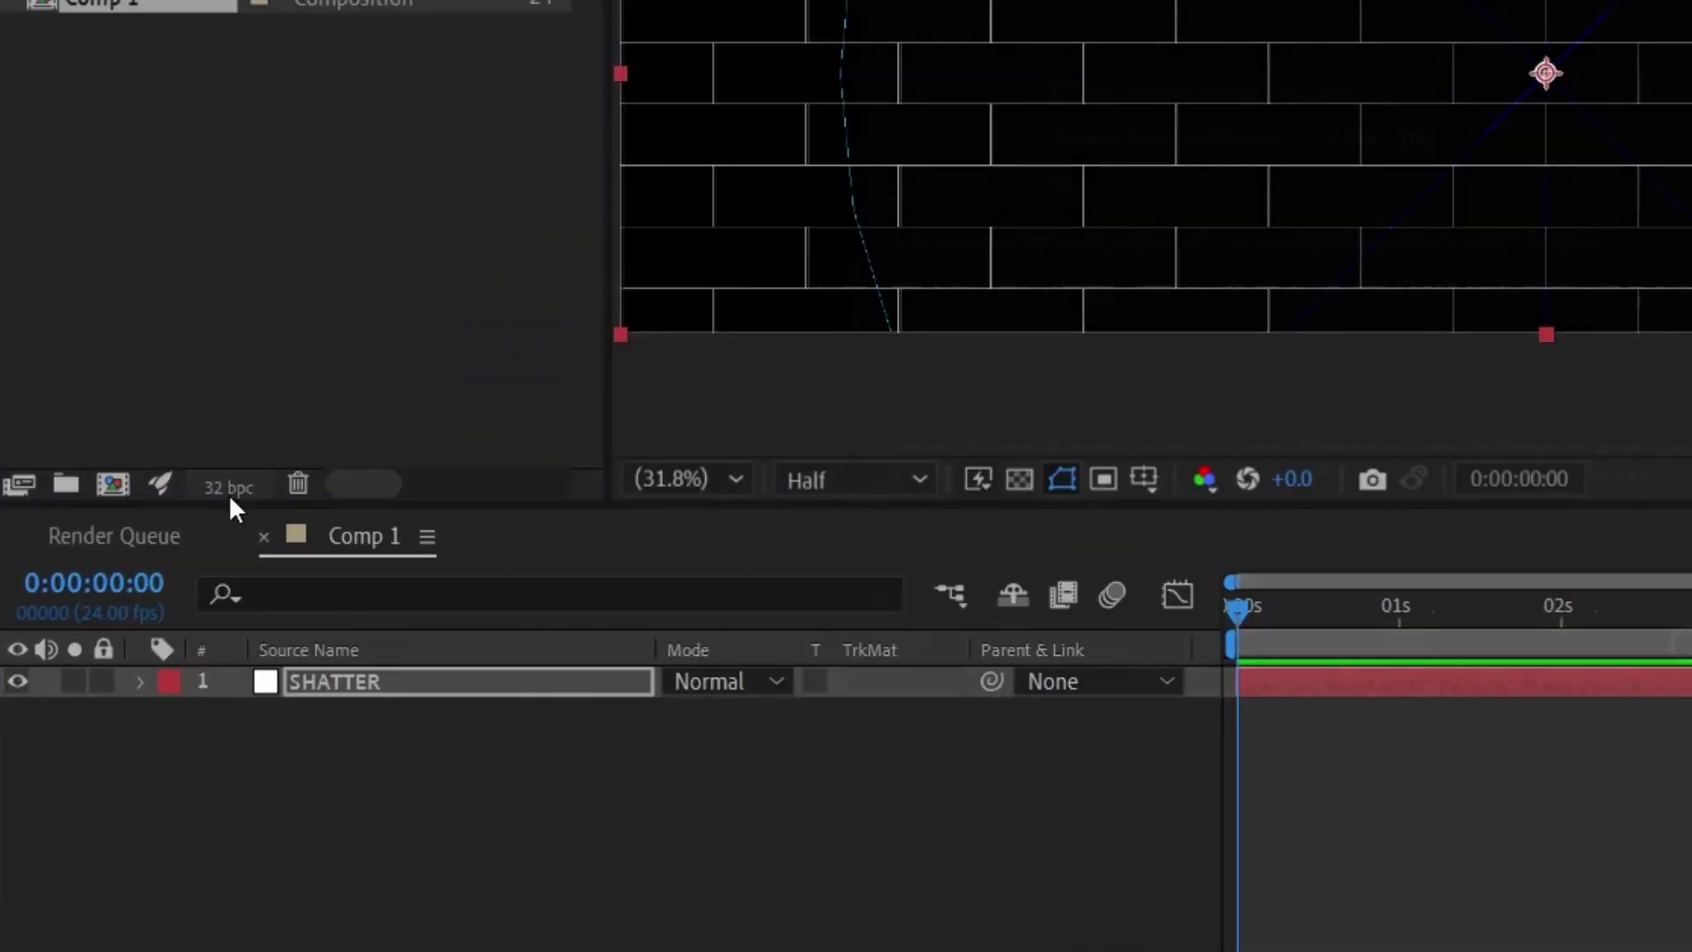
# Step: Change the project colour depth from 32 to 8 bits per channel
pyautogui.click(229, 487)
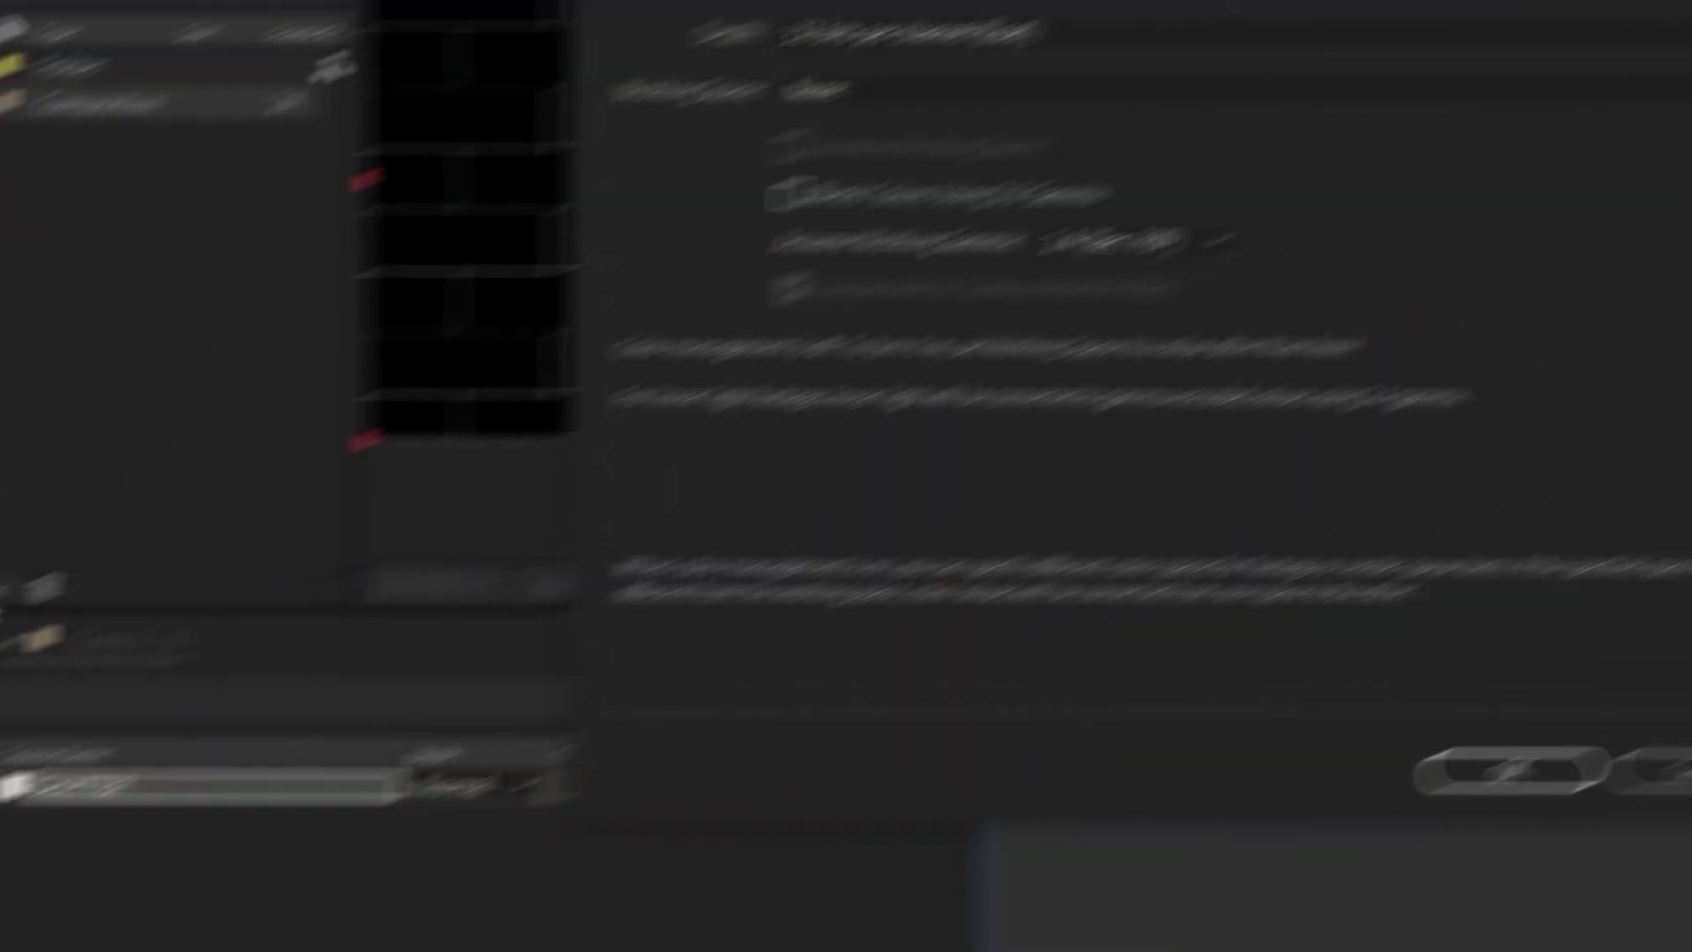
pyautogui.click(678, 166)
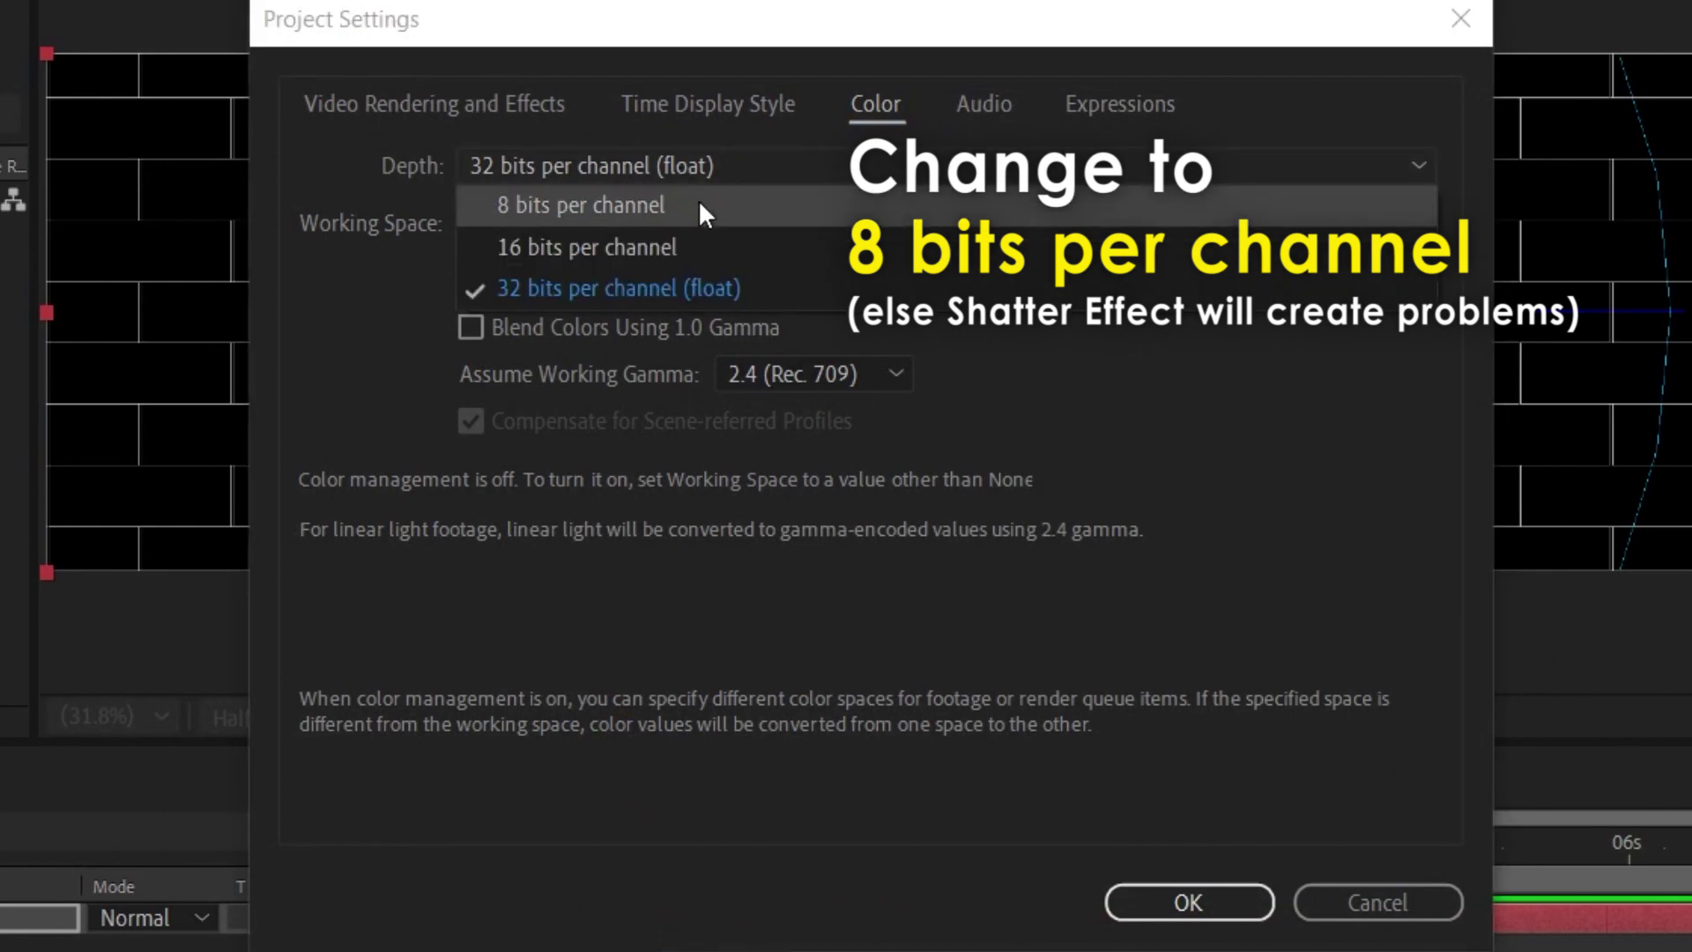
pyautogui.click(698, 205)
pyautogui.click(1228, 888)
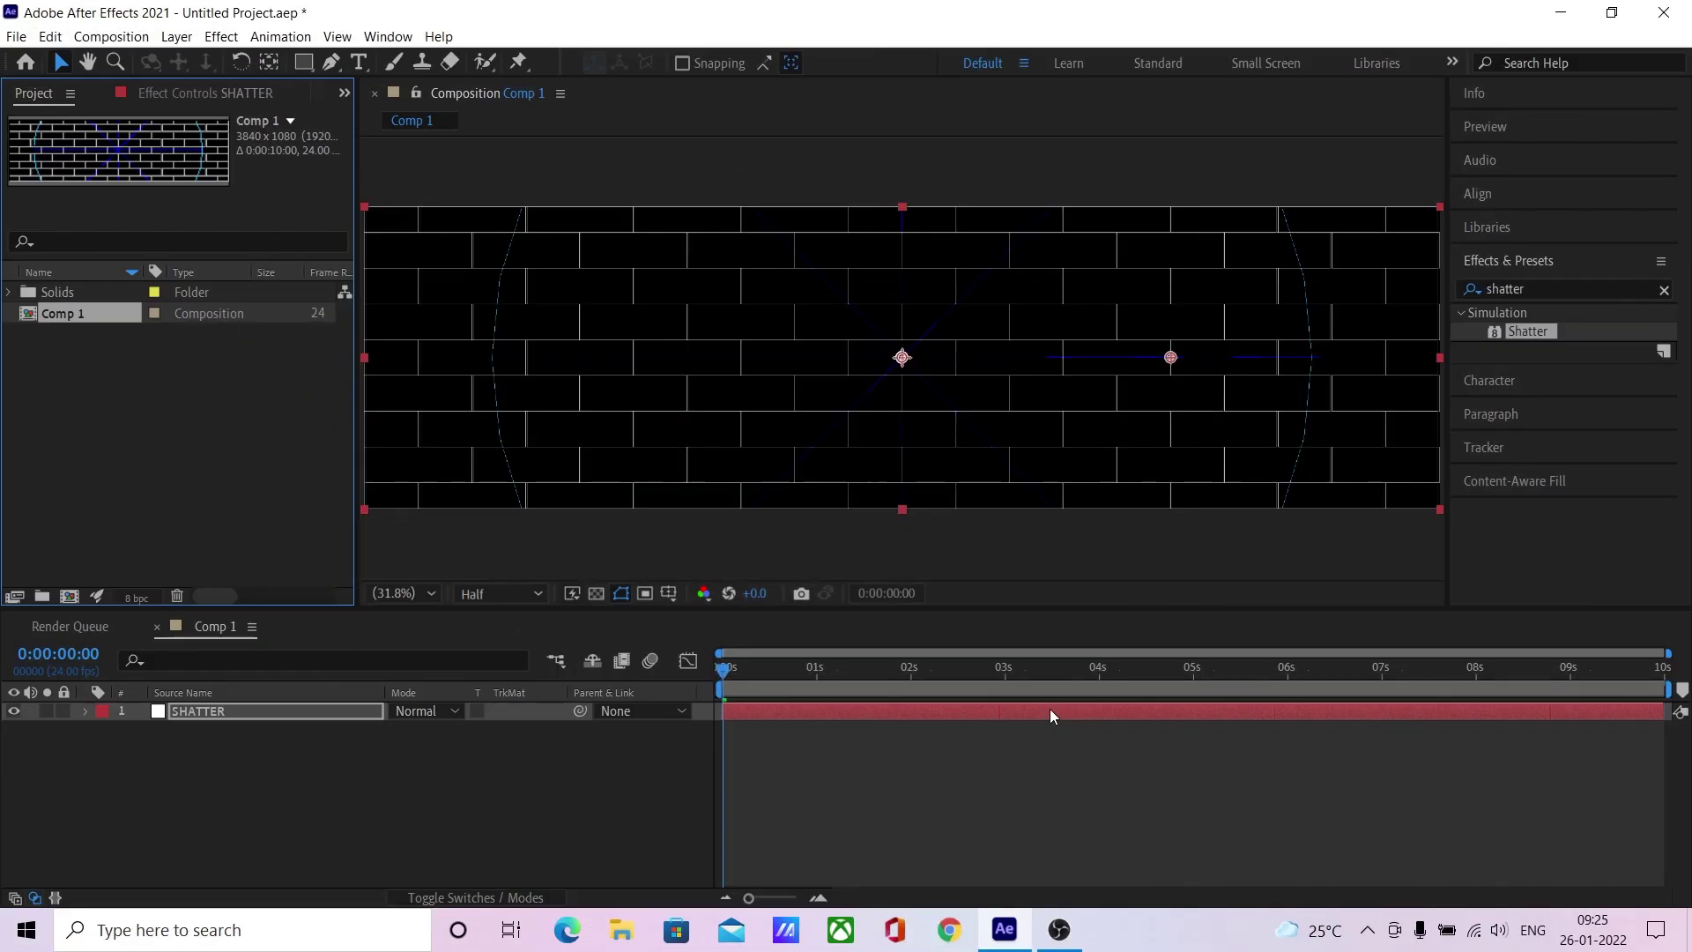
pyautogui.rightClick(133, 430)
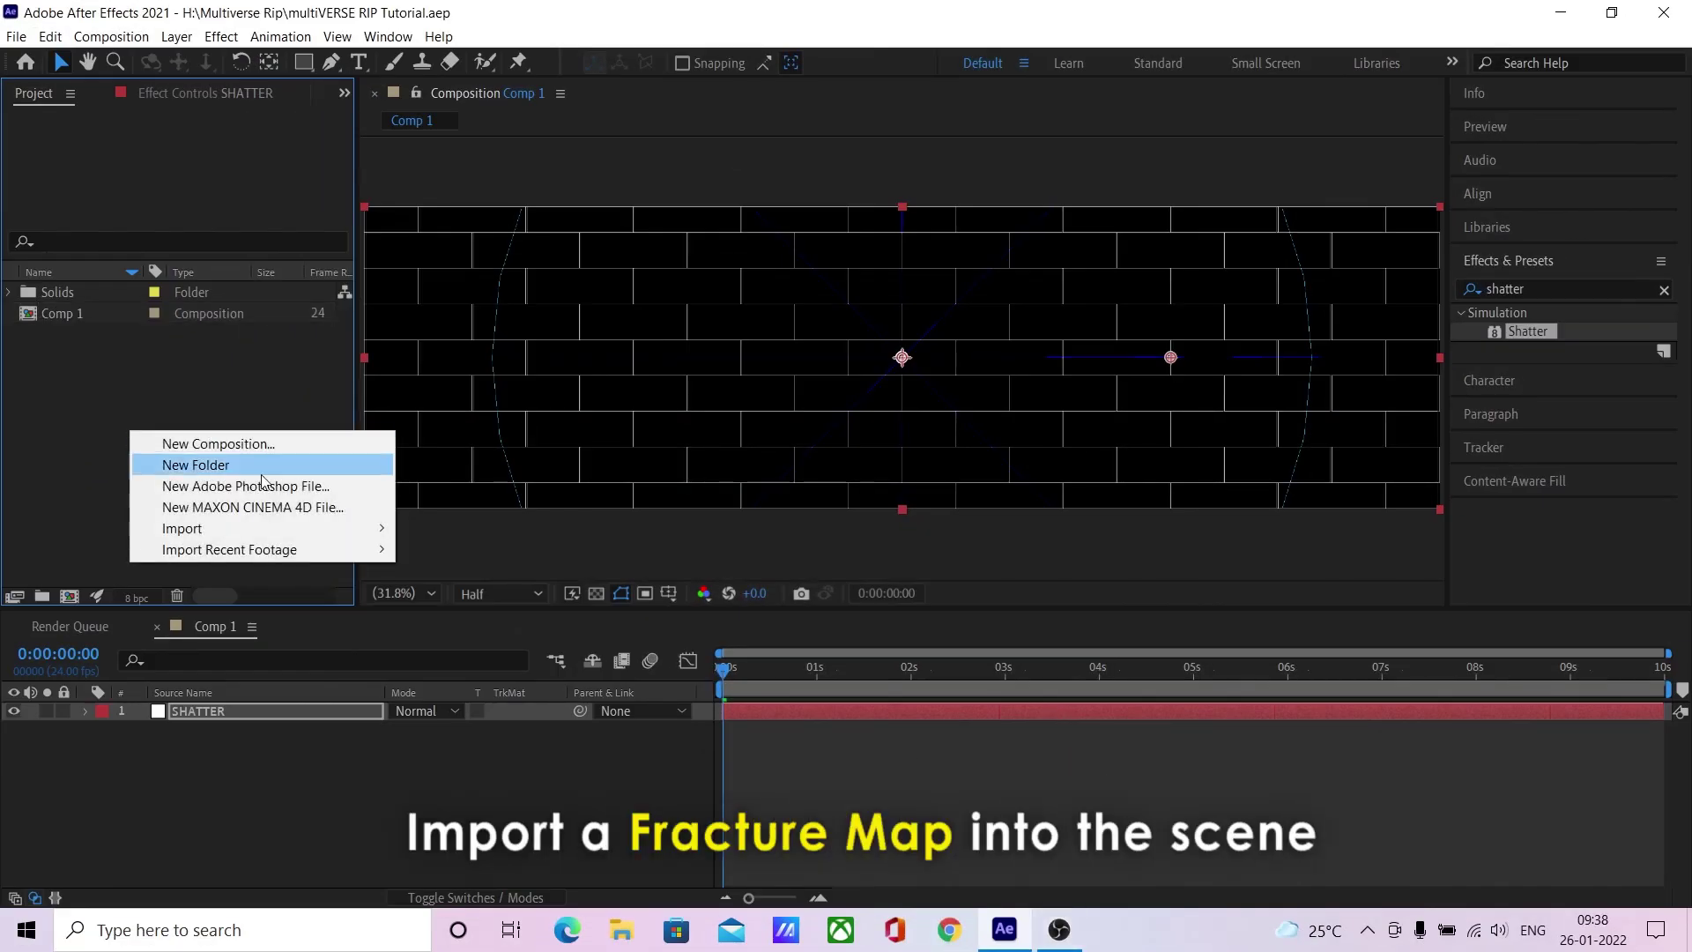
# Step: Import the fracture map screenshot into Comp 1 above SHATTER and rotate it 90°
pyautogui.moveTo(265, 531)
pyautogui.click(451, 533)
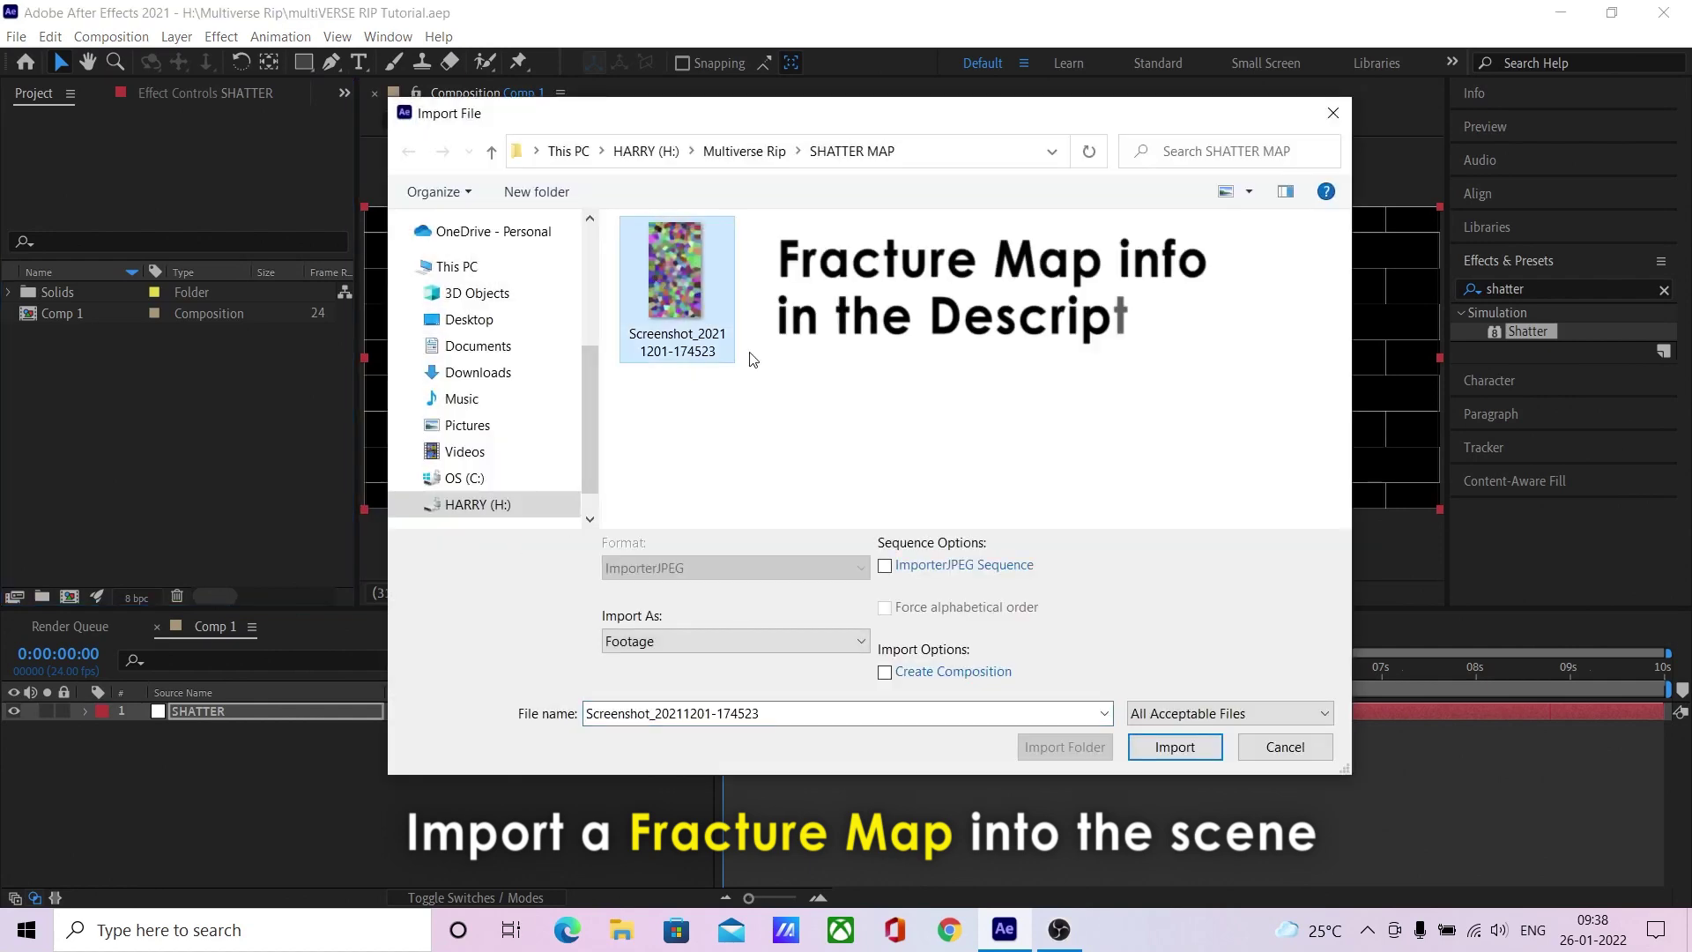
pyautogui.click(1168, 756)
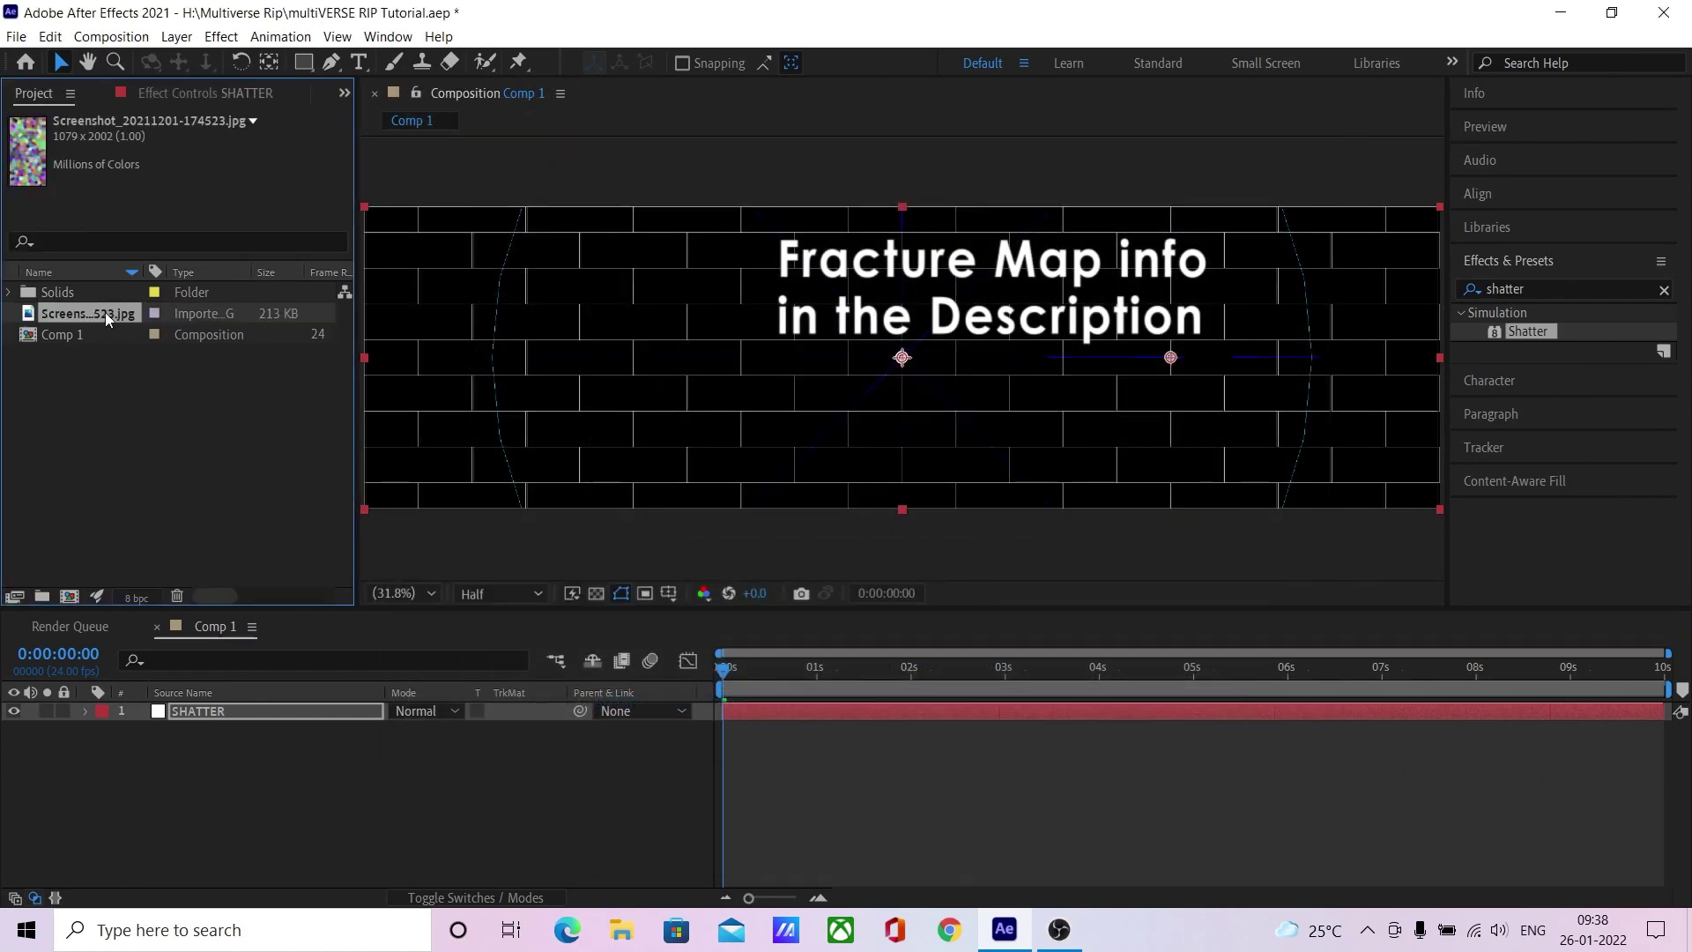
pyautogui.moveTo(187, 663); pyautogui.dragTo(240, 751)
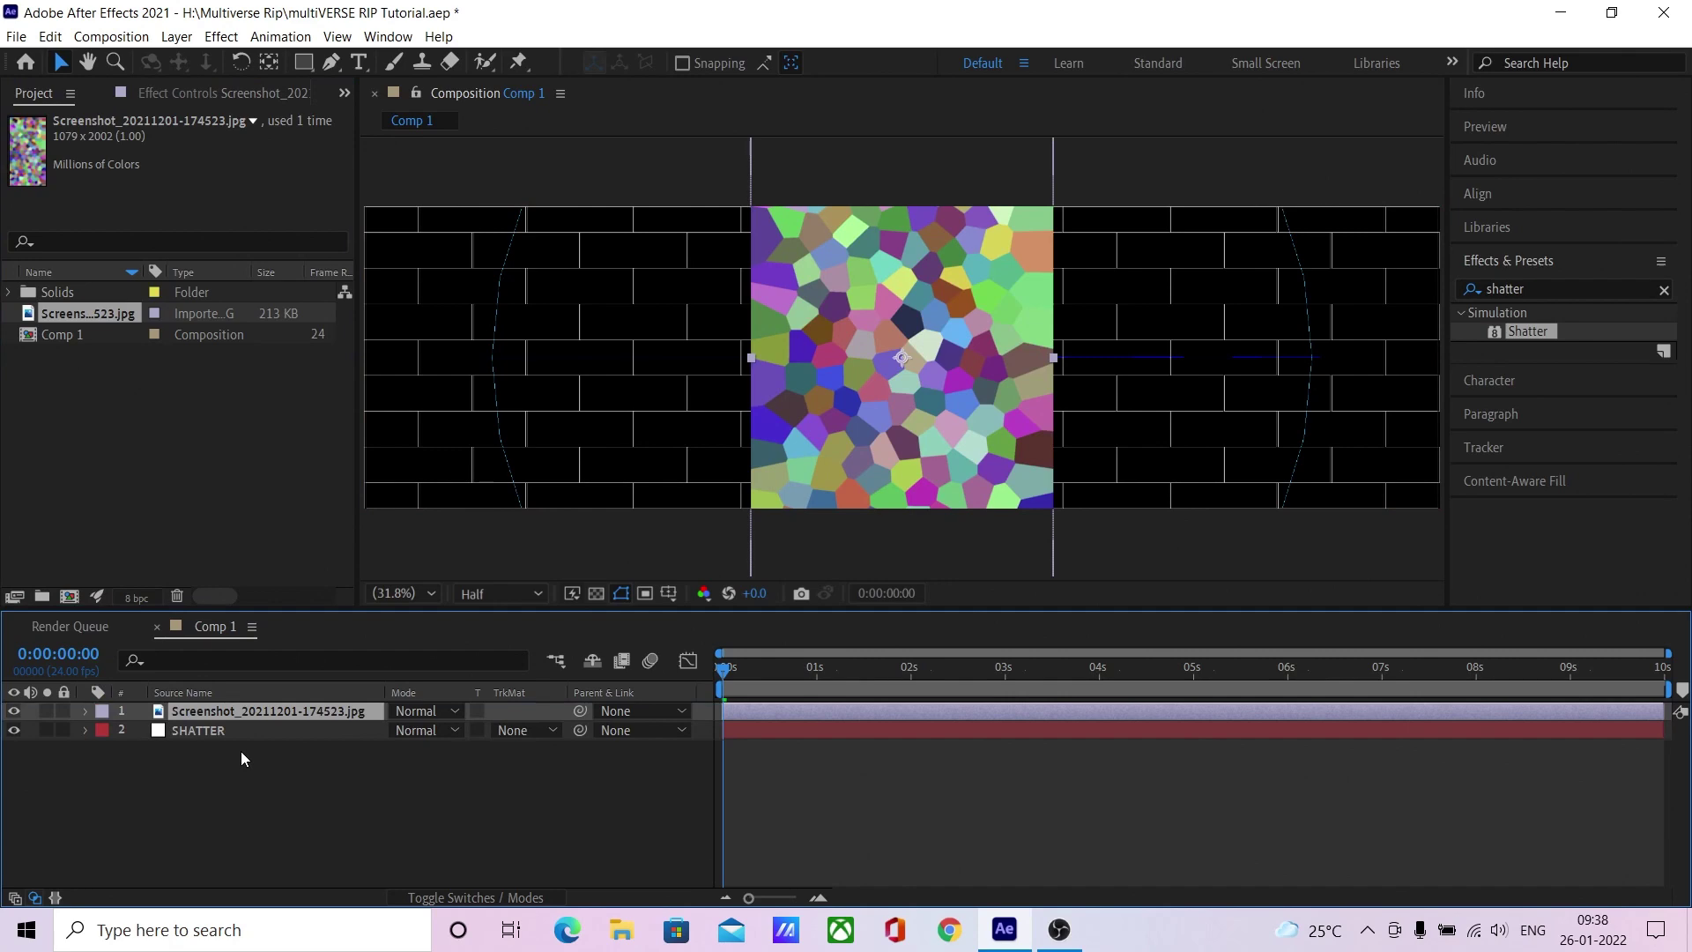
pyautogui.press('r')
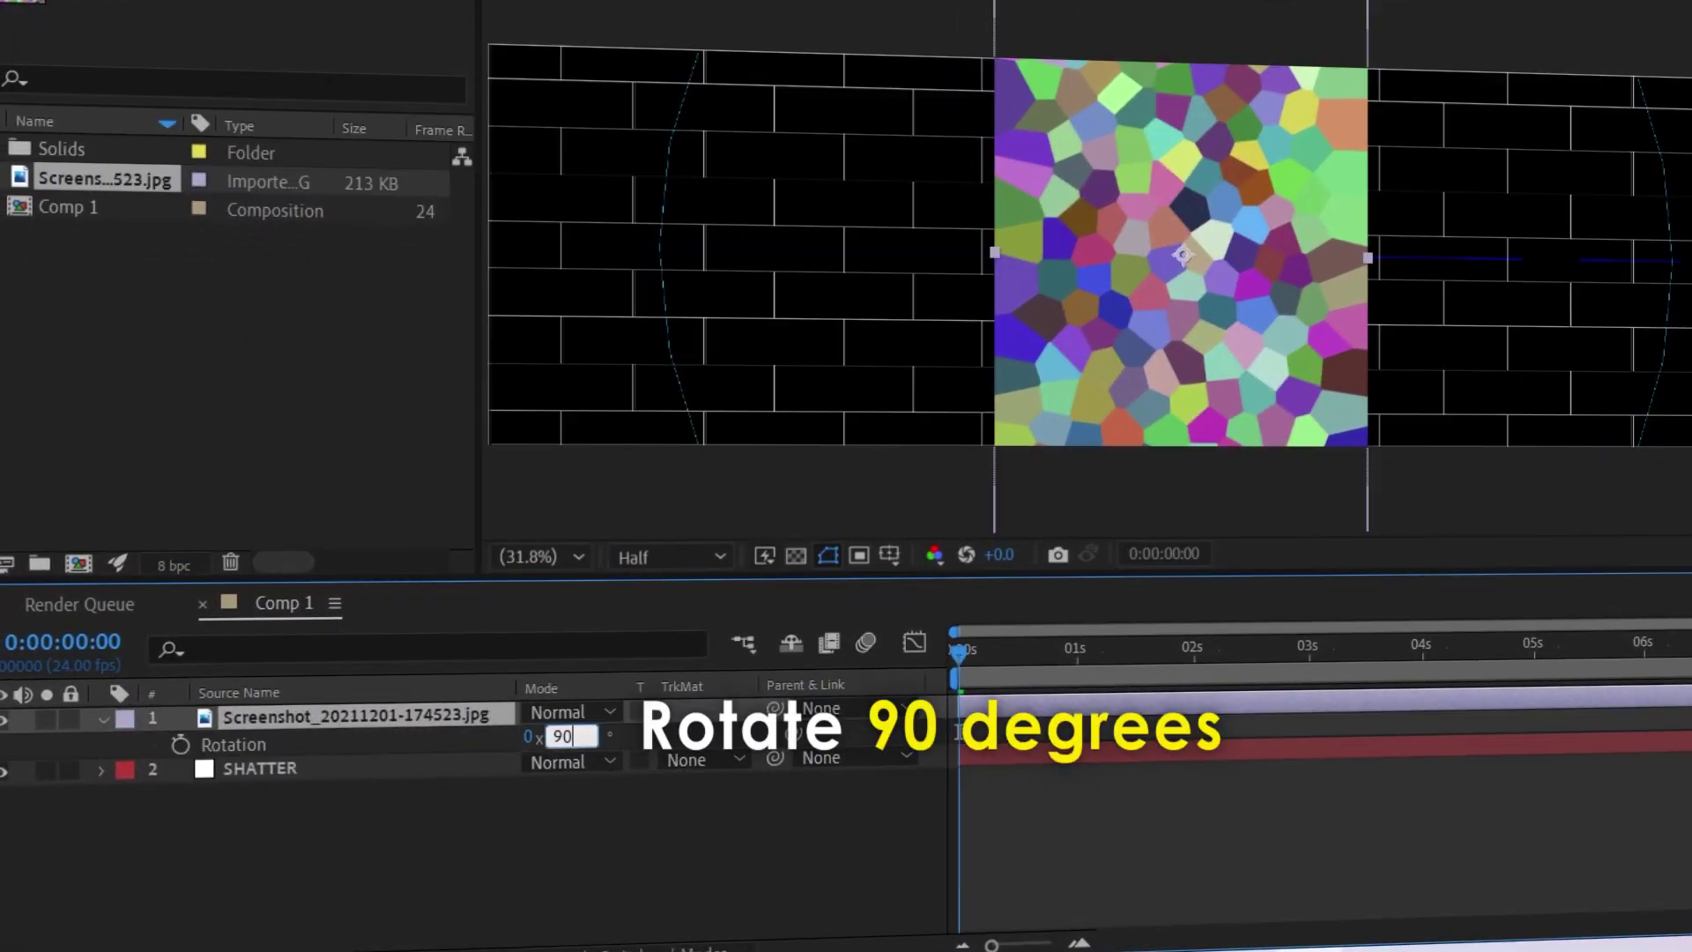
pyautogui.press('Return')
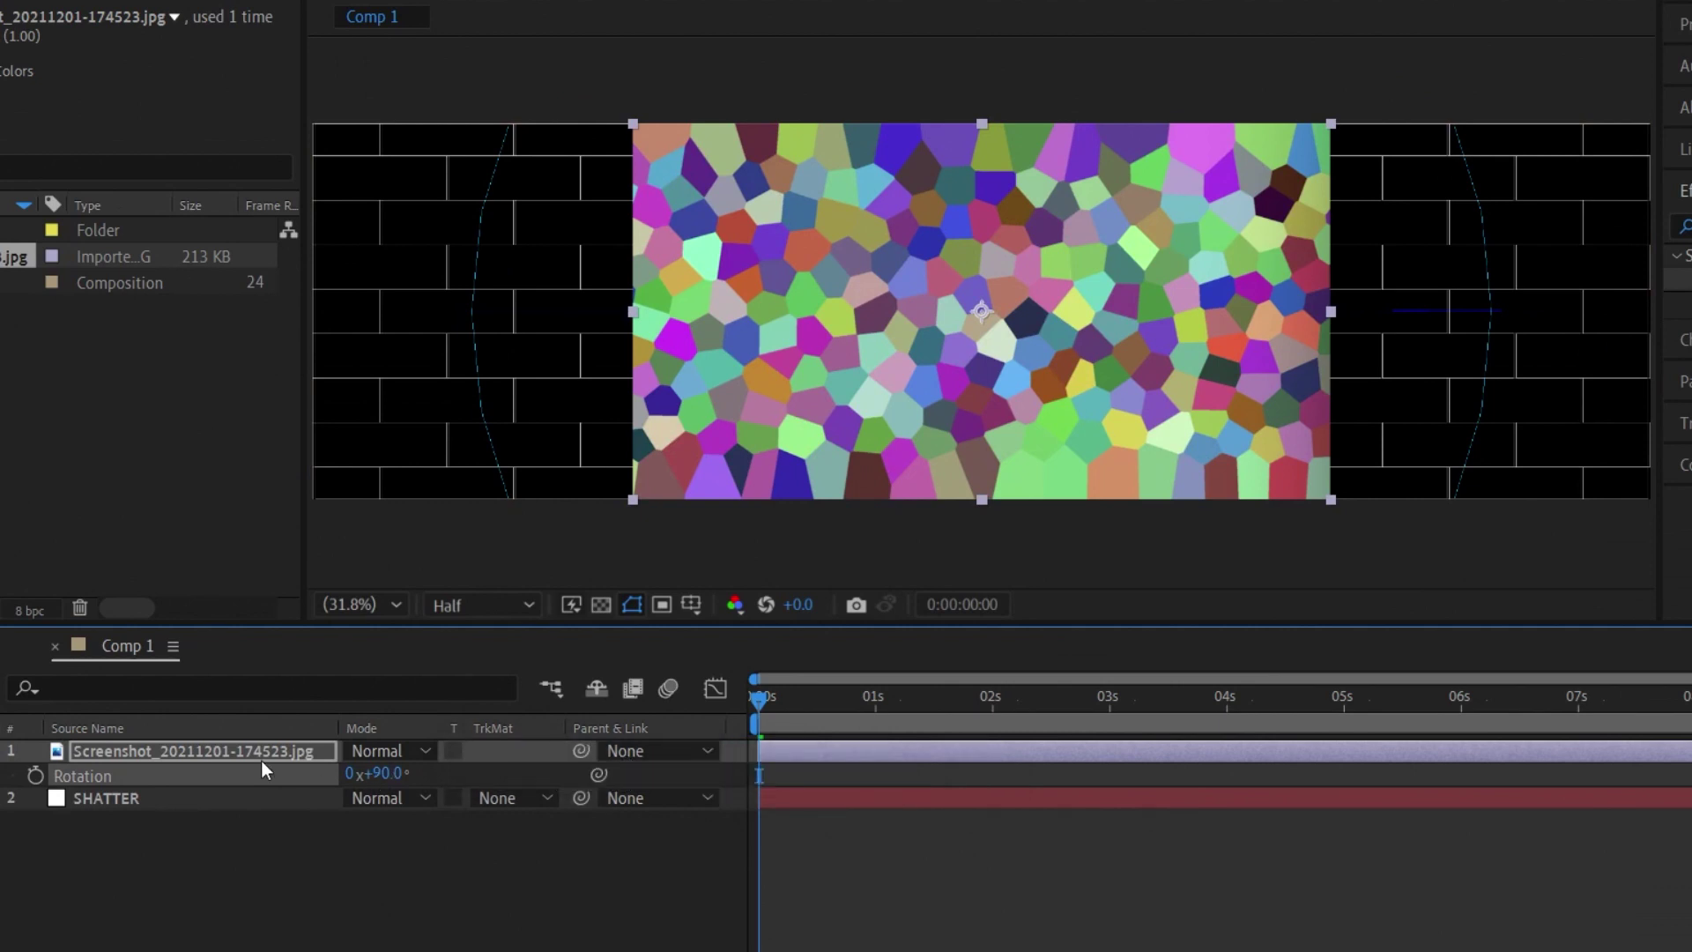
# Step: Pre-compose the map layer with all attributes as SHATTER MAP and open it
pyautogui.click(259, 754)
pyautogui.hotkey('ctrl', 'shift', 'c')
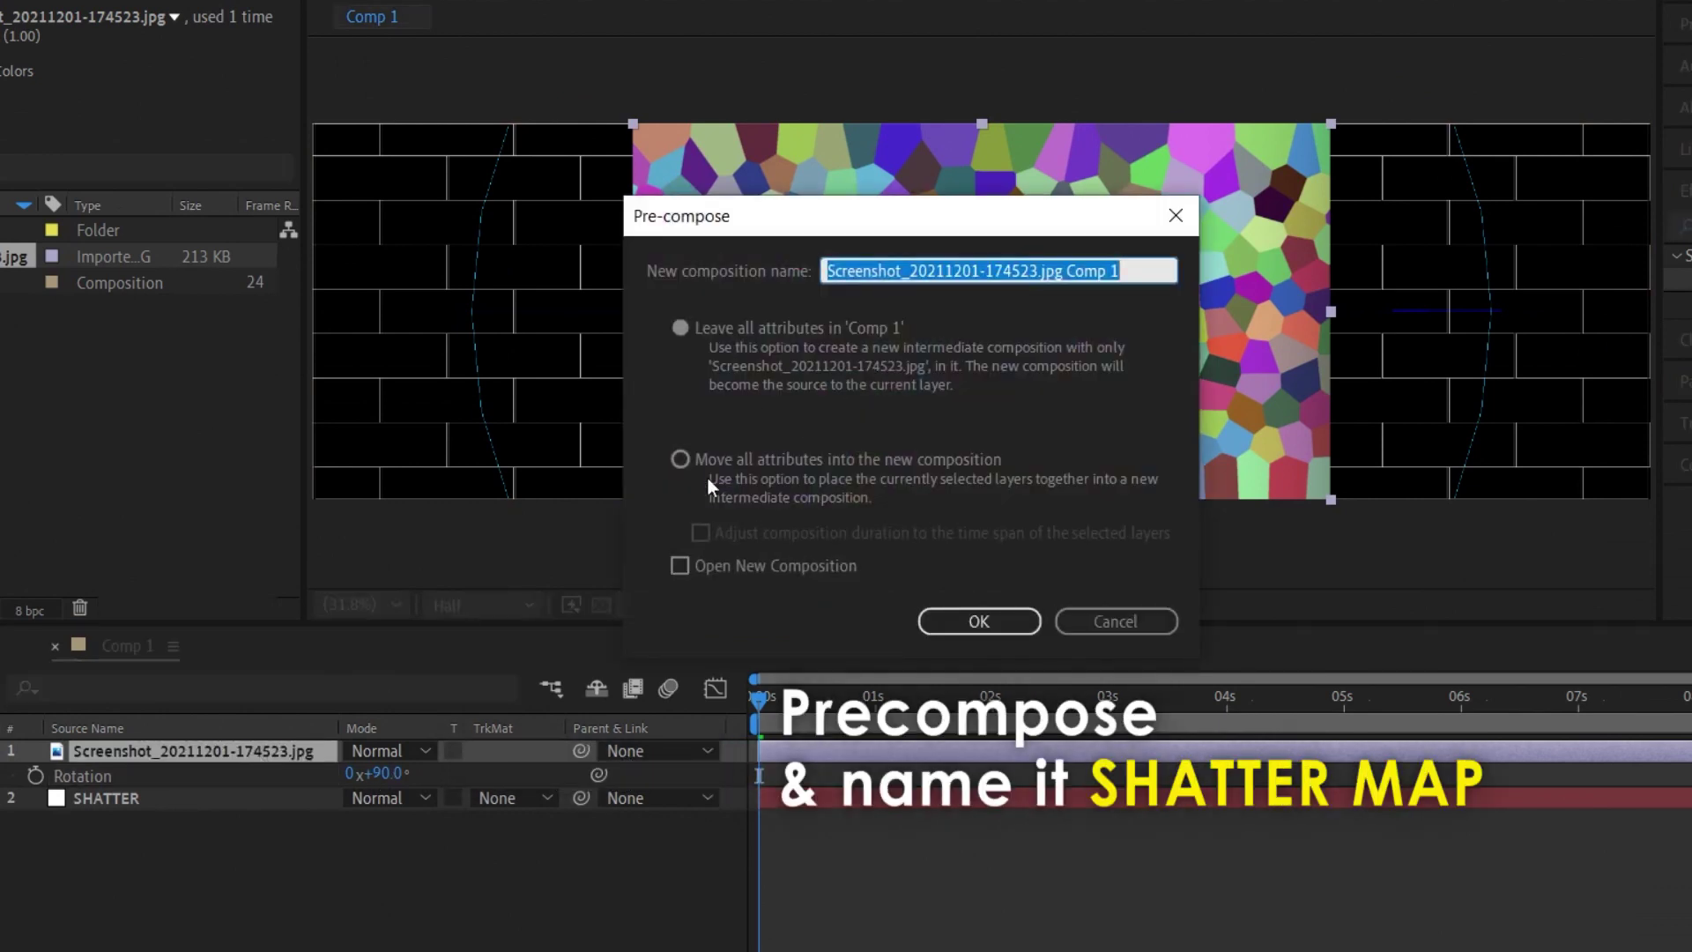
pyautogui.click(712, 453)
pyautogui.click(1132, 262)
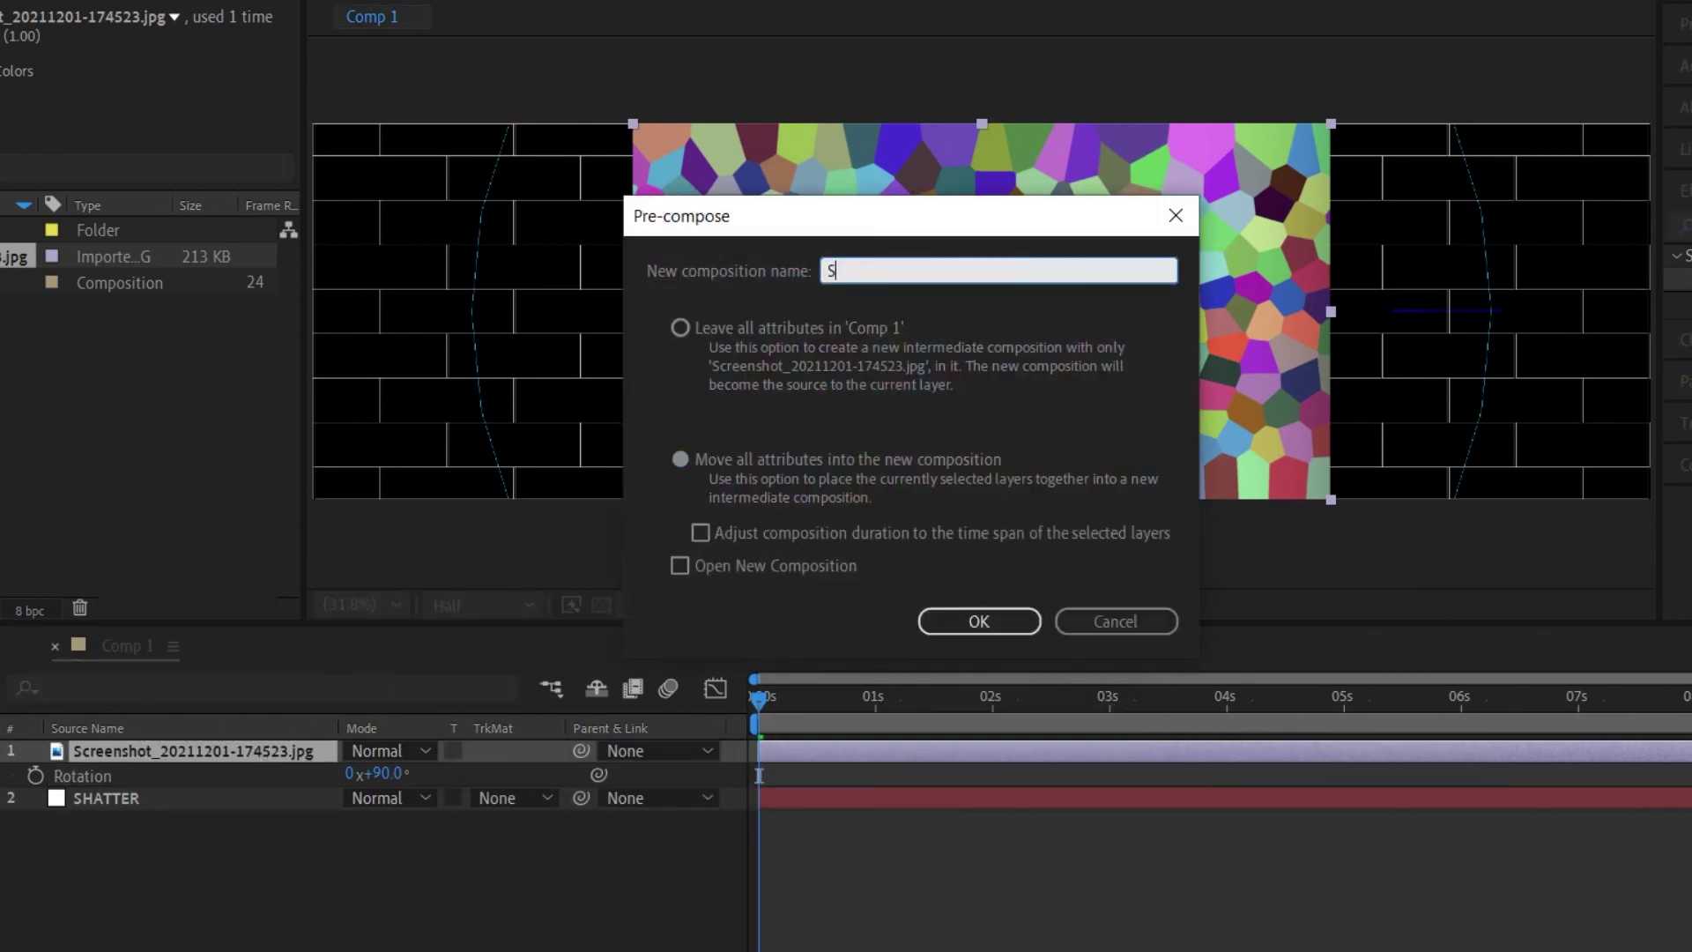
pyautogui.write('HATTER MAP')
pyautogui.press('Return')
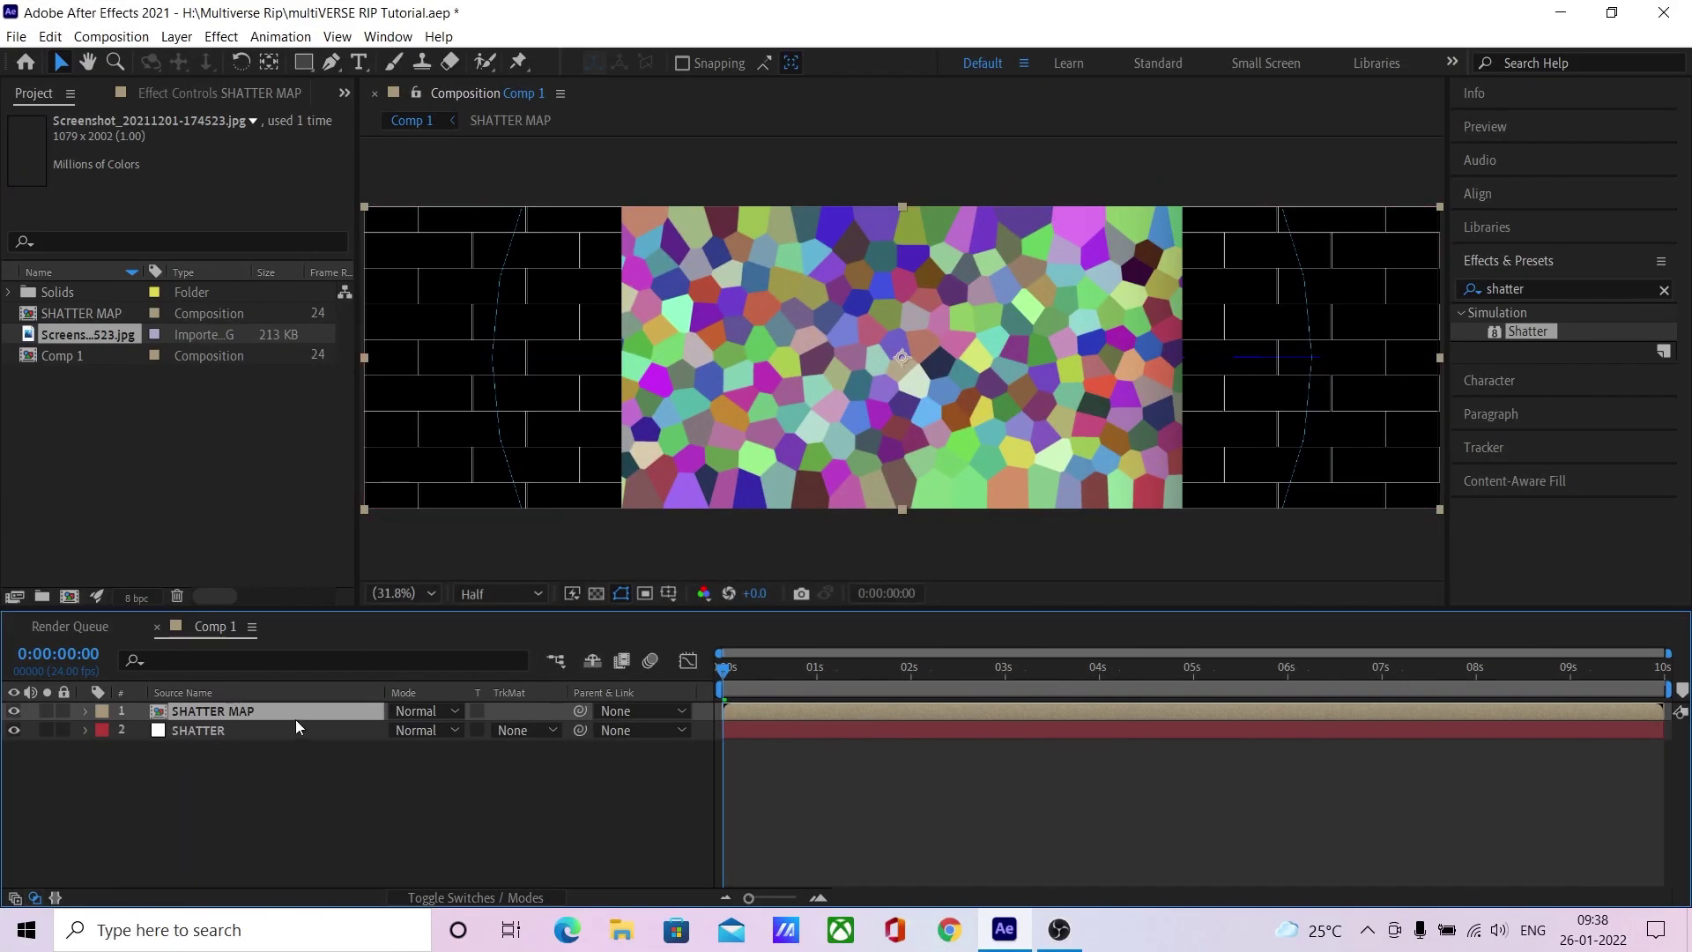
pyautogui.doubleClick(294, 712)
# Step: Apply Turbulent Displace to the map layer with Size 25
pyautogui.press('/')
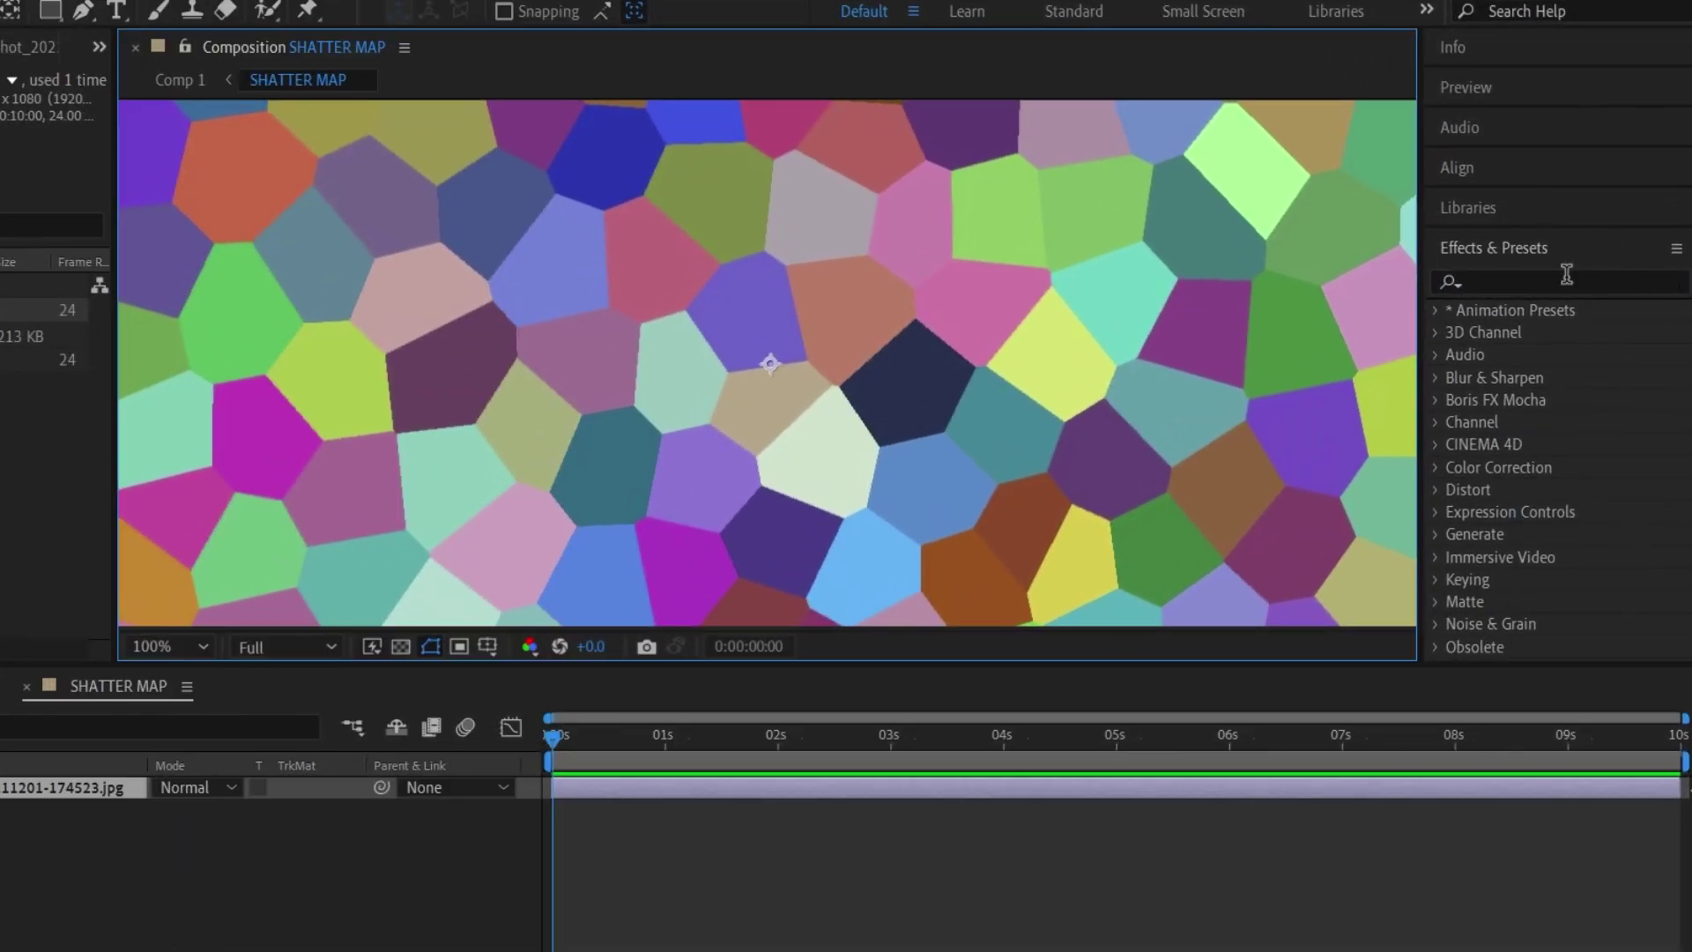
pyautogui.click(1568, 287)
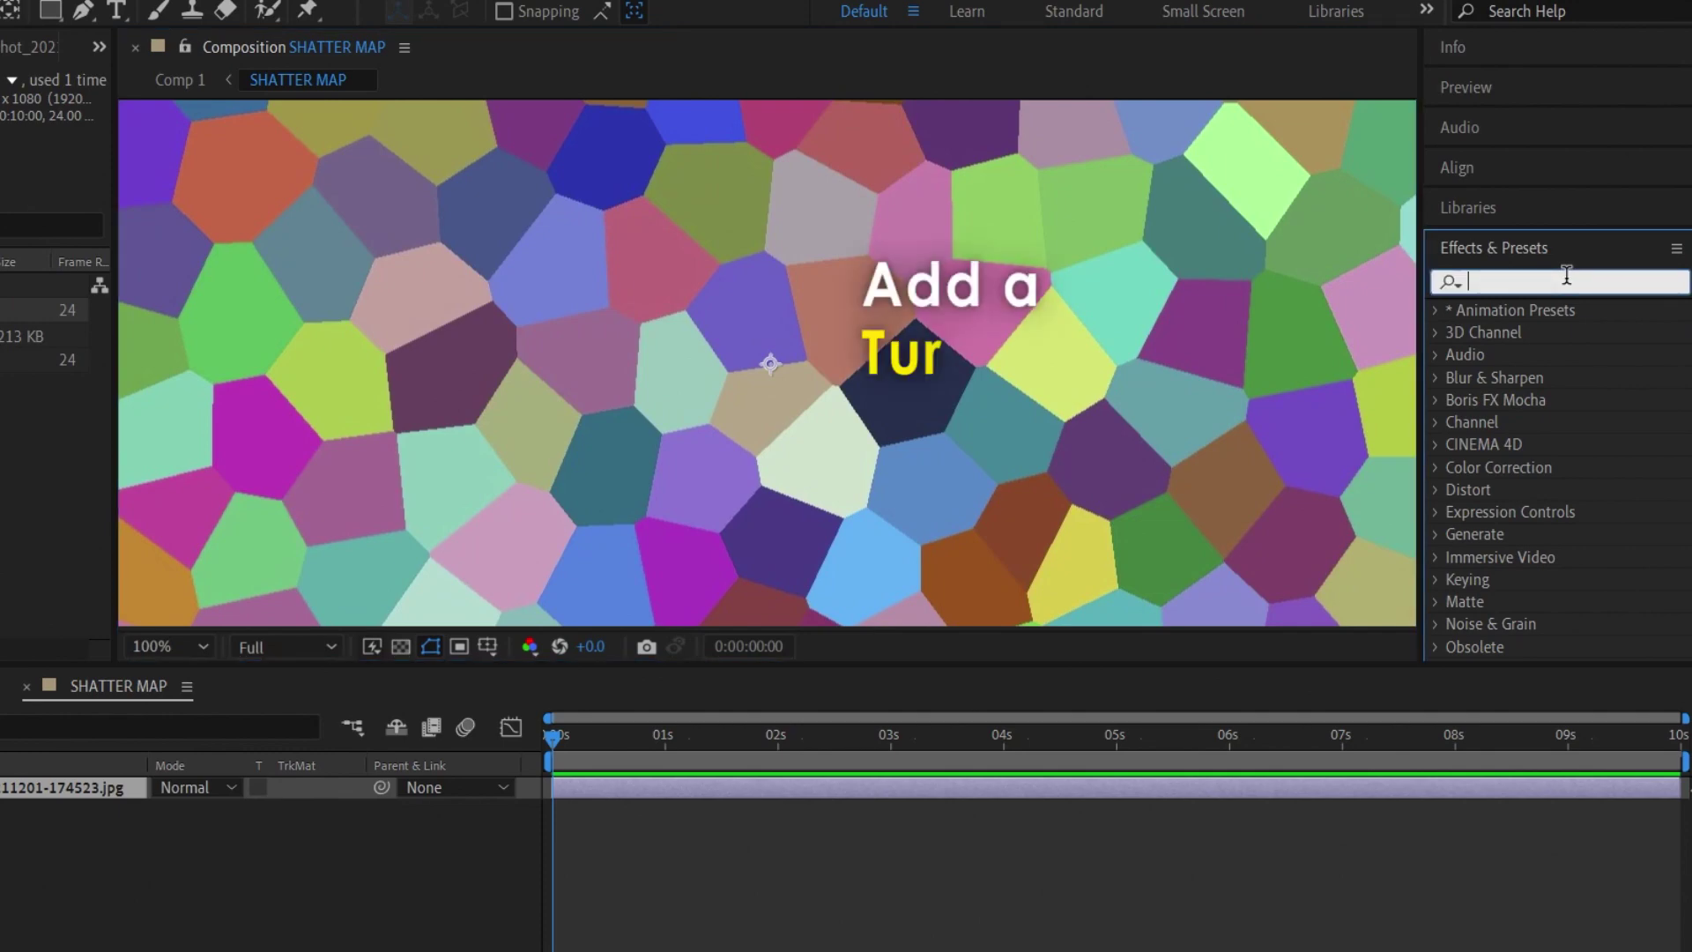
pyautogui.write('turbulen')
pyautogui.write('t')
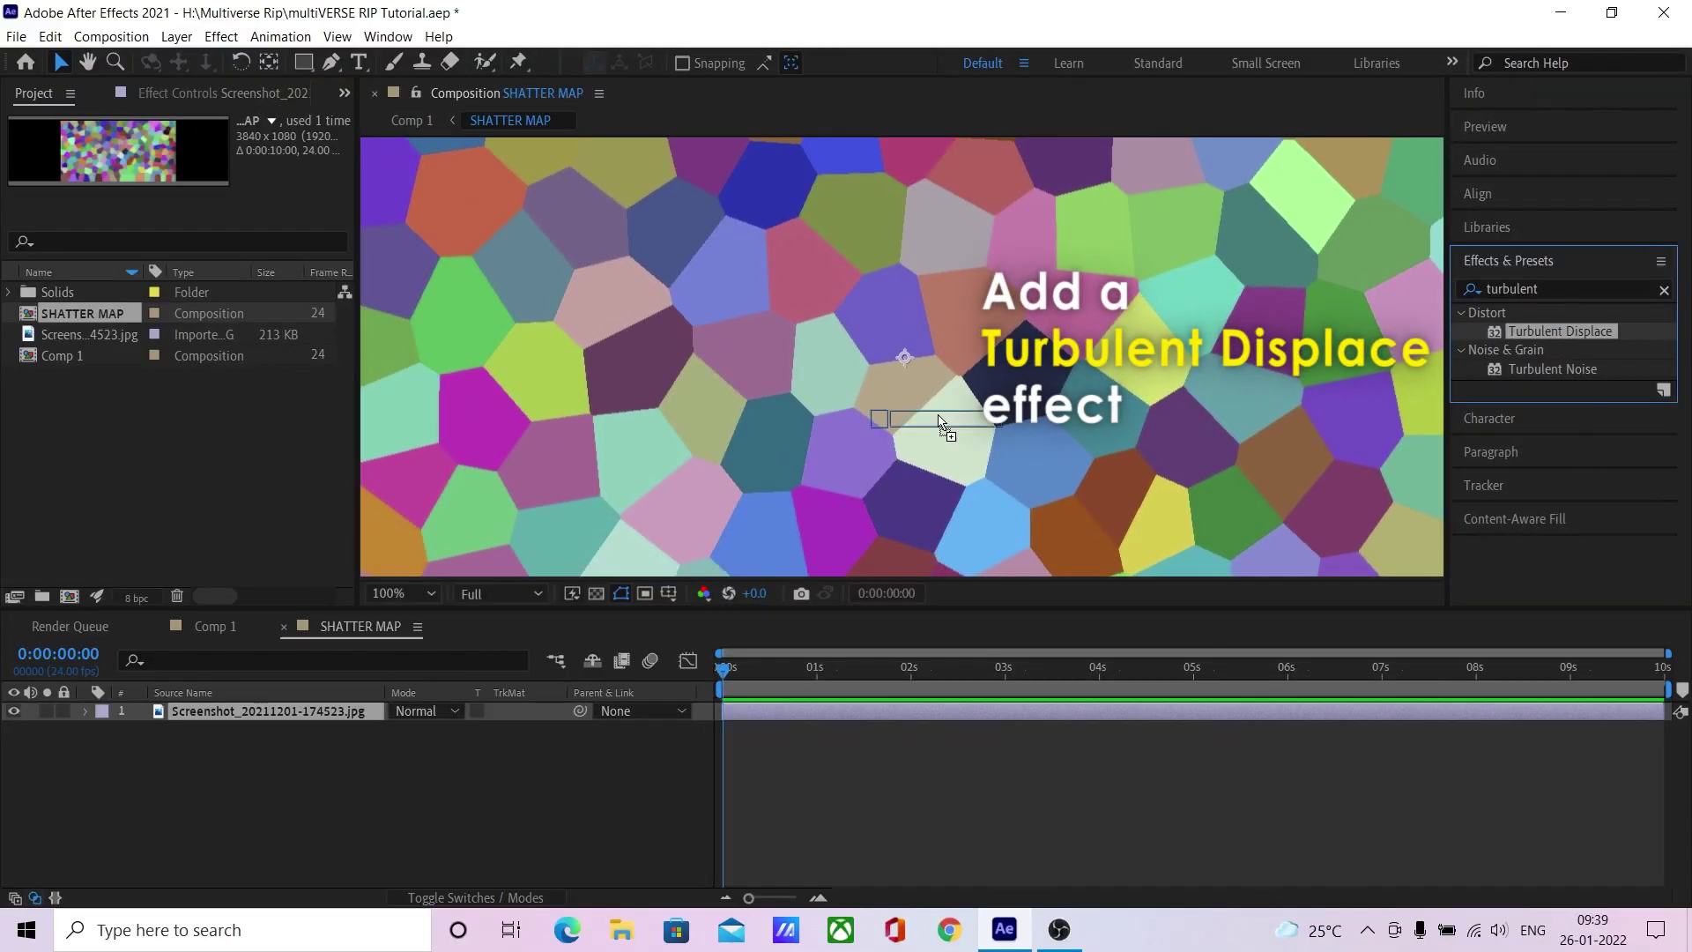
pyautogui.moveTo(1218, 372); pyautogui.dragTo(225, 712)
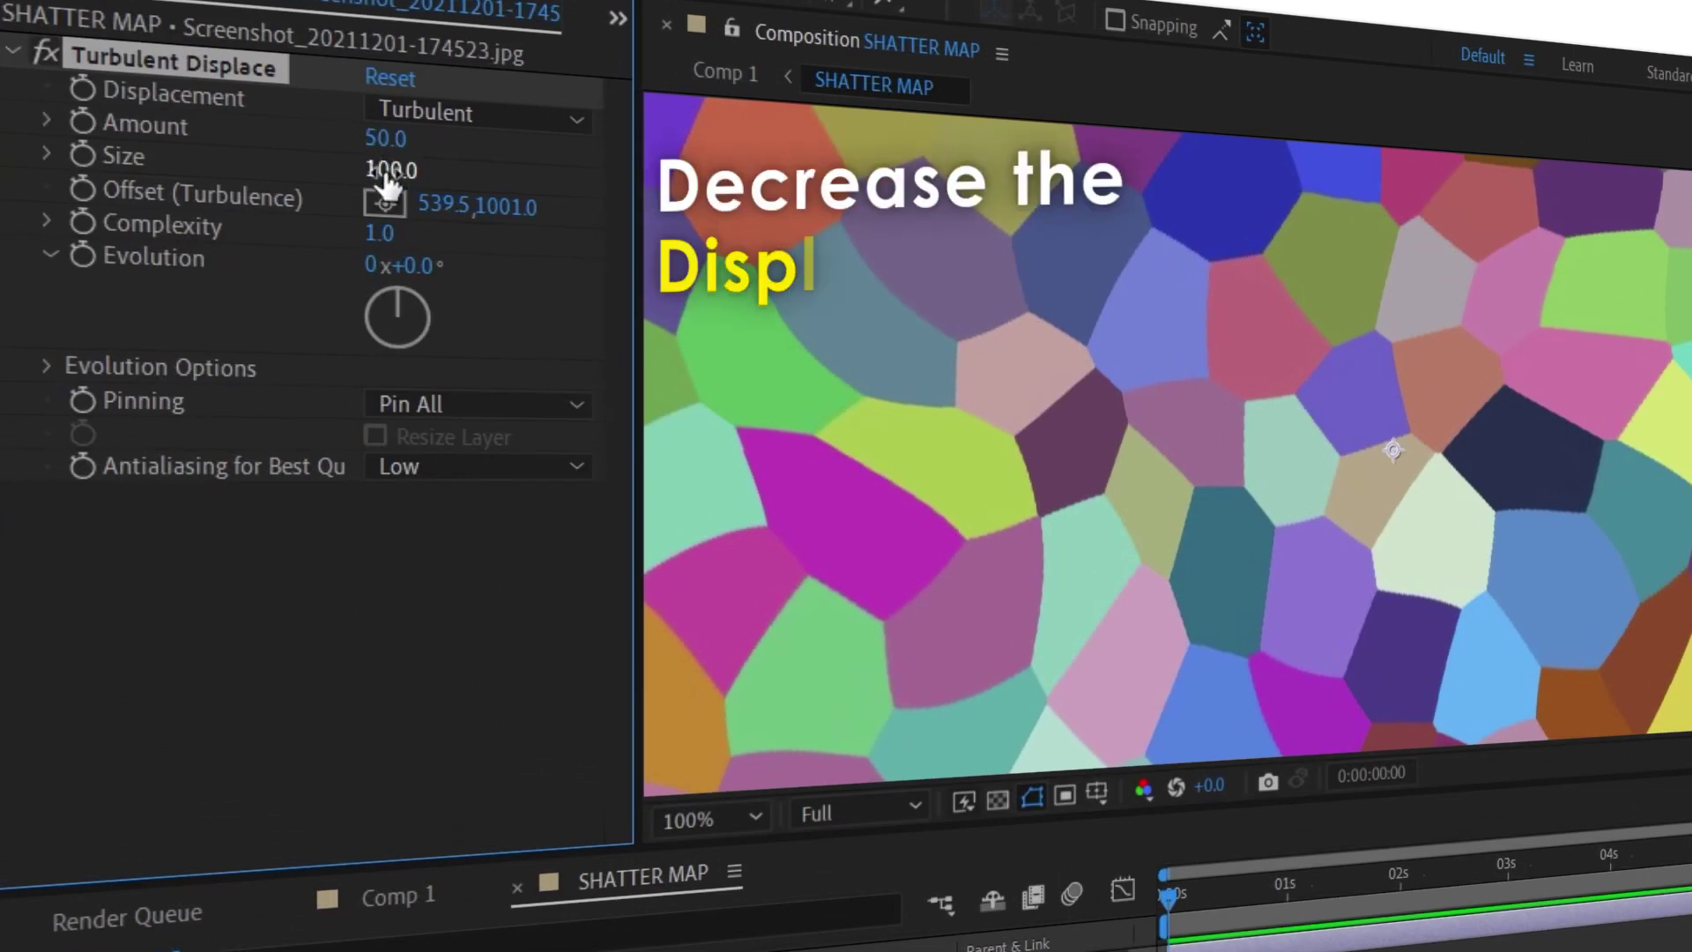
pyautogui.click(388, 167)
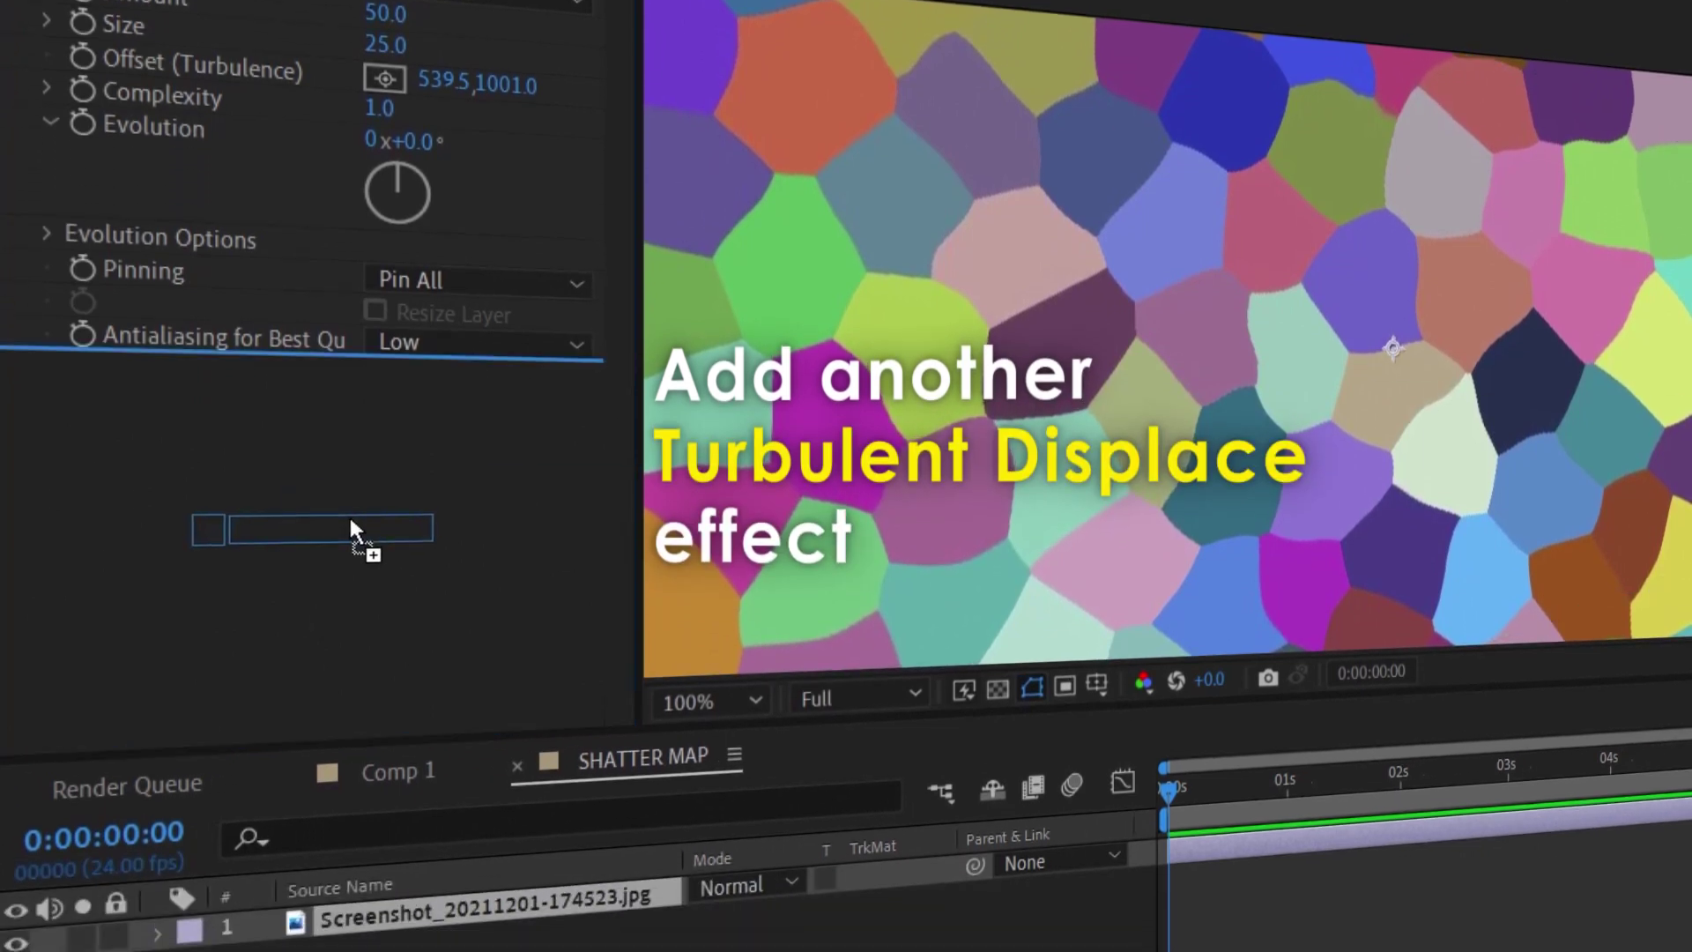
# Step: Add a second Turbulent Displace at Size 5, Complexity 3, and shift the map left
pyautogui.moveTo(351, 529); pyautogui.dragTo(350, 527)
pyautogui.click(392, 423)
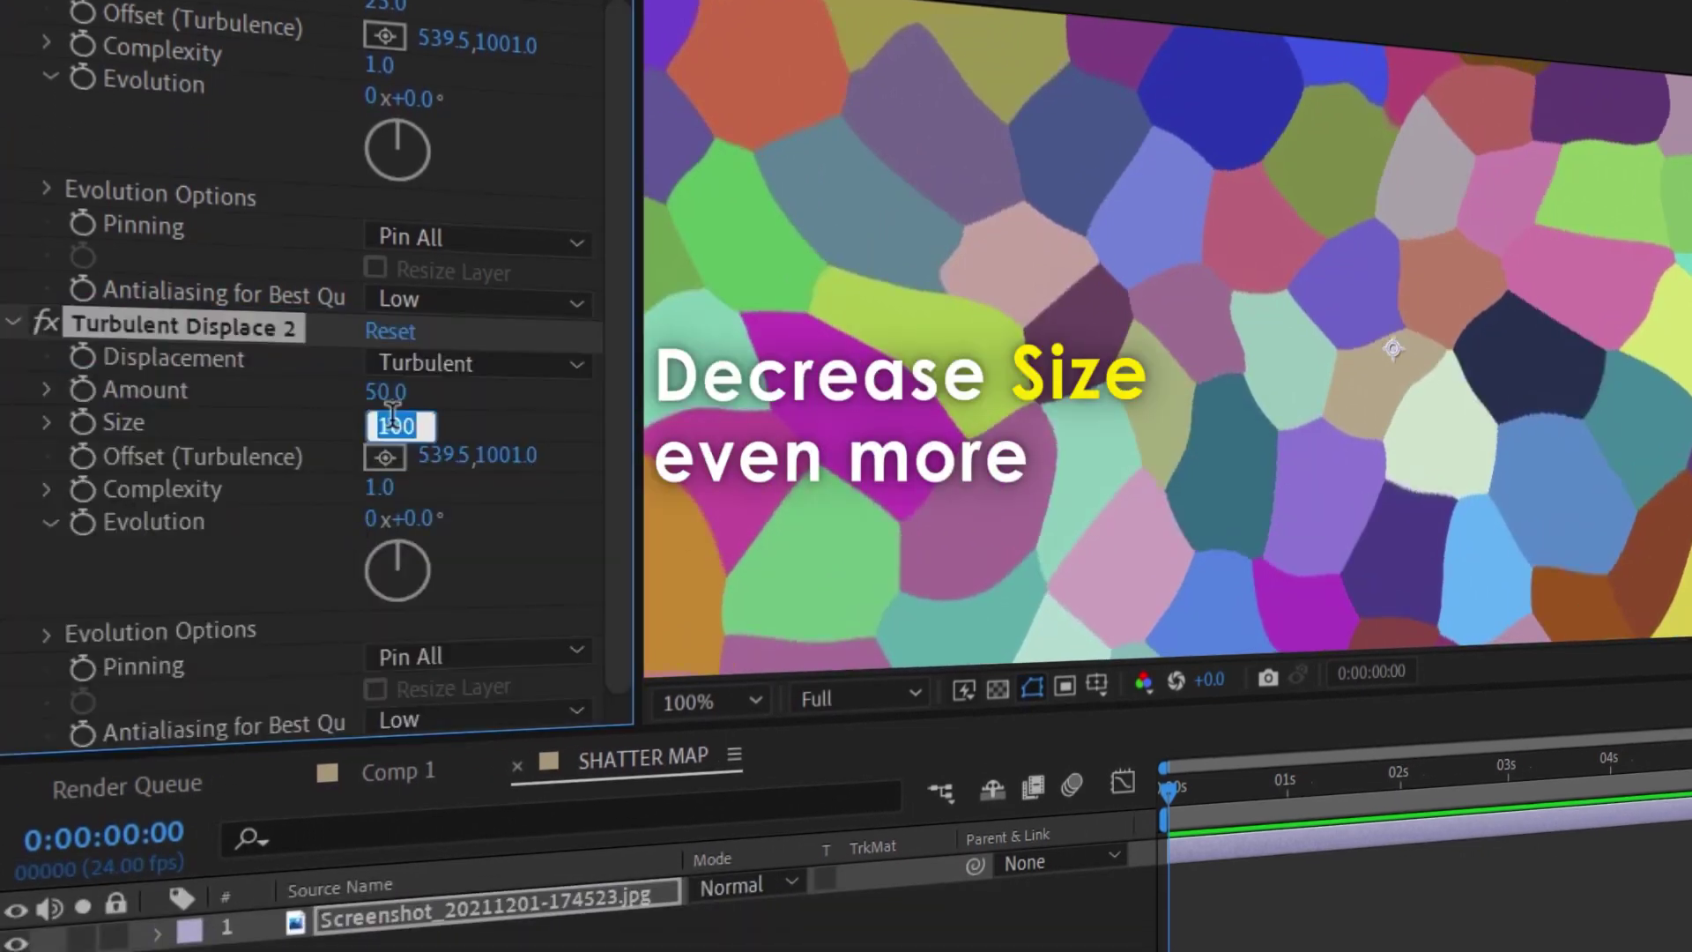
pyautogui.write('5')
pyautogui.press('Return')
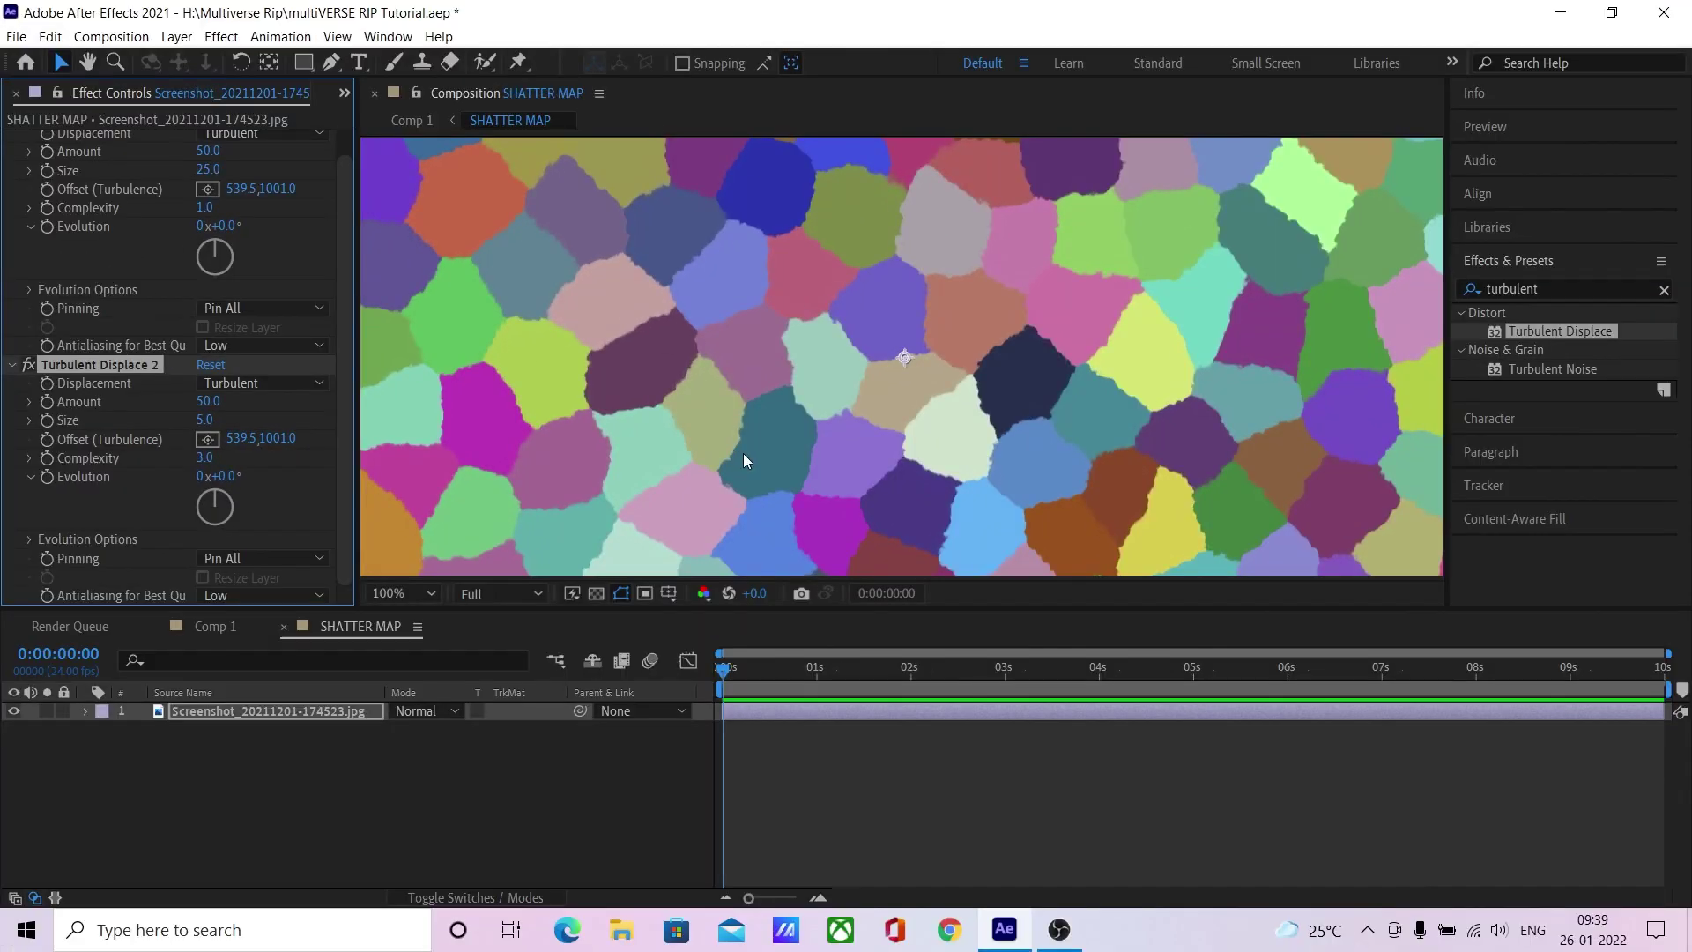
pyautogui.hotkey('shift', '/')
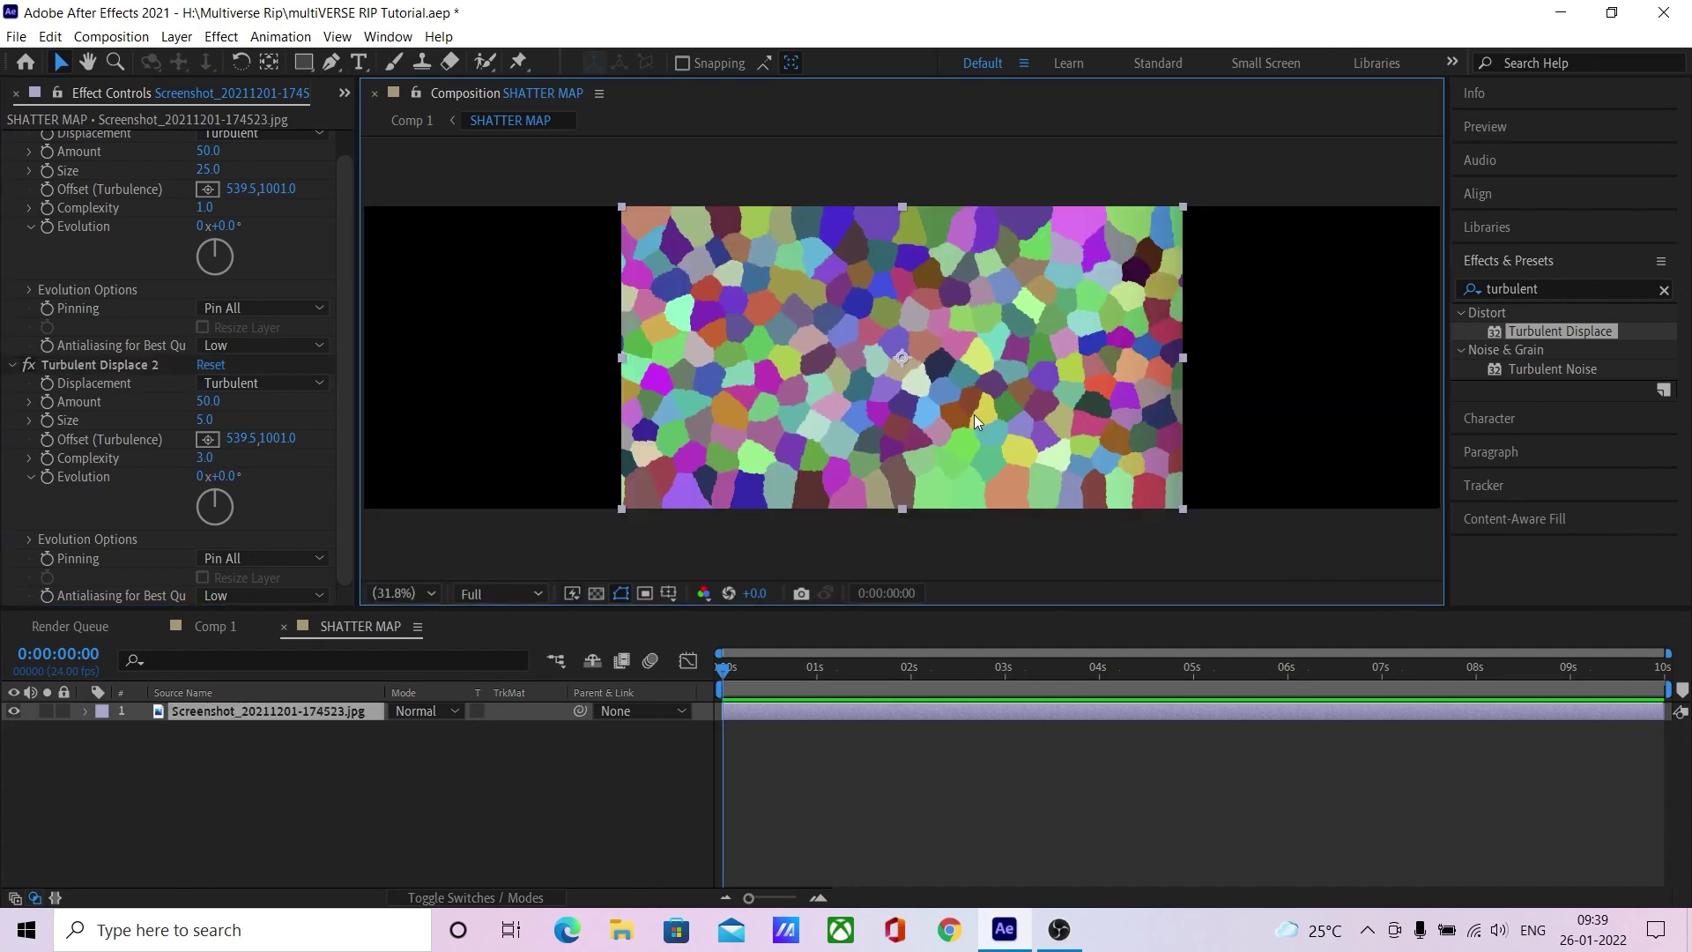
pyautogui.moveTo(968, 426); pyautogui.dragTo(704, 424)
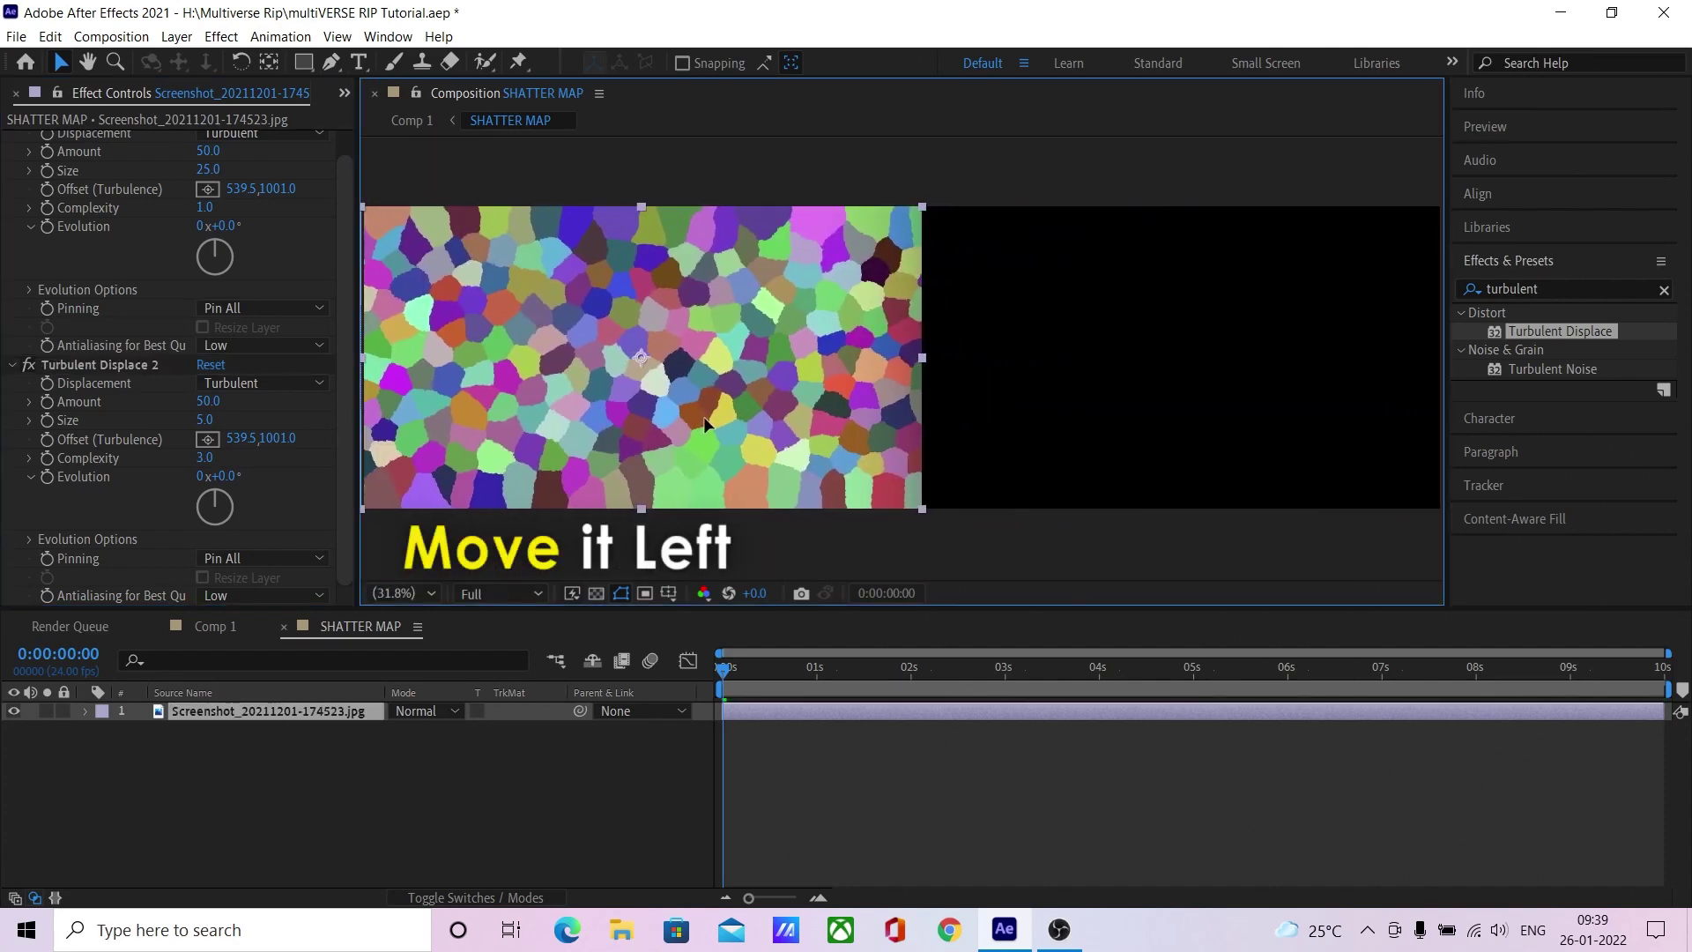
pyautogui.click(319, 712)
# Step: Duplicate the map layer, move the copy to the right half, and flip it to mirror
pyautogui.hotkey('ctrl', 'd')
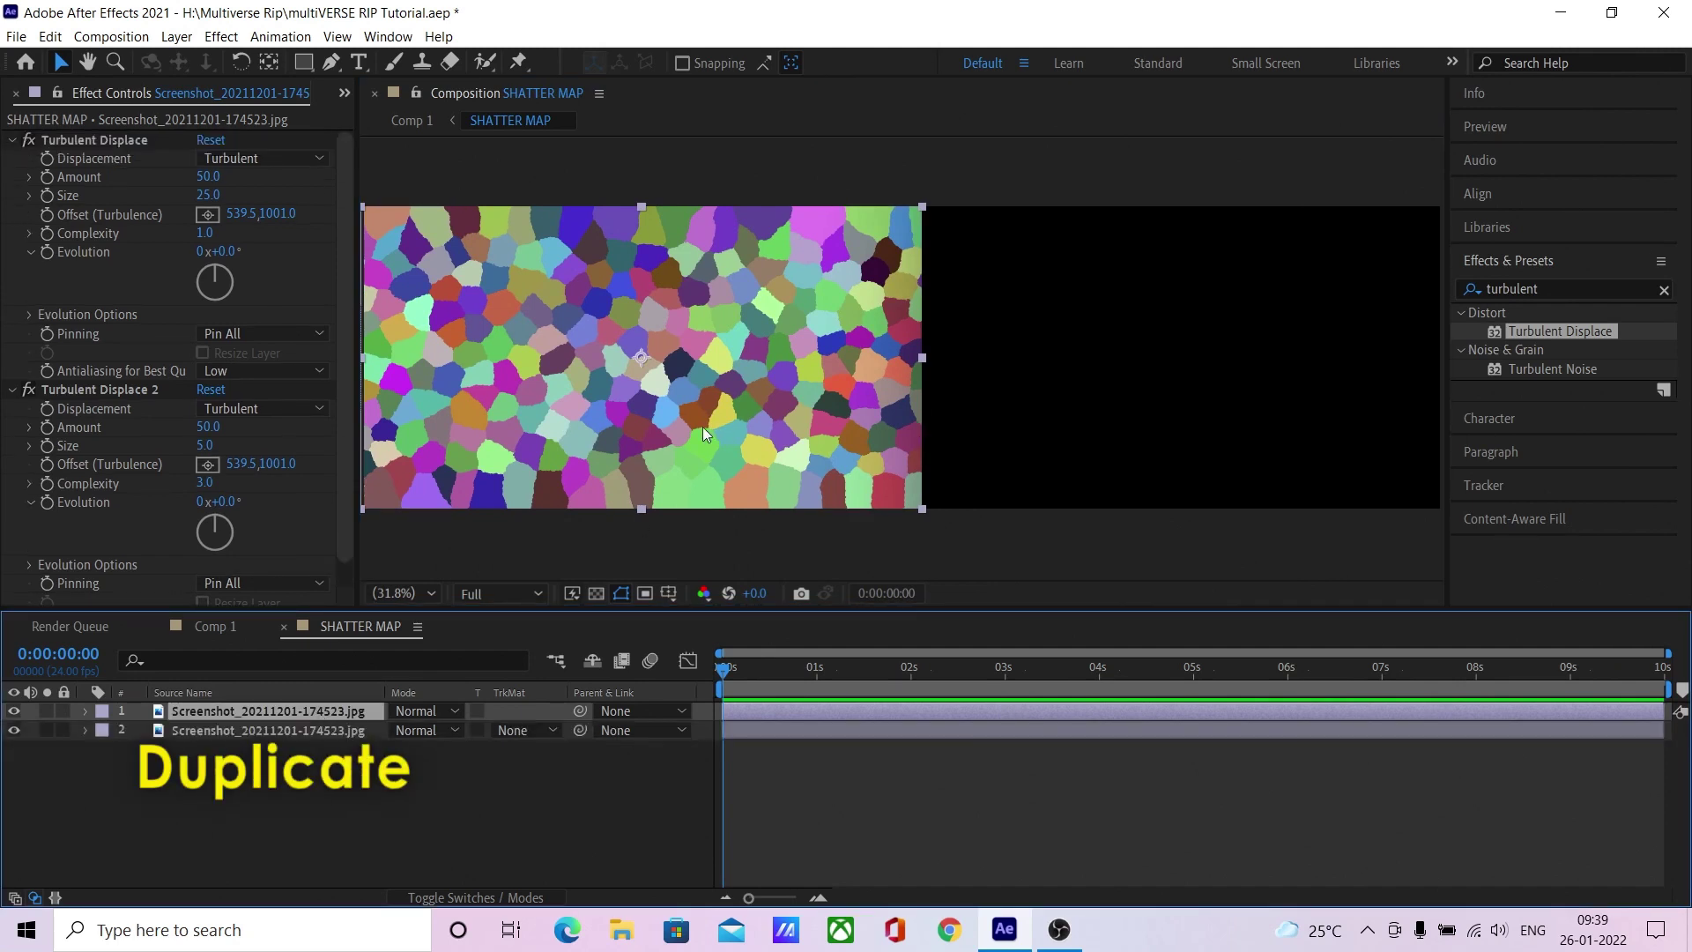
pyautogui.moveTo(601, 440); pyautogui.dragTo(1158, 431)
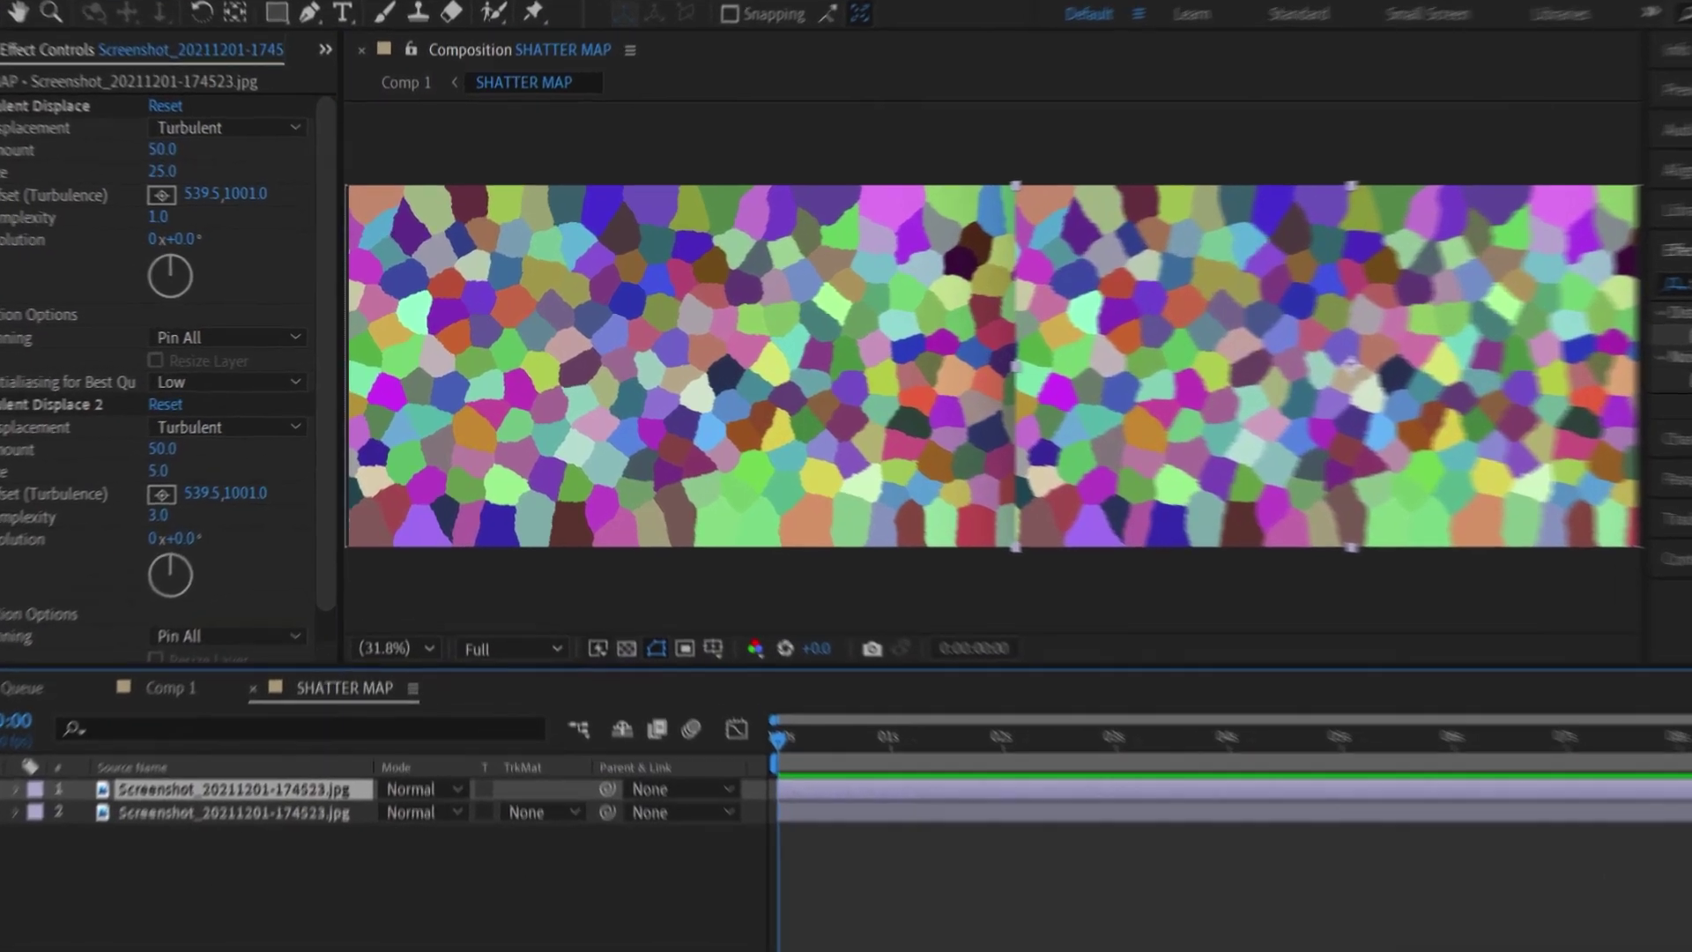
pyautogui.rightClick(254, 712)
pyautogui.moveTo(214, 262)
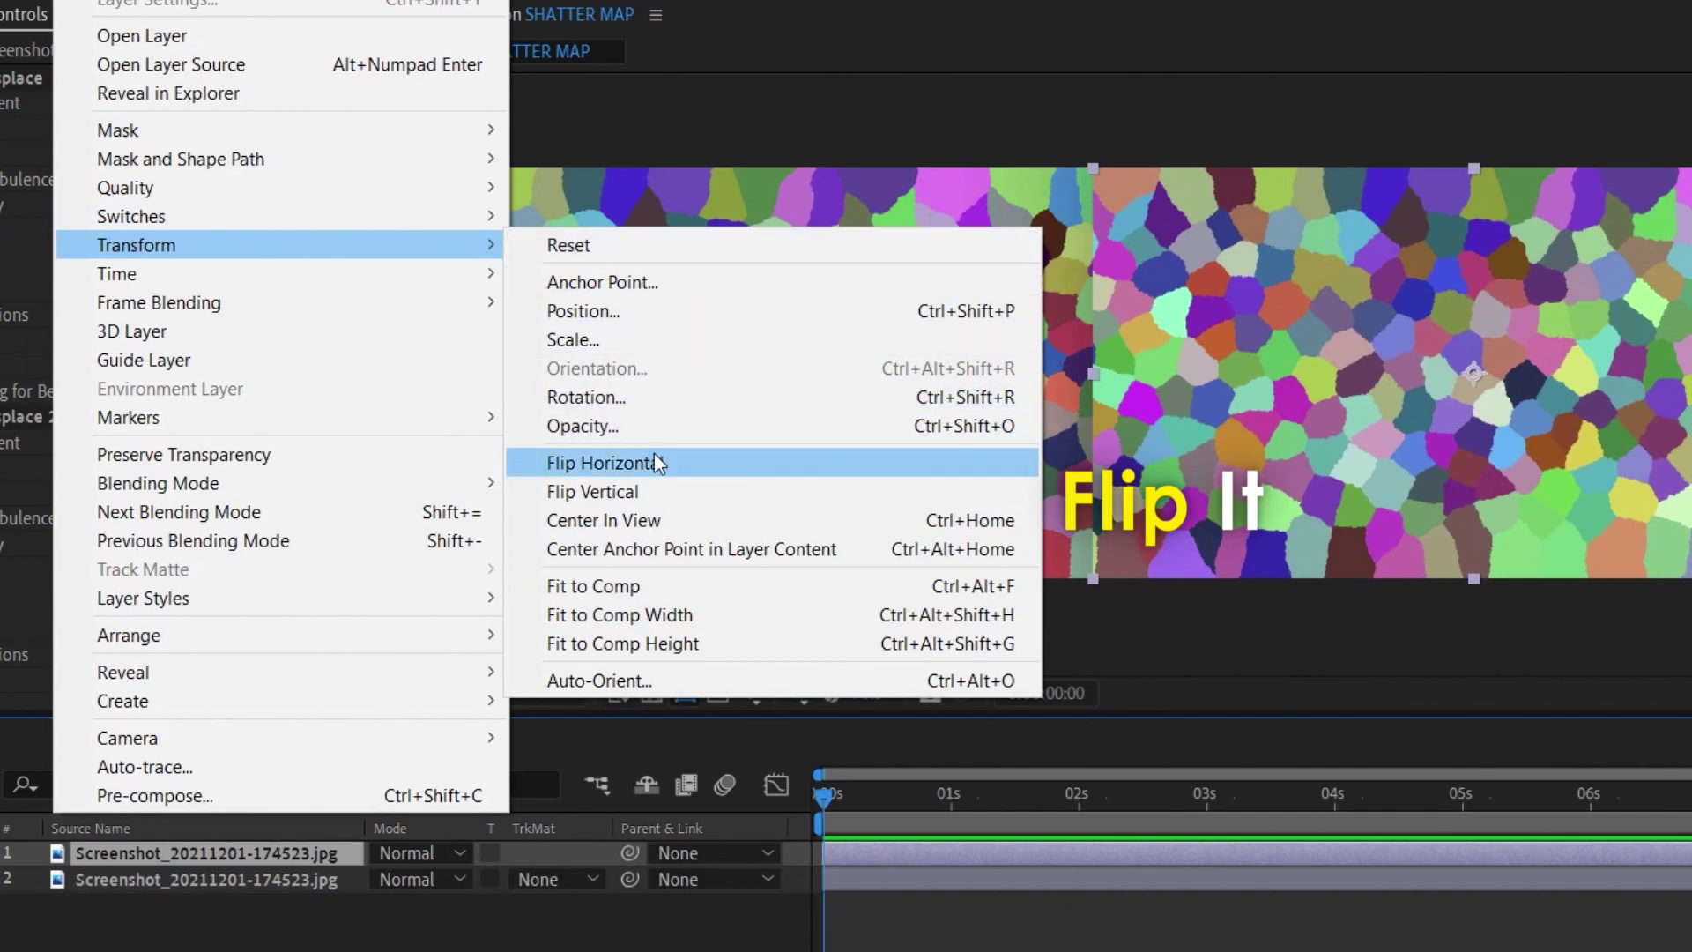
pyautogui.click(663, 483)
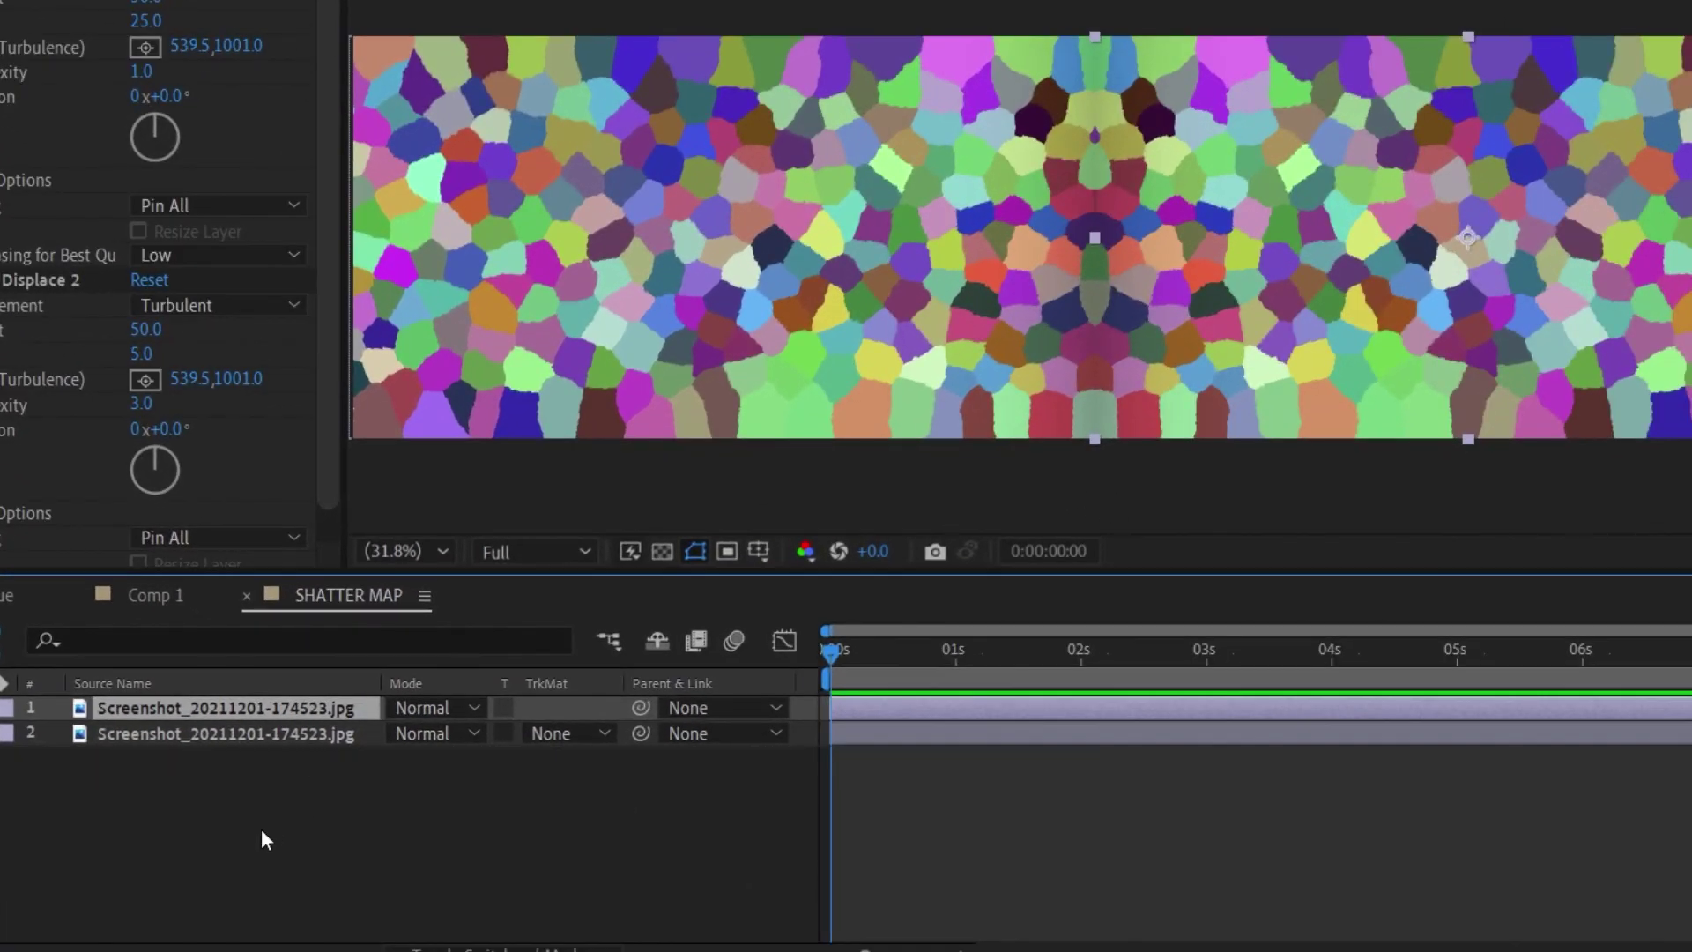
# Step: Add an adjustment layer with Motion Tile, Tile Width 50 and Mirror Edges on
pyautogui.rightClick(262, 832)
pyautogui.moveTo(367, 525)
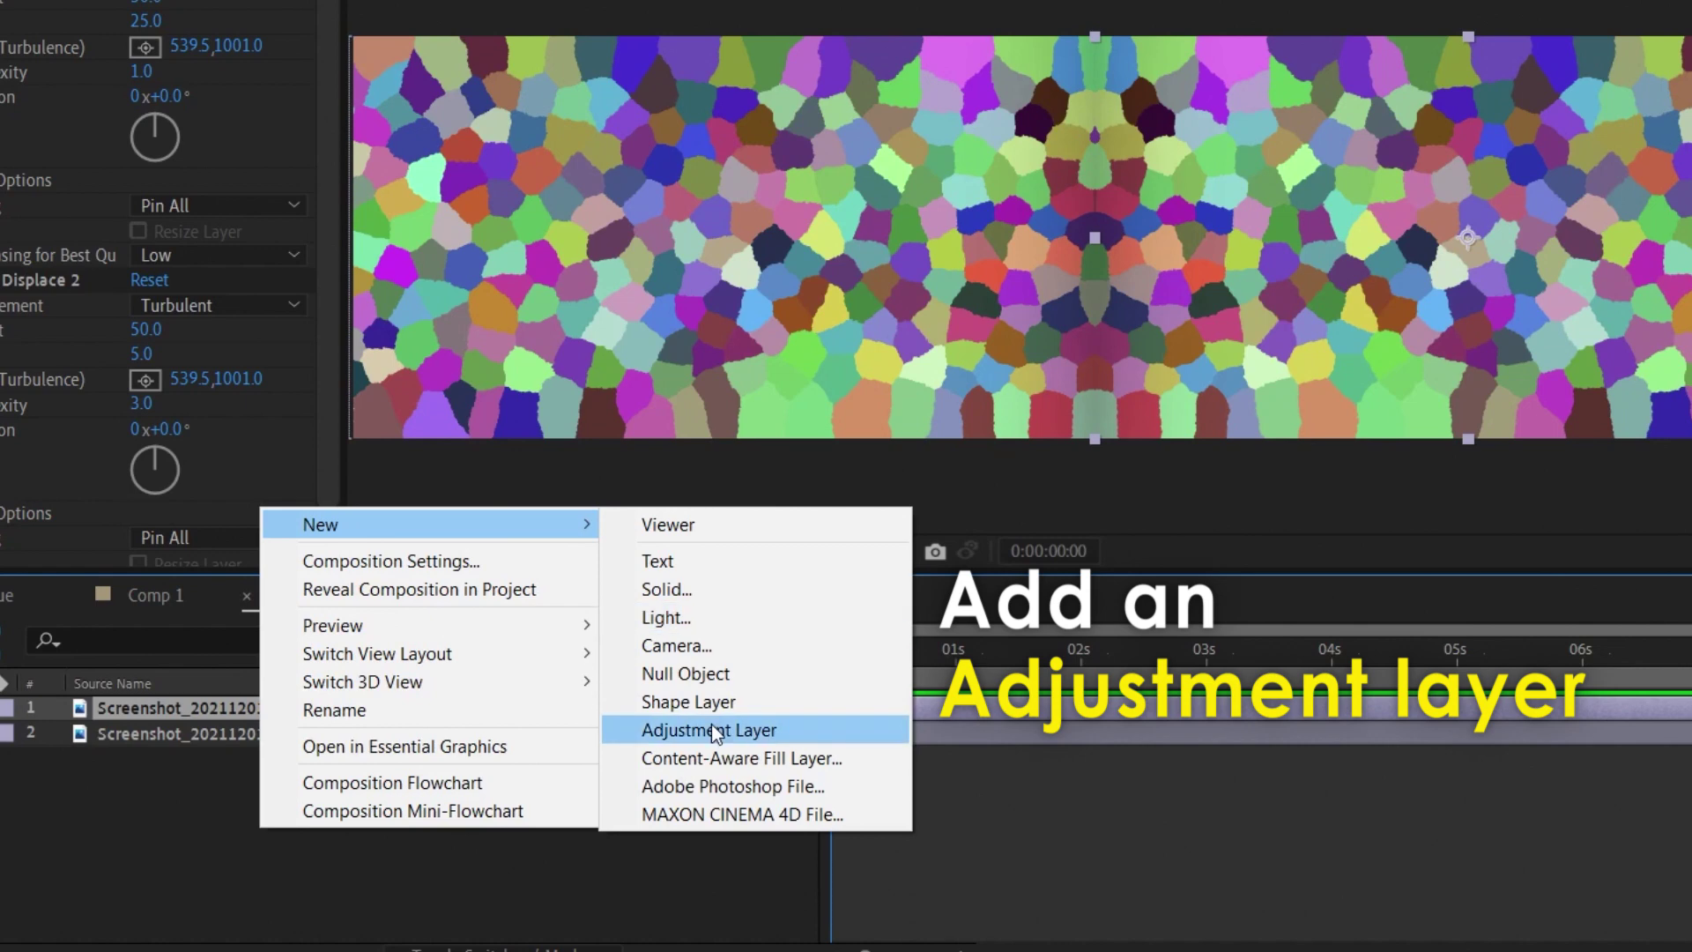
pyautogui.click(711, 729)
pyautogui.doubleClick(1546, 294)
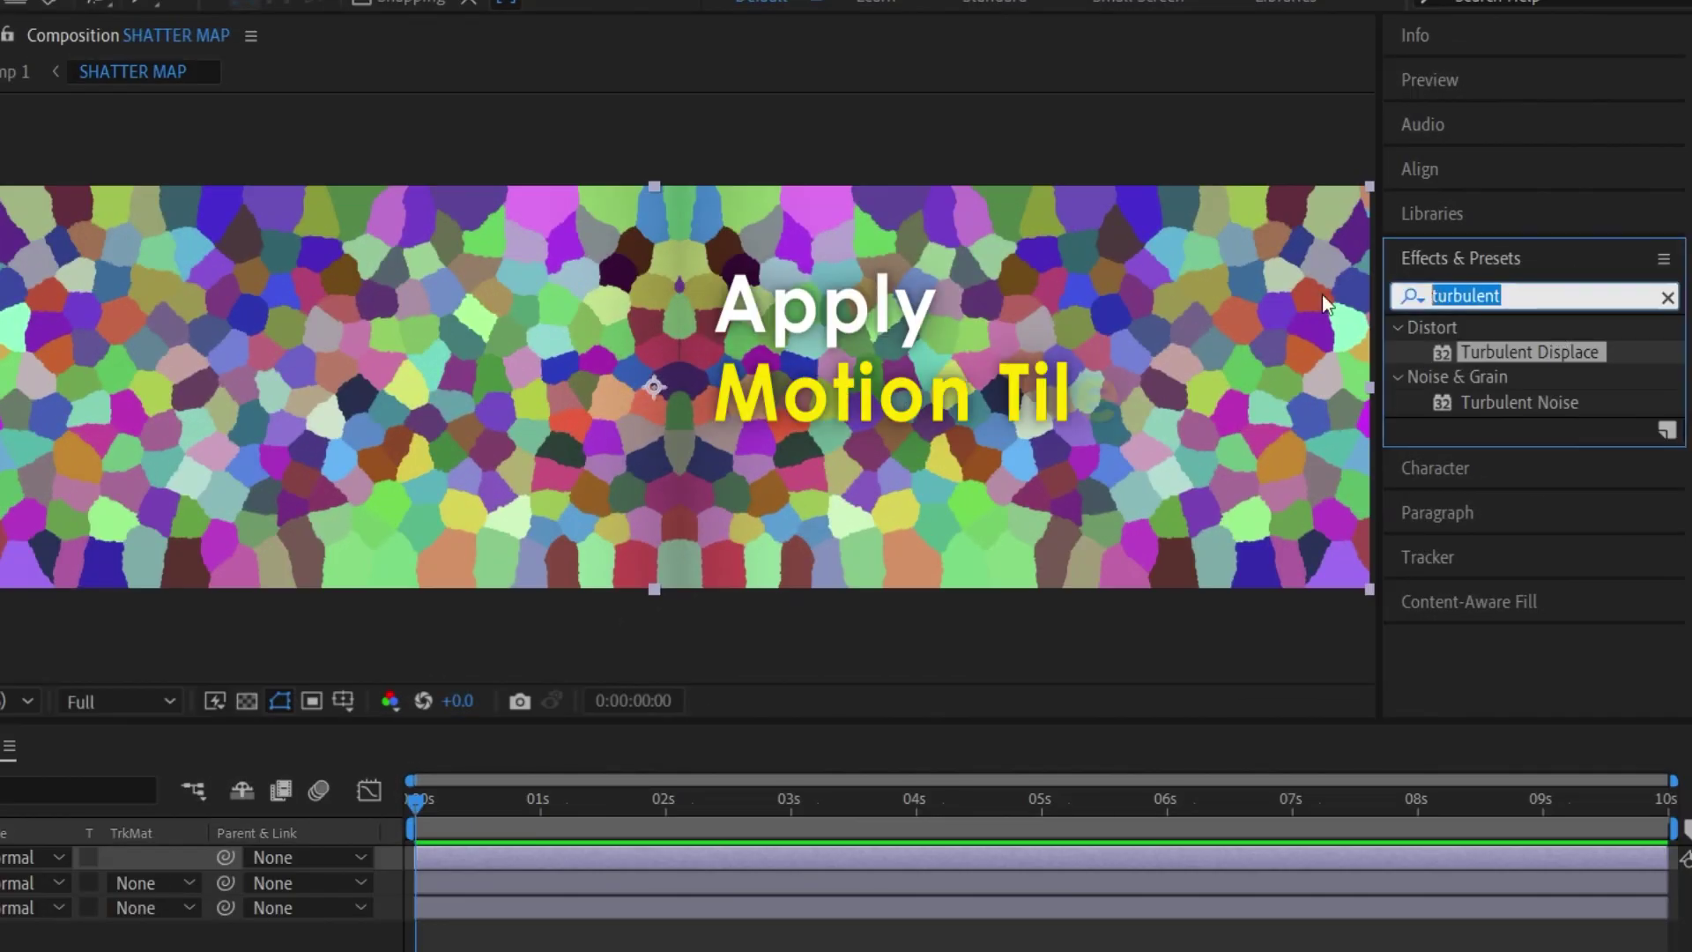
pyautogui.write('motion tile')
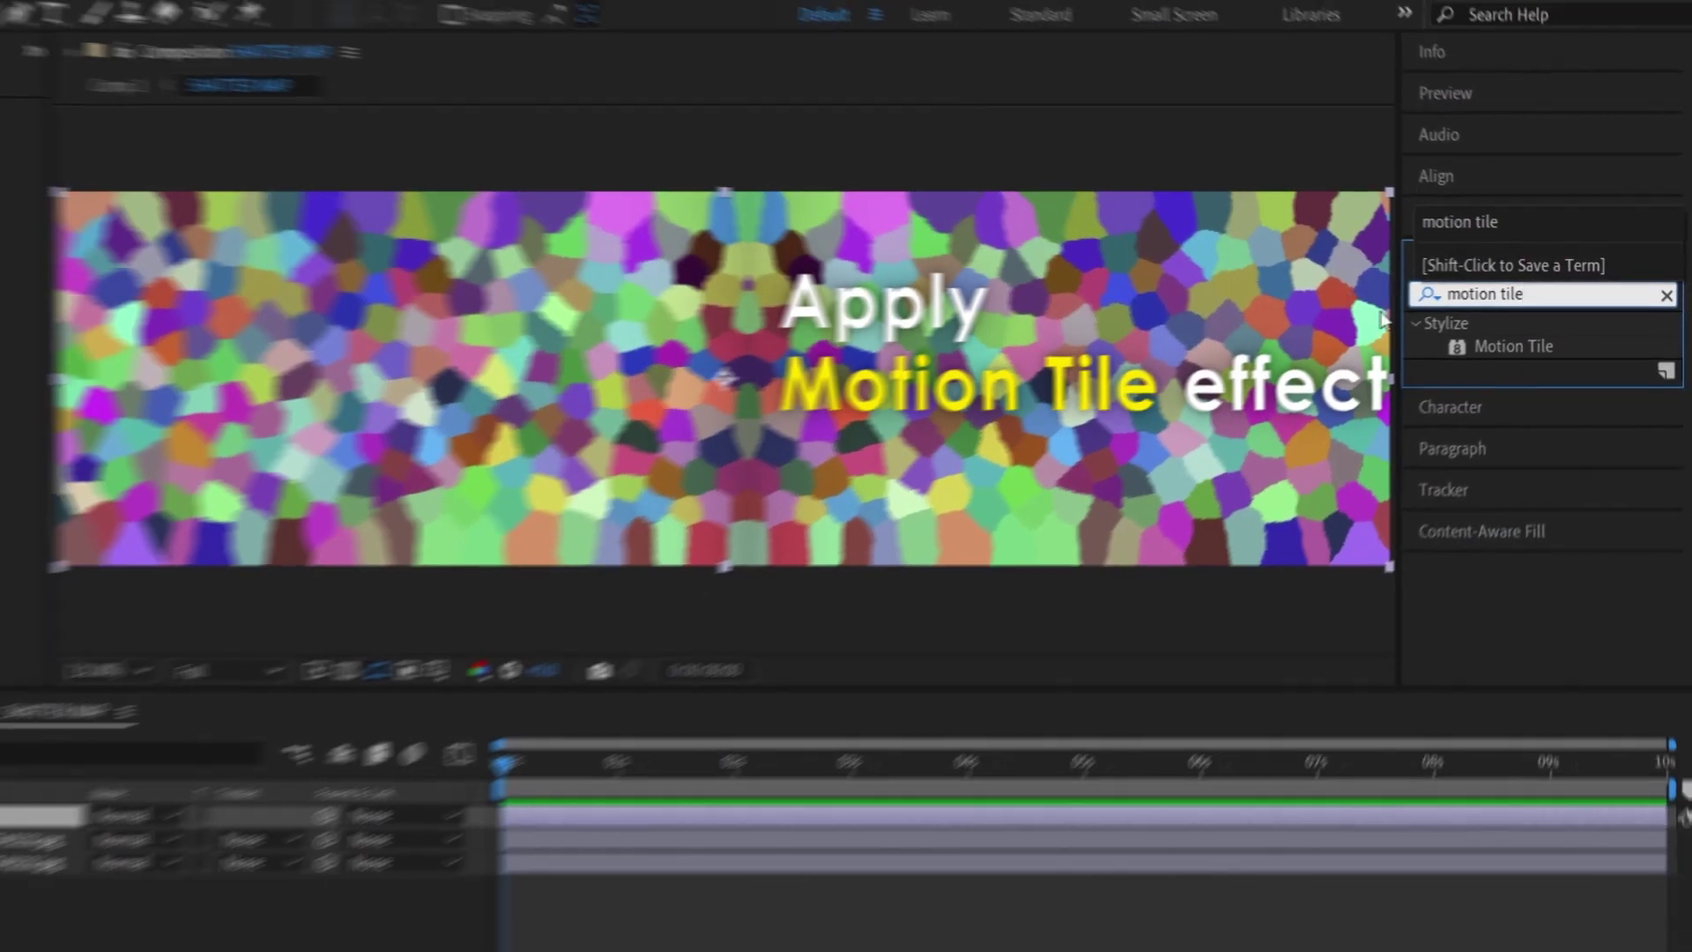
pyautogui.moveTo(1552, 326); pyautogui.dragTo(269, 716)
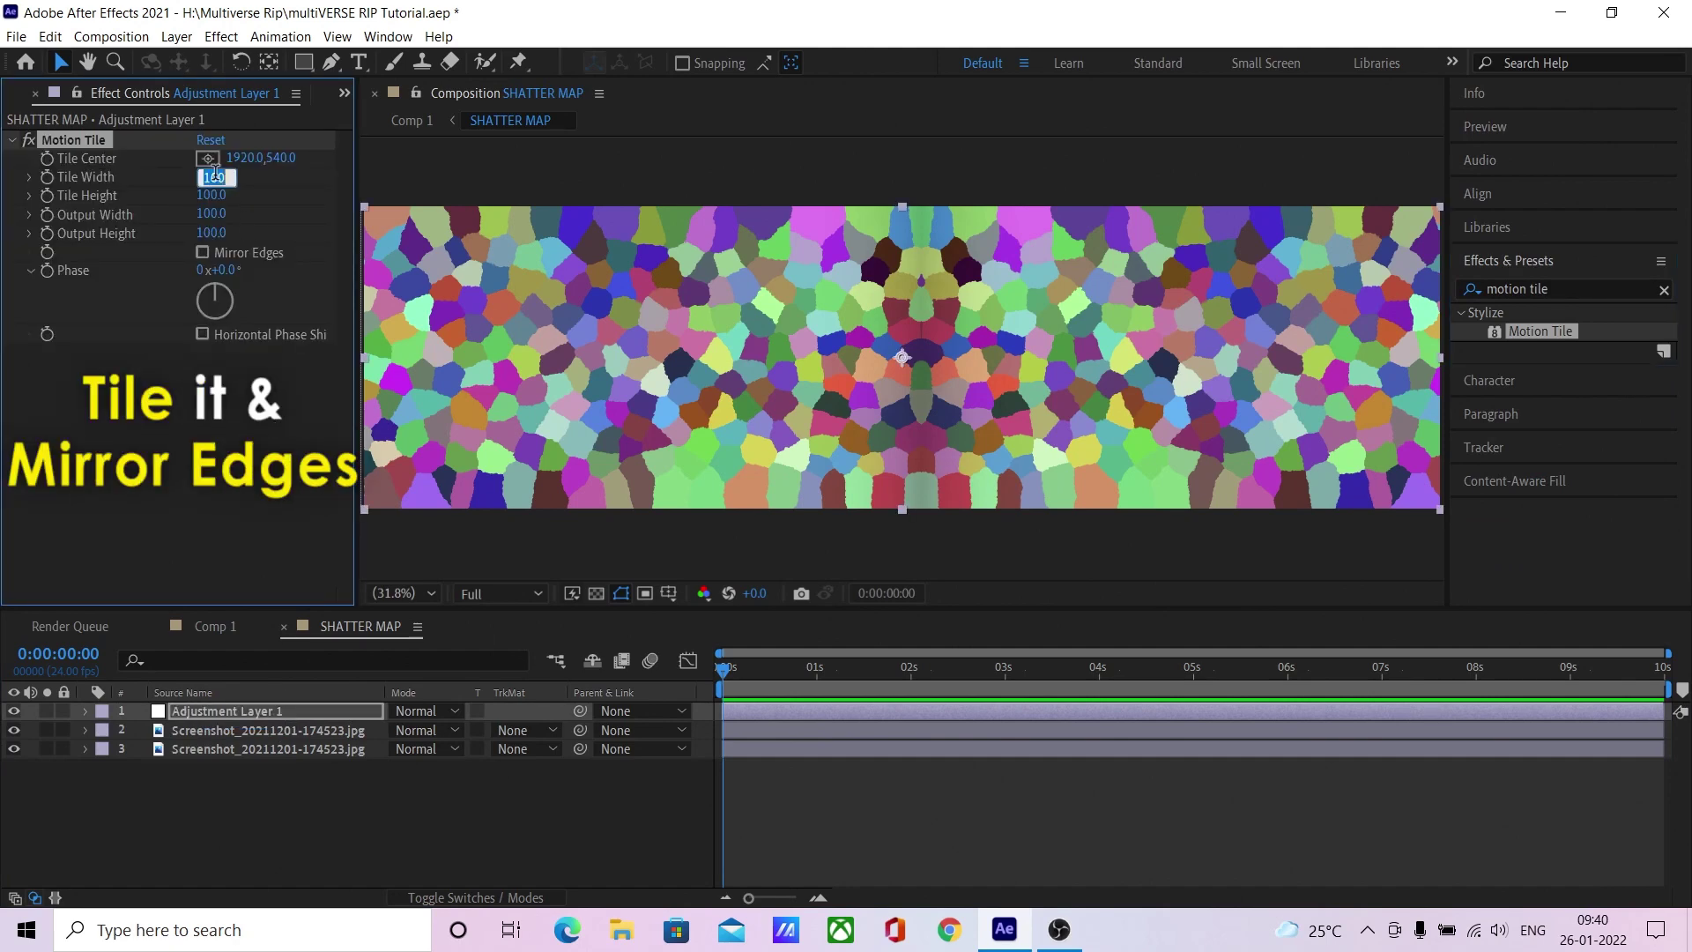
pyautogui.write('50')
pyautogui.press('Return')
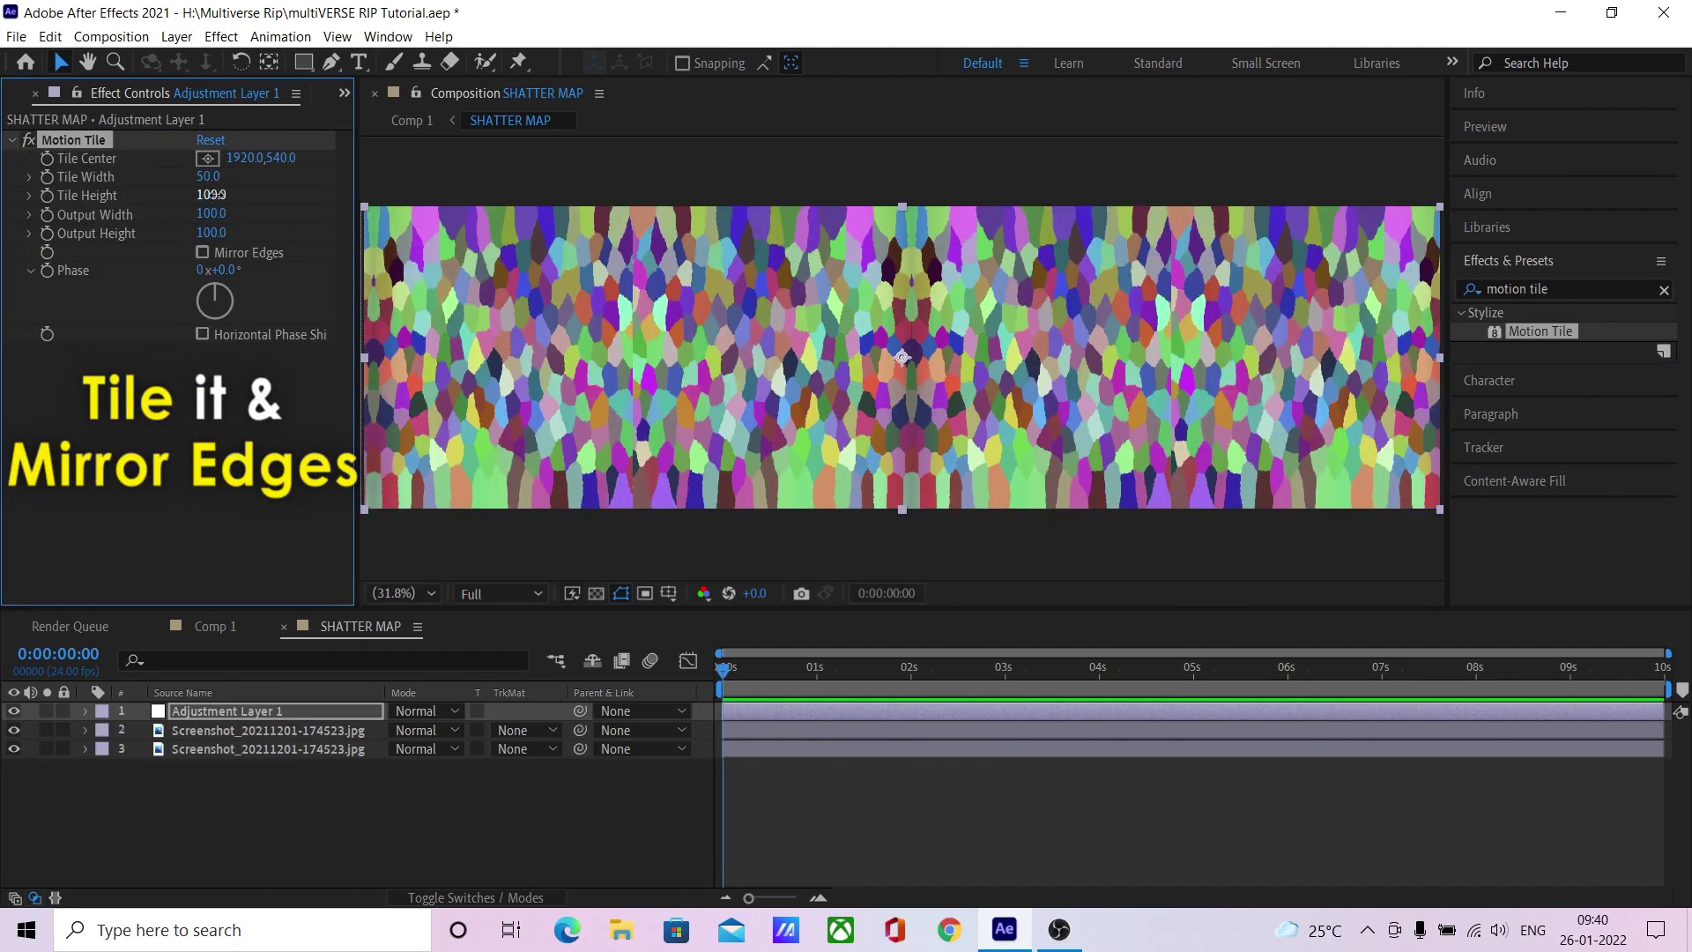
pyautogui.click(203, 253)
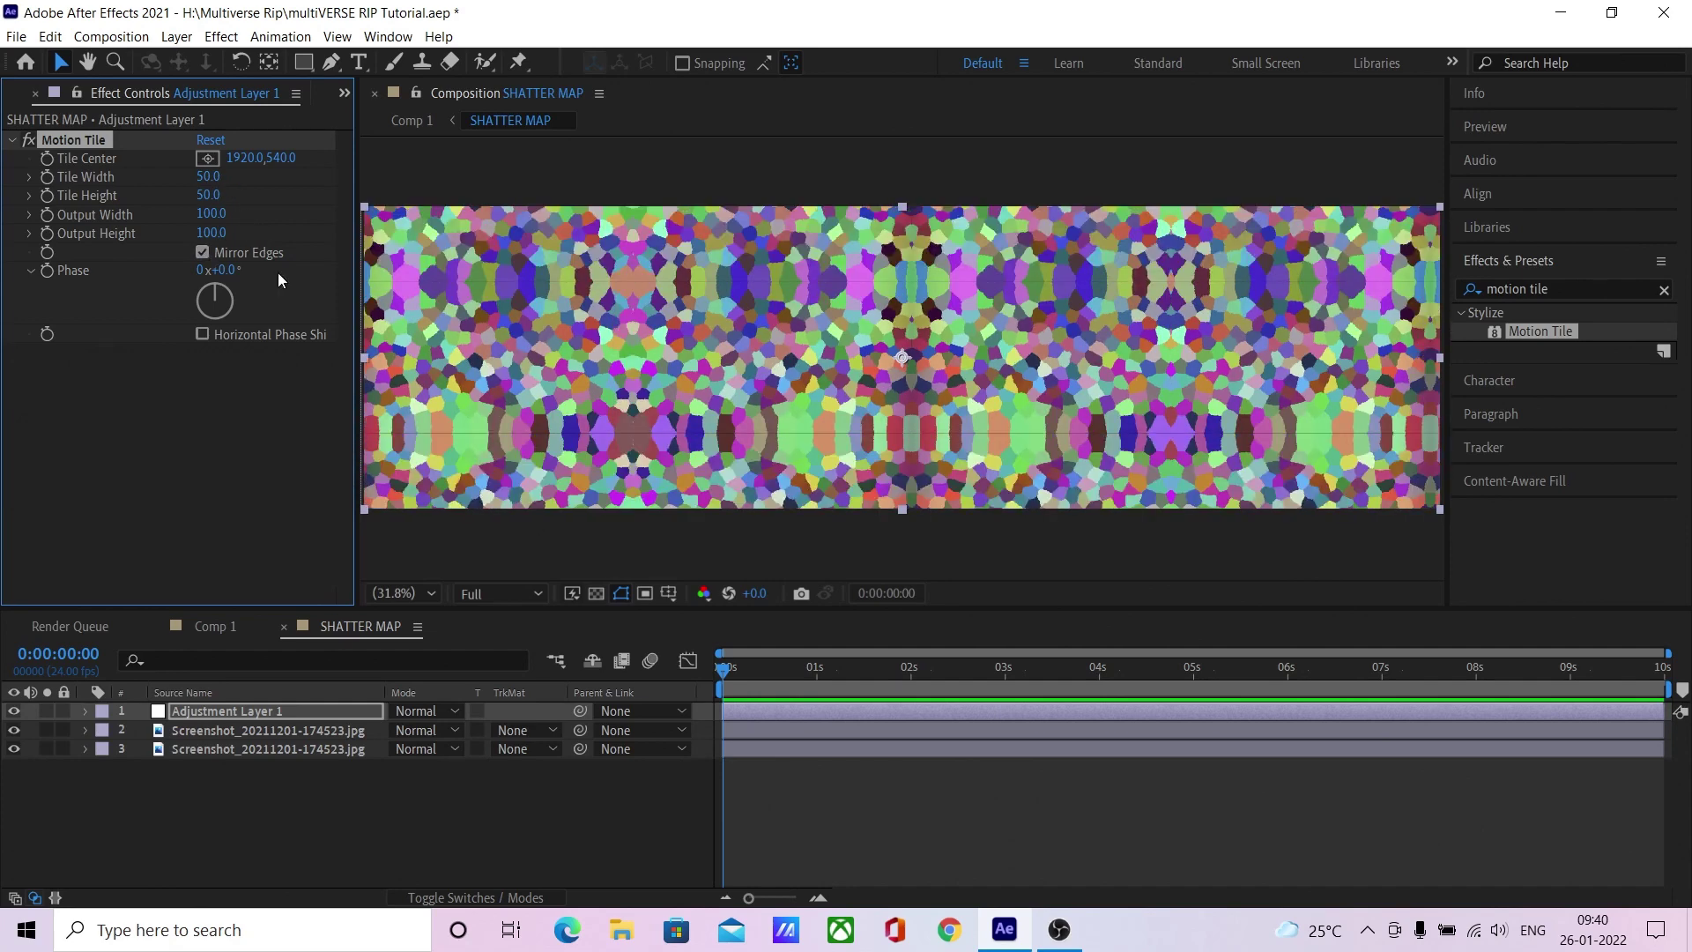
pyautogui.scroll(4, 881, 436)
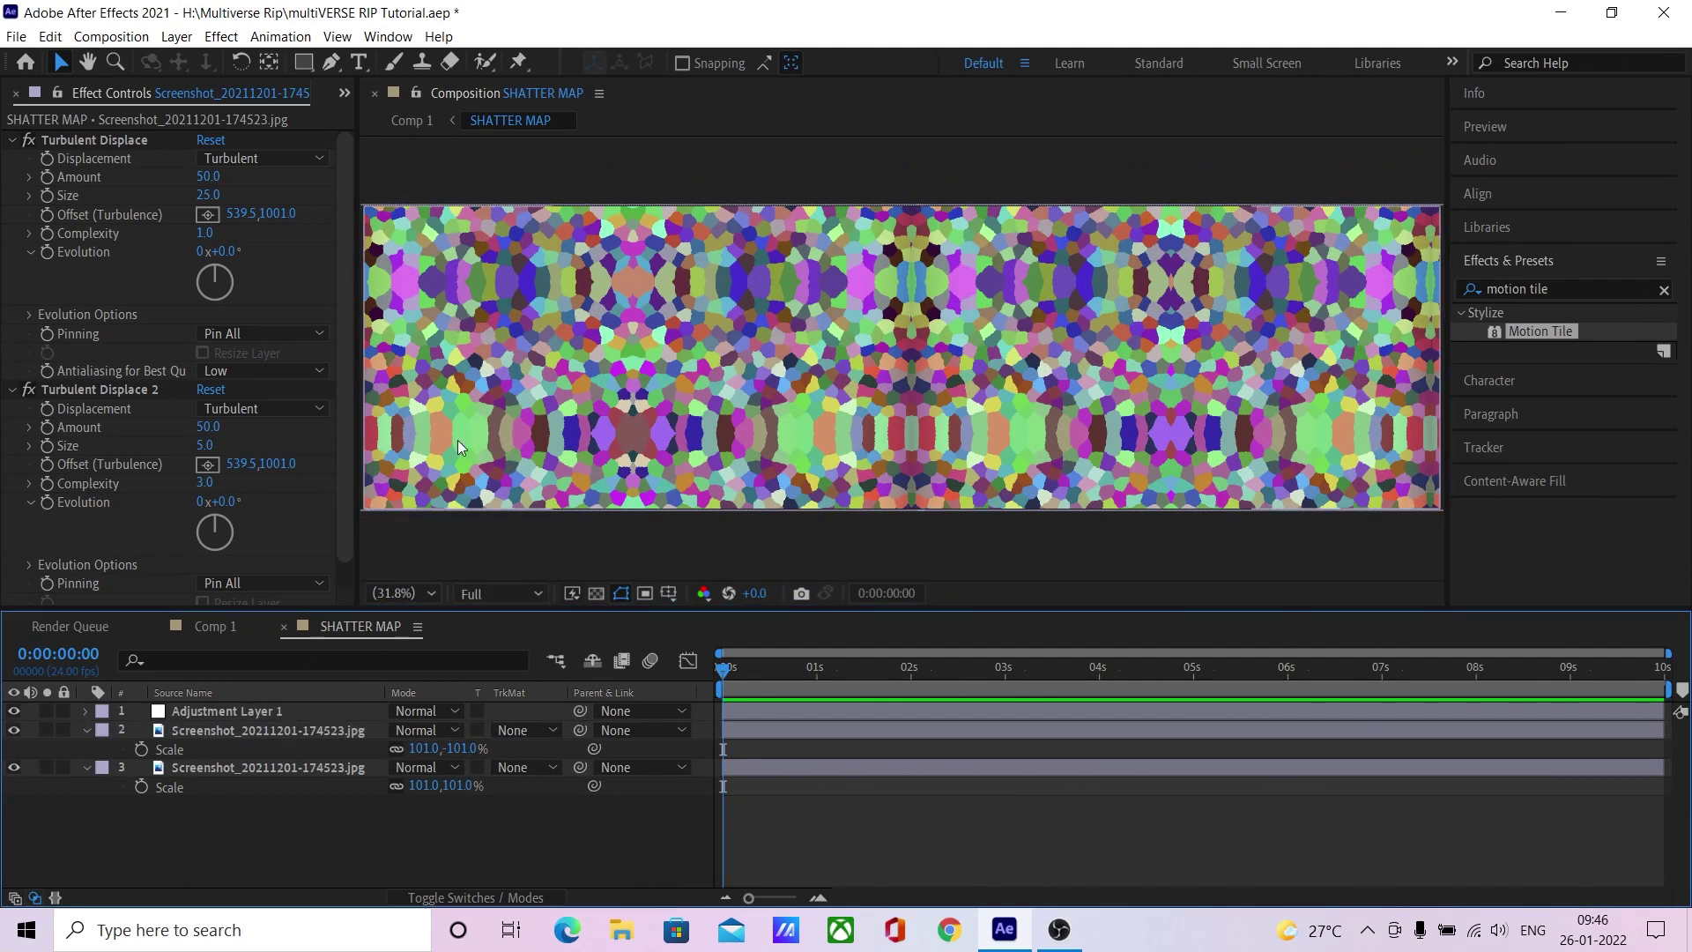
# Step: Set the image layers' width scale to 120
pyautogui.click(418, 786)
pyautogui.click(434, 818)
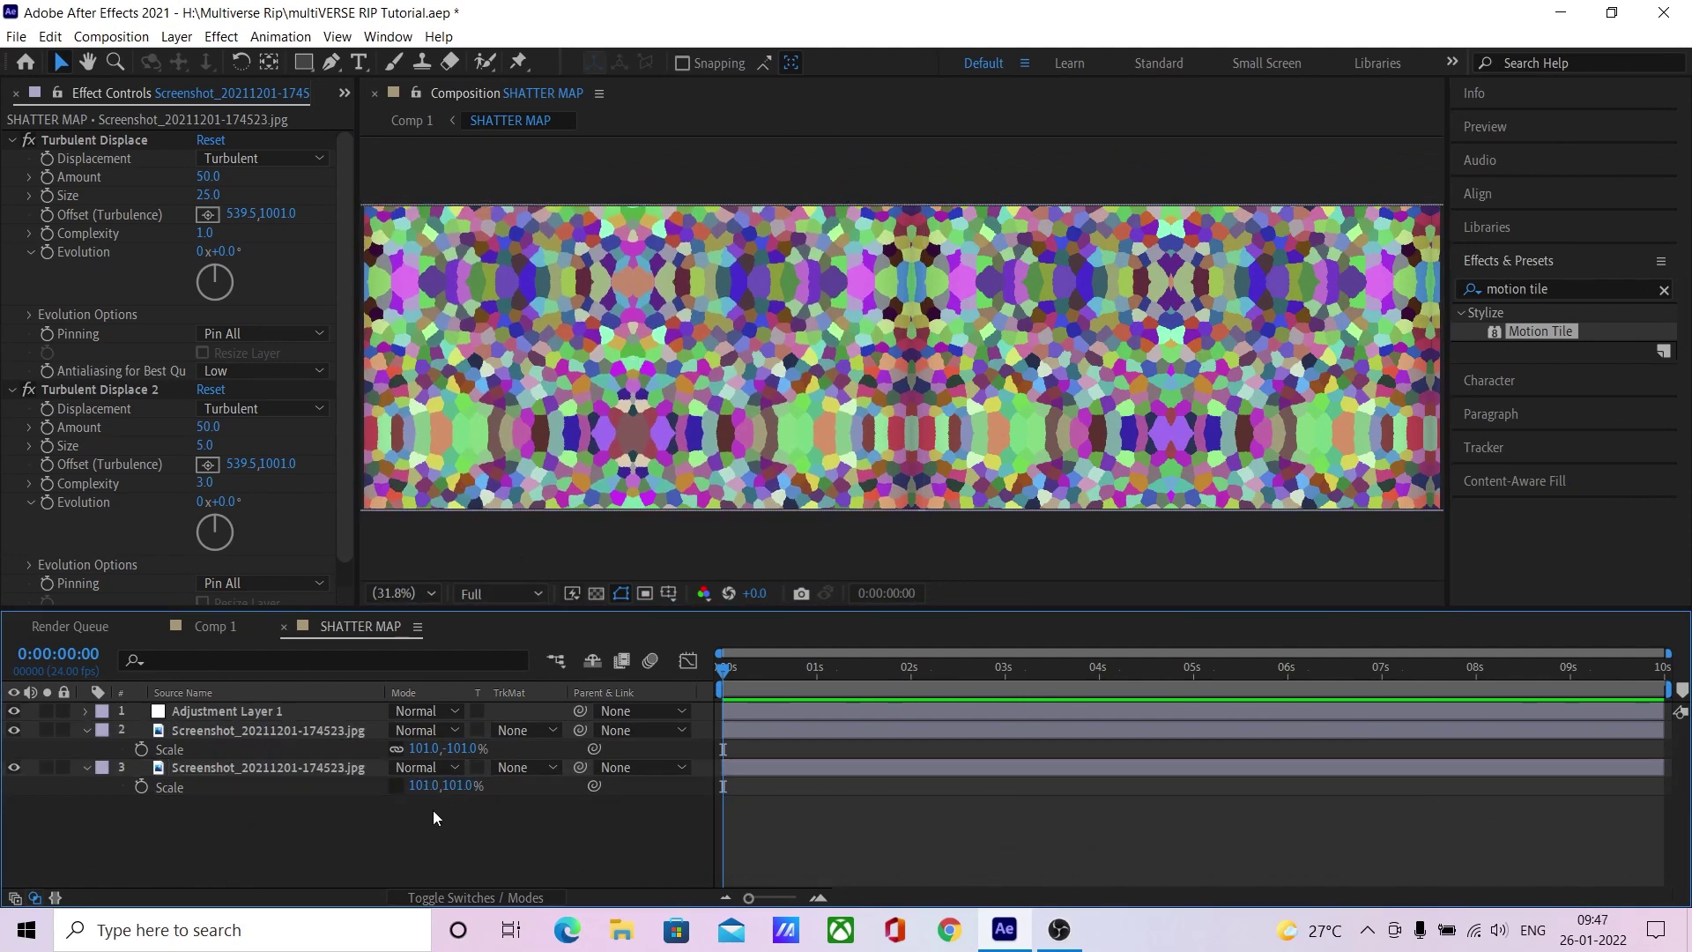
pyautogui.moveTo(418, 787)
pyautogui.mouseDown()
pyautogui.moveTo(436, 786)
pyautogui.moveTo(438, 748)
pyautogui.mouseUp()
pyautogui.hotkey('ctrl', 'z')
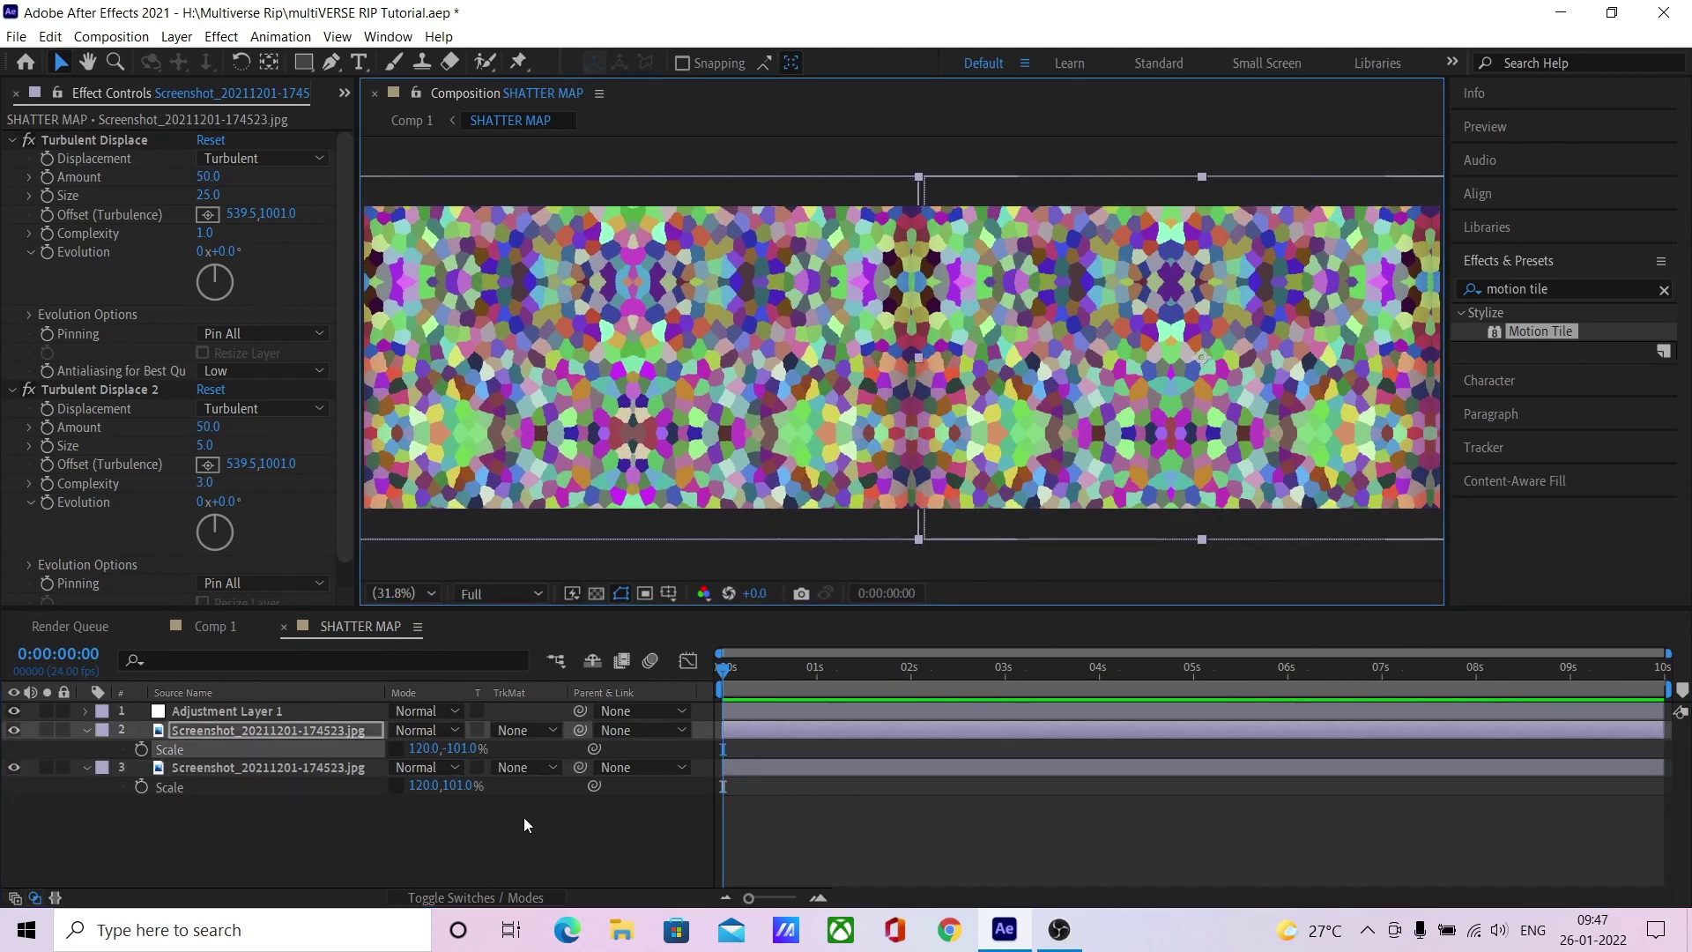
pyautogui.click(86, 729)
pyautogui.click(86, 748)
# Step: Reduce the Motion Tile Tile Height to 45, then hide SHATTER MAP in Comp 1
pyautogui.click(226, 711)
pyautogui.click(276, 199)
pyautogui.moveTo(277, 199); pyautogui.dragTo(282, 196)
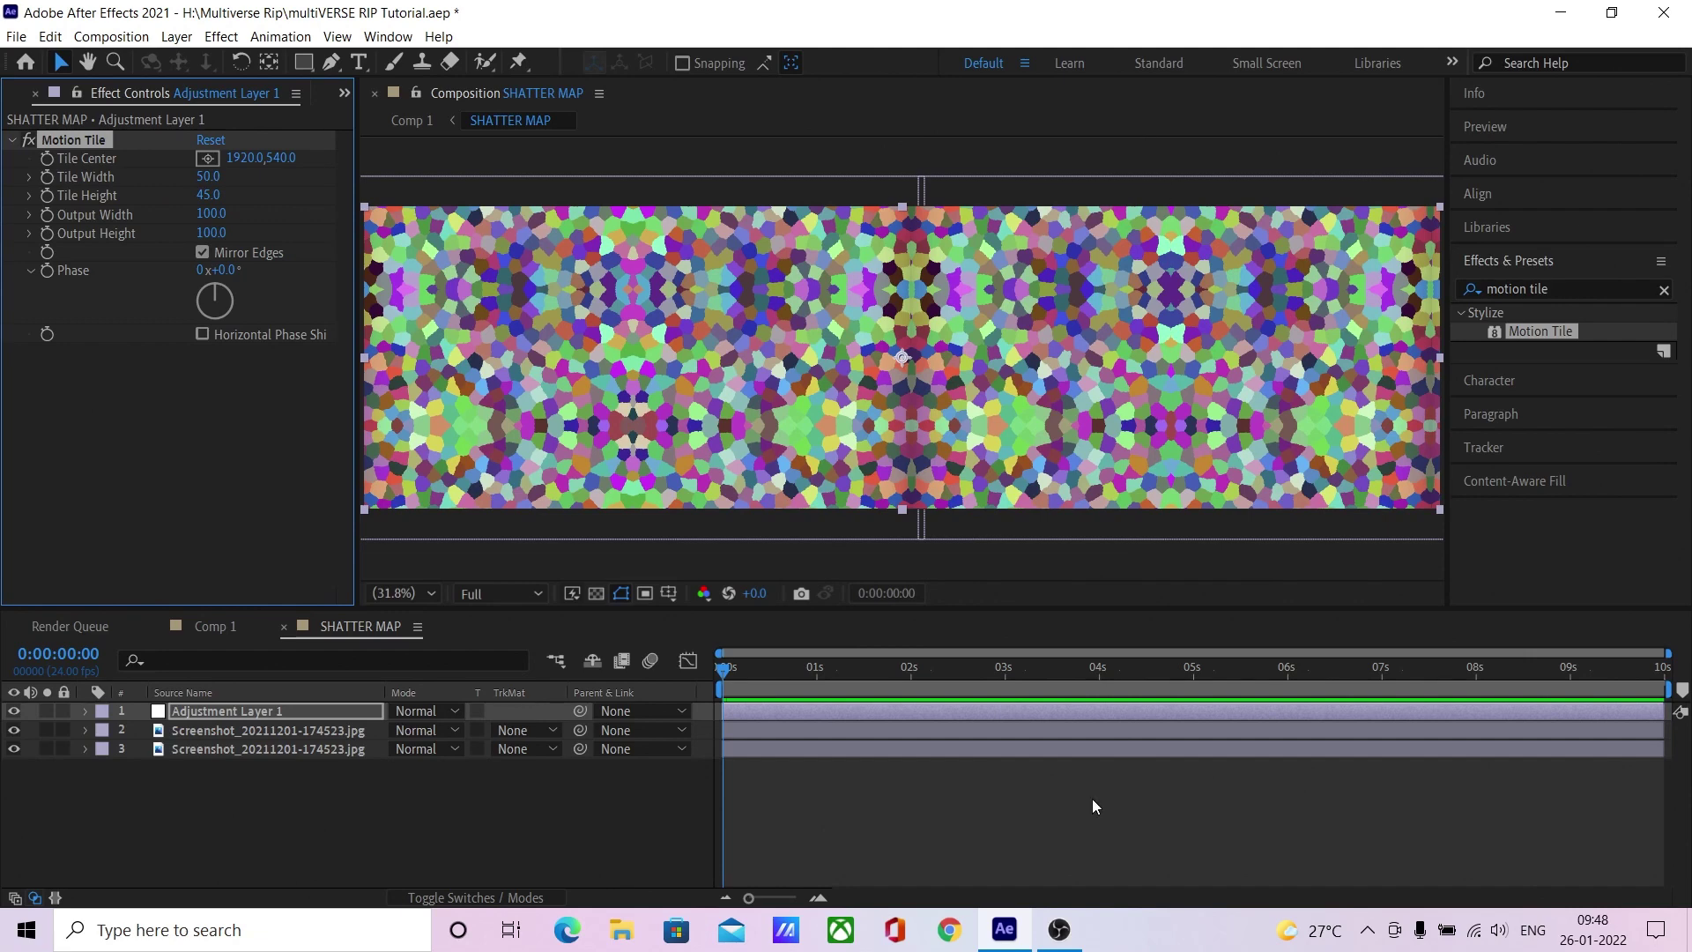
pyautogui.click(212, 625)
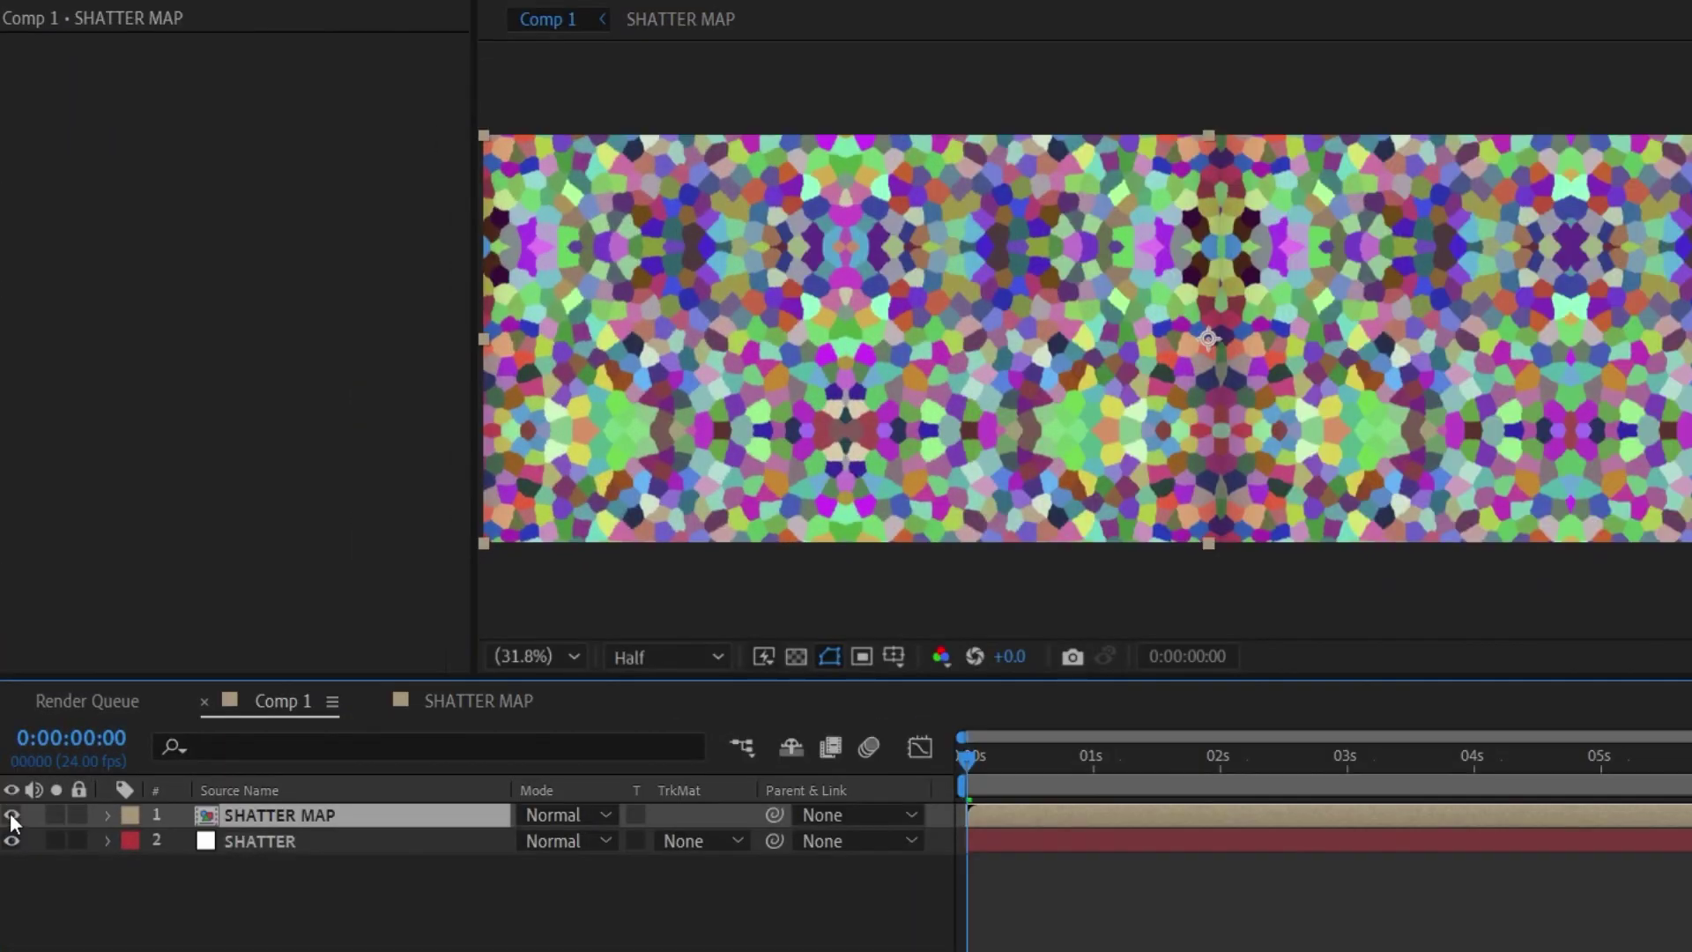
pyautogui.click(11, 817)
pyautogui.click(277, 839)
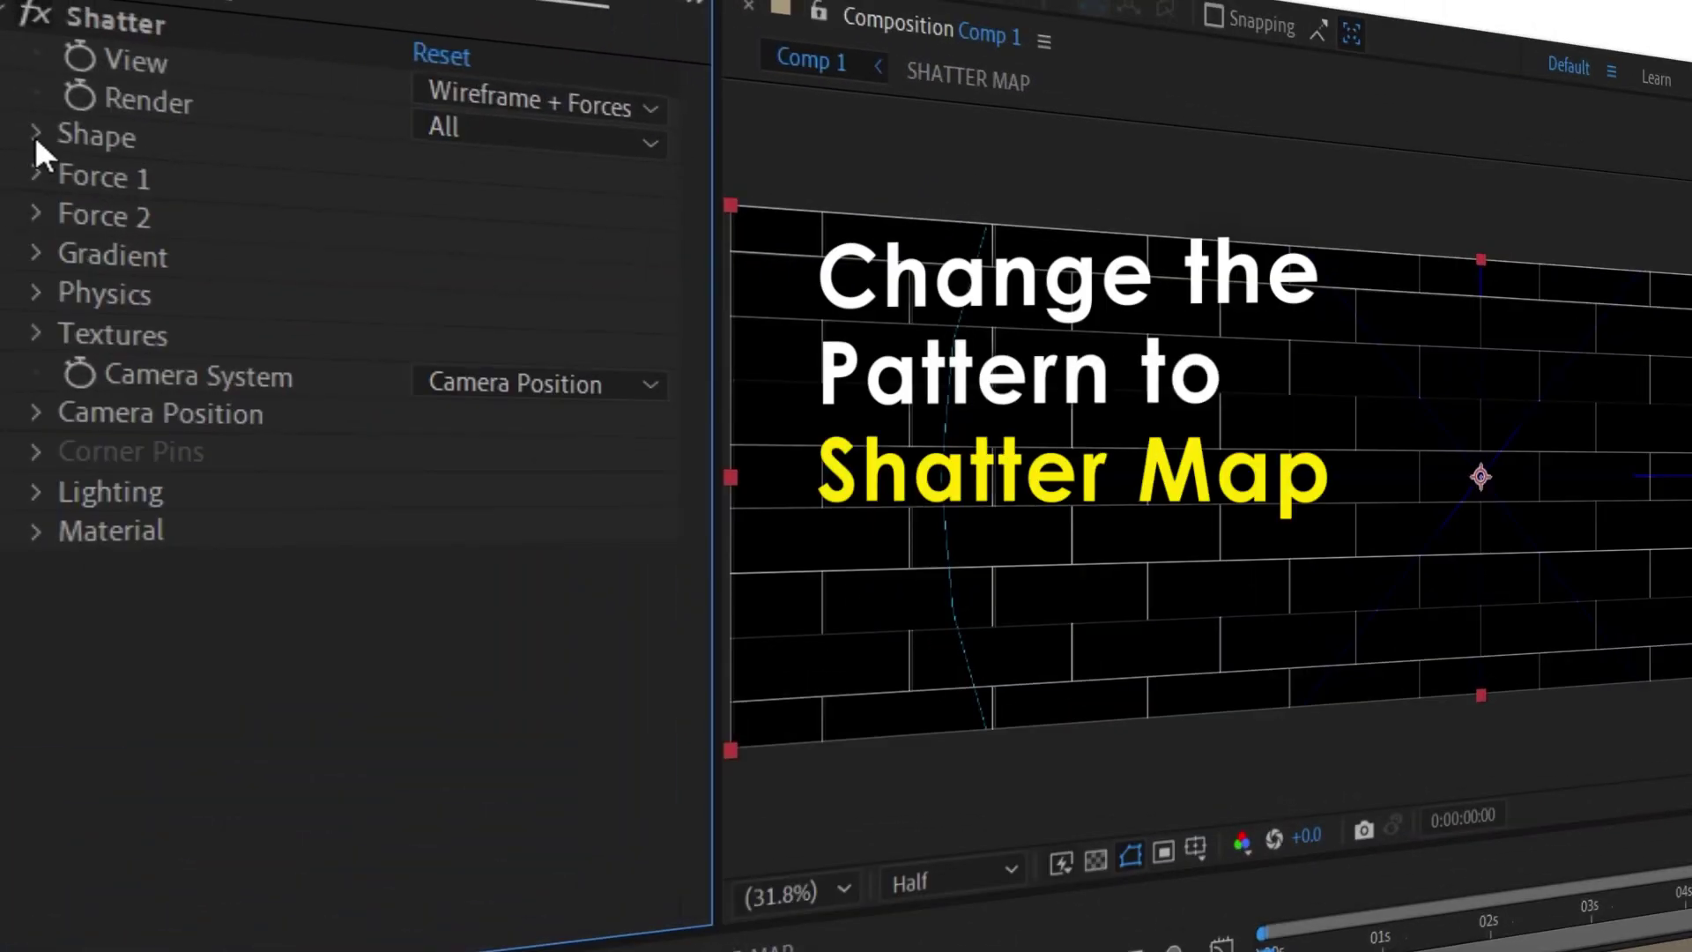
# Step: Set the Shatter pattern to Custom with SHATTER MAP as the shatter map, and preview
pyautogui.click(35, 134)
pyautogui.click(528, 204)
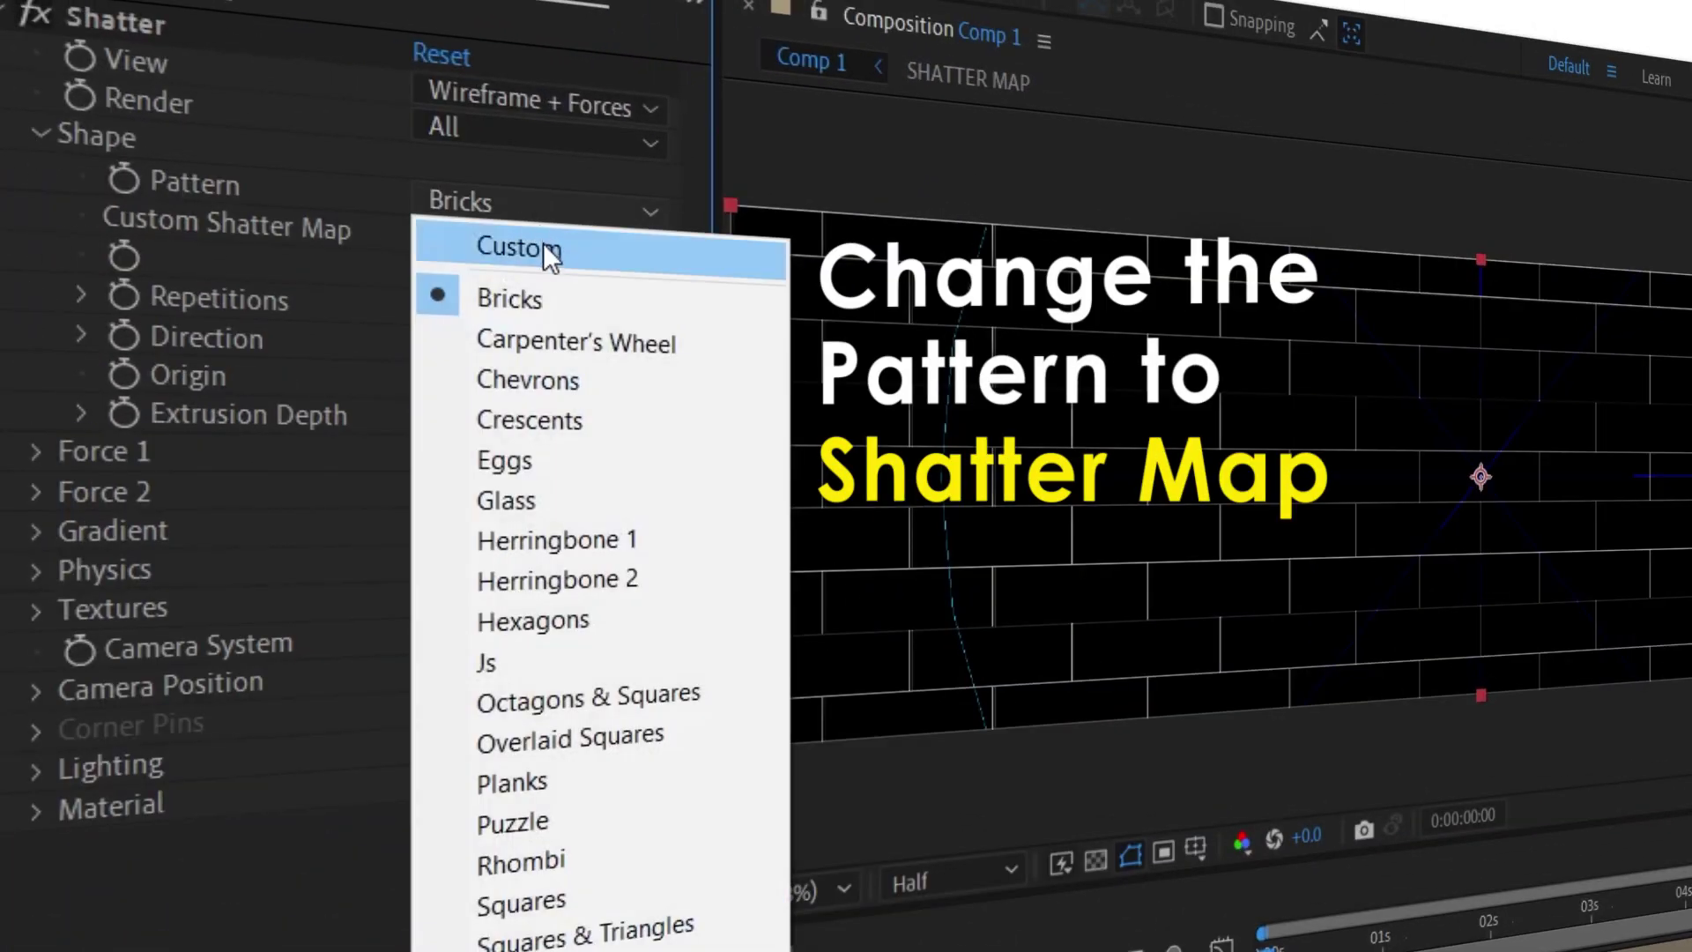
pyautogui.click(542, 243)
pyautogui.click(463, 236)
pyautogui.click(527, 330)
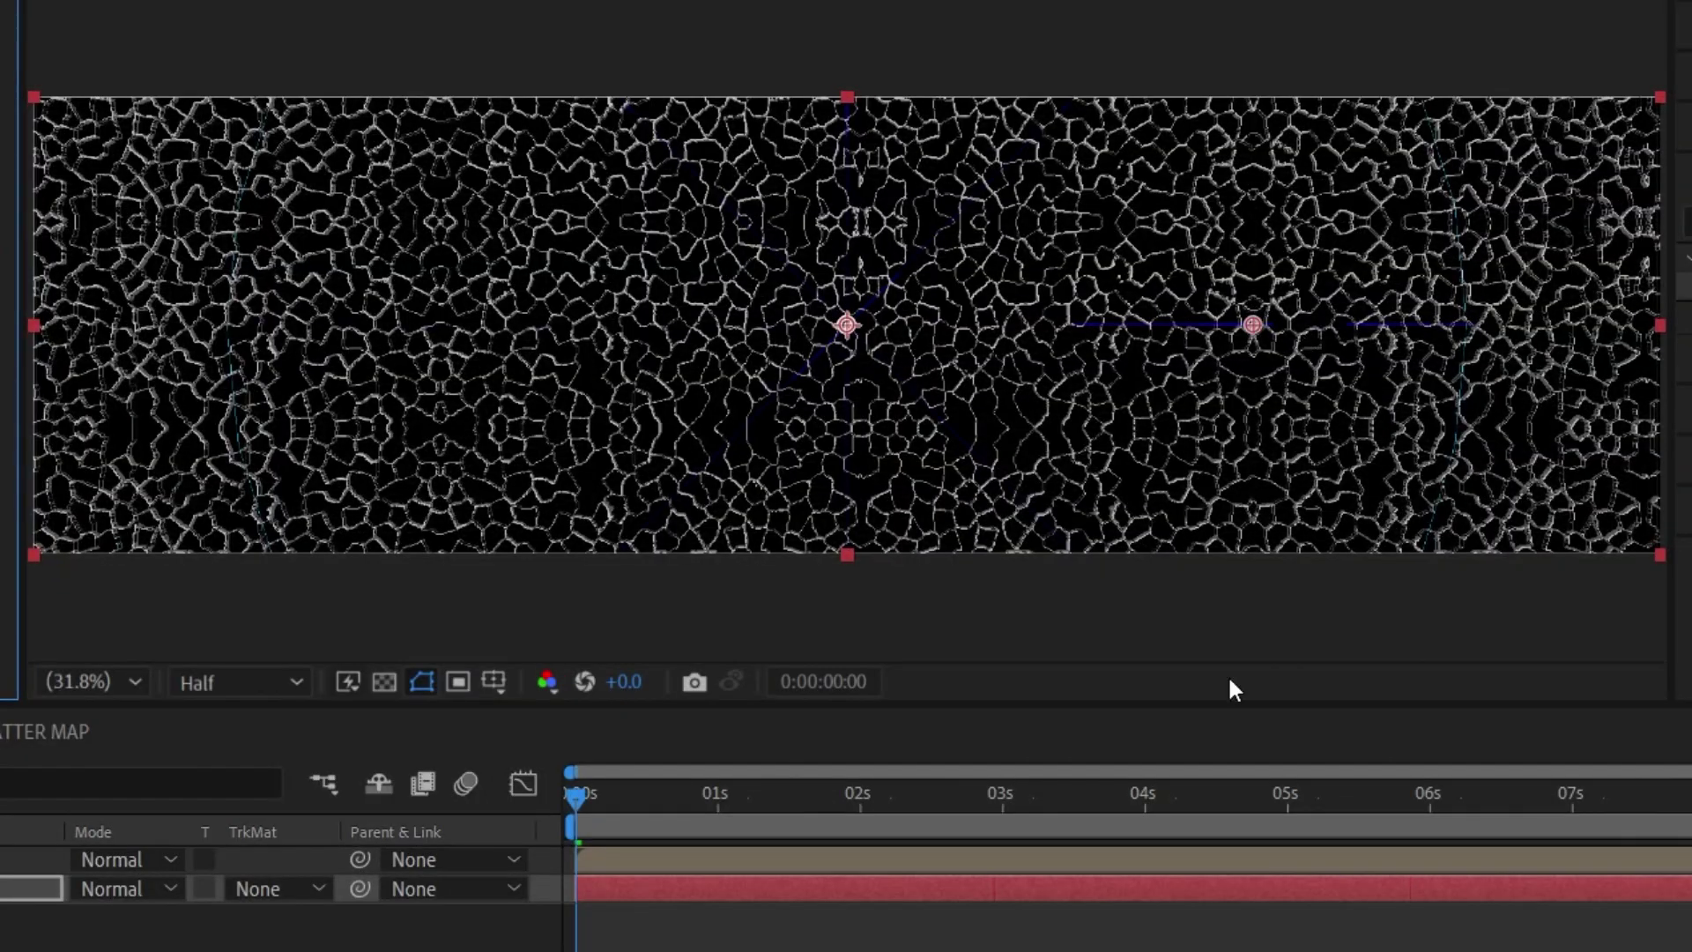
pyautogui.press('space')
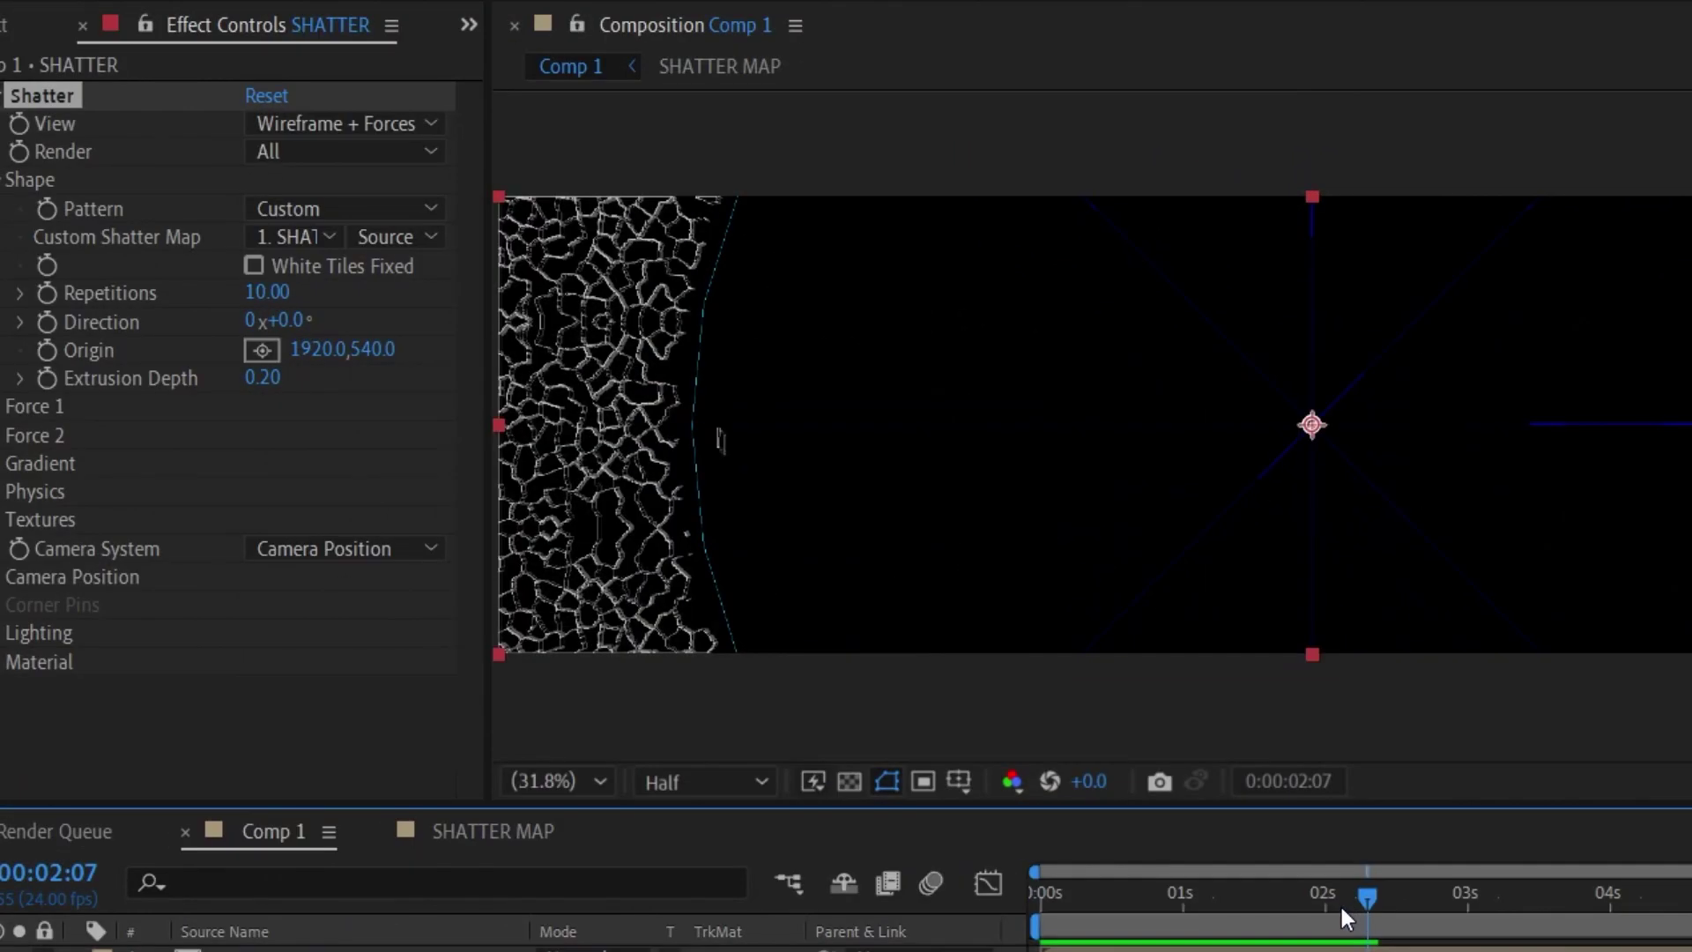
pyautogui.press('space')
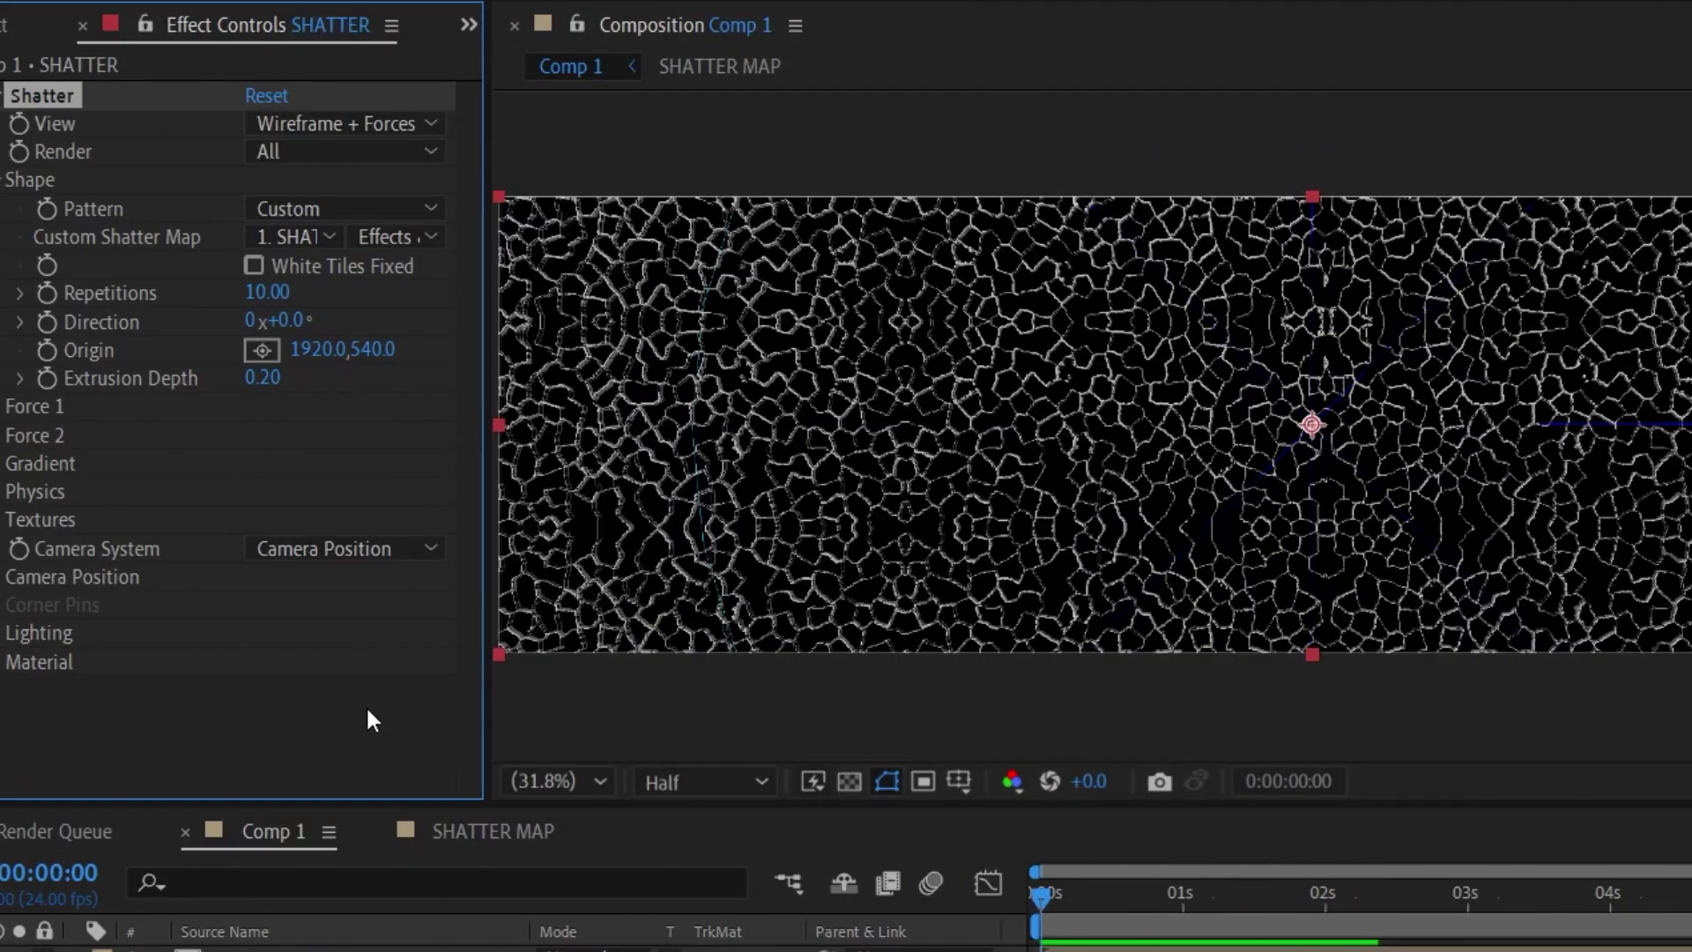
# Step: Switch the Shatter view to Rendered and set Force 1 Strength to 0, previewing each
pyautogui.click(321, 123)
pyautogui.click(324, 150)
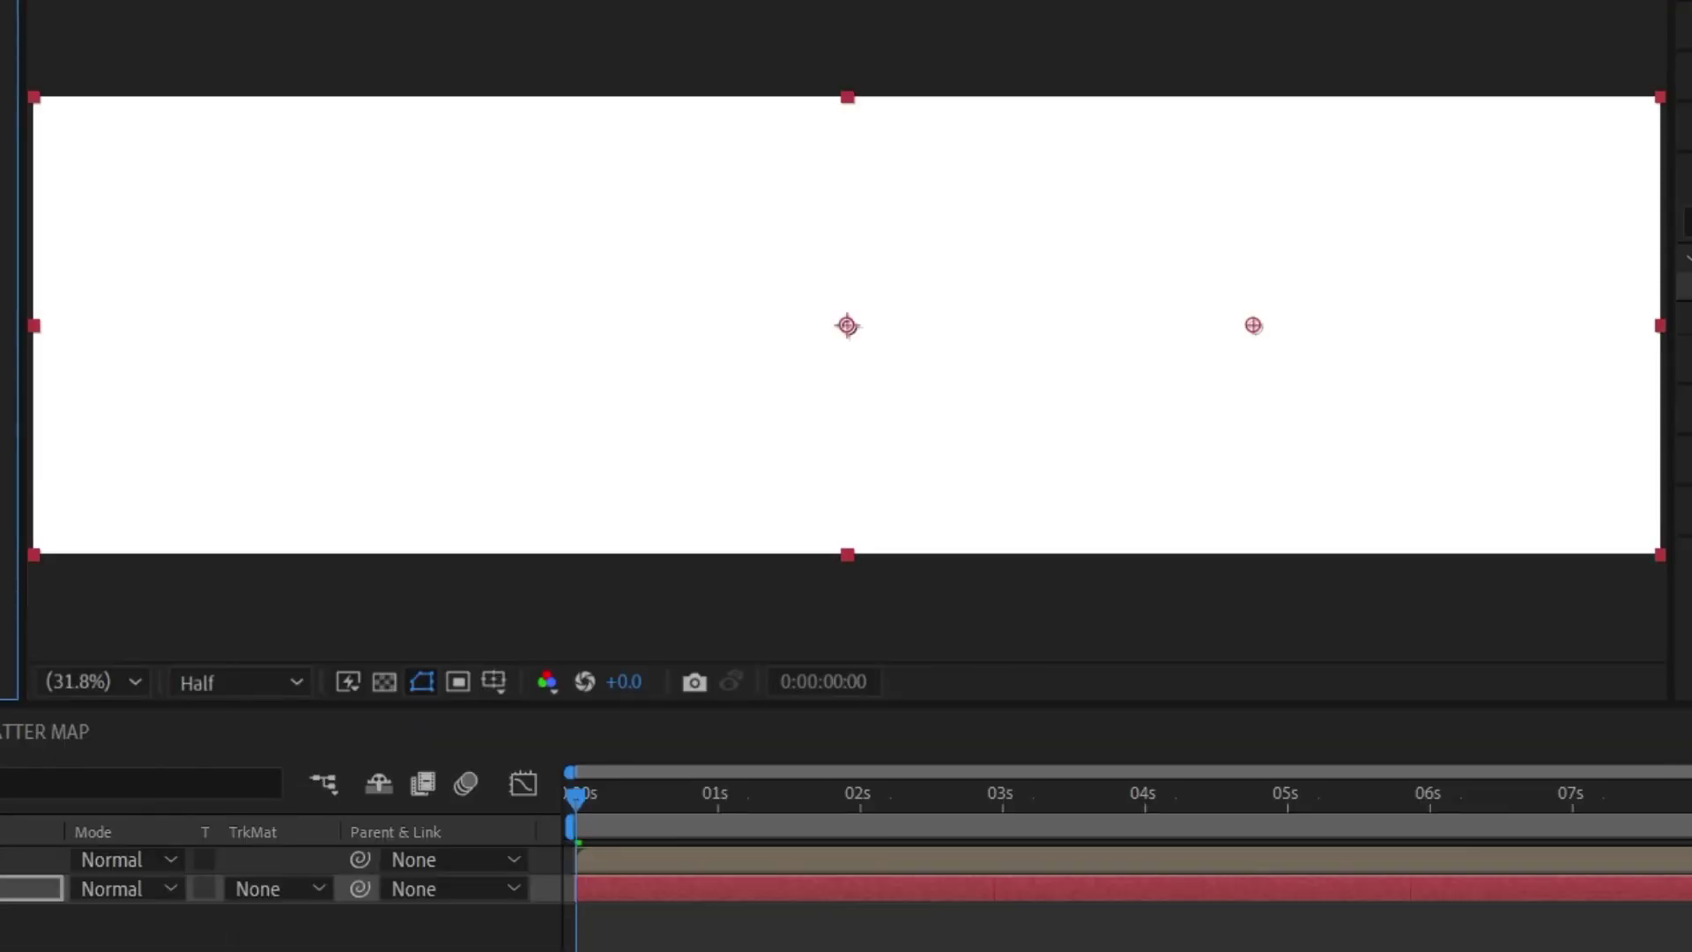
pyautogui.press('space')
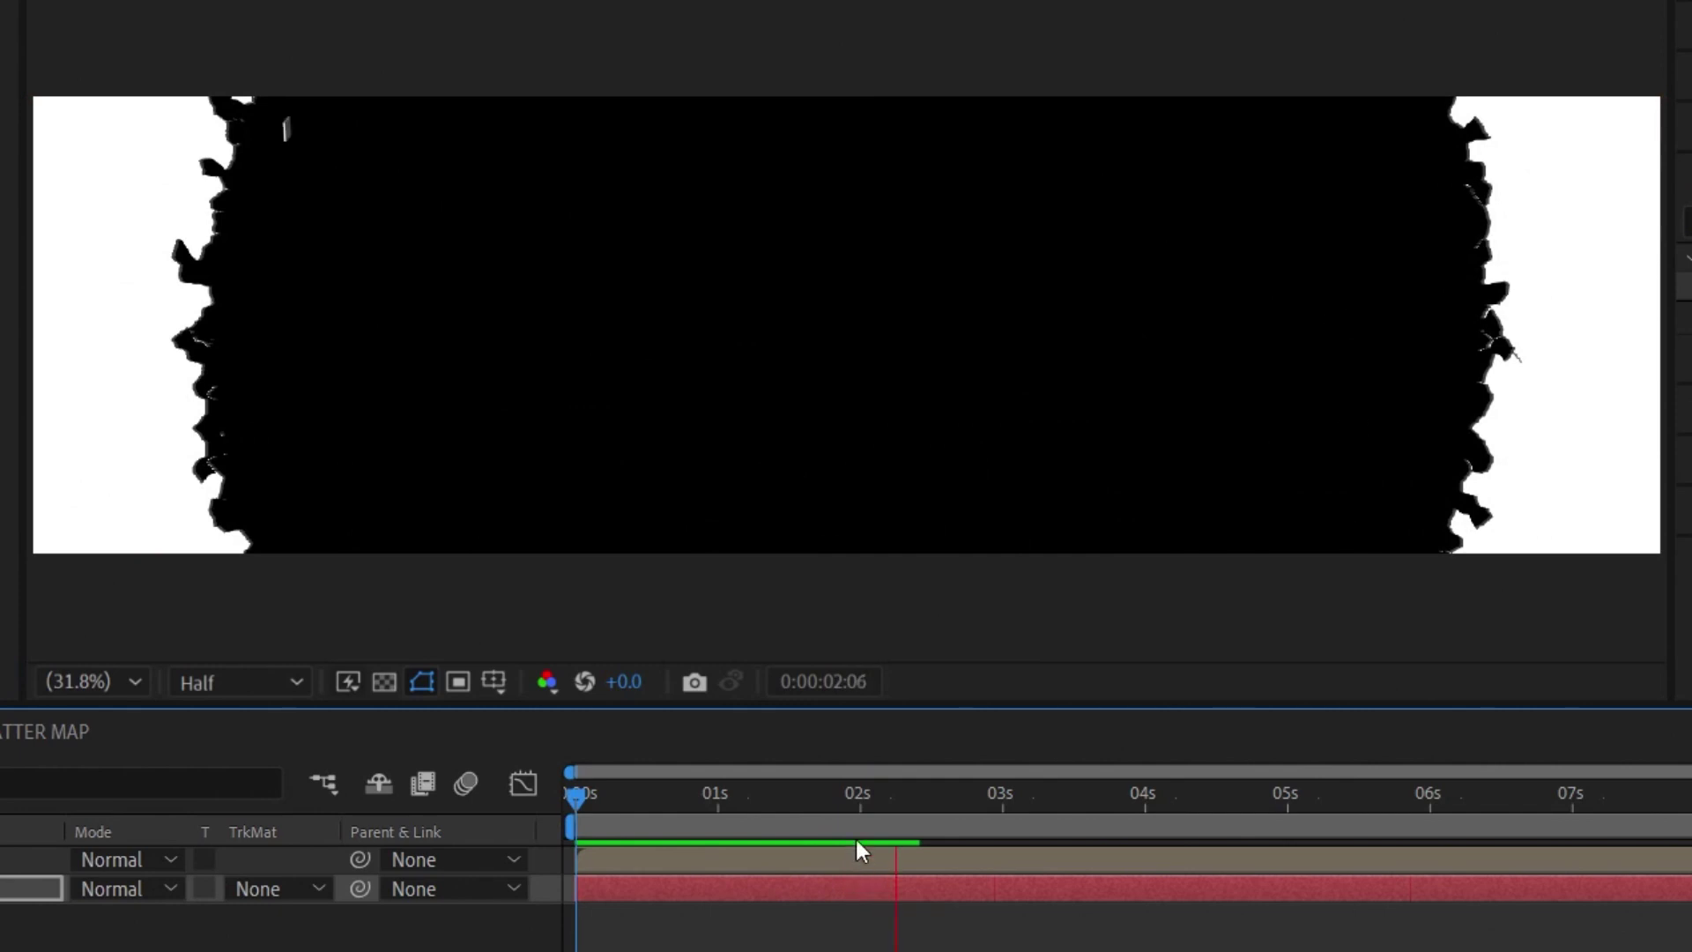
pyautogui.press('space')
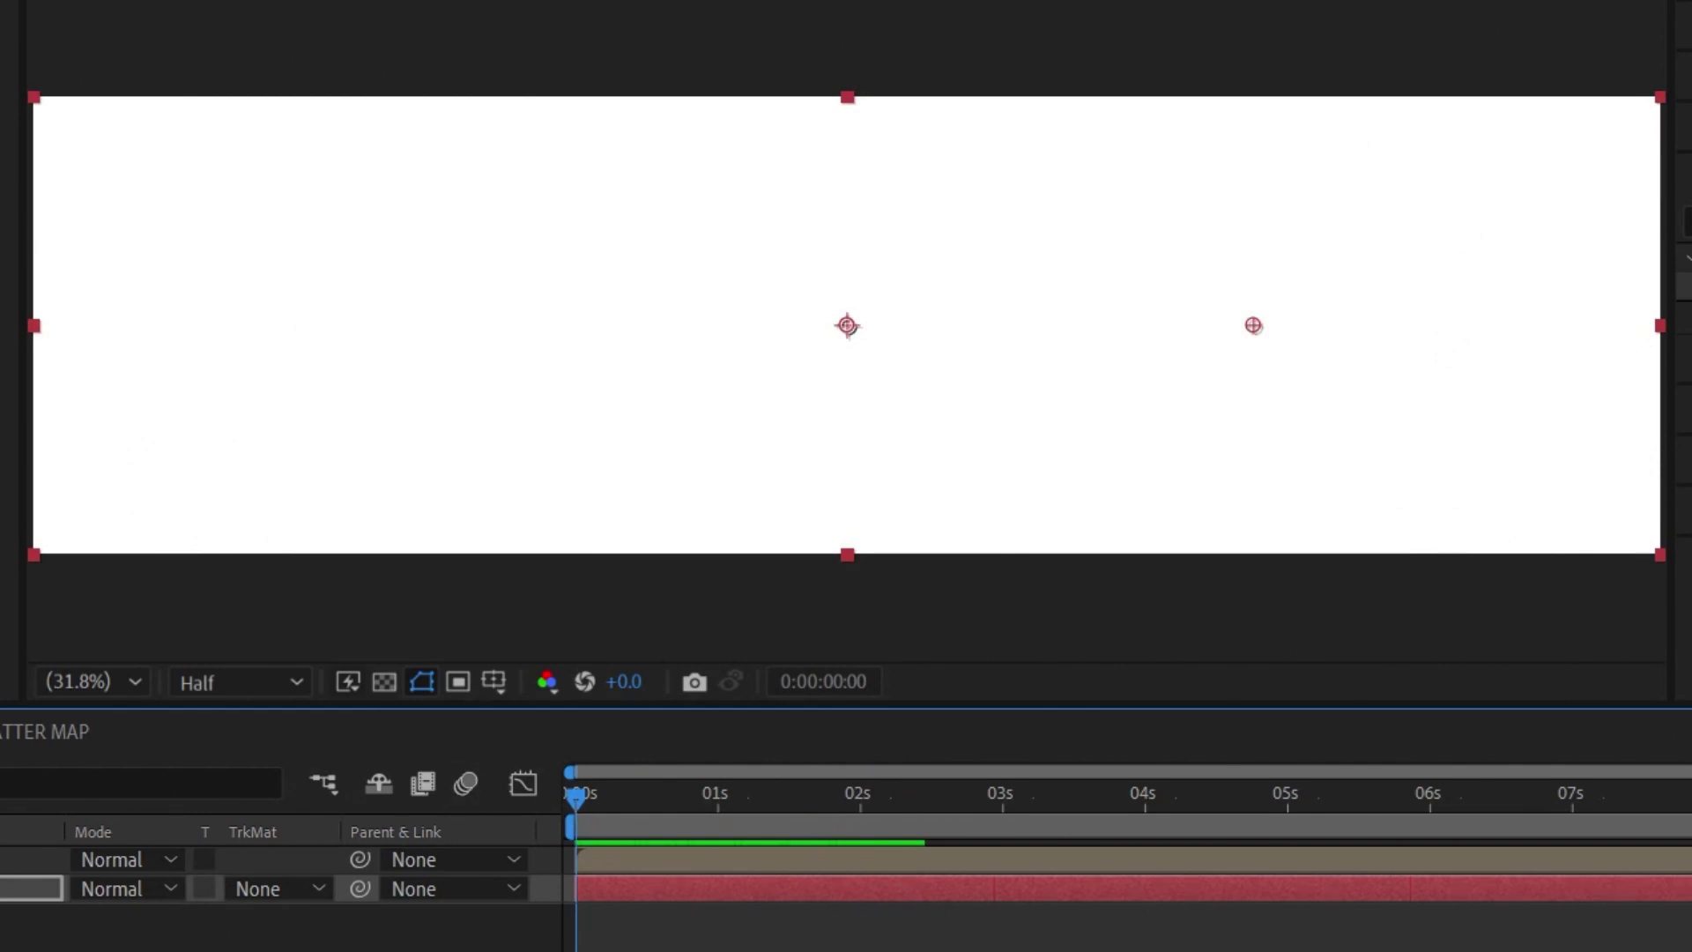
pyautogui.click(16, 305)
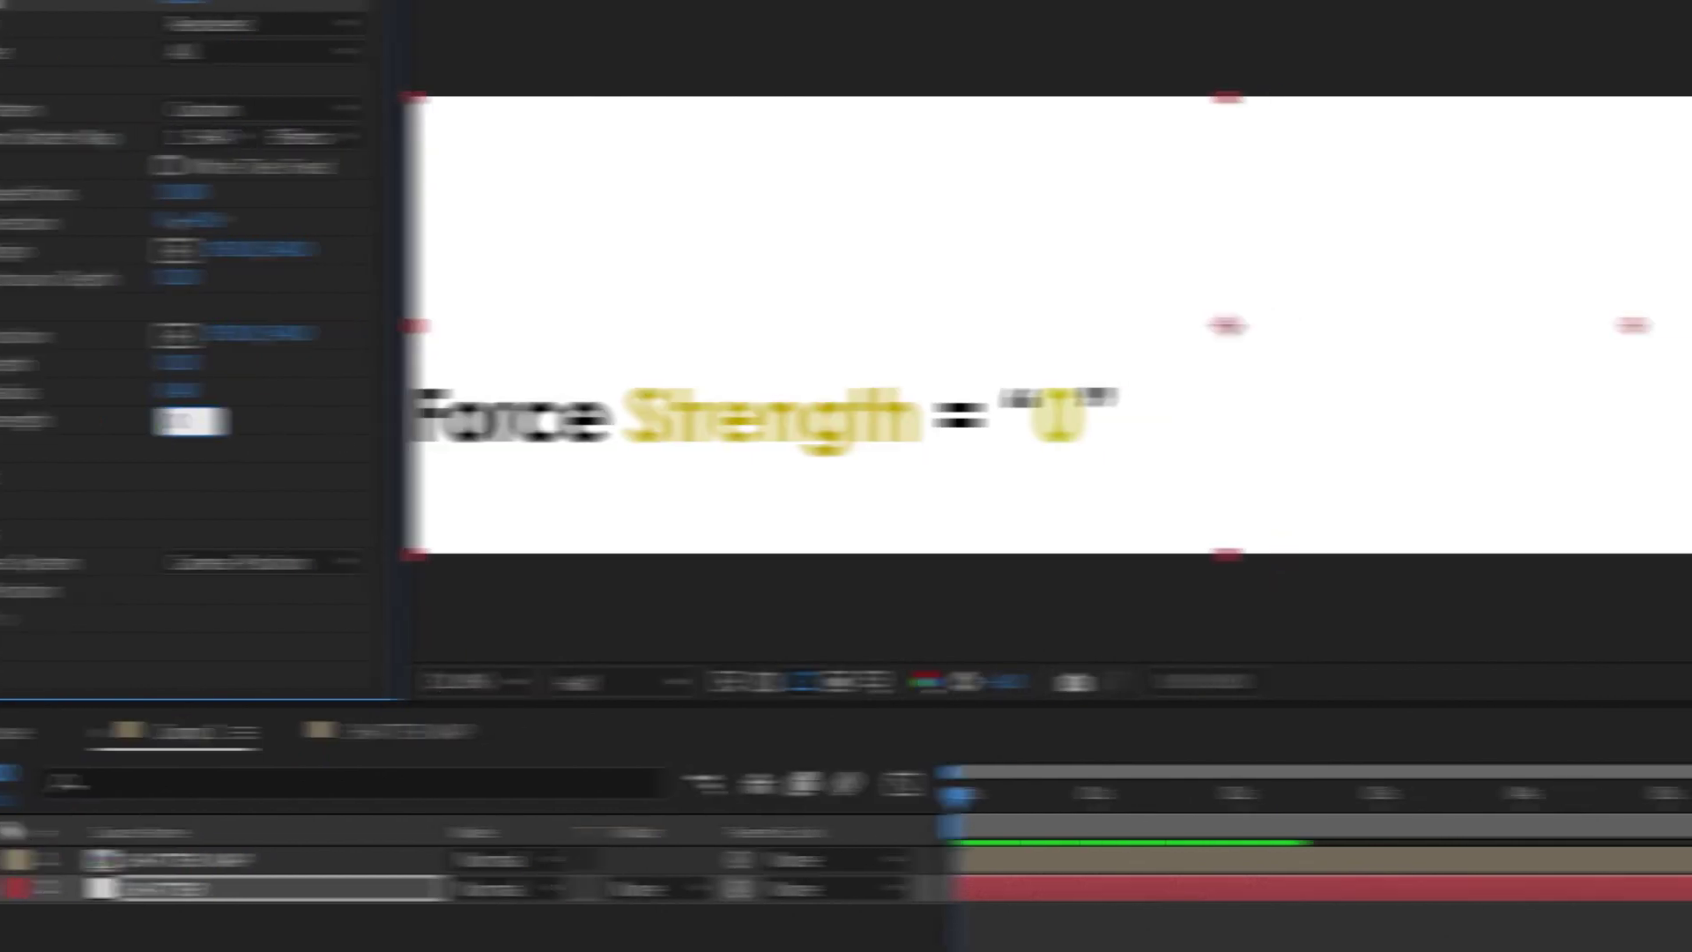
pyautogui.press('space')
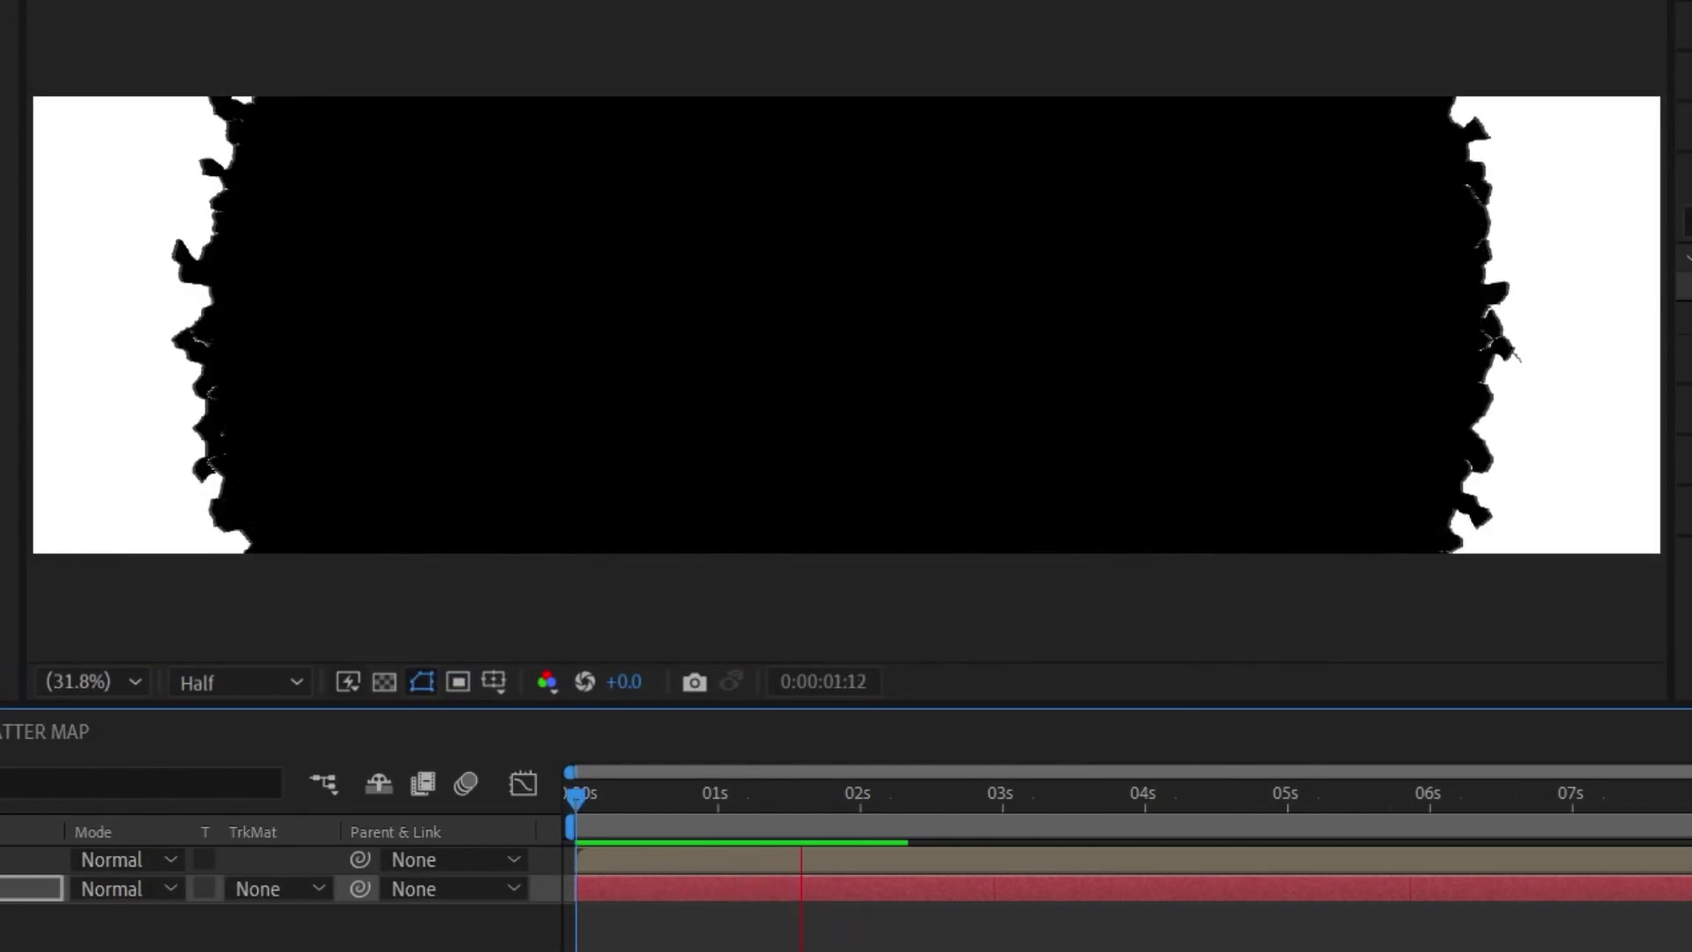
pyautogui.press('space')
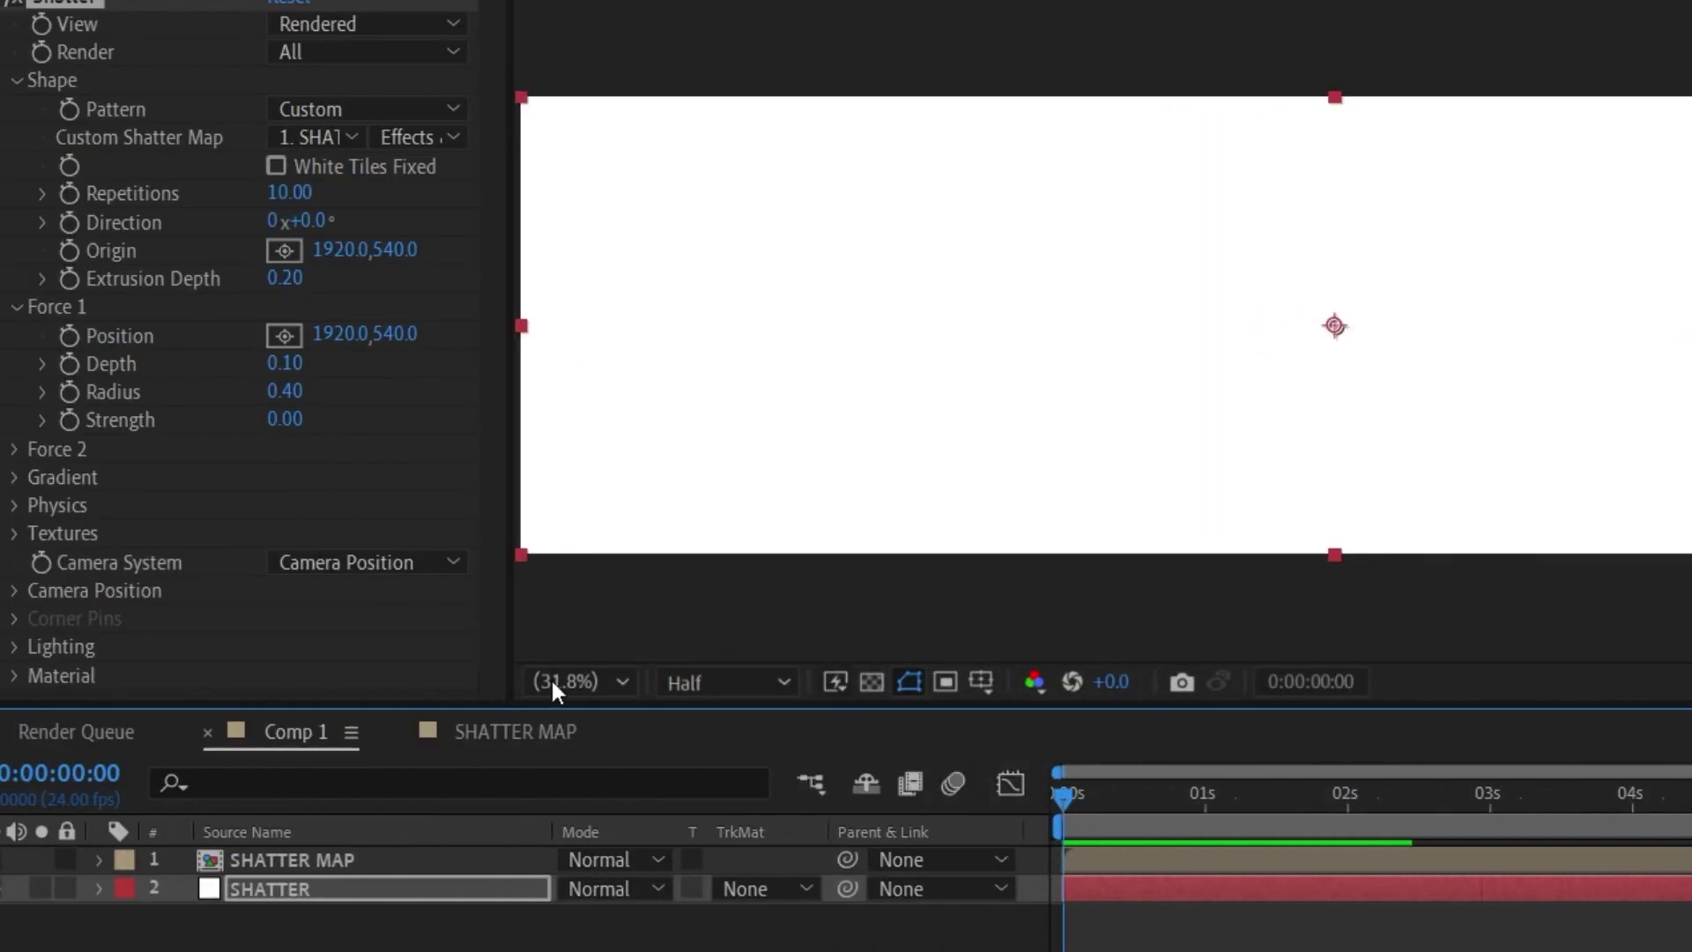
# Step: Set the Shatter physics Gravity Inclination to -90 and preview
pyautogui.click(14, 505)
pyautogui.scroll(-1, 198, 420)
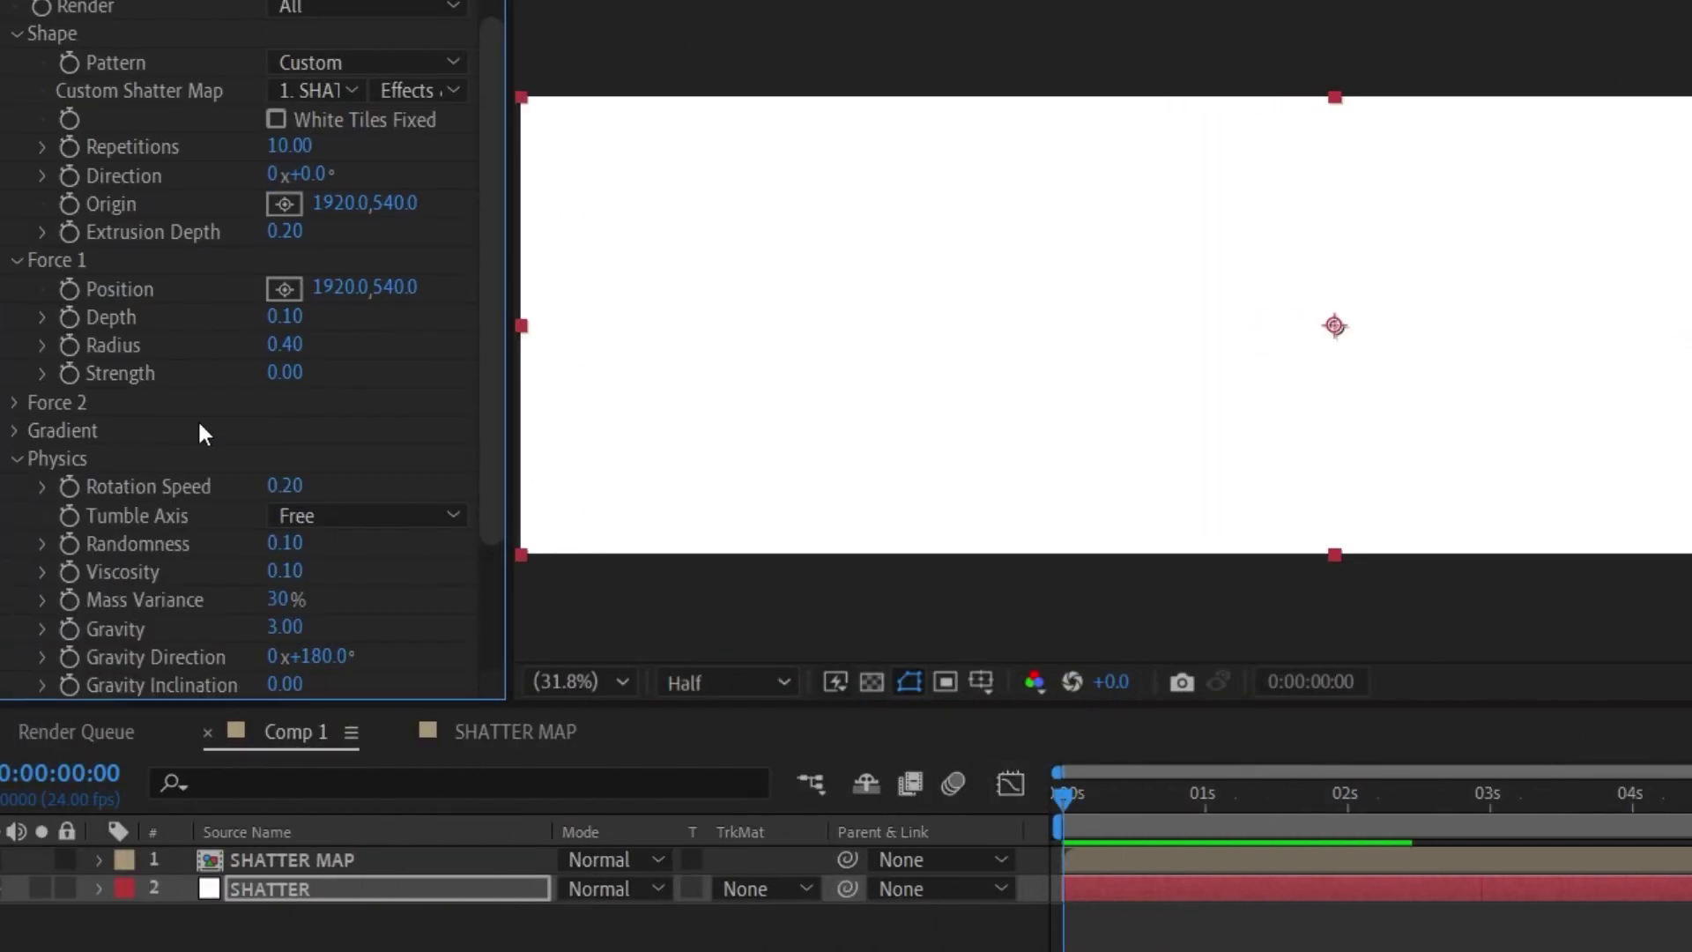
pyautogui.scroll(-2, 471, 575)
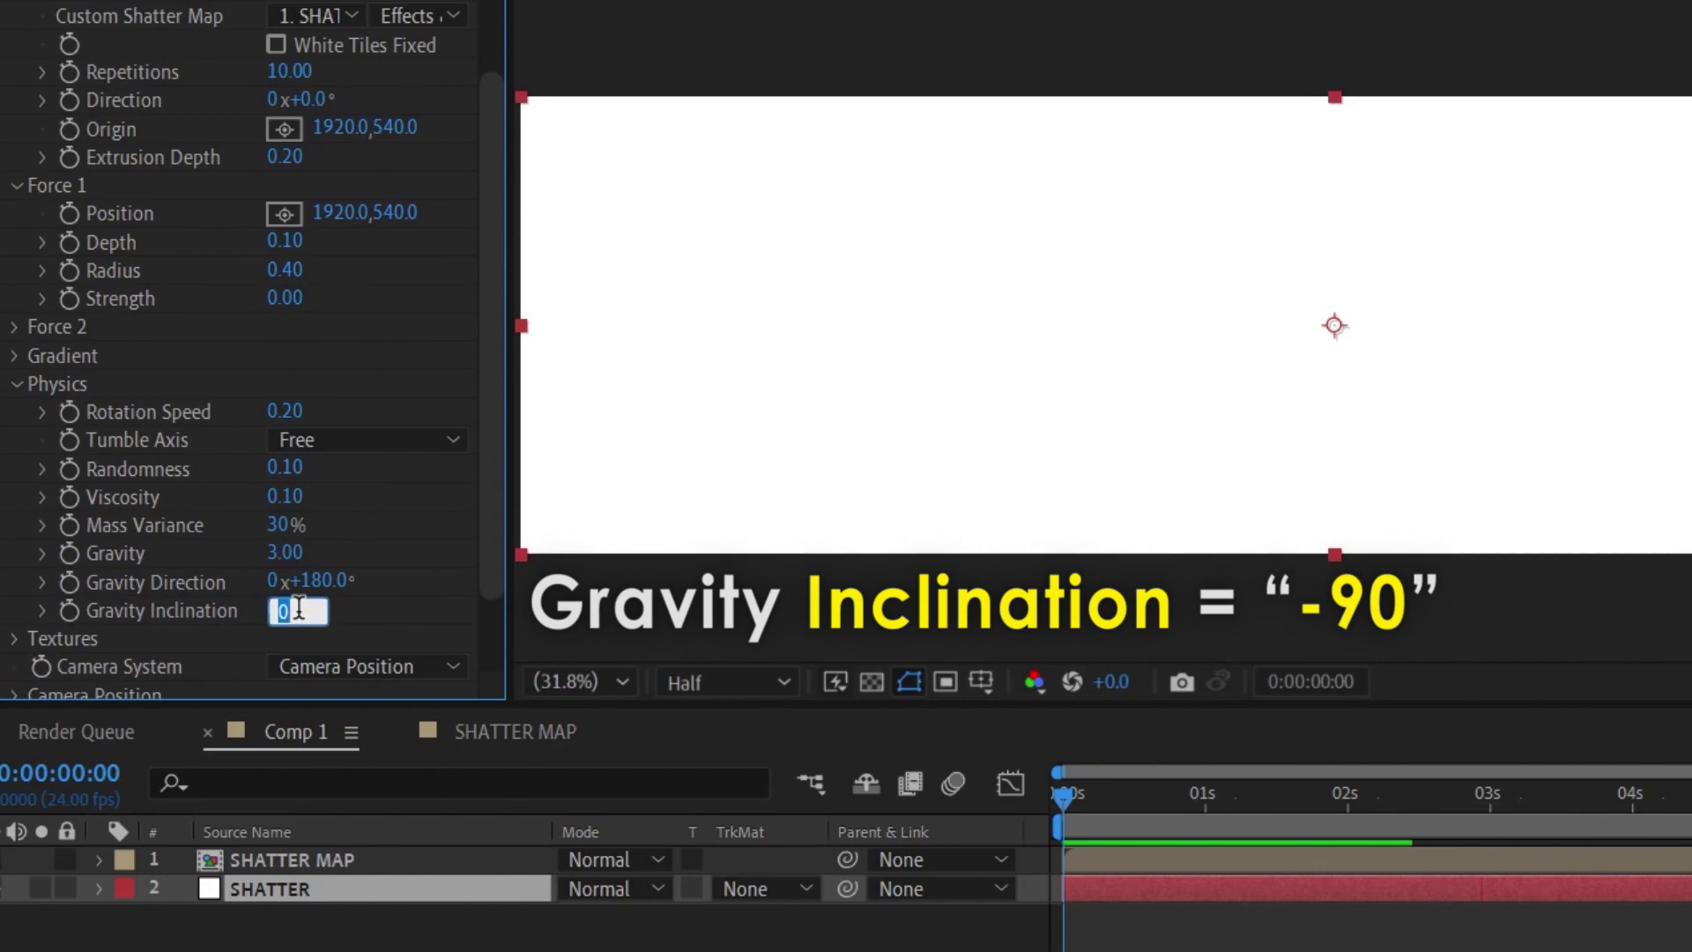
pyautogui.write('-90')
pyautogui.press('Return')
pyautogui.press('space')
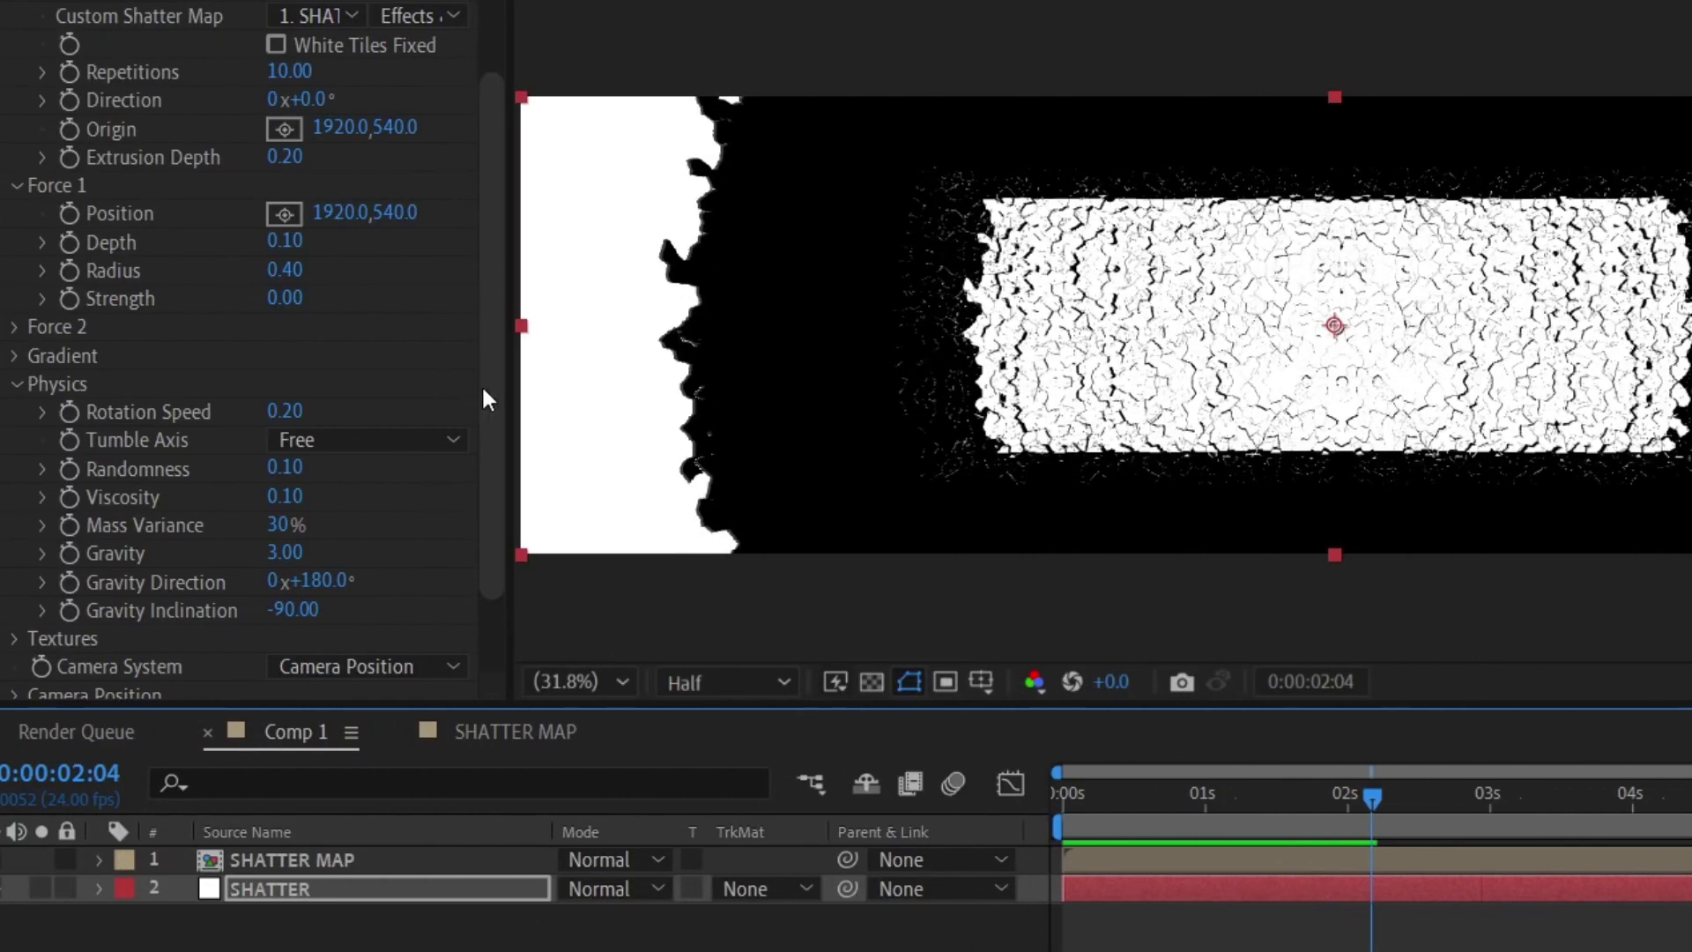
# Step: Set Viscosity to 0 and Mass Variance to 0%, then preview the clean shatter
pyautogui.moveTo(487, 398); pyautogui.dragTo(504, 504)
pyautogui.write('0')
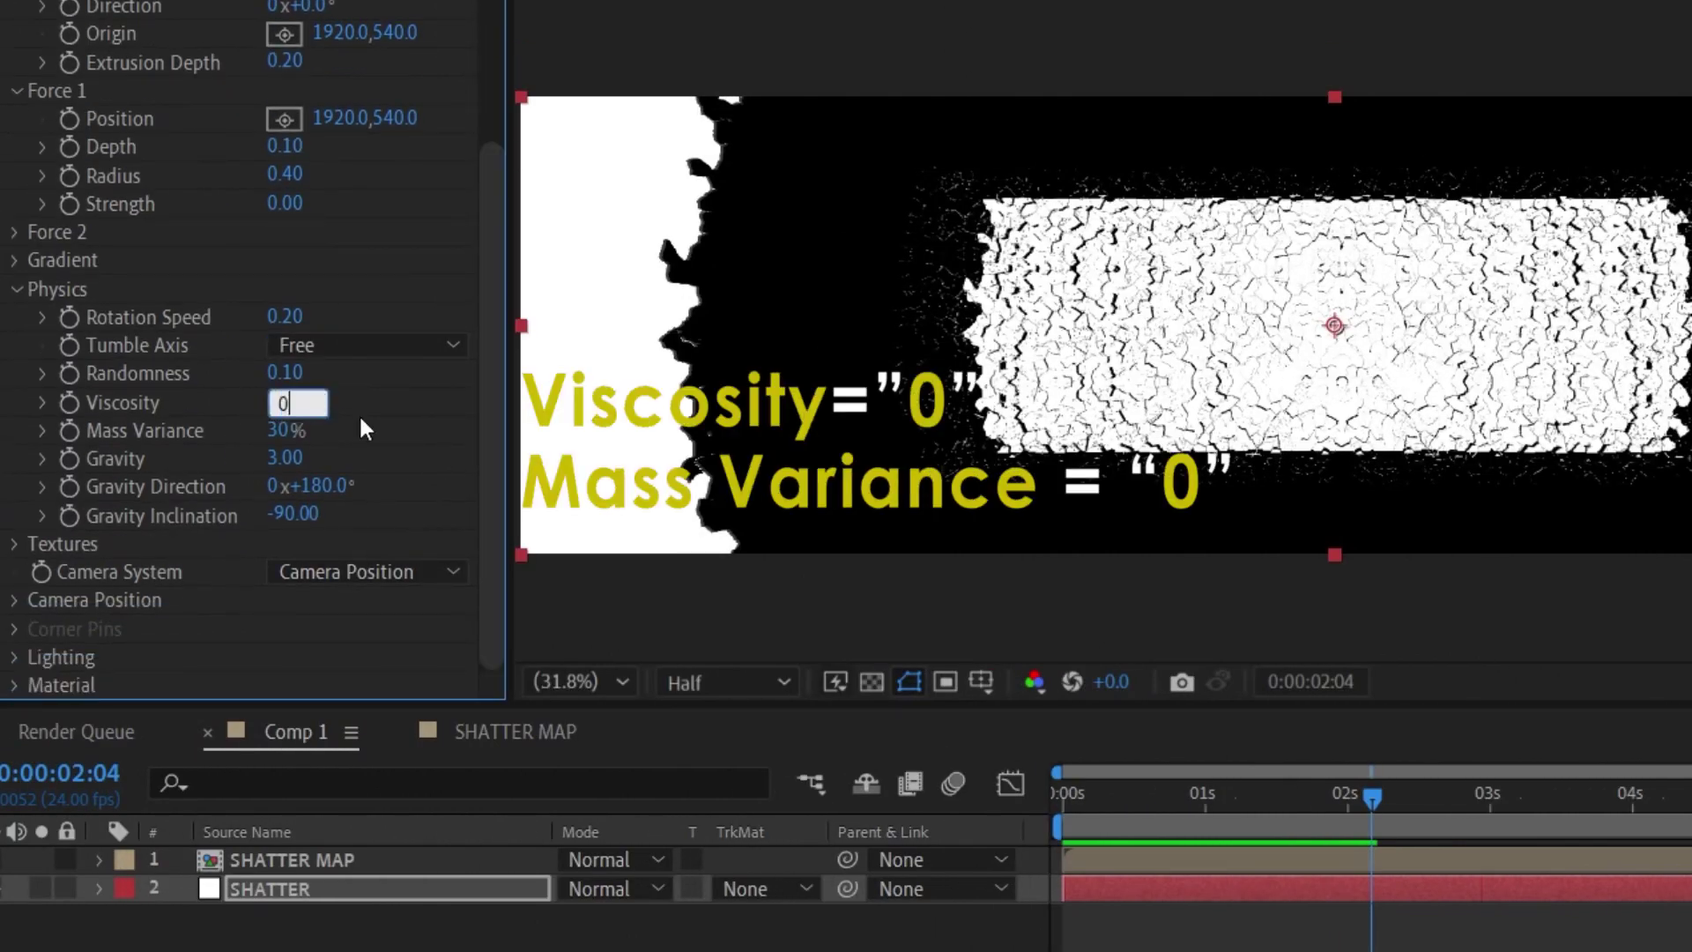
pyautogui.press('Return')
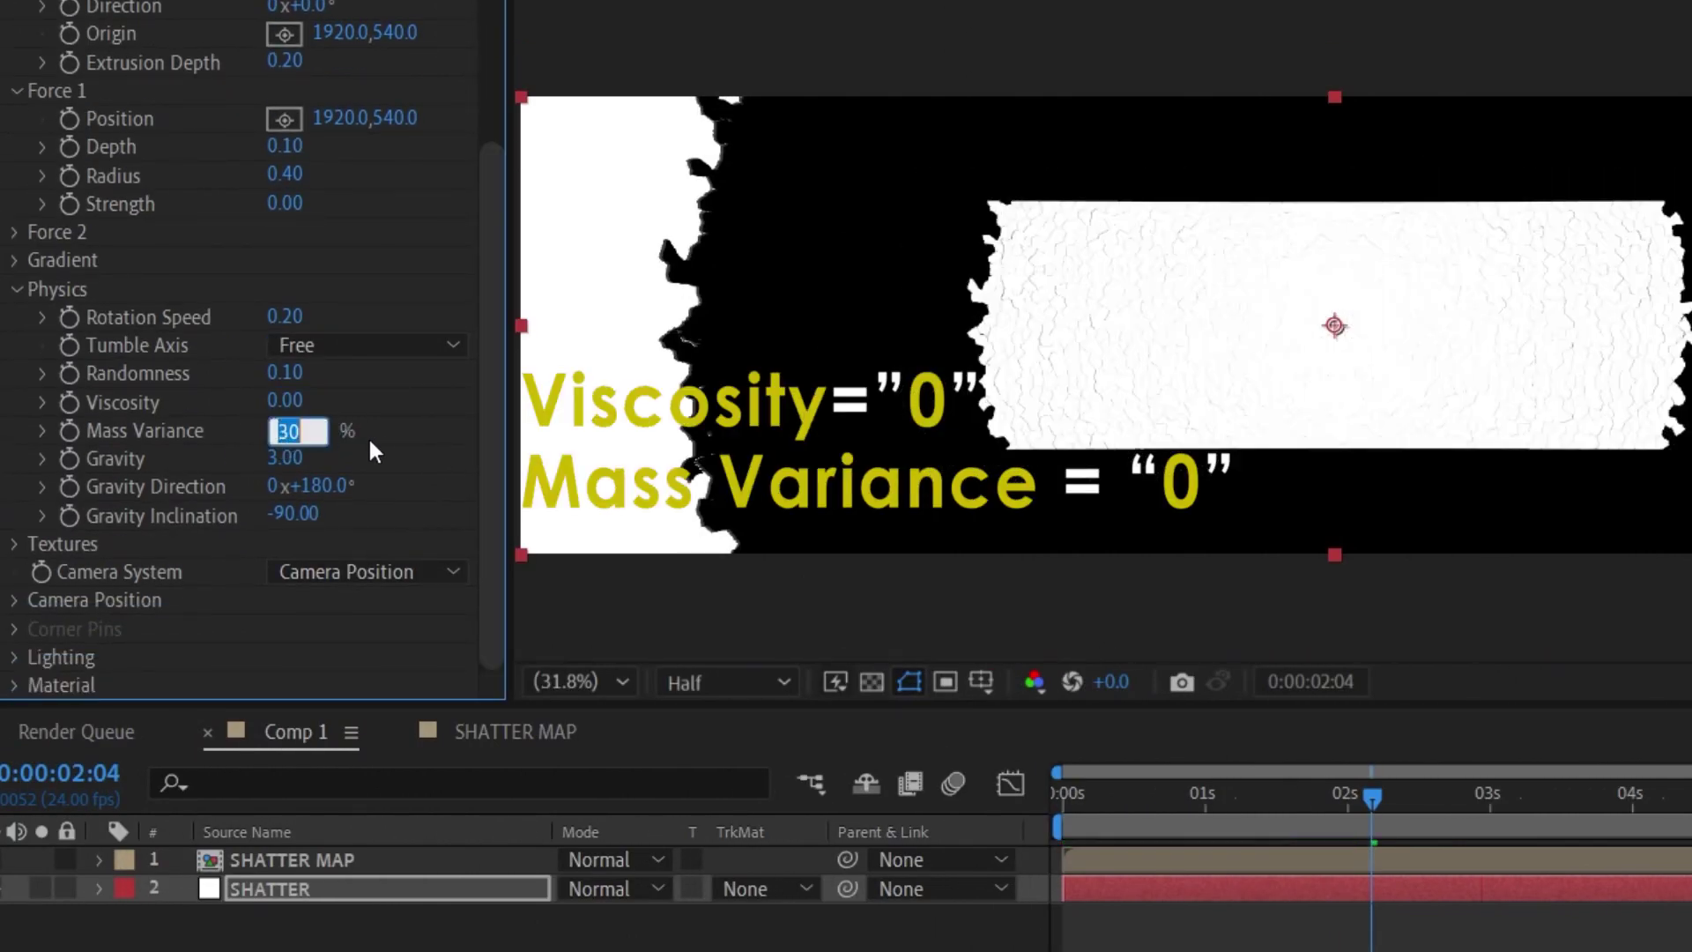
pyautogui.write('0')
pyautogui.press('space')
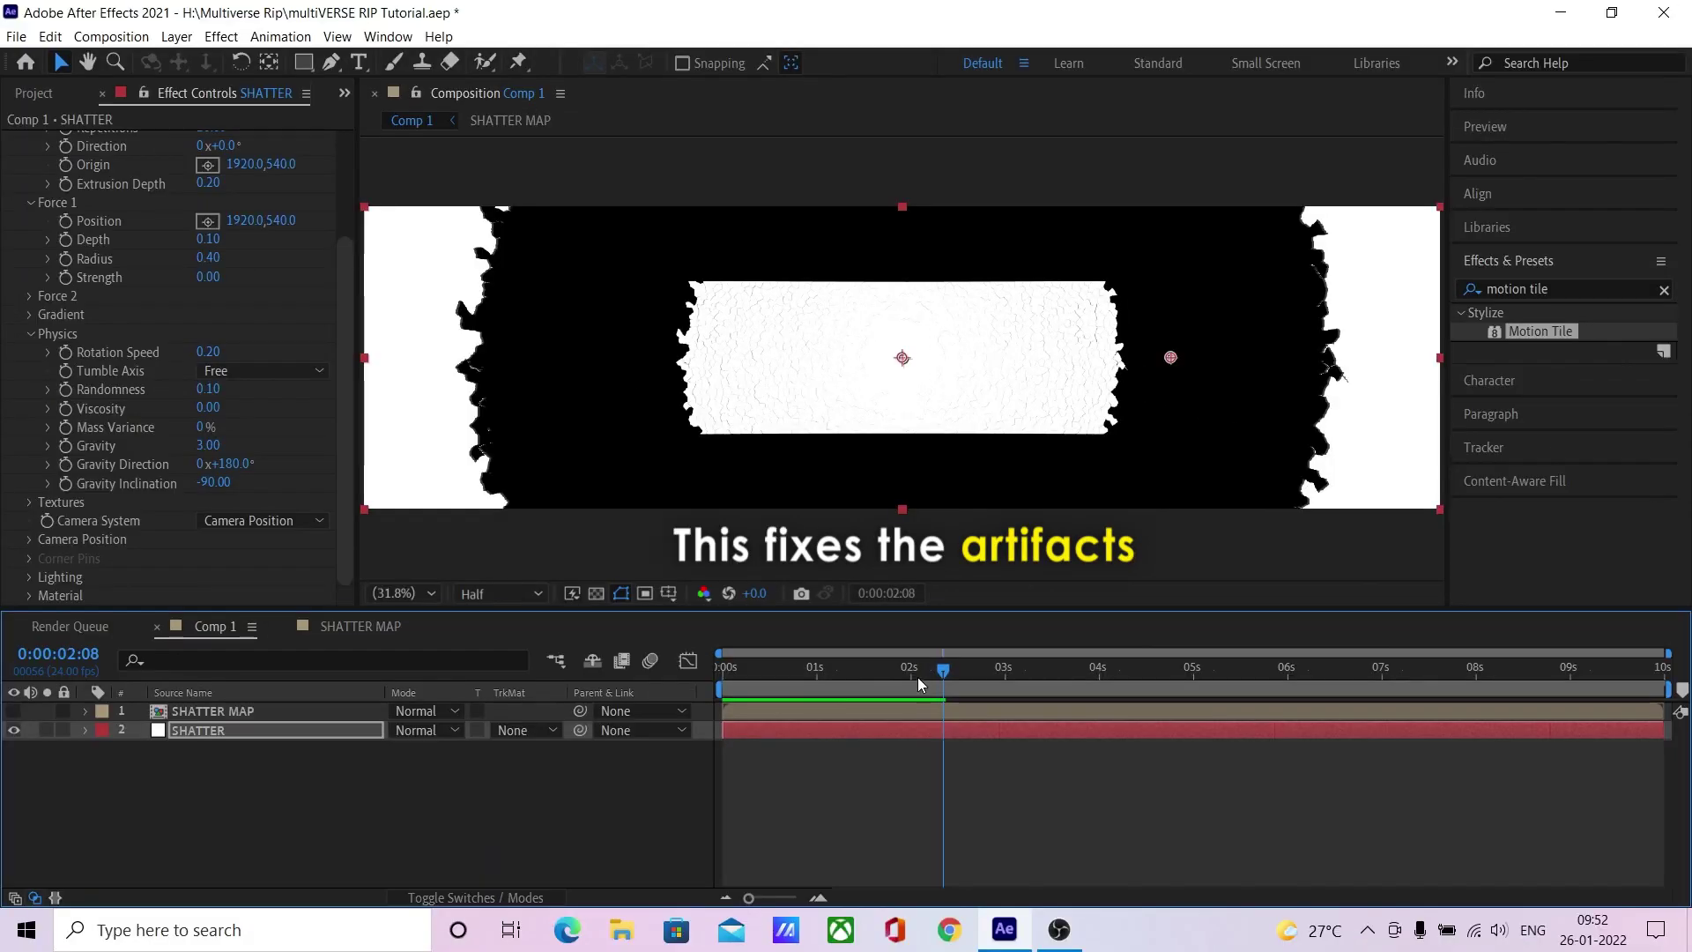
pyautogui.press('space')
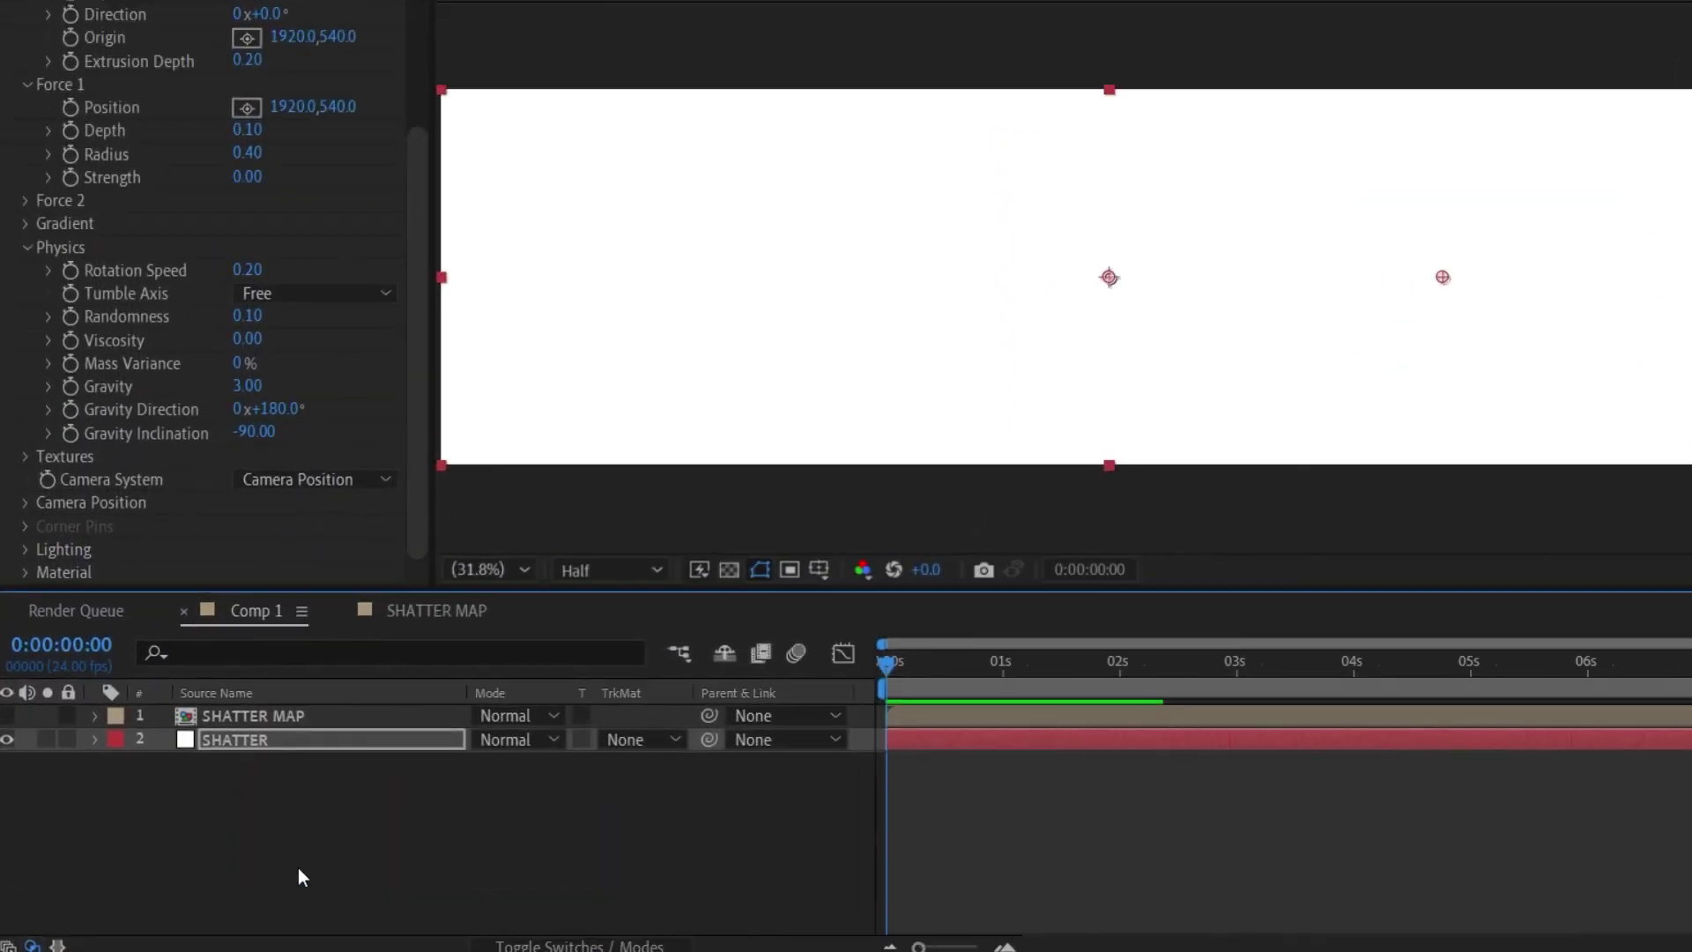
# Step: Add a white solid and move it to the top of Comp 1's layer stack
pyautogui.rightClick(298, 867)
pyautogui.moveTo(398, 583)
pyautogui.click(719, 639)
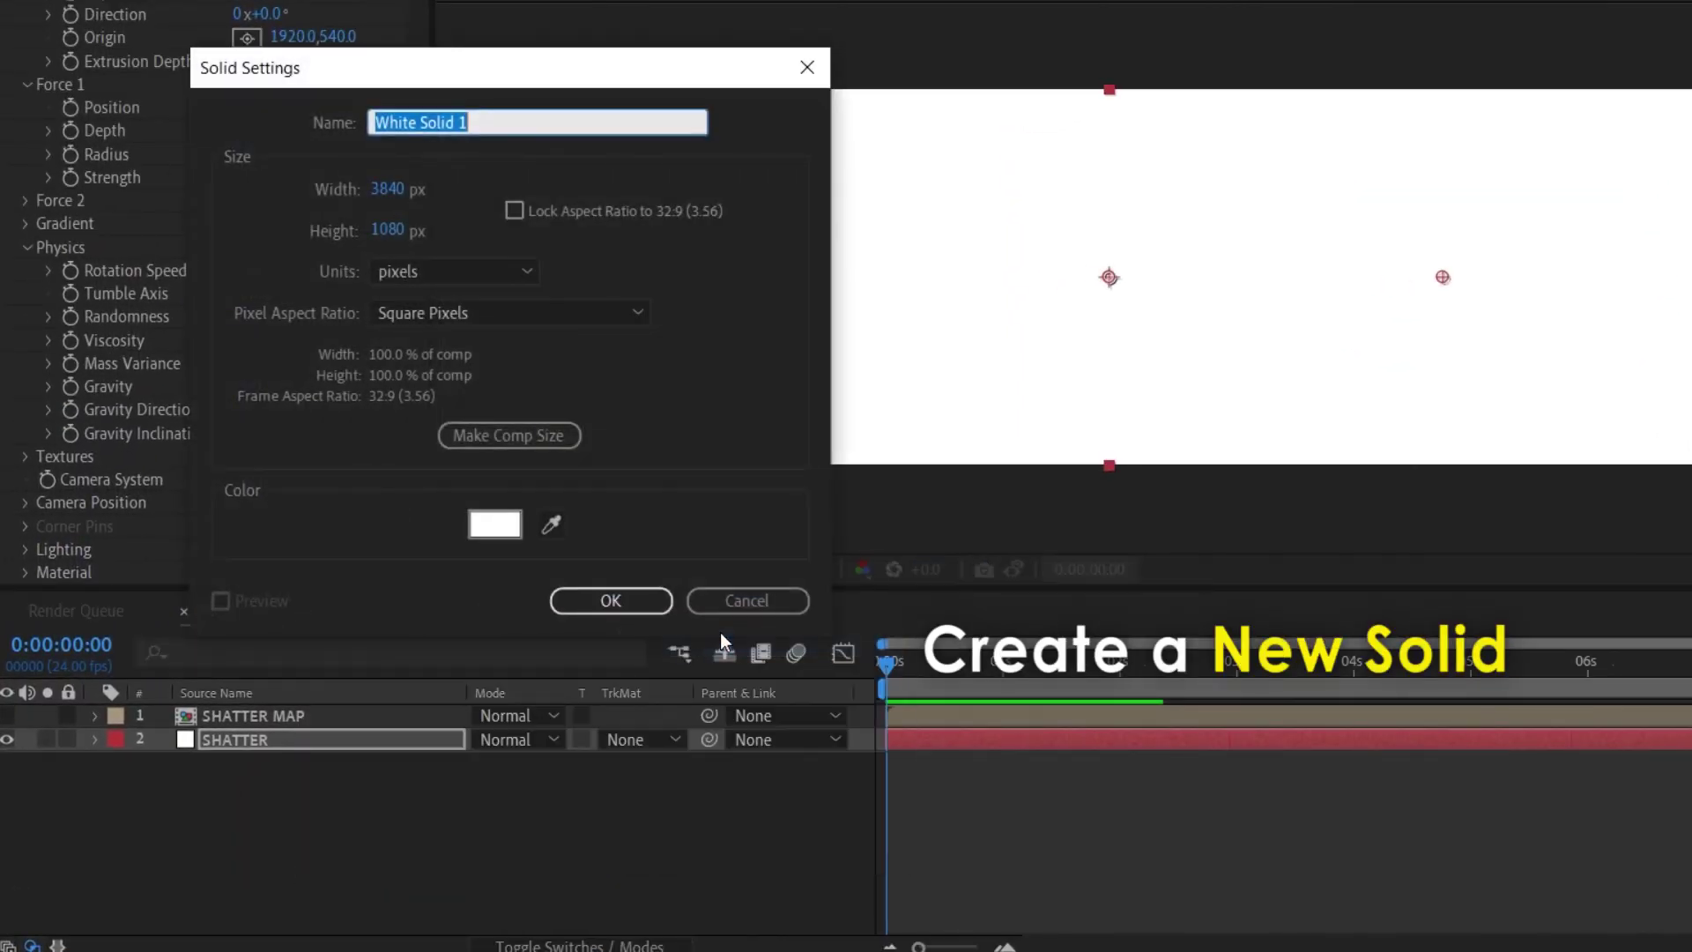
pyautogui.press('Return')
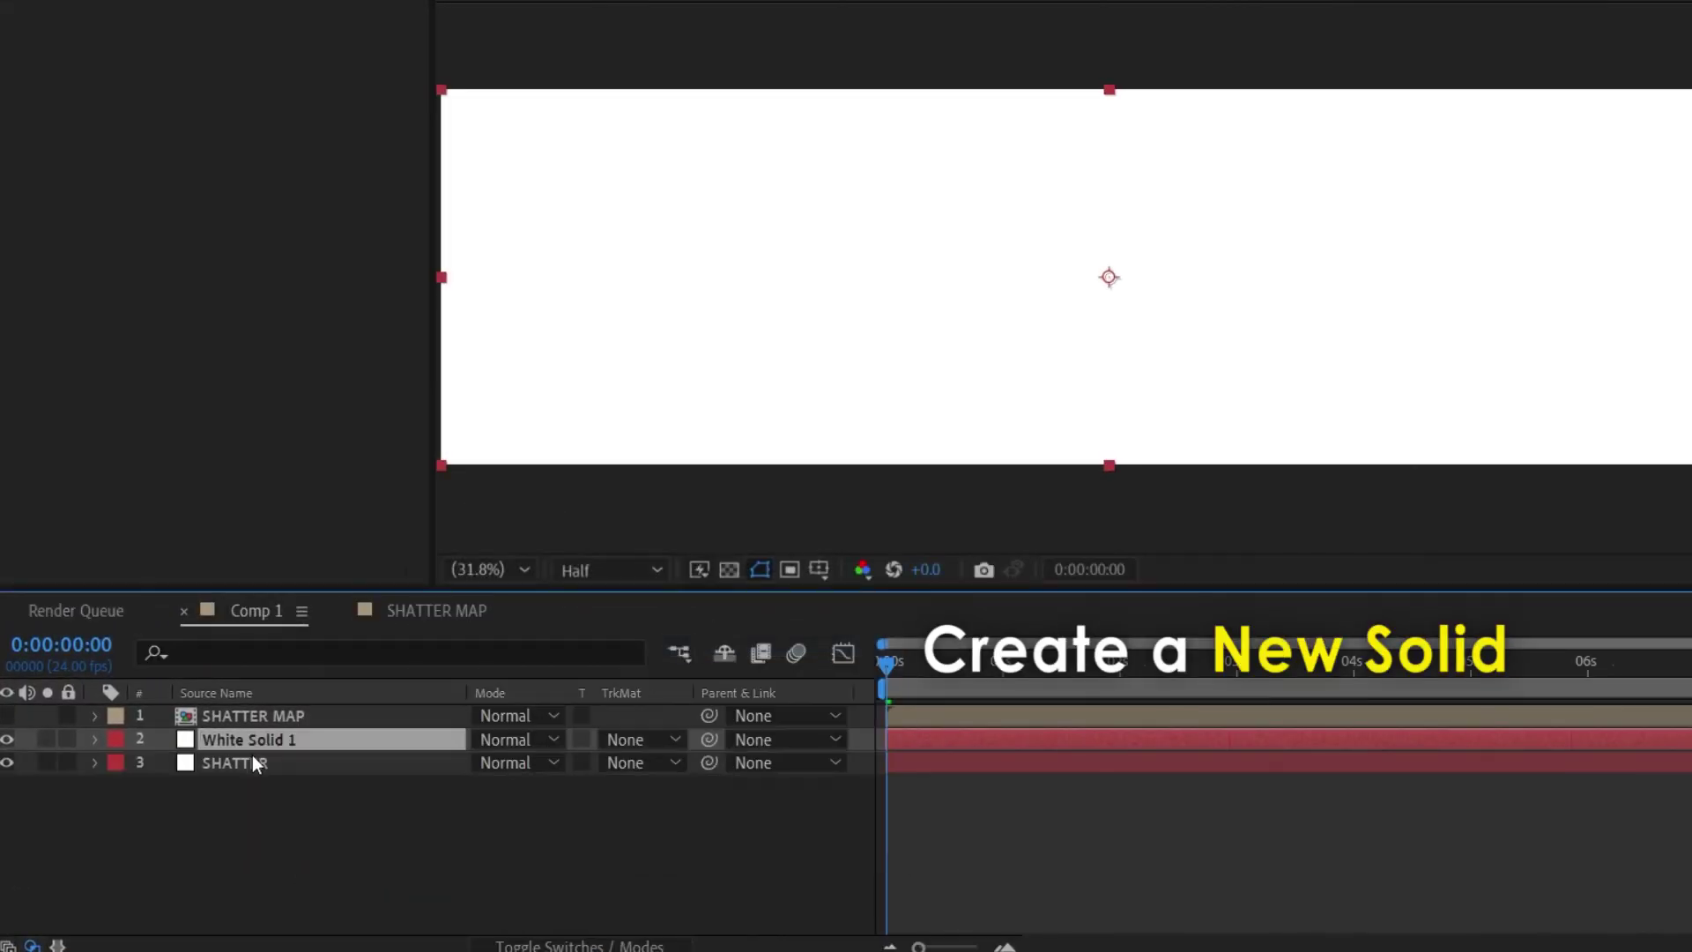
pyautogui.moveTo(257, 742); pyautogui.dragTo(282, 711)
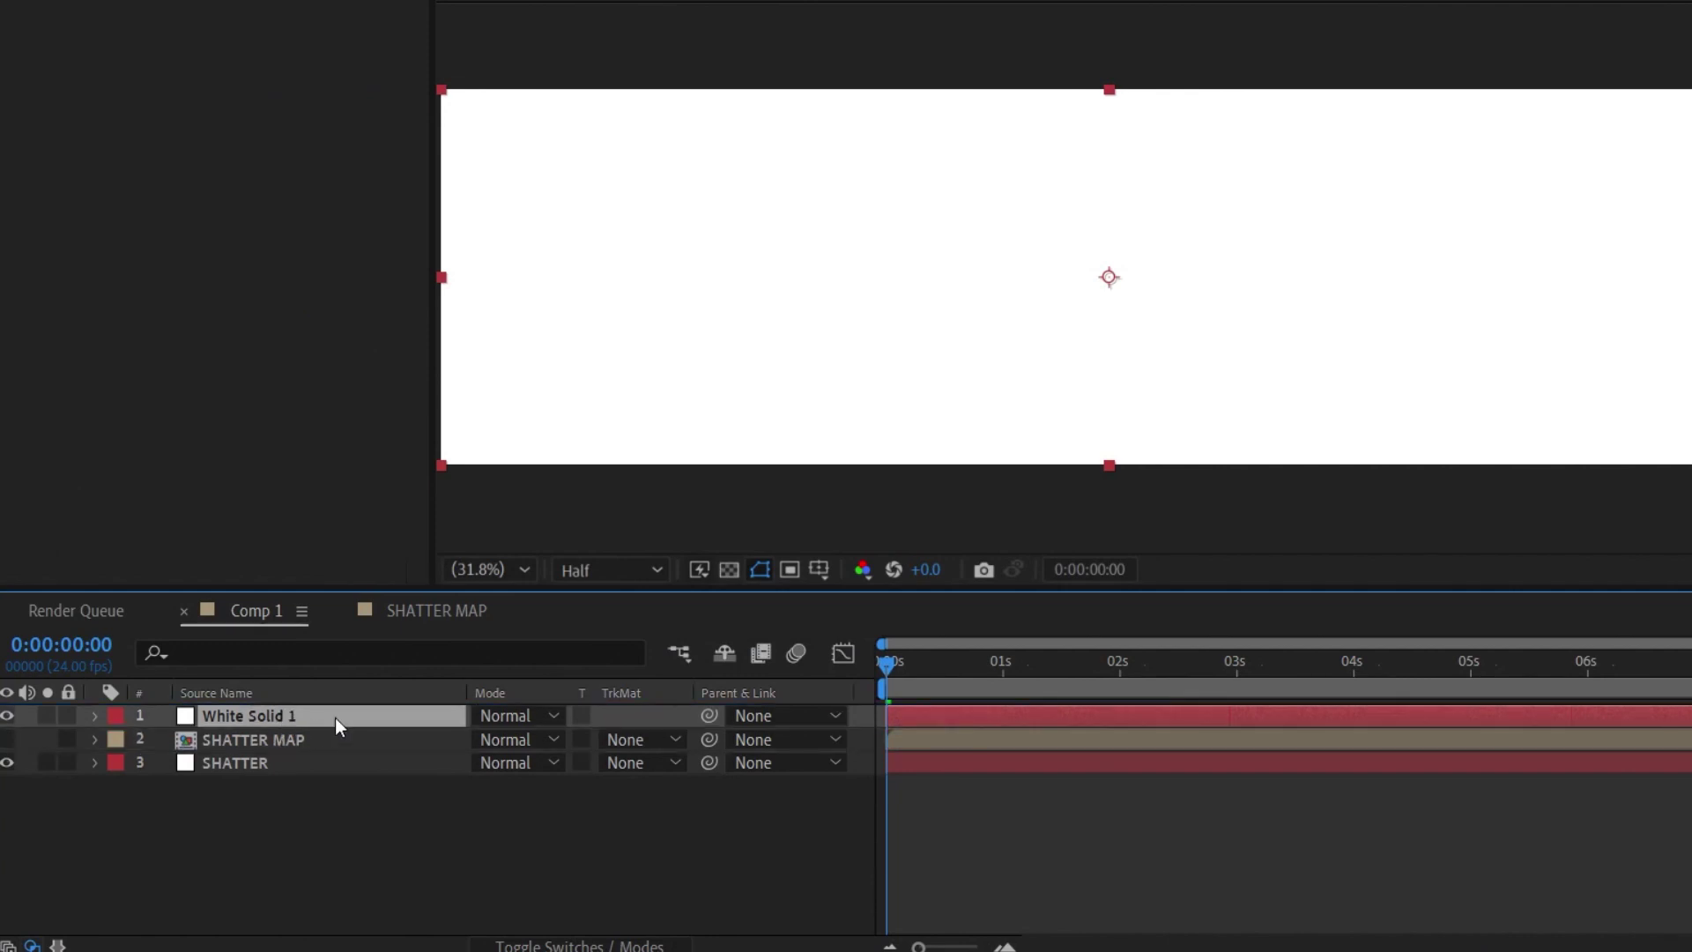
# Step: Pre-compose the white solid as GRADIENT MAP and open it with the solid selected
pyautogui.hotkey('ctrl', 'shift', 'c')
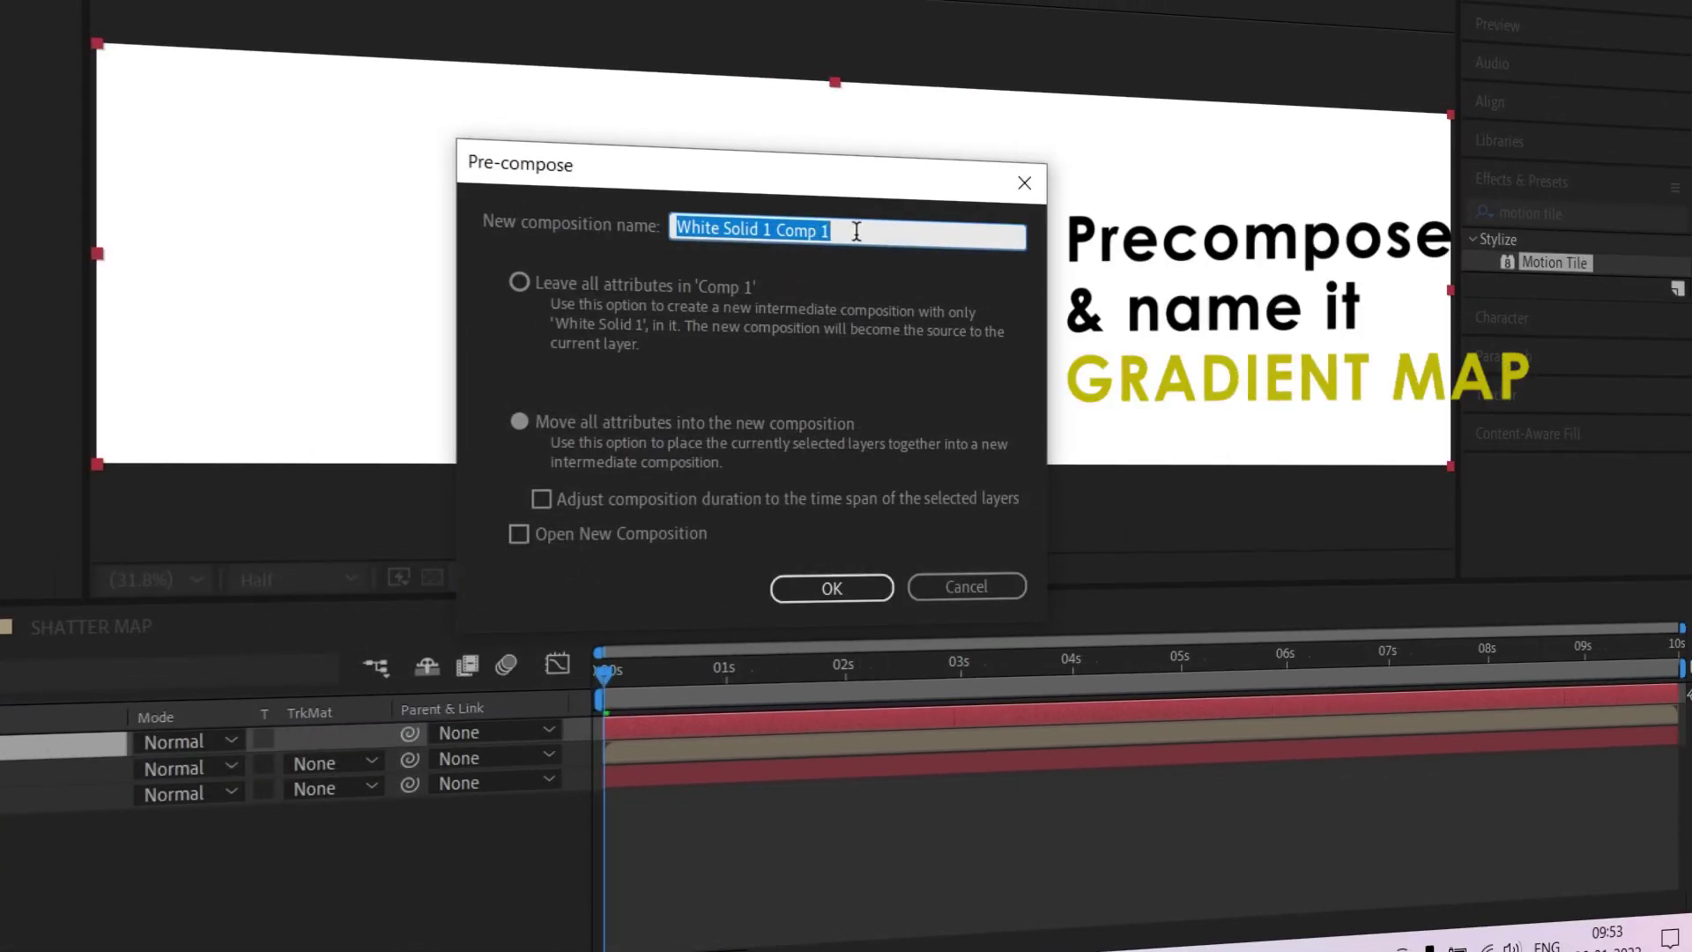
pyautogui.write('AP')
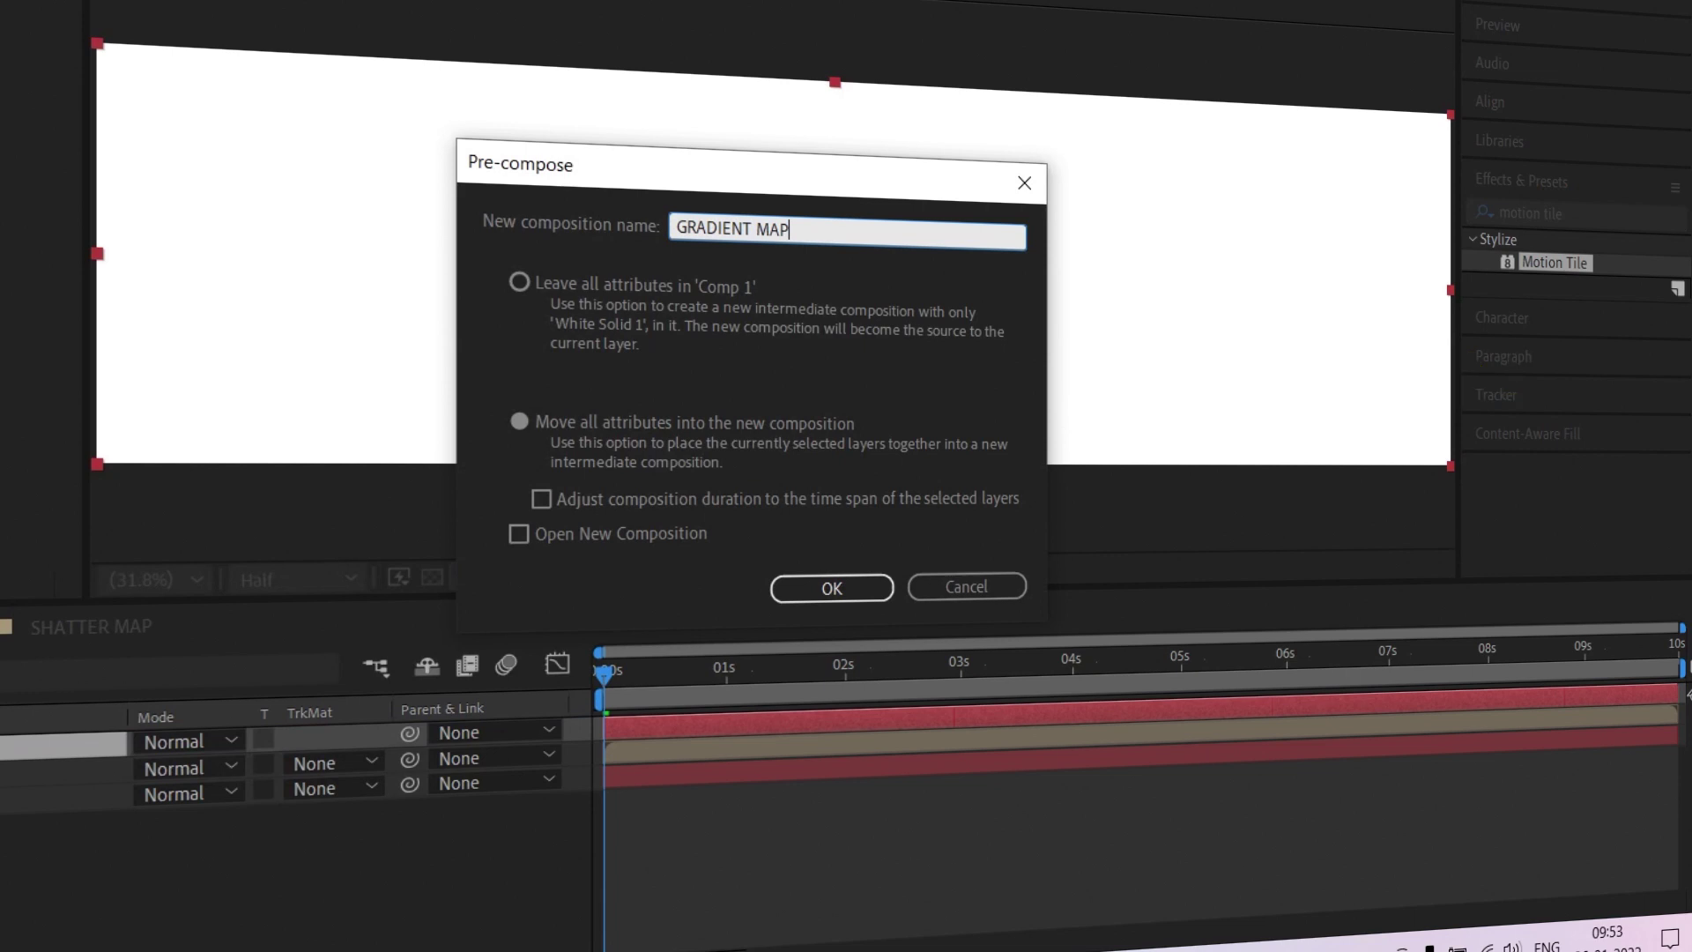
pyautogui.press('Return')
pyautogui.doubleClick(368, 716)
pyautogui.click(369, 715)
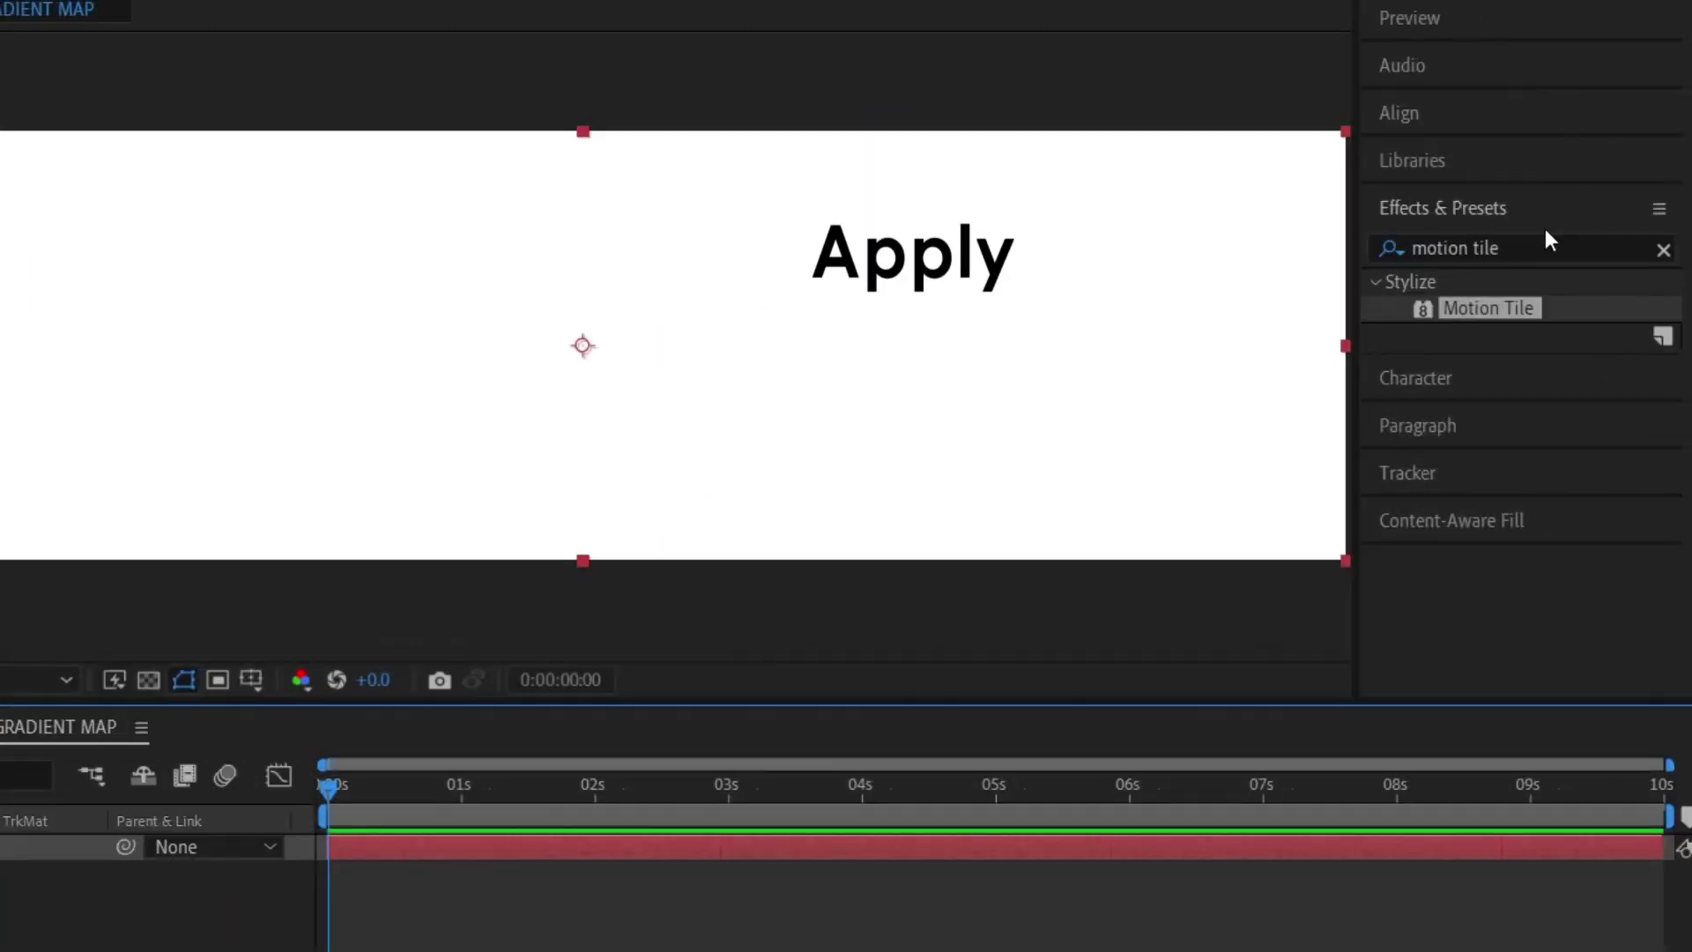
pyautogui.click(1509, 248)
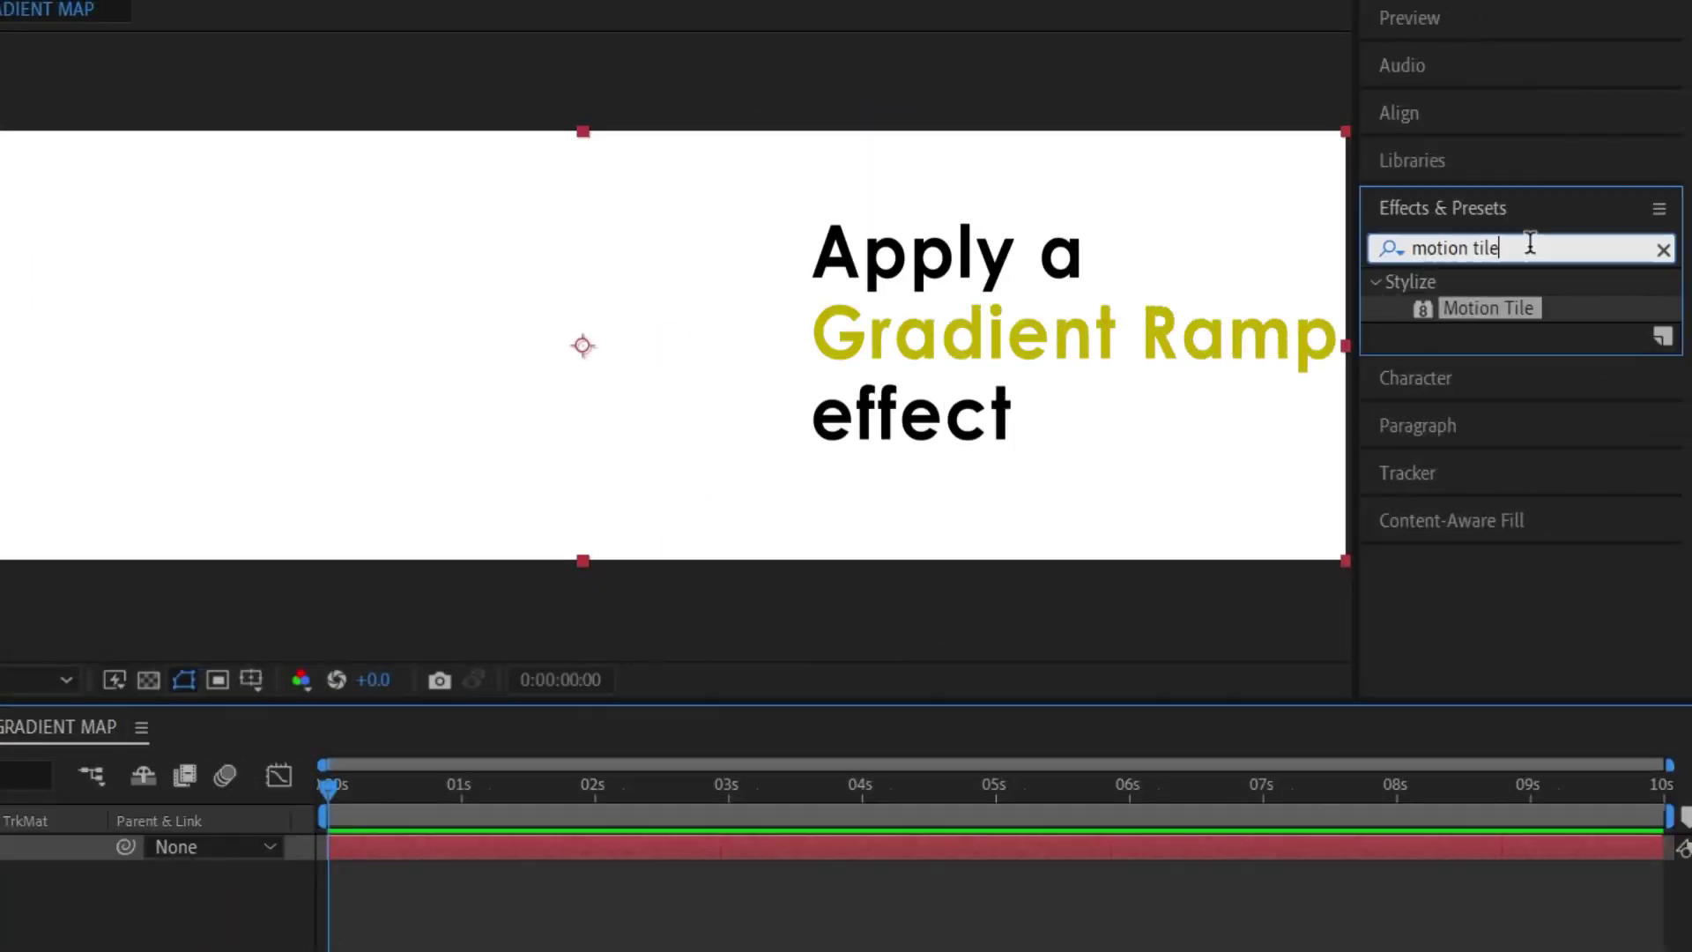
# Step: Apply Gradient Ramp to the white solid with End of Ramp at 1920,540
pyautogui.write('gradient')
pyautogui.moveTo(1521, 410); pyautogui.dragTo(238, 718)
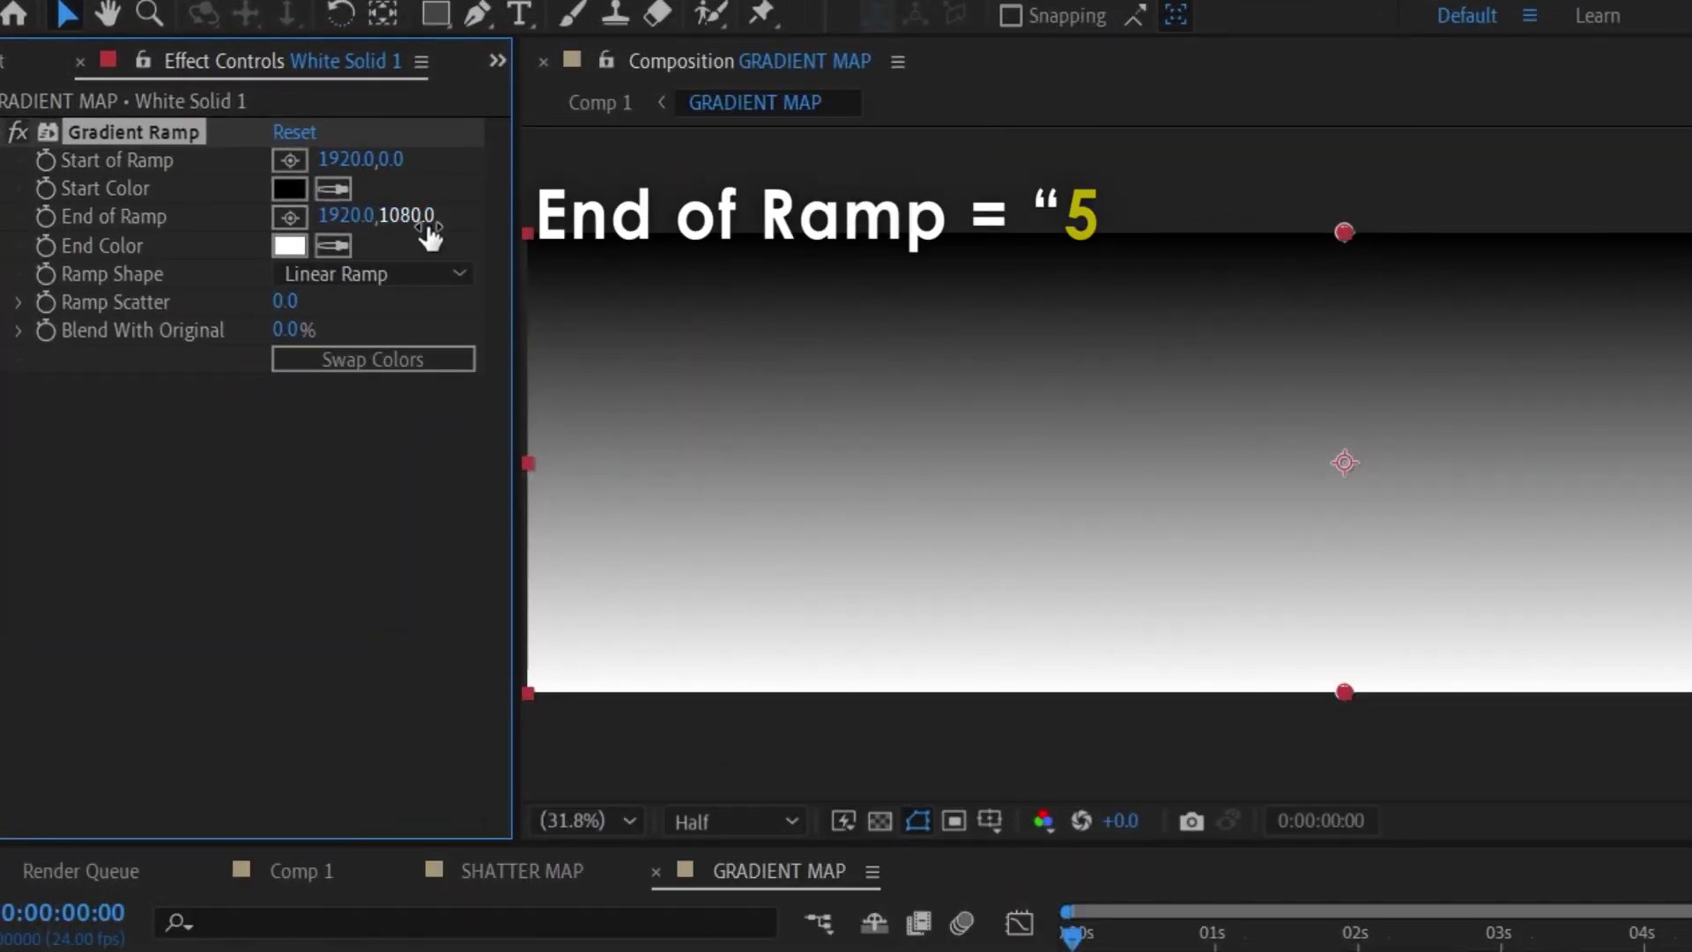
pyautogui.press('Return')
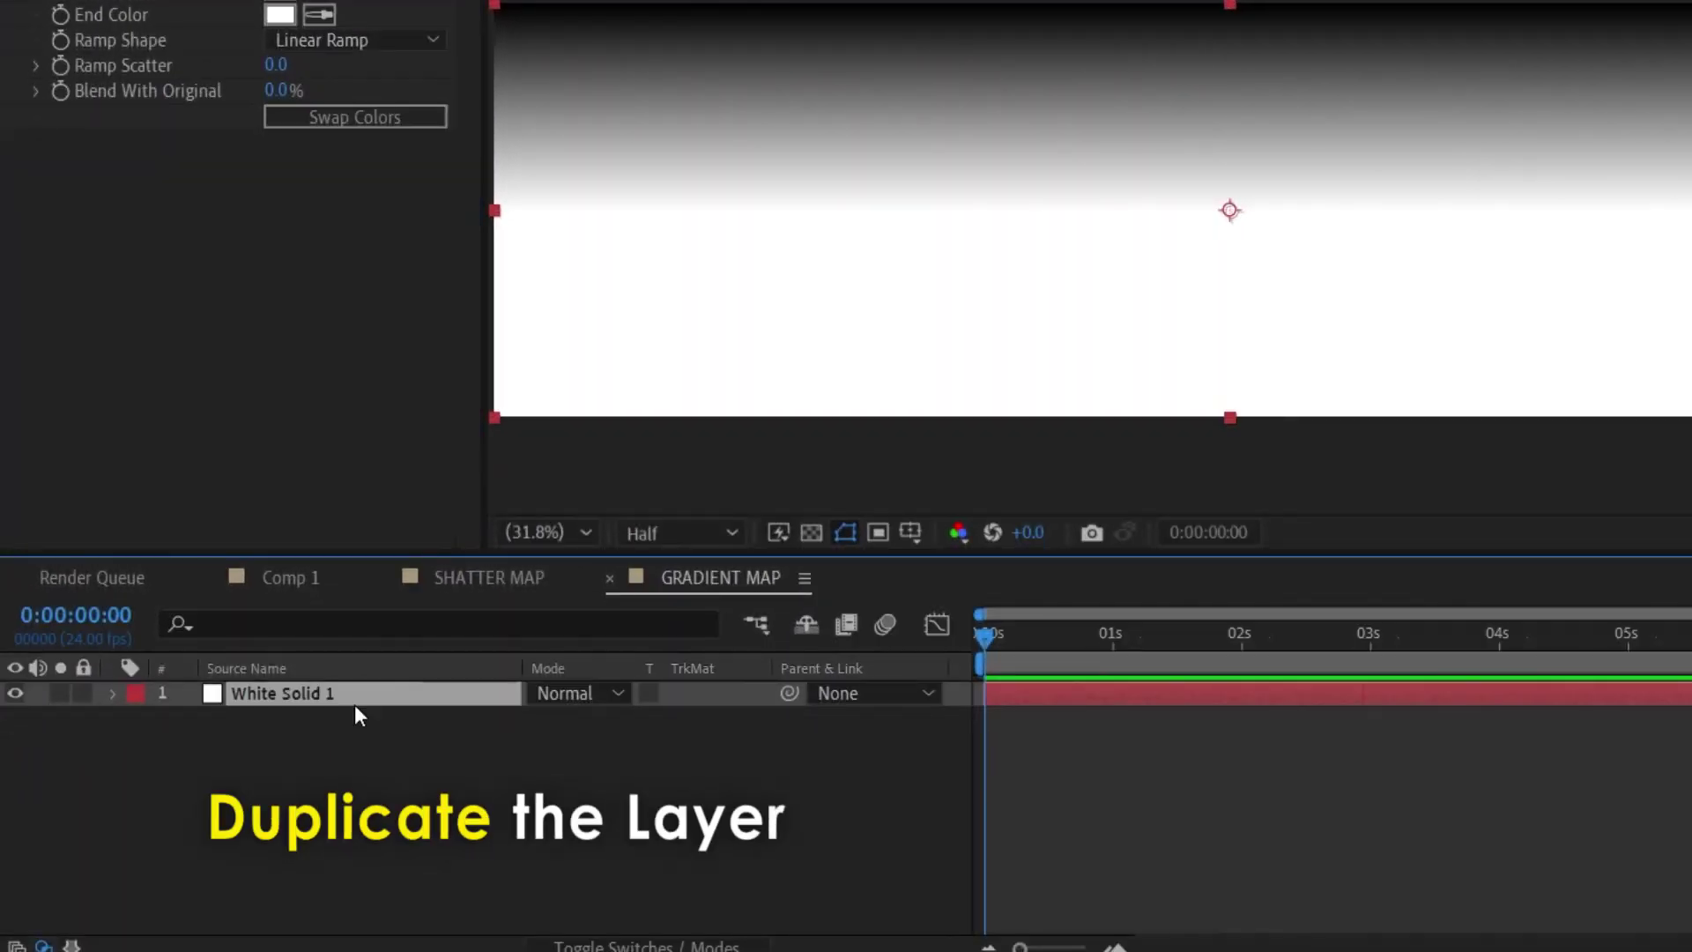
# Step: Duplicate the gradient layer, rotate the copy 180° and set its mode to Multiply
pyautogui.hotkey('ctrl', 'd')
pyautogui.press('r')
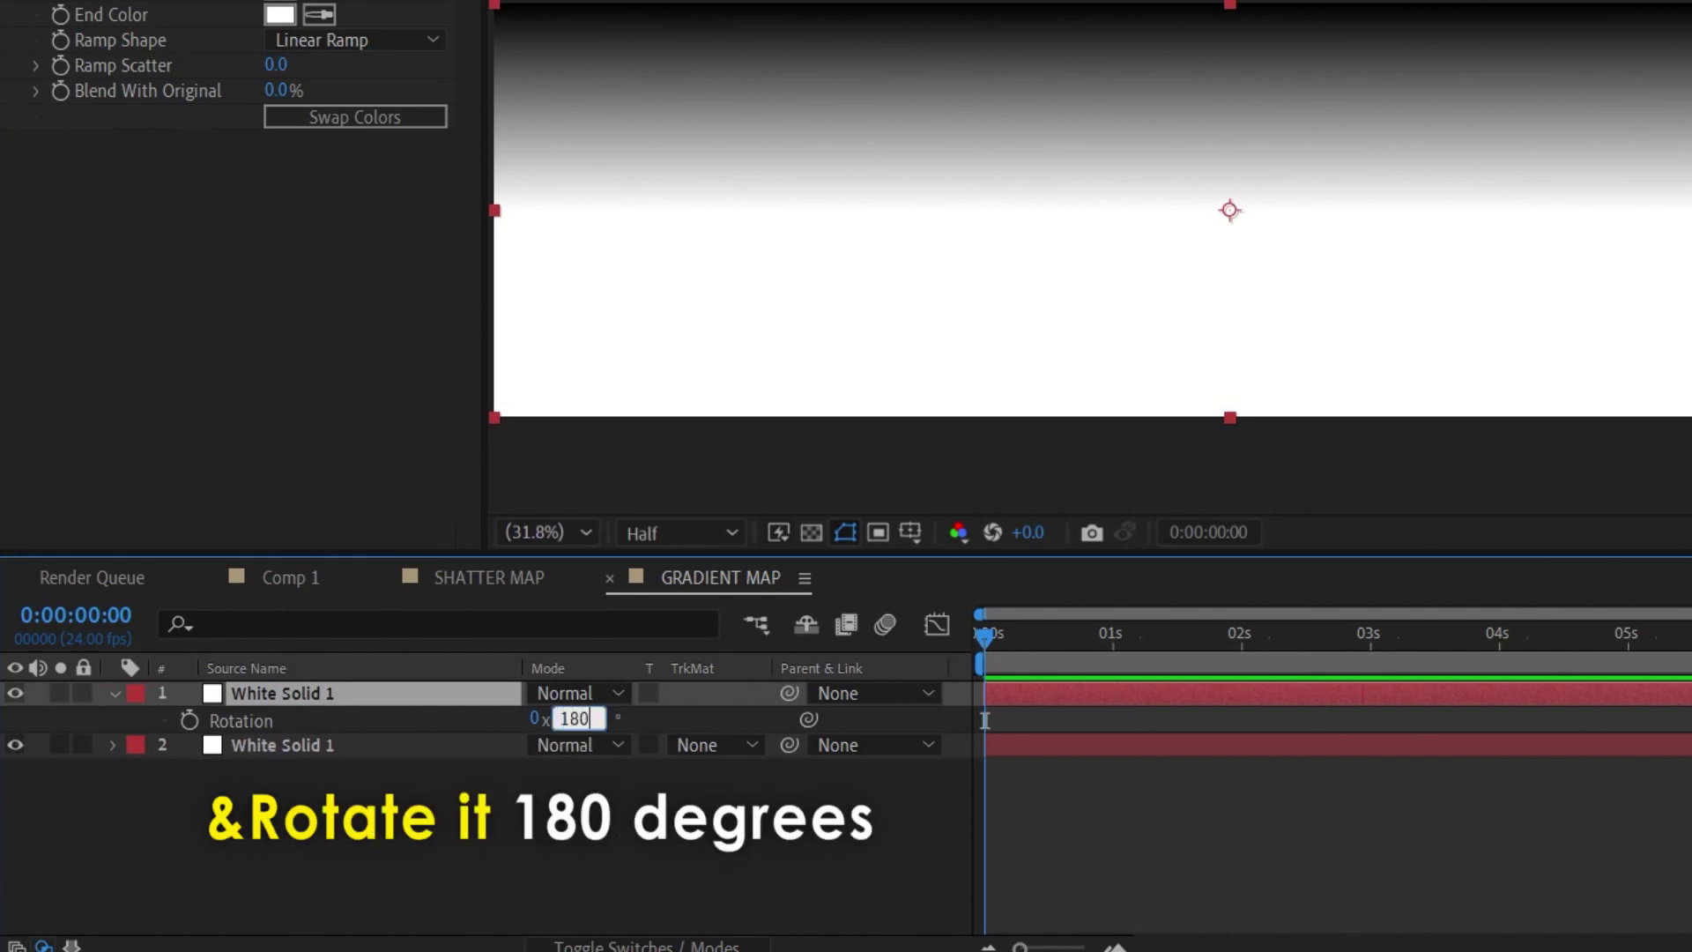
pyautogui.press('Return')
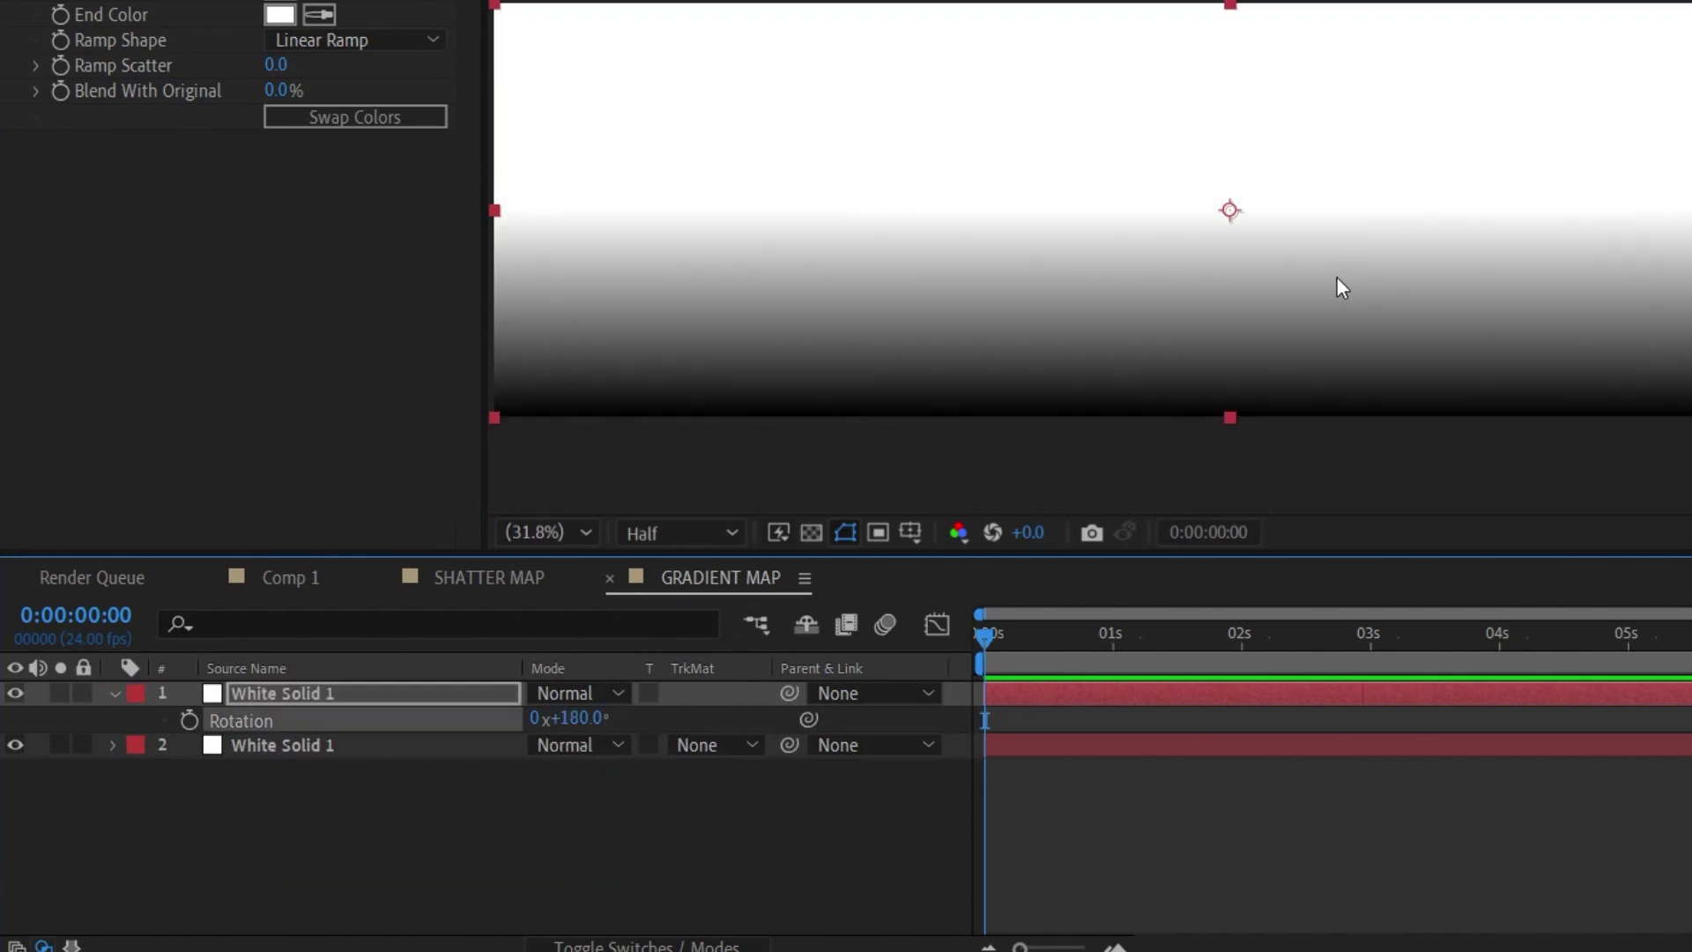
pyautogui.click(558, 693)
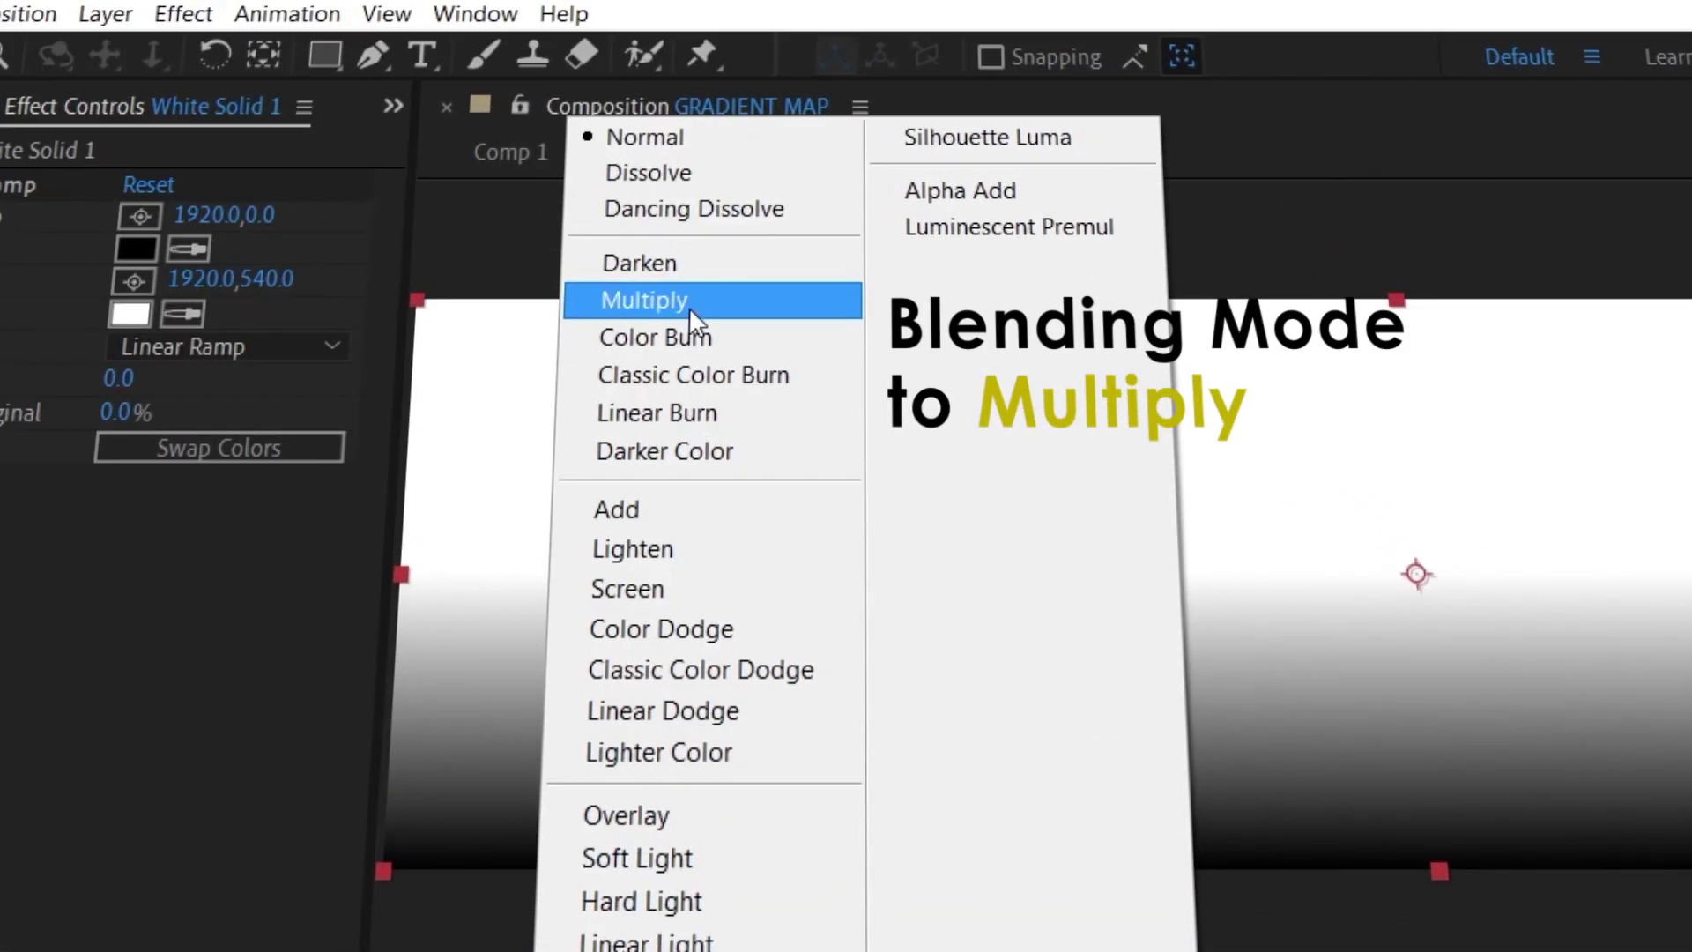
pyautogui.click(689, 307)
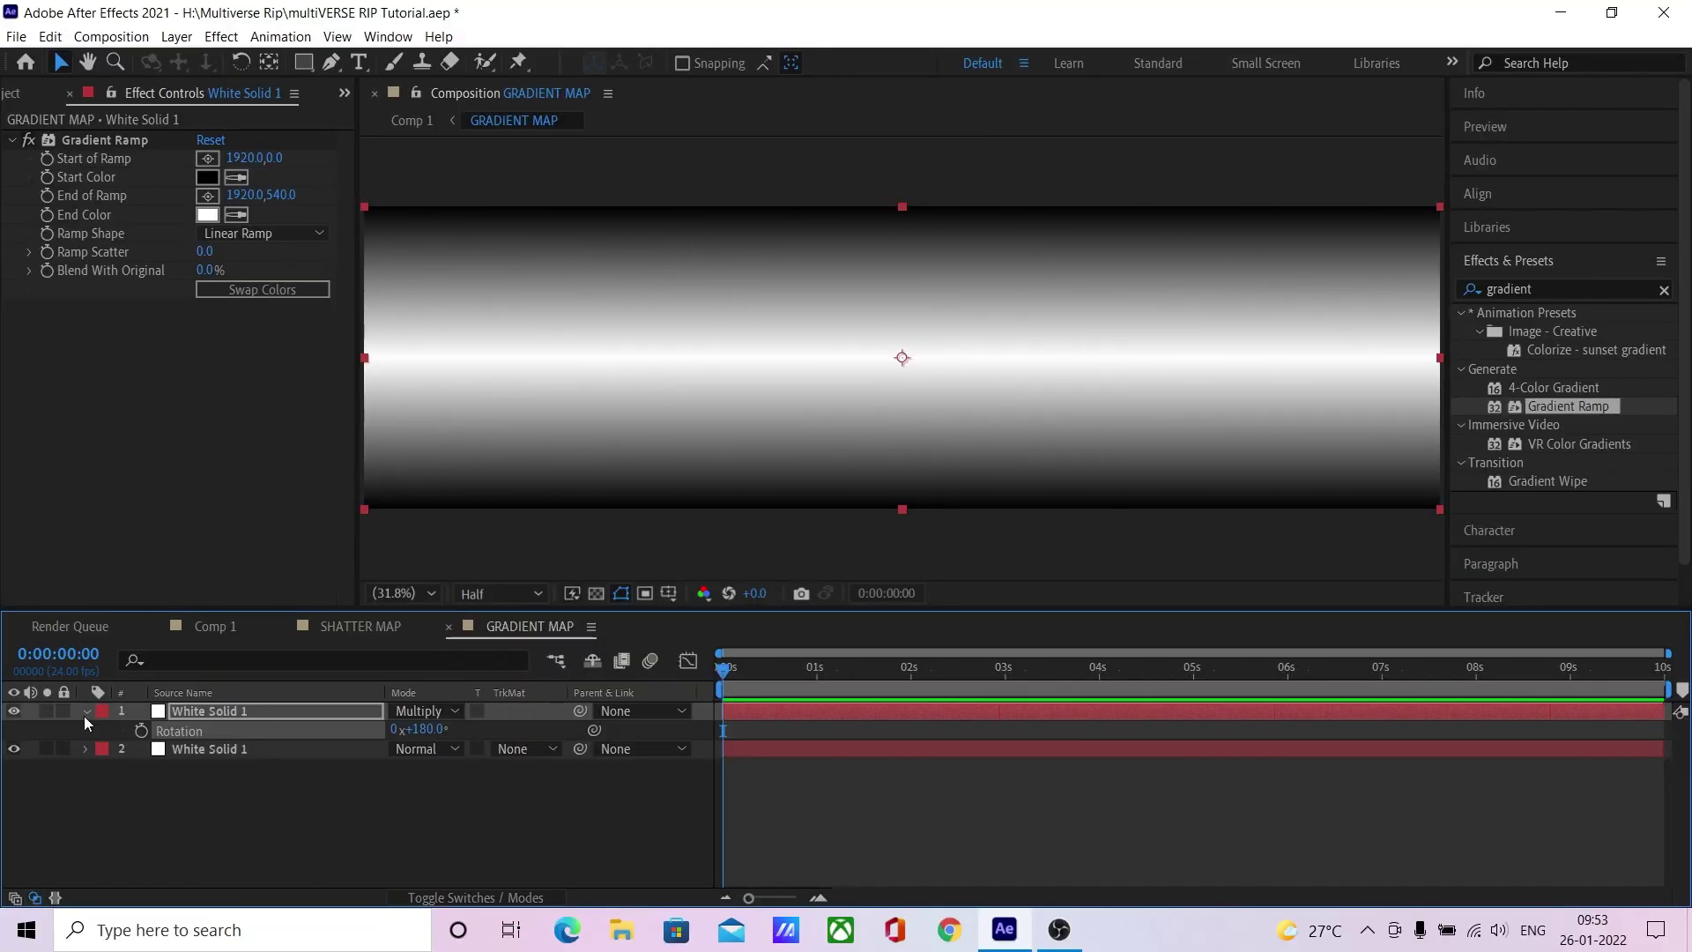
pyautogui.click(86, 711)
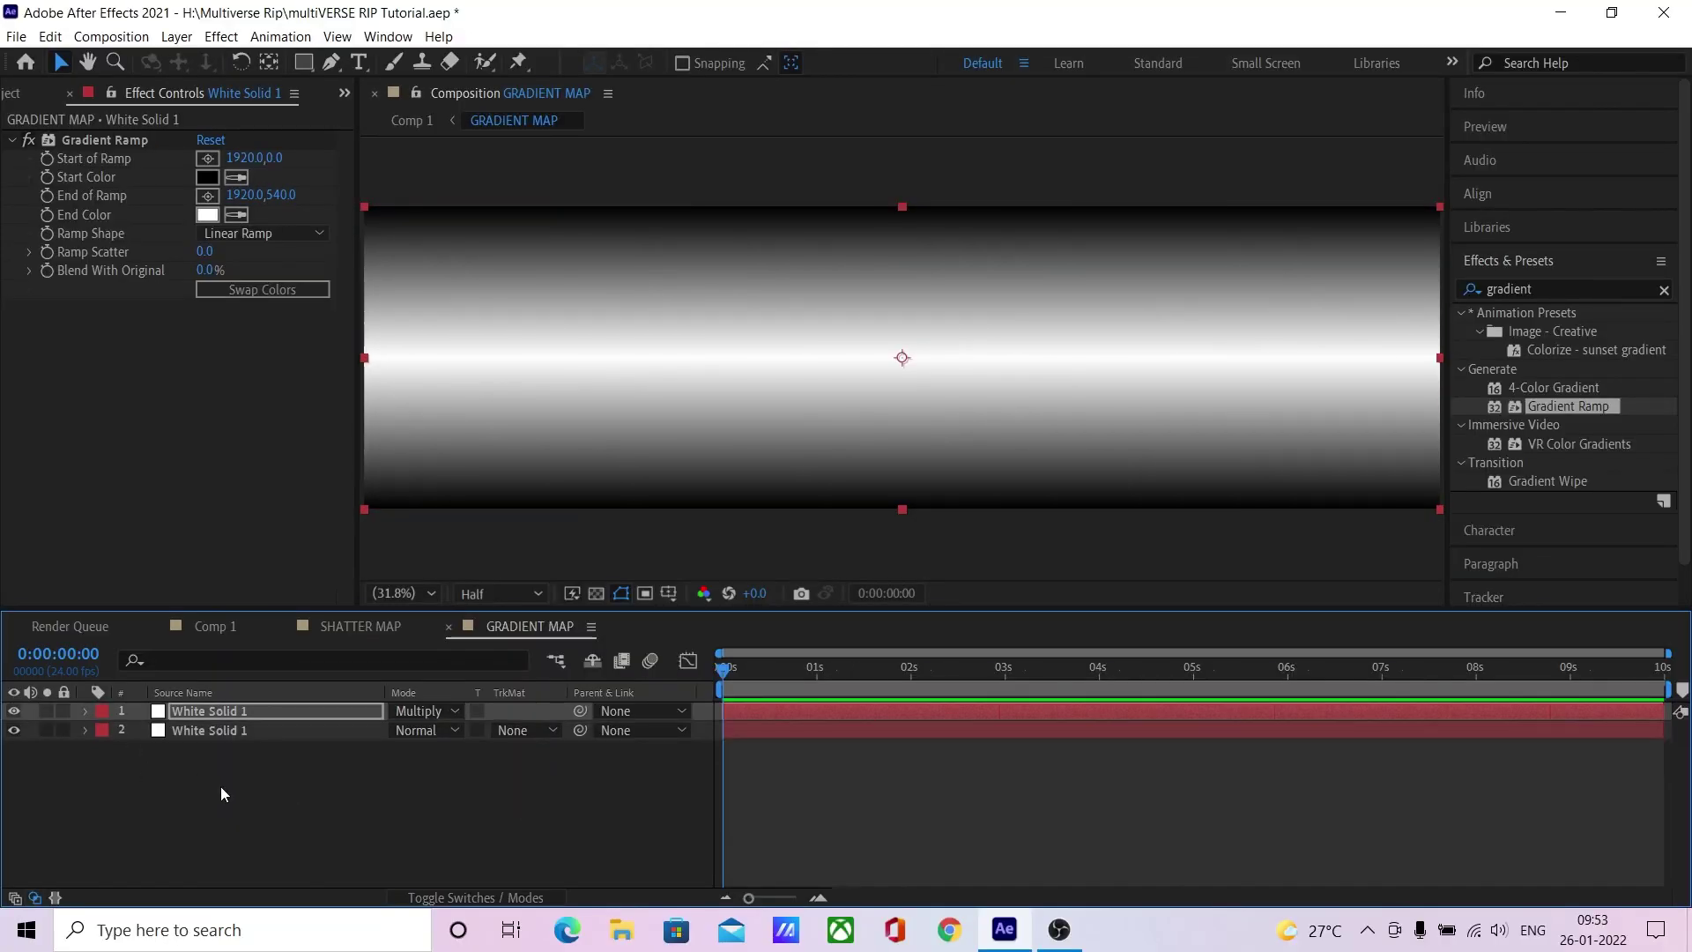
pyautogui.click(215, 625)
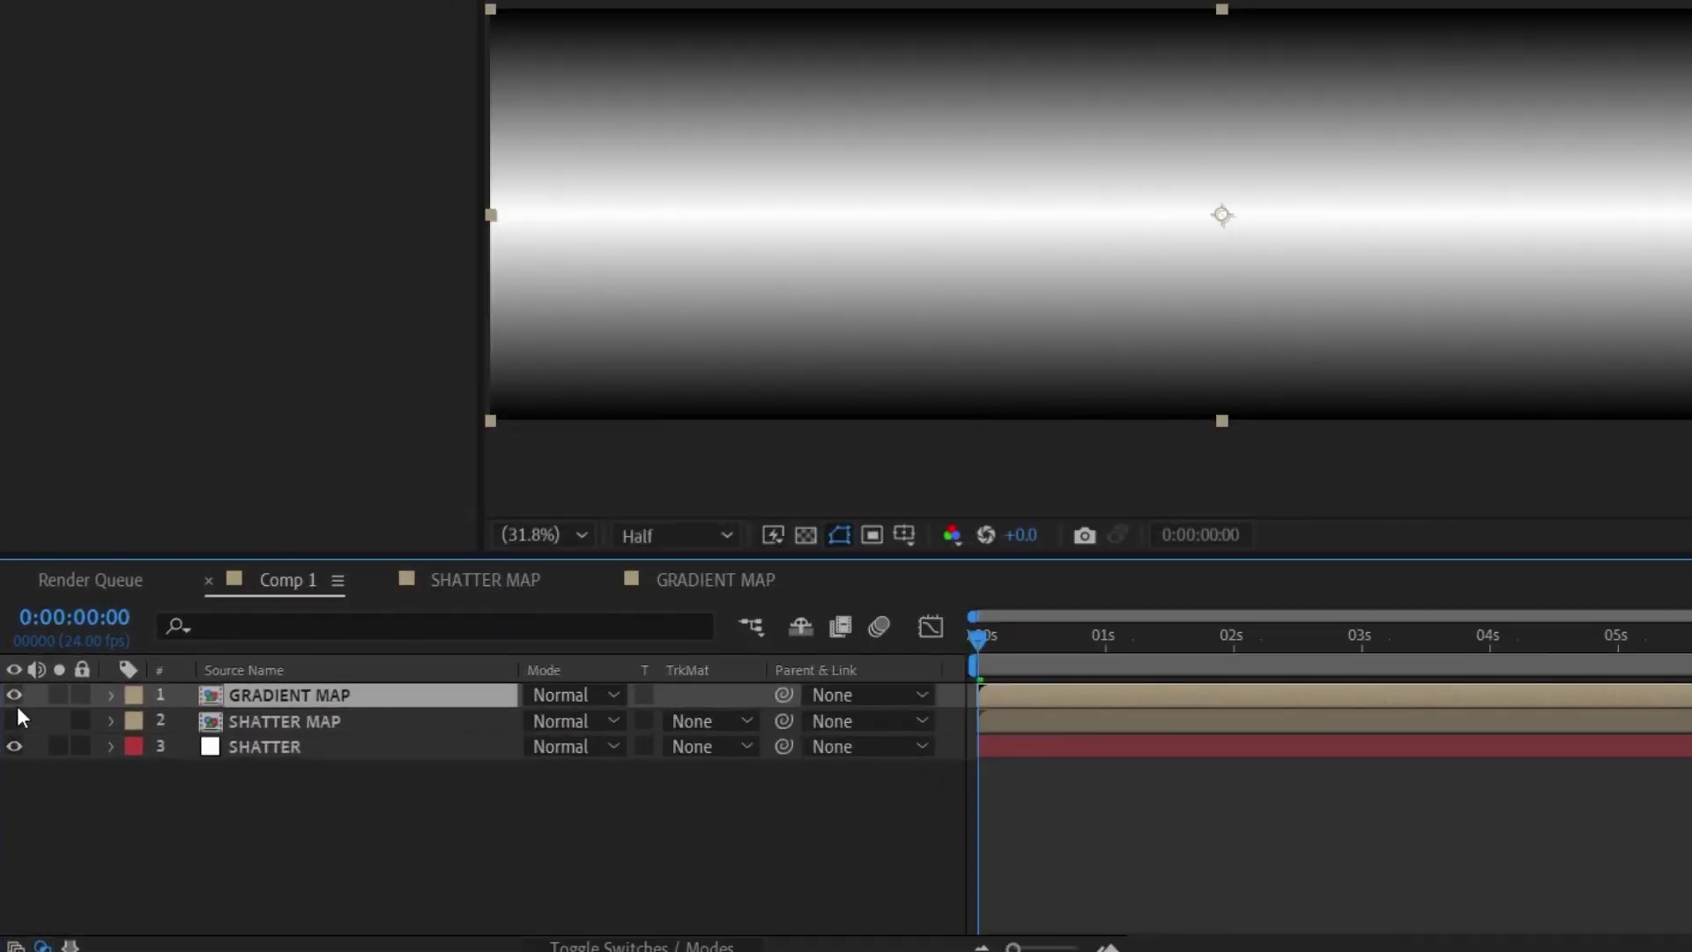
# Step: Hide GRADIENT MAP and set it as SHATTER's Gradient Layer using Effects & Masks
pyautogui.click(15, 696)
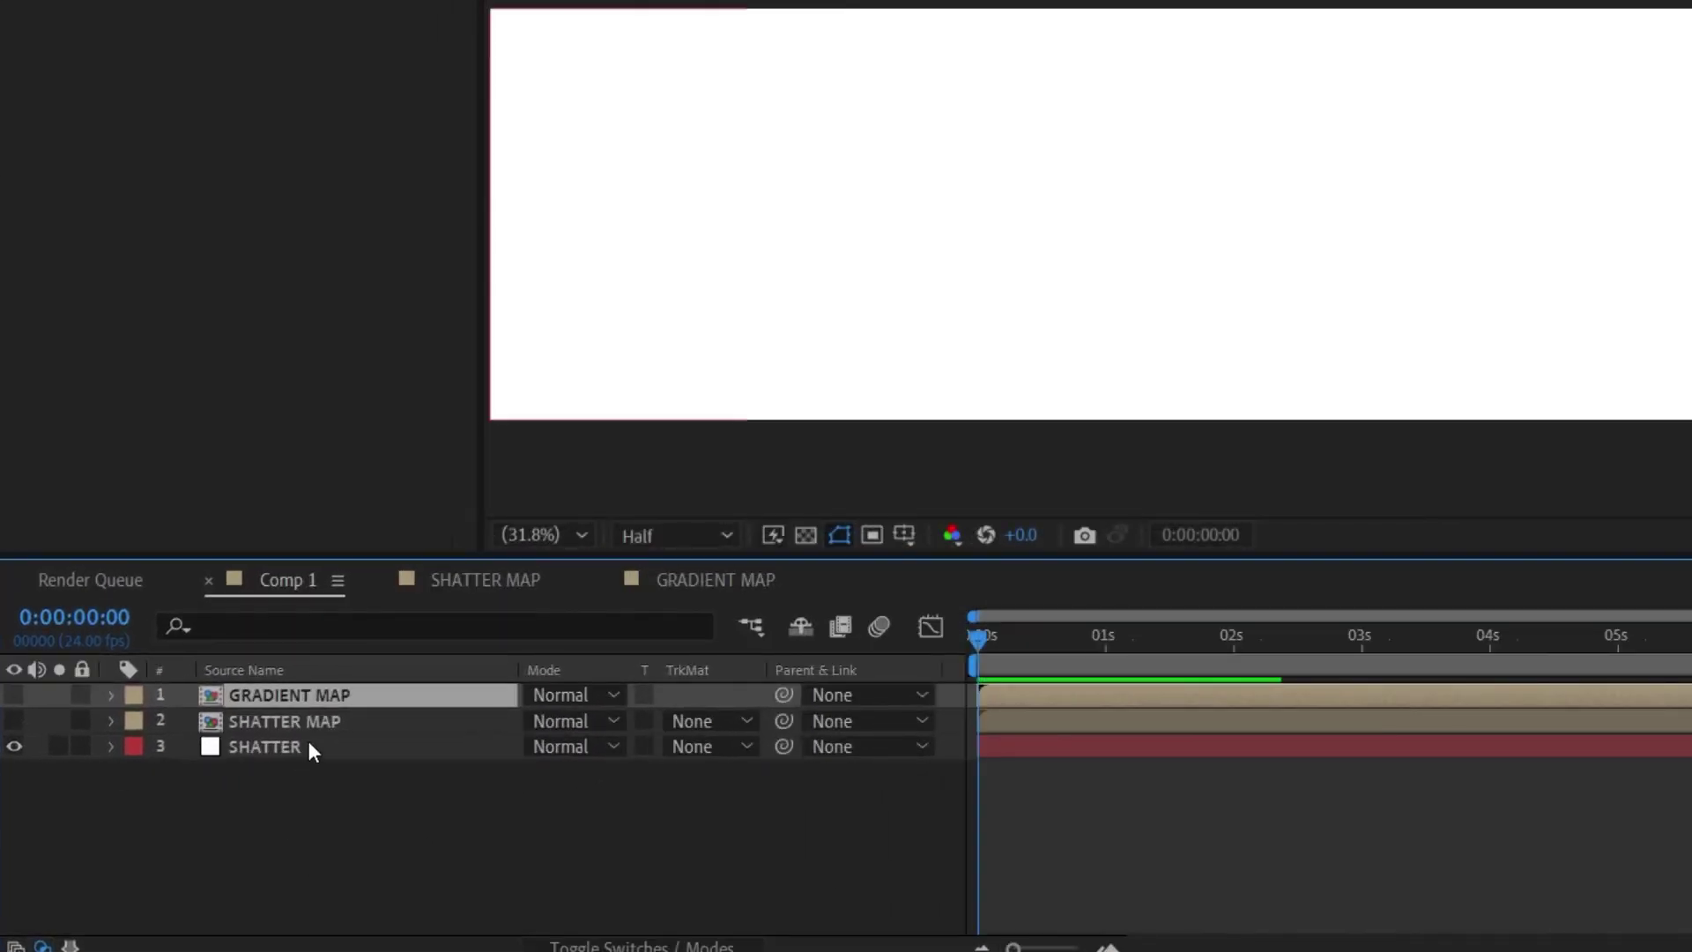
pyautogui.click(309, 746)
pyautogui.click(58, 363)
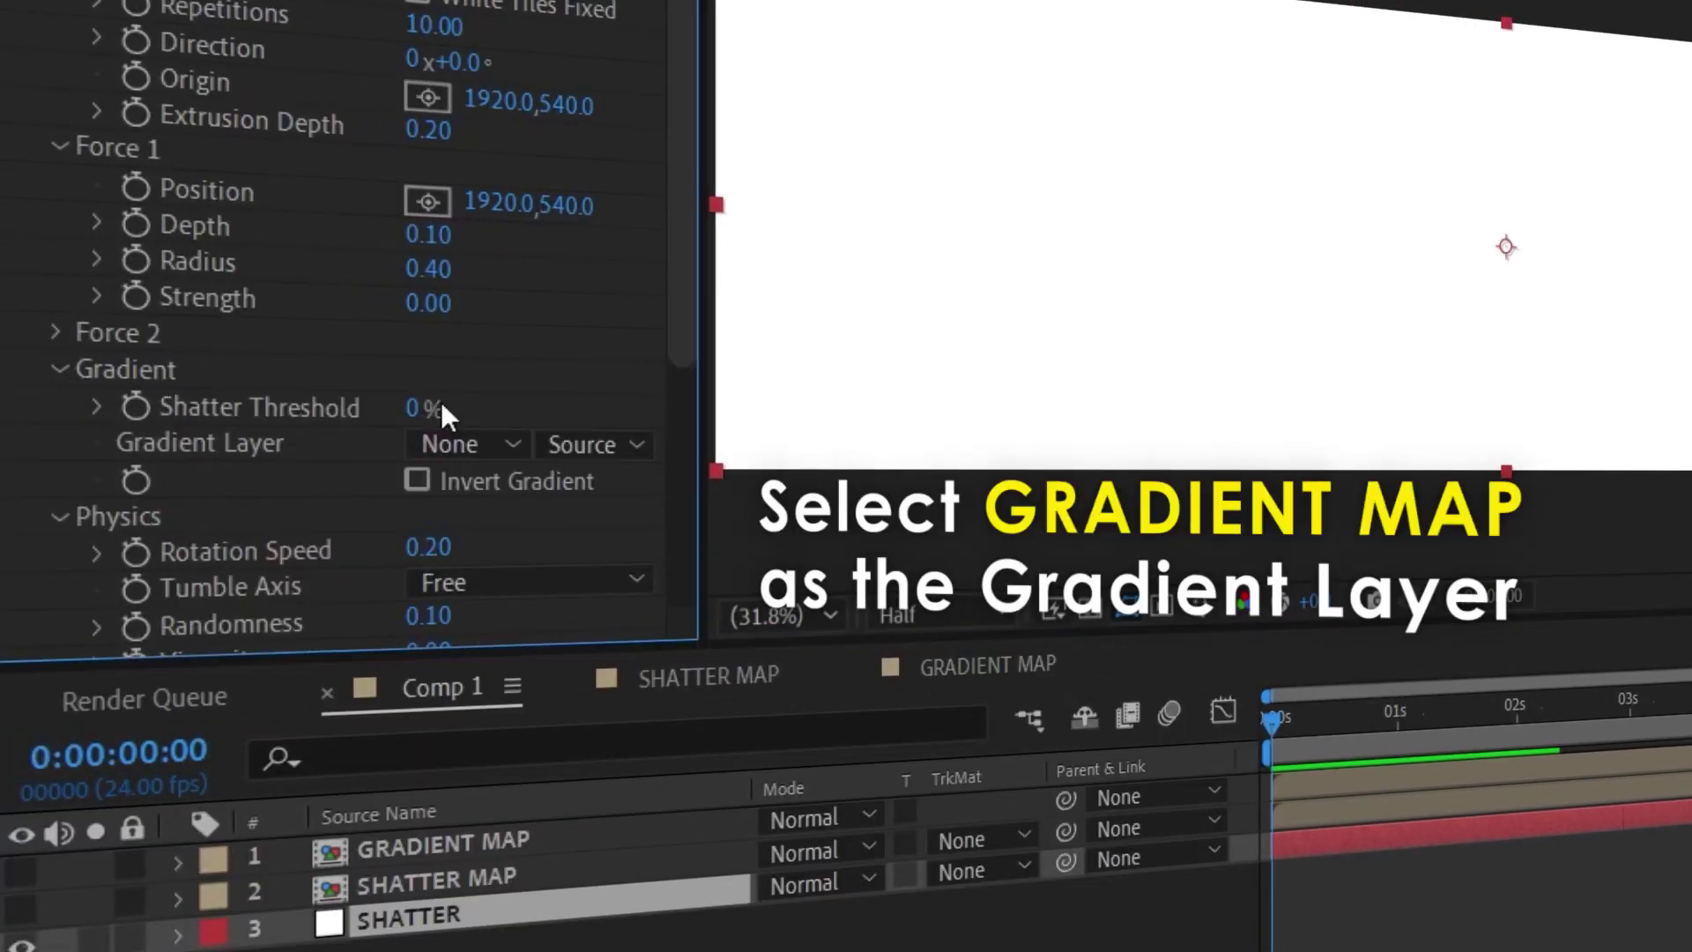
pyautogui.click(483, 444)
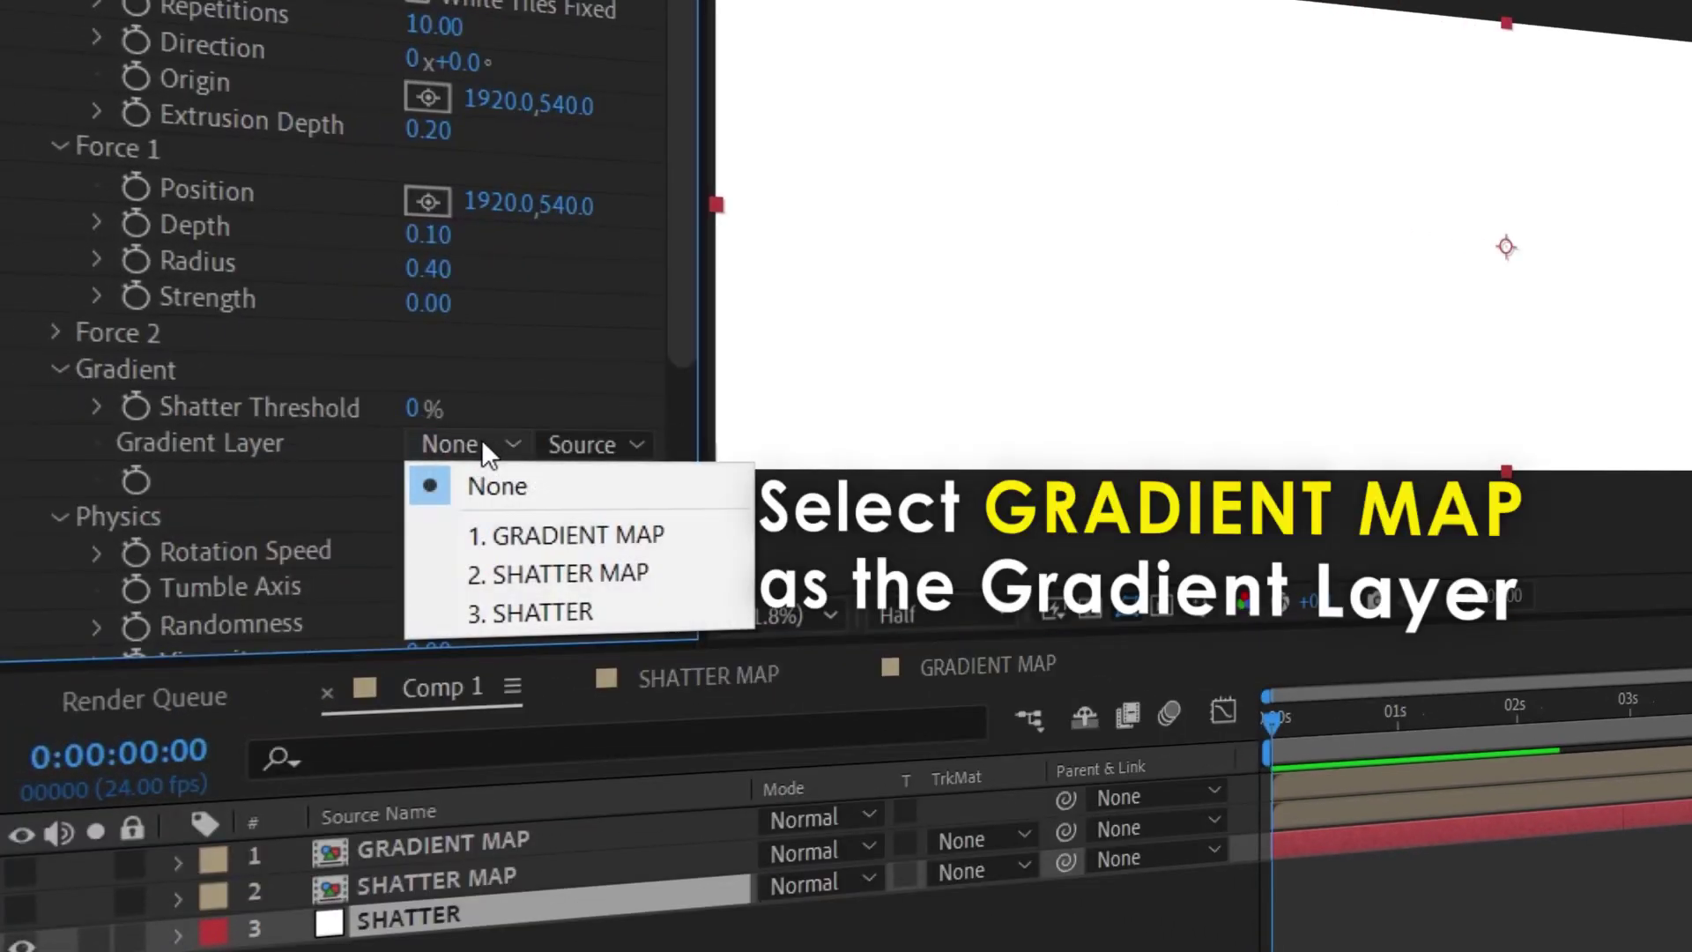
pyautogui.click(546, 533)
pyautogui.click(589, 445)
pyautogui.click(647, 559)
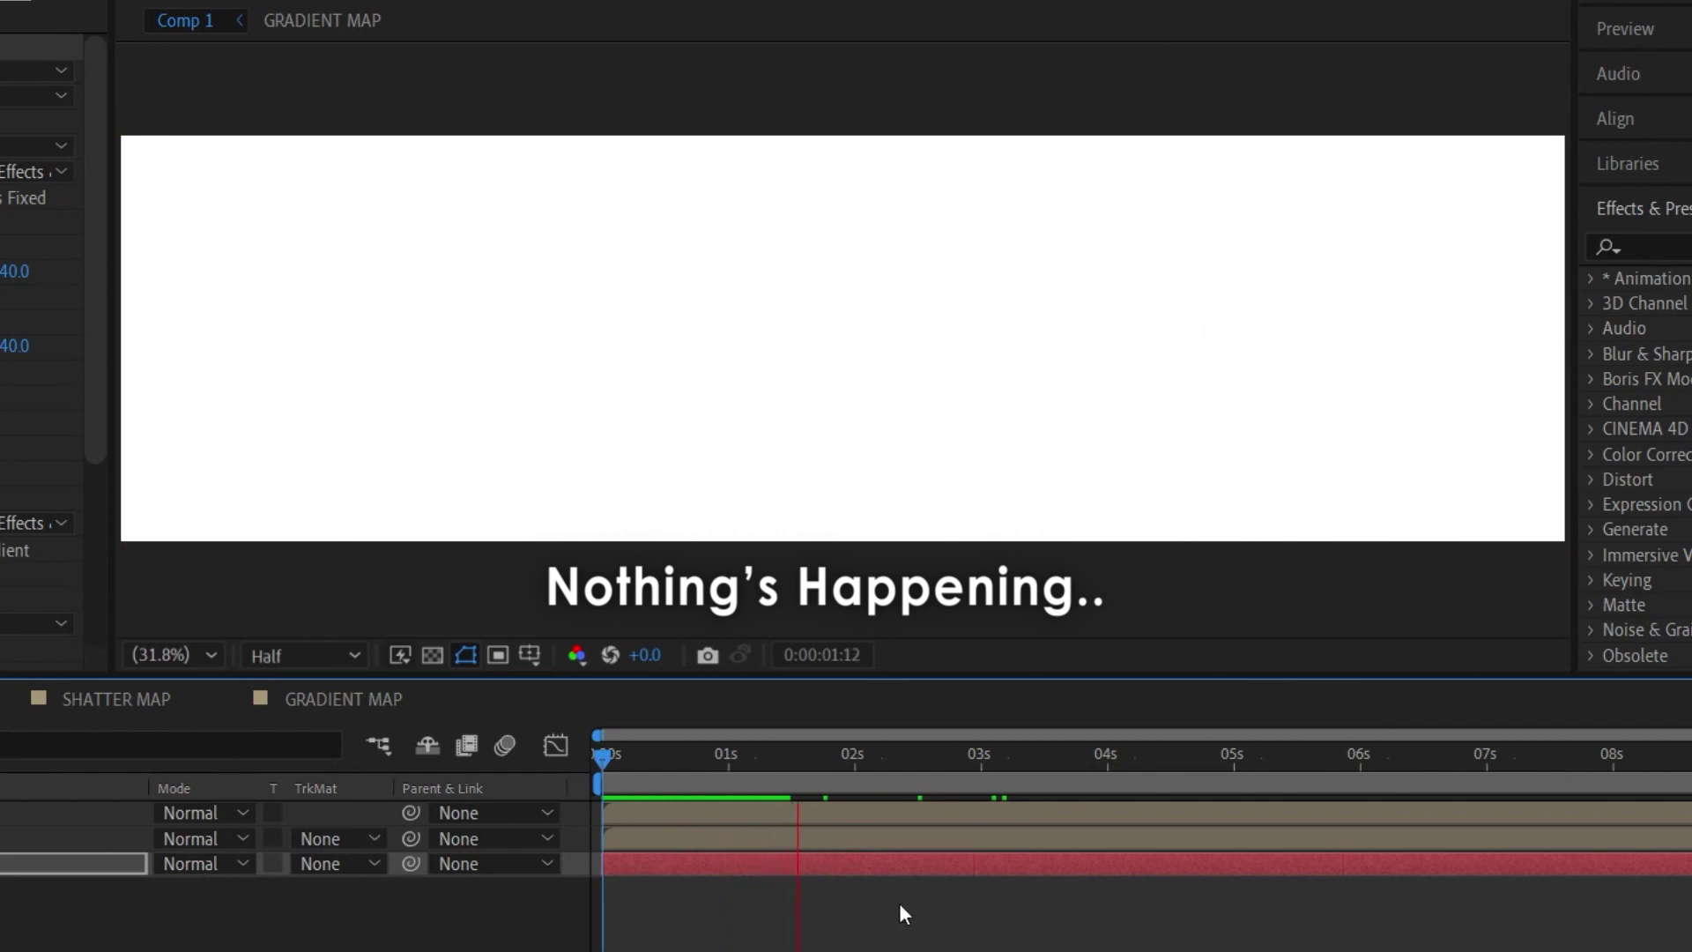
pyautogui.press('space')
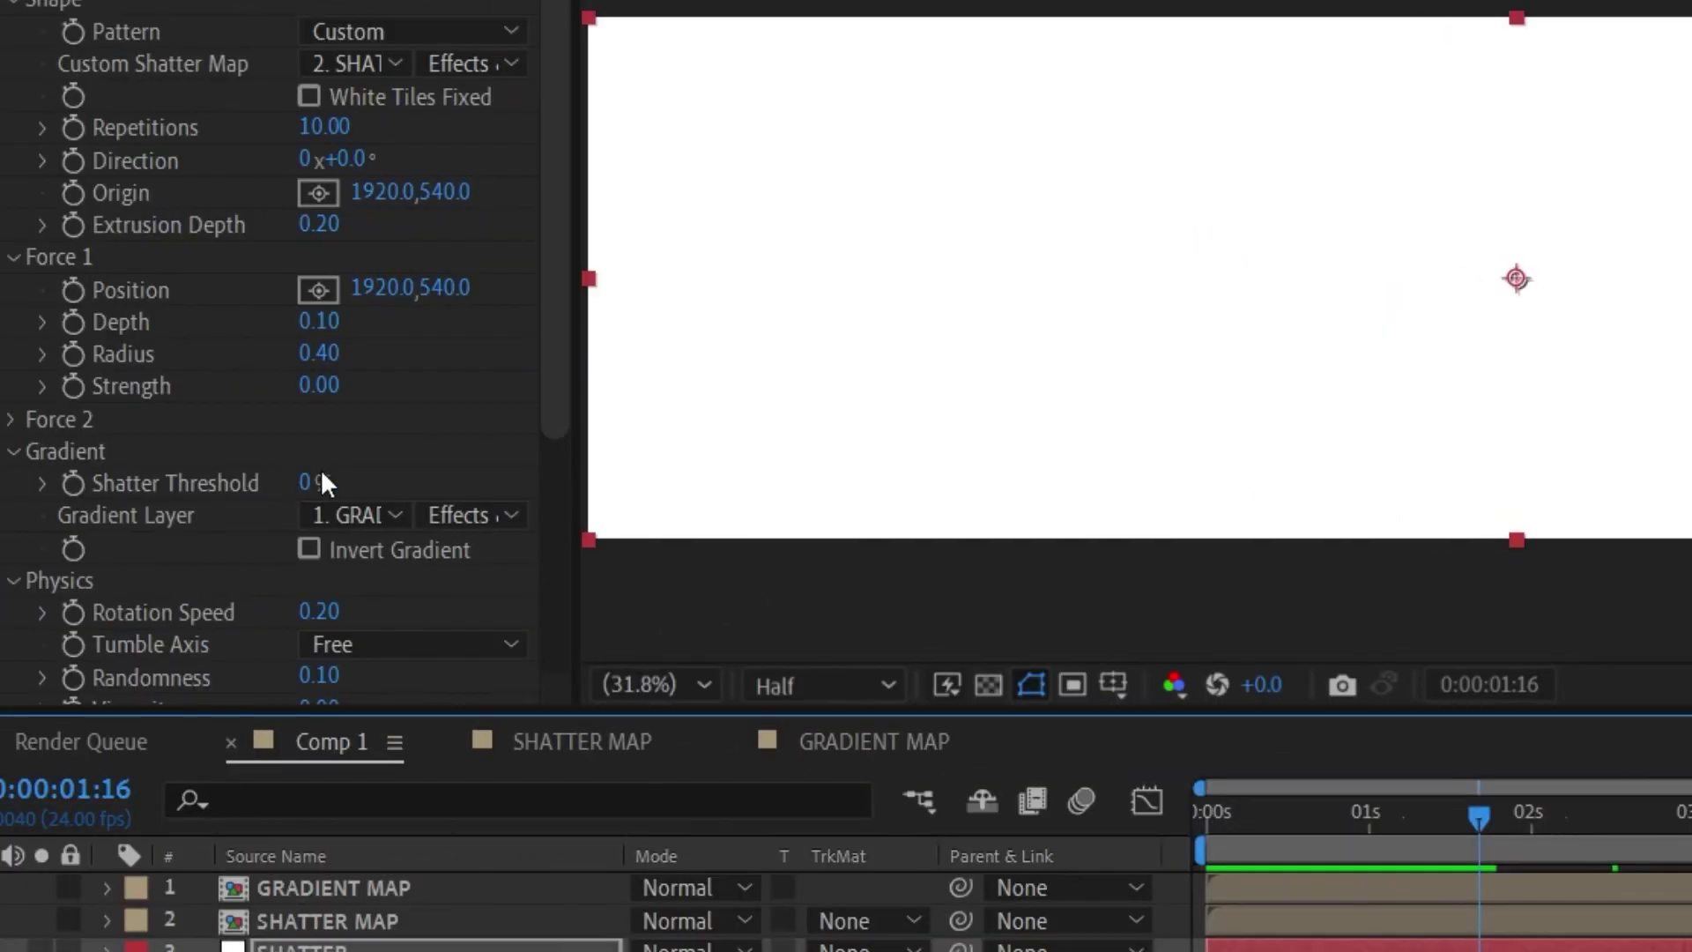
# Step: Keyframe Shatter Threshold from 0% at the start to 40% at the comp's end
pyautogui.moveTo(315, 483); pyautogui.dragTo(354, 478)
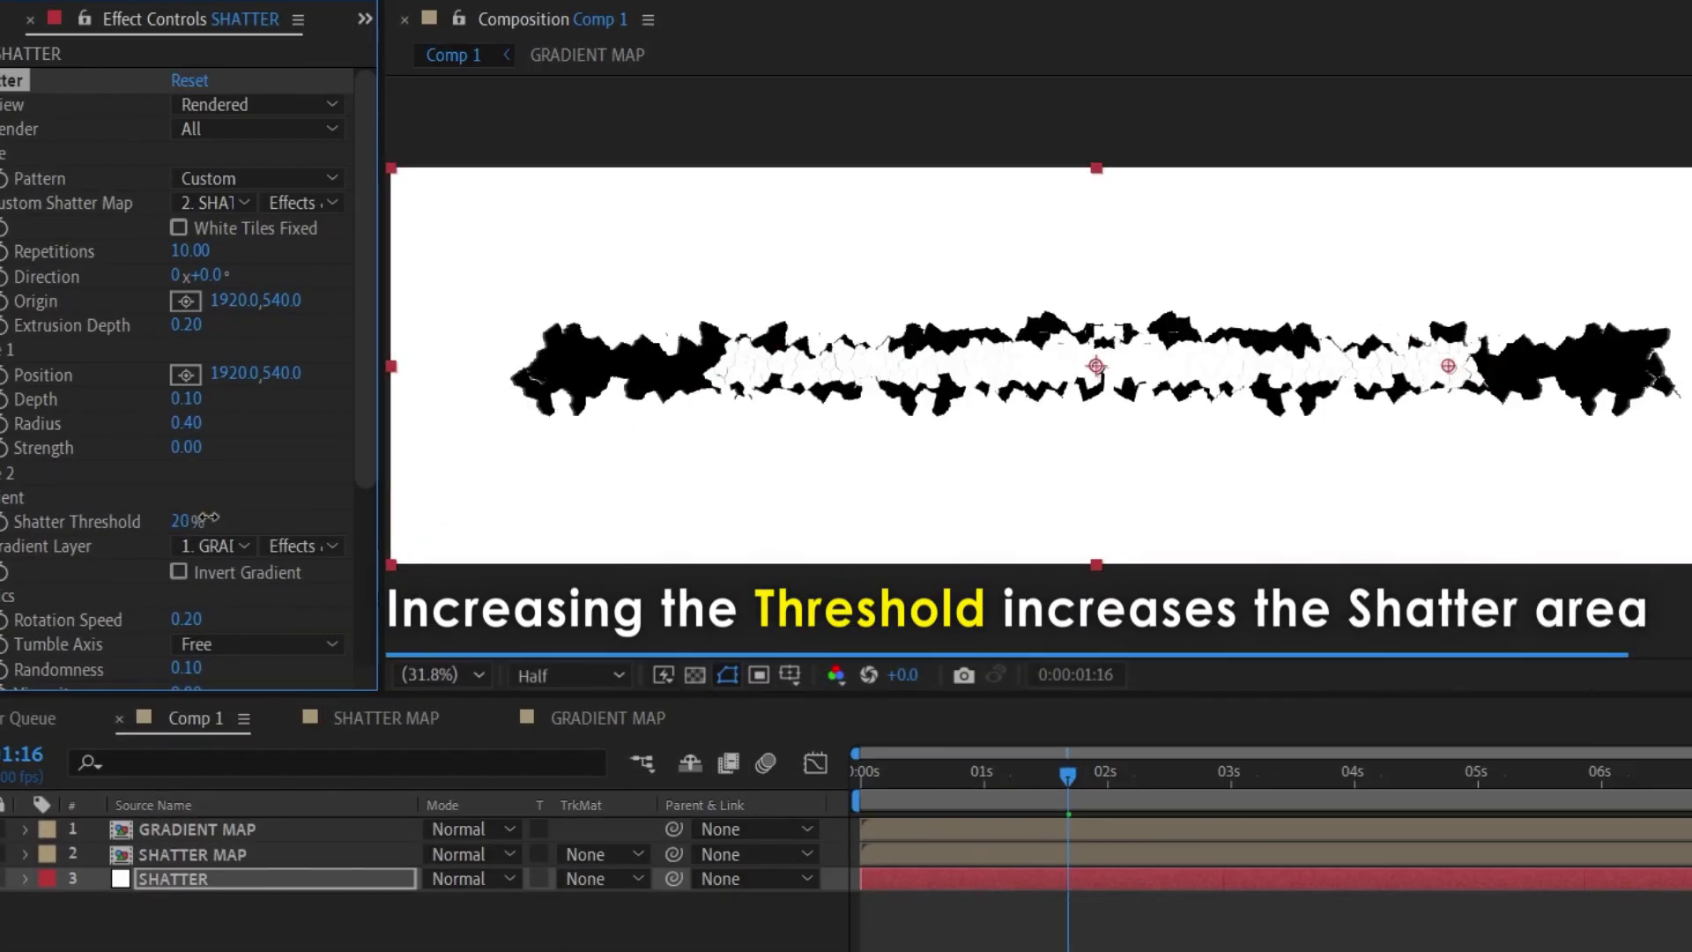
pyautogui.moveTo(213, 517); pyautogui.dragTo(218, 516)
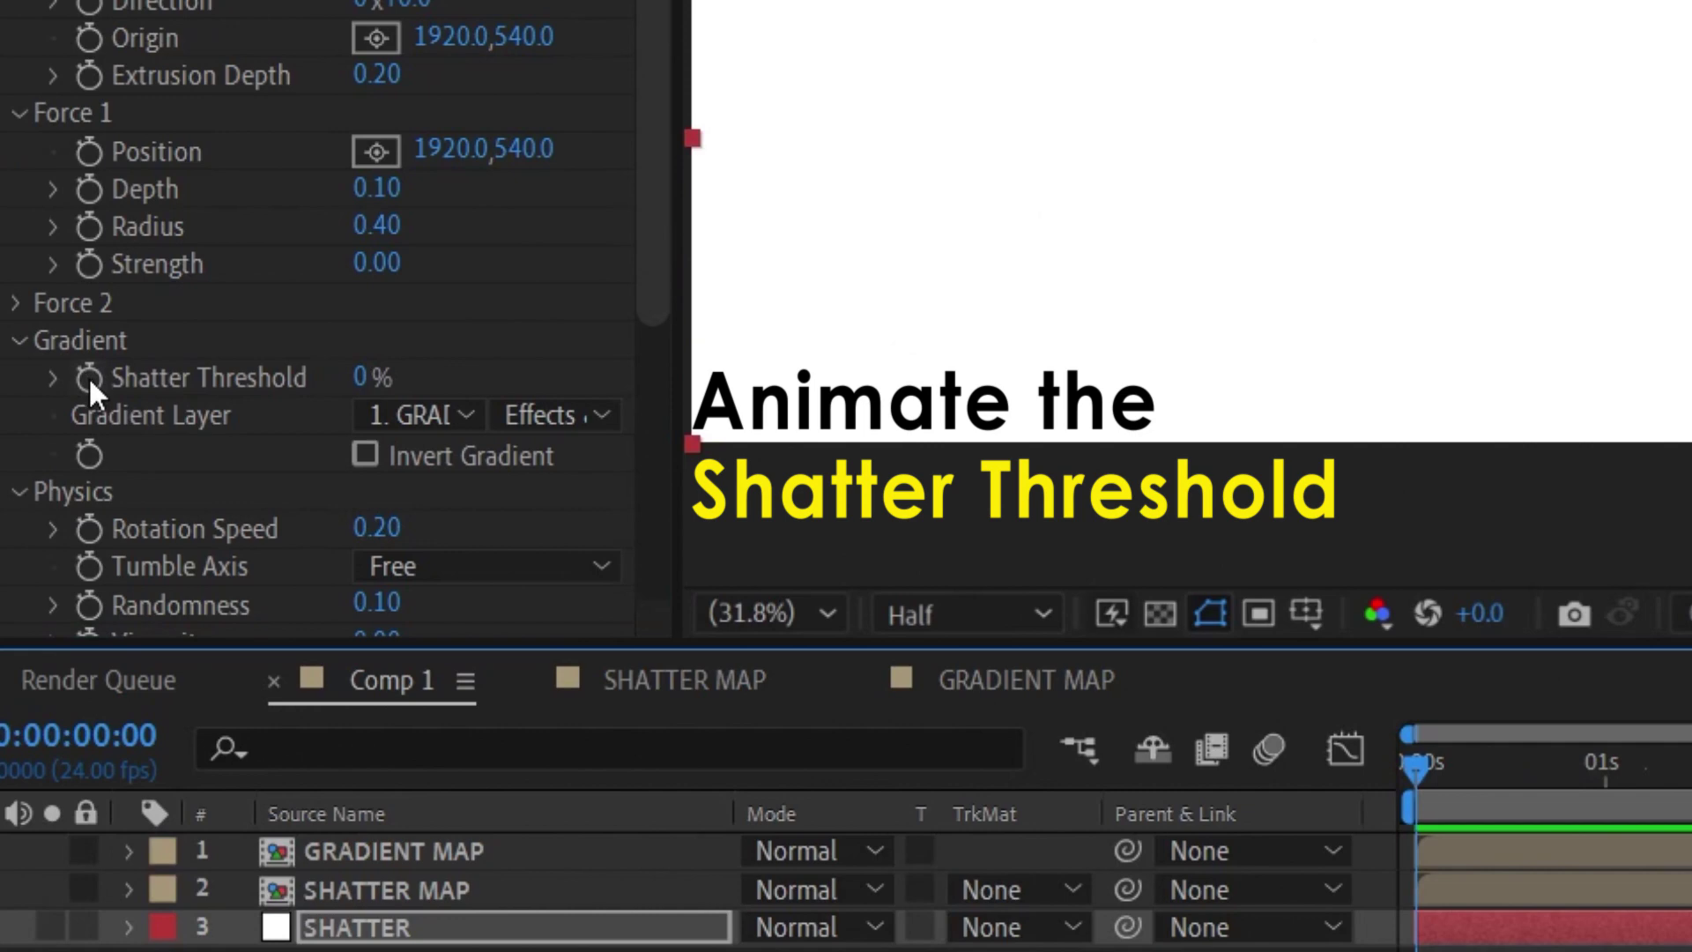
pyautogui.click(88, 377)
pyautogui.moveTo(1415, 768); pyautogui.dragTo(1660, 670)
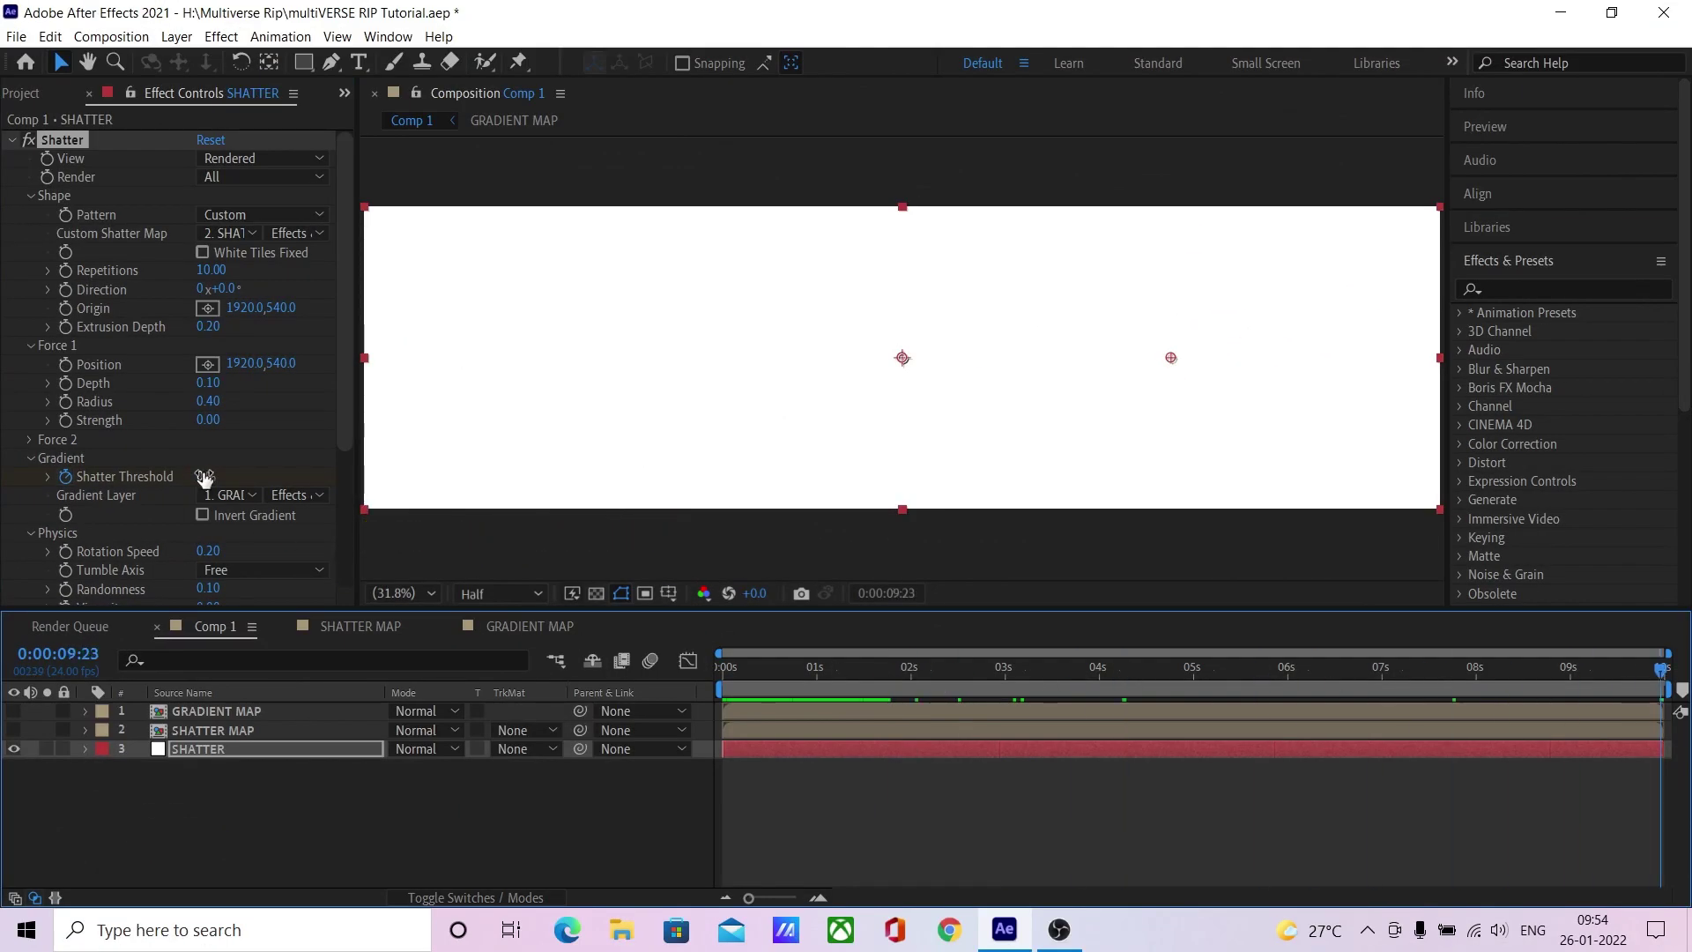
pyautogui.moveTo(205, 477); pyautogui.dragTo(222, 477)
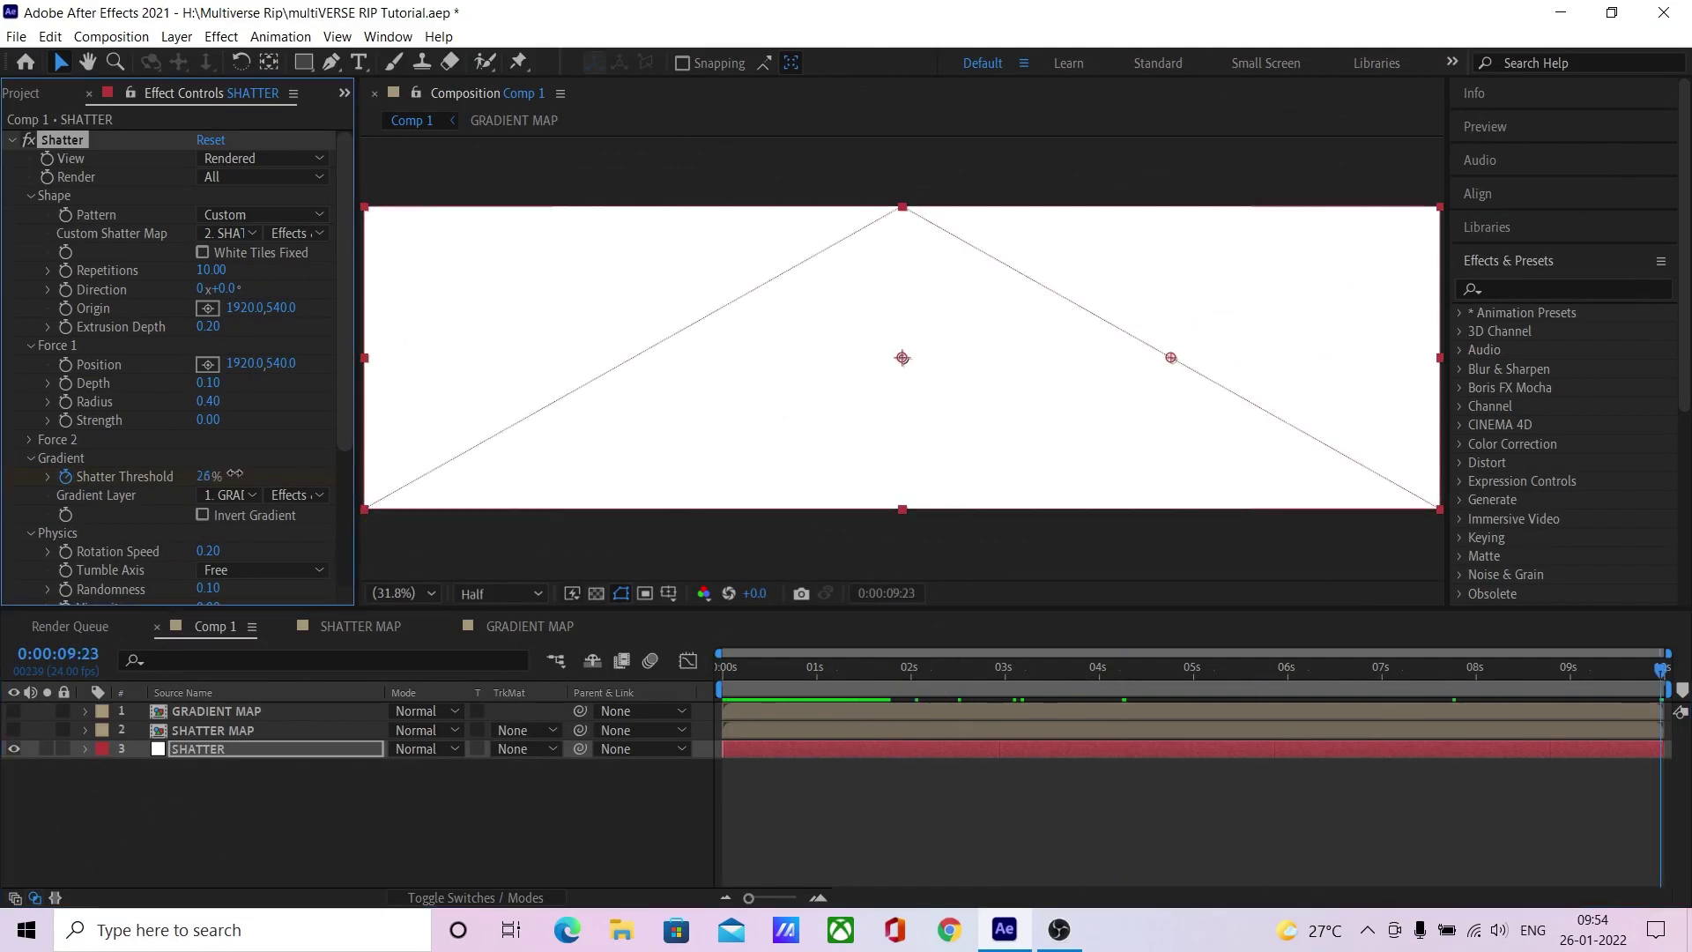
pyautogui.click(203, 476)
pyautogui.write('40')
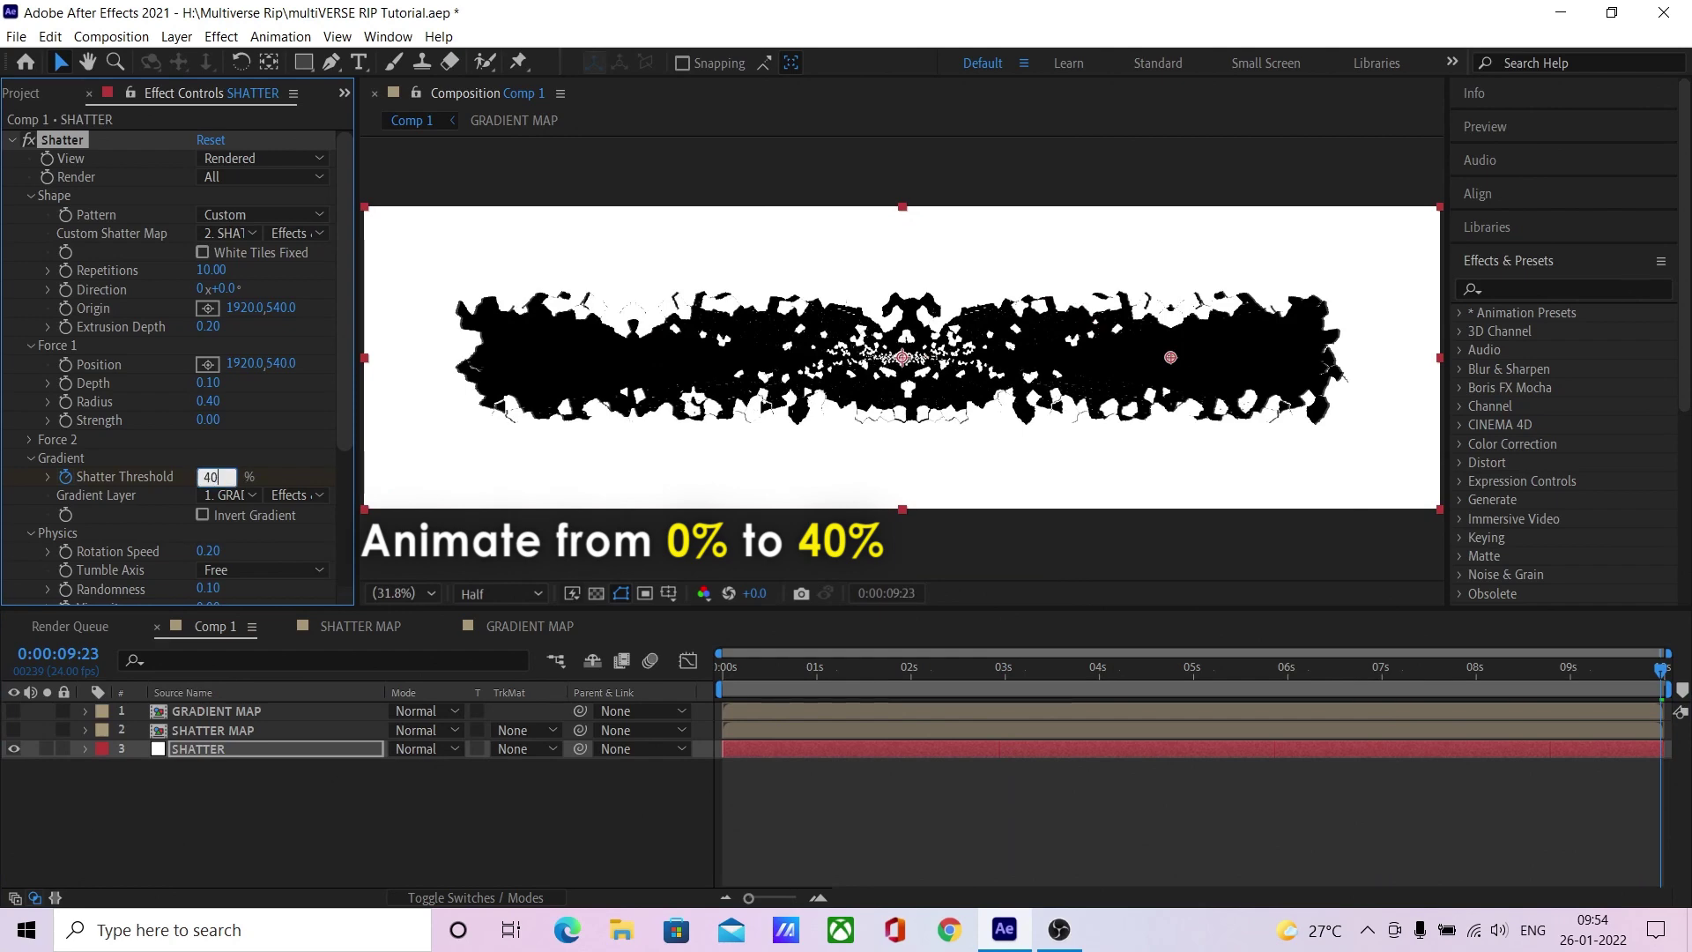
pyautogui.press('Return')
pyautogui.click(721, 670)
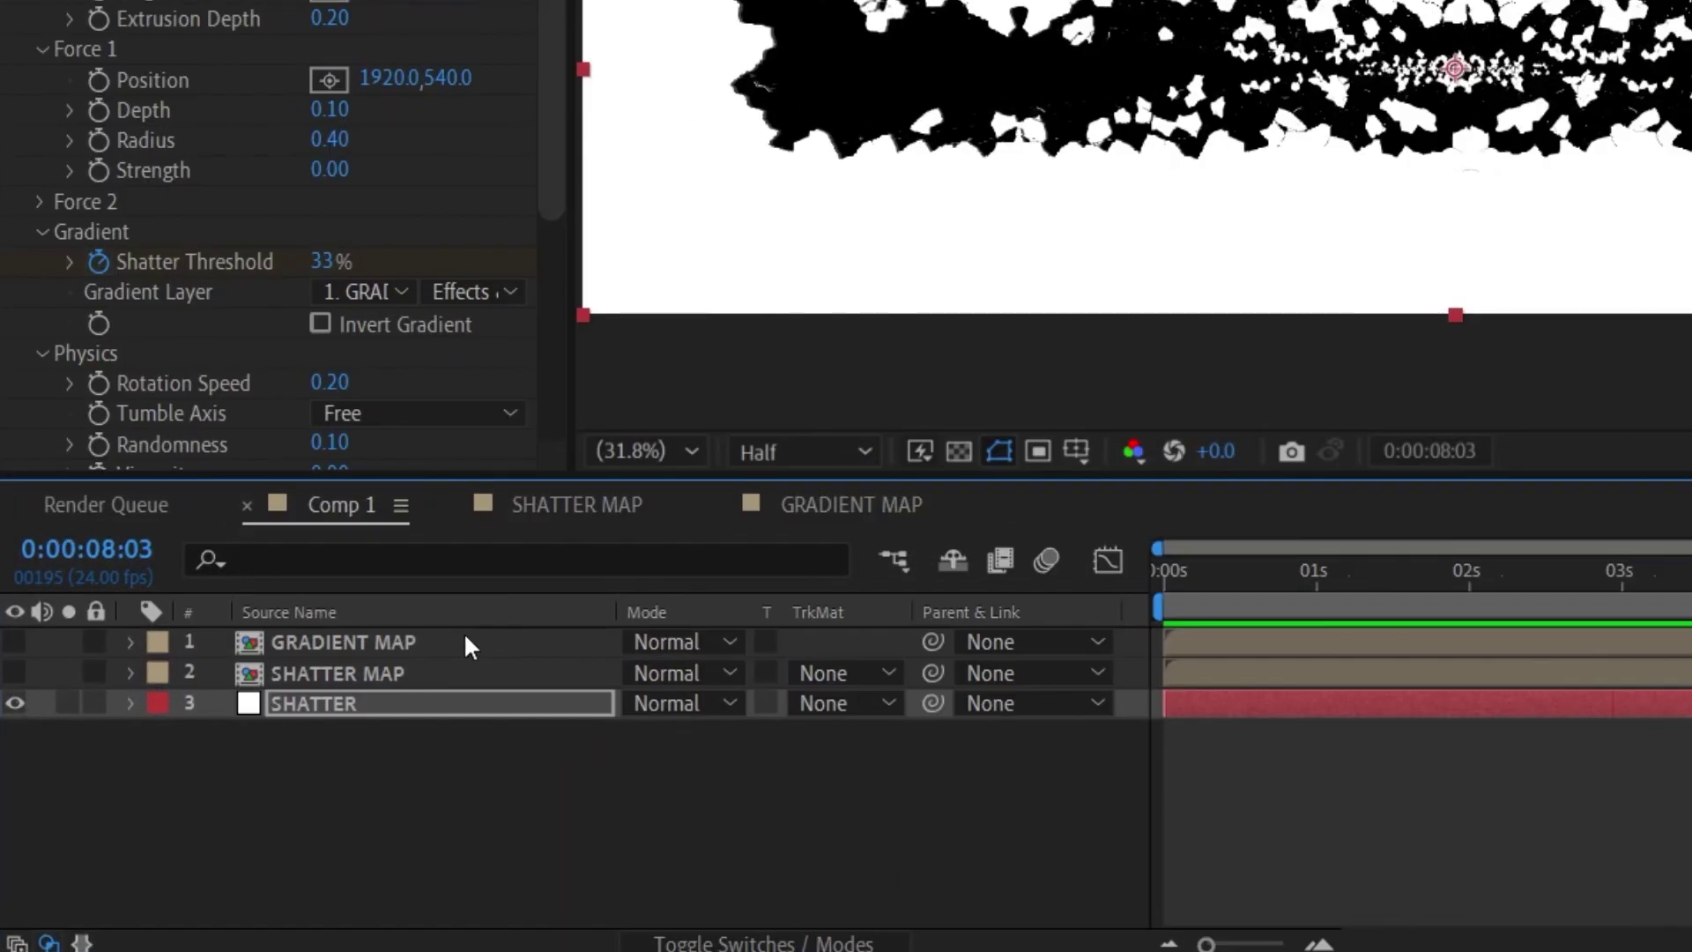
# Step: Inside GRADIENT MAP, add an adjustment layer with Turbulent Displace applied
pyautogui.doubleClick(465, 642)
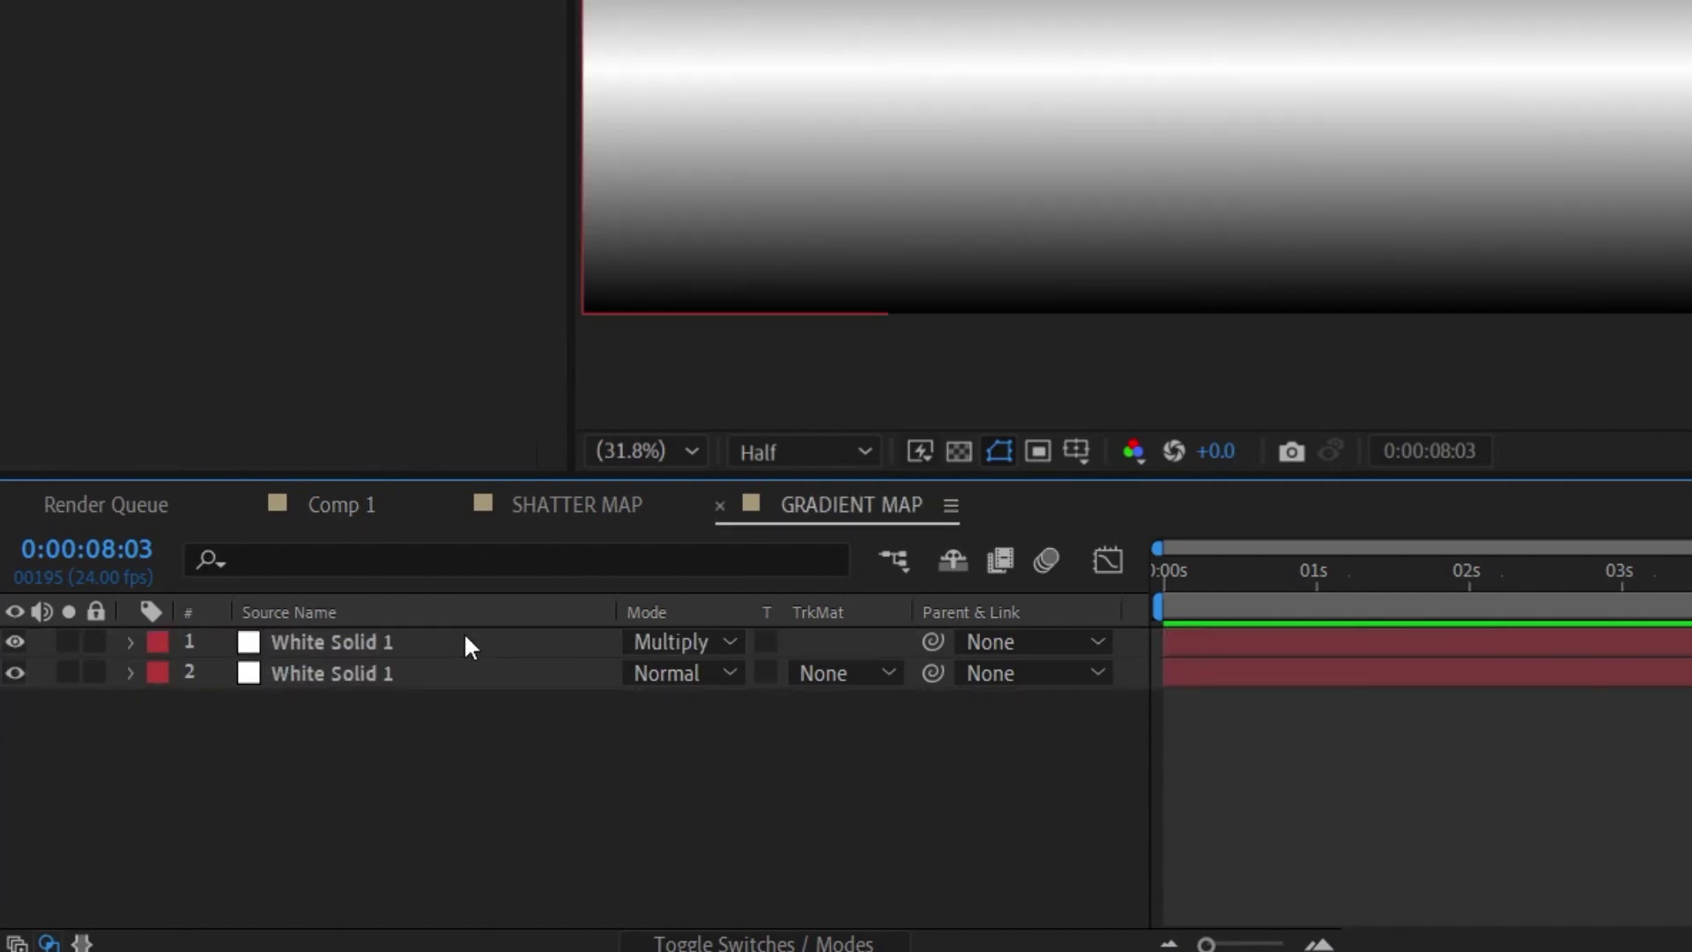
pyautogui.rightClick(446, 811)
pyautogui.moveTo(522, 445)
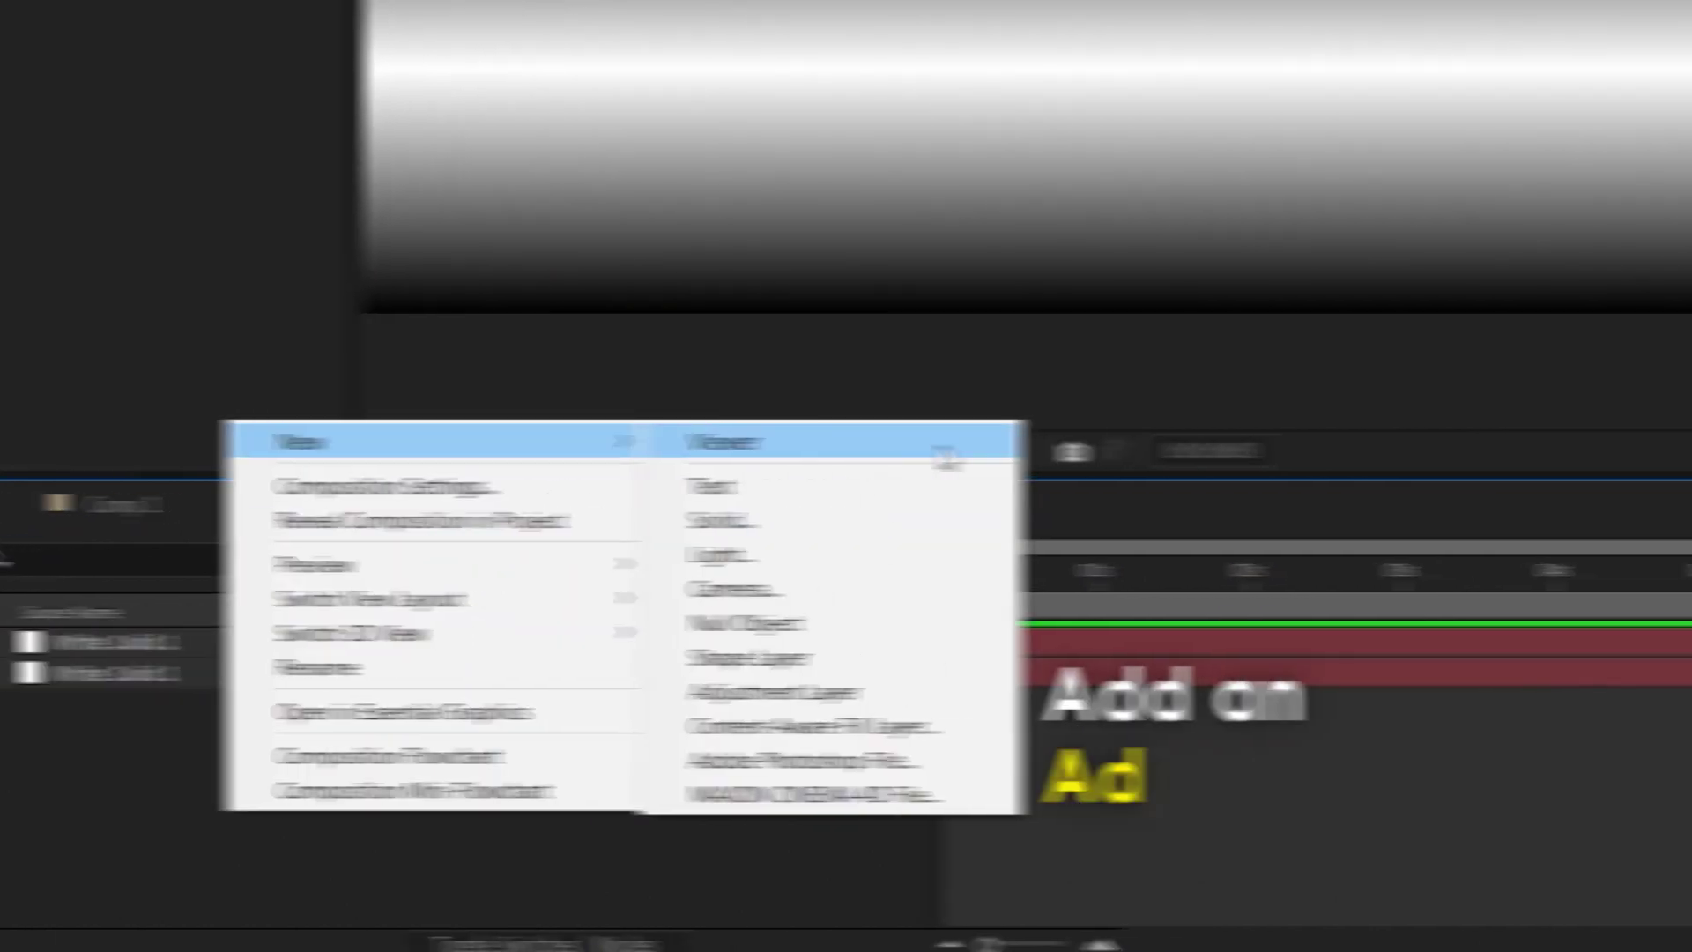
pyautogui.click(674, 696)
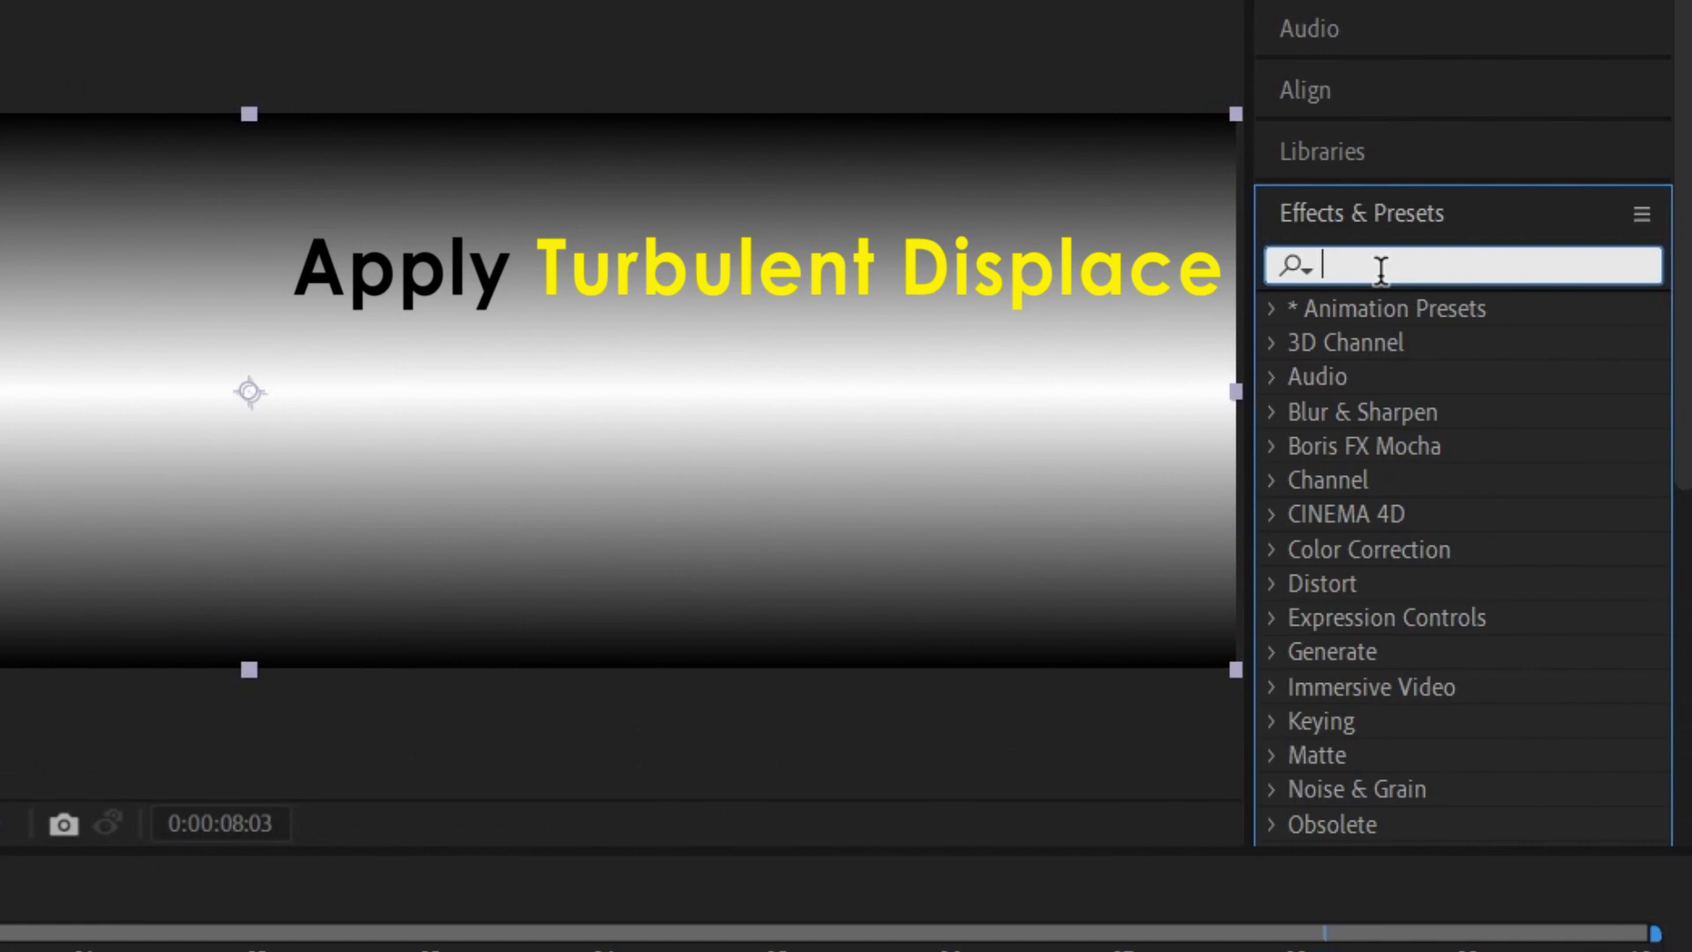
pyautogui.write('turbulent')
pyautogui.doubleClick(1476, 340)
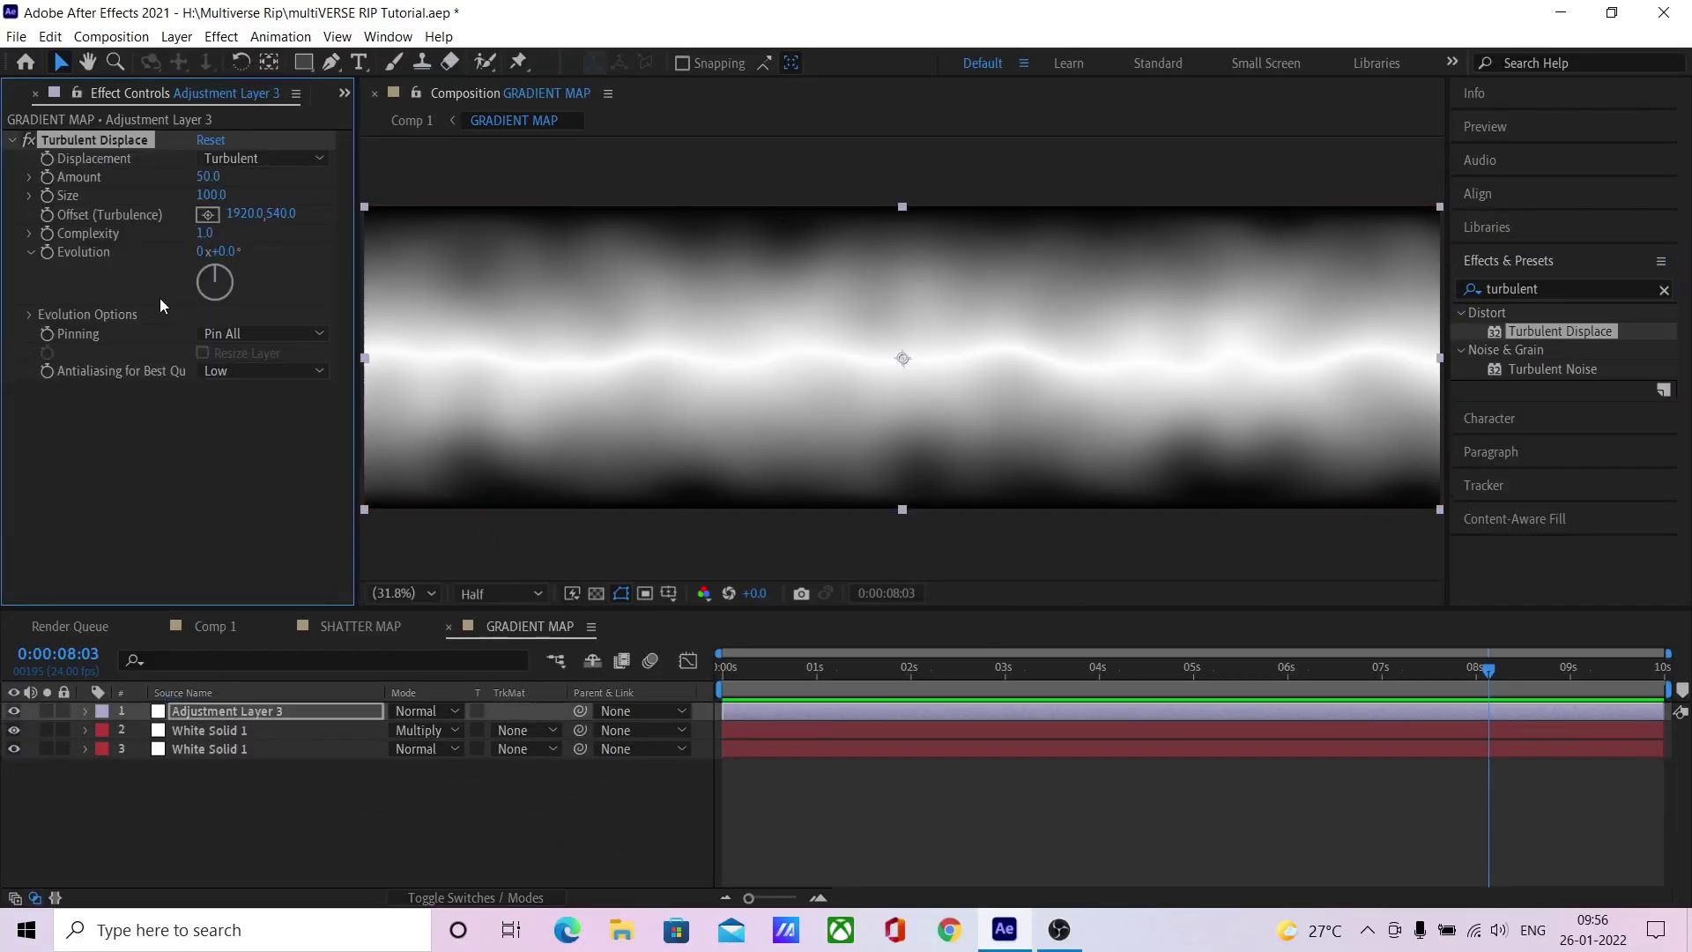
# Step: Tune Turbulent Displace toward Amount 50 and Size 206, checking the shatter in Comp 1
pyautogui.moveTo(211, 193); pyautogui.dragTo(573, 182)
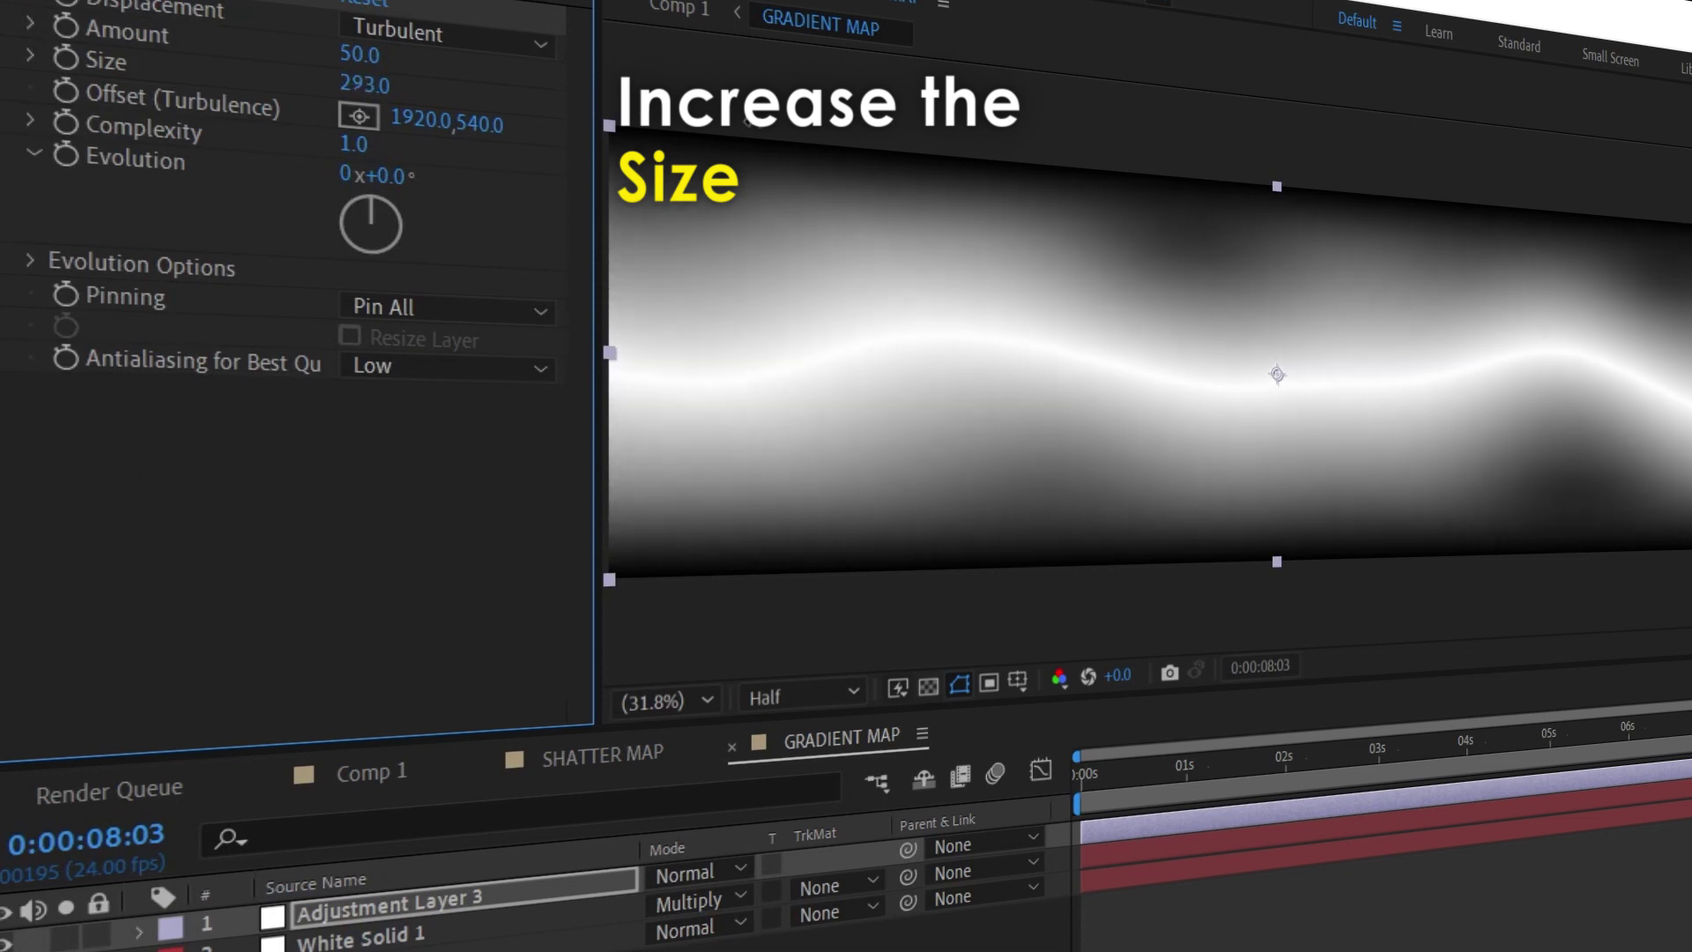
pyautogui.moveTo(918, 118); pyautogui.dragTo(397, 121)
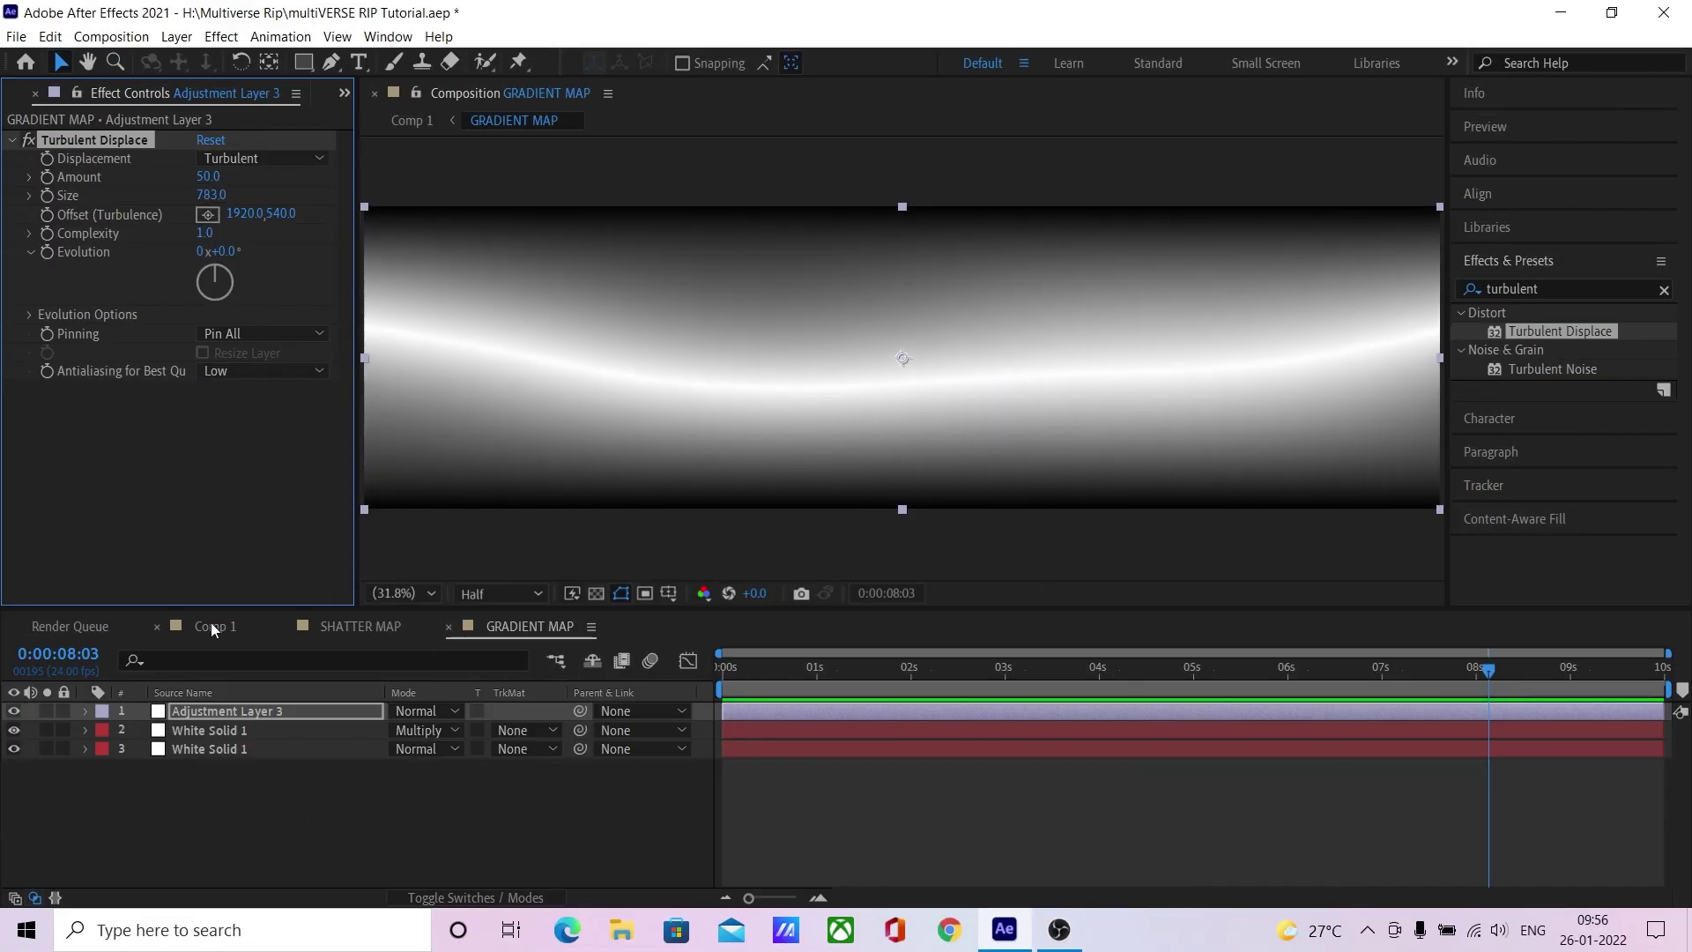
pyautogui.click(212, 626)
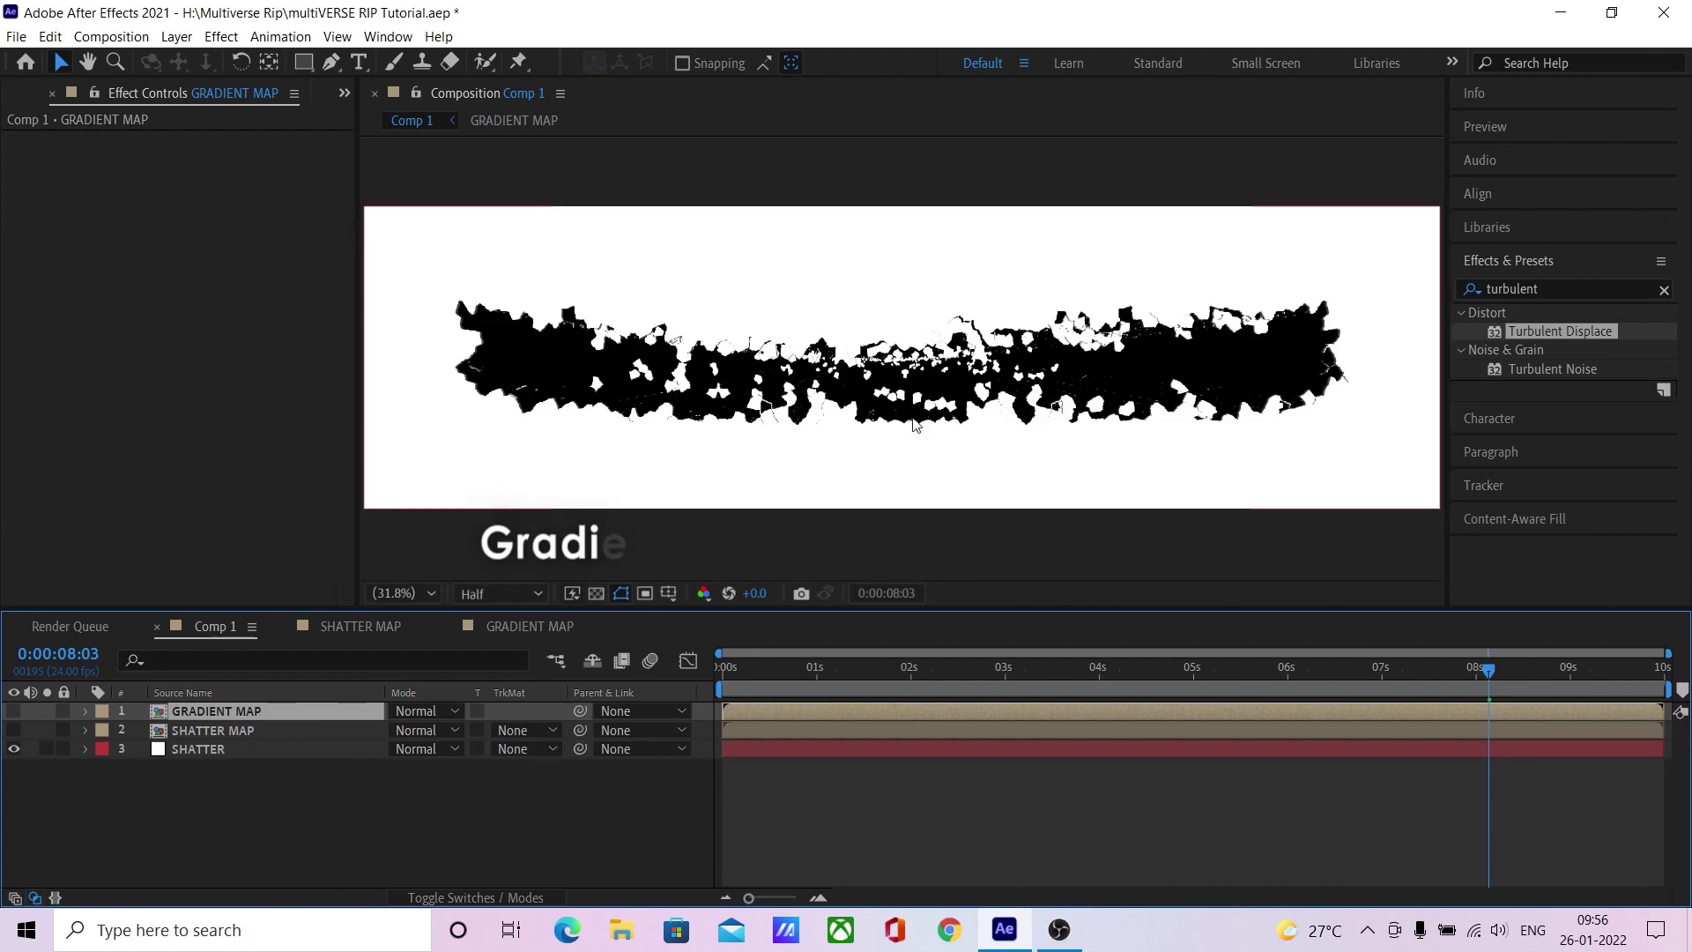
pyautogui.doubleClick(278, 711)
pyautogui.moveTo(207, 195); pyautogui.dragTo(214, 192)
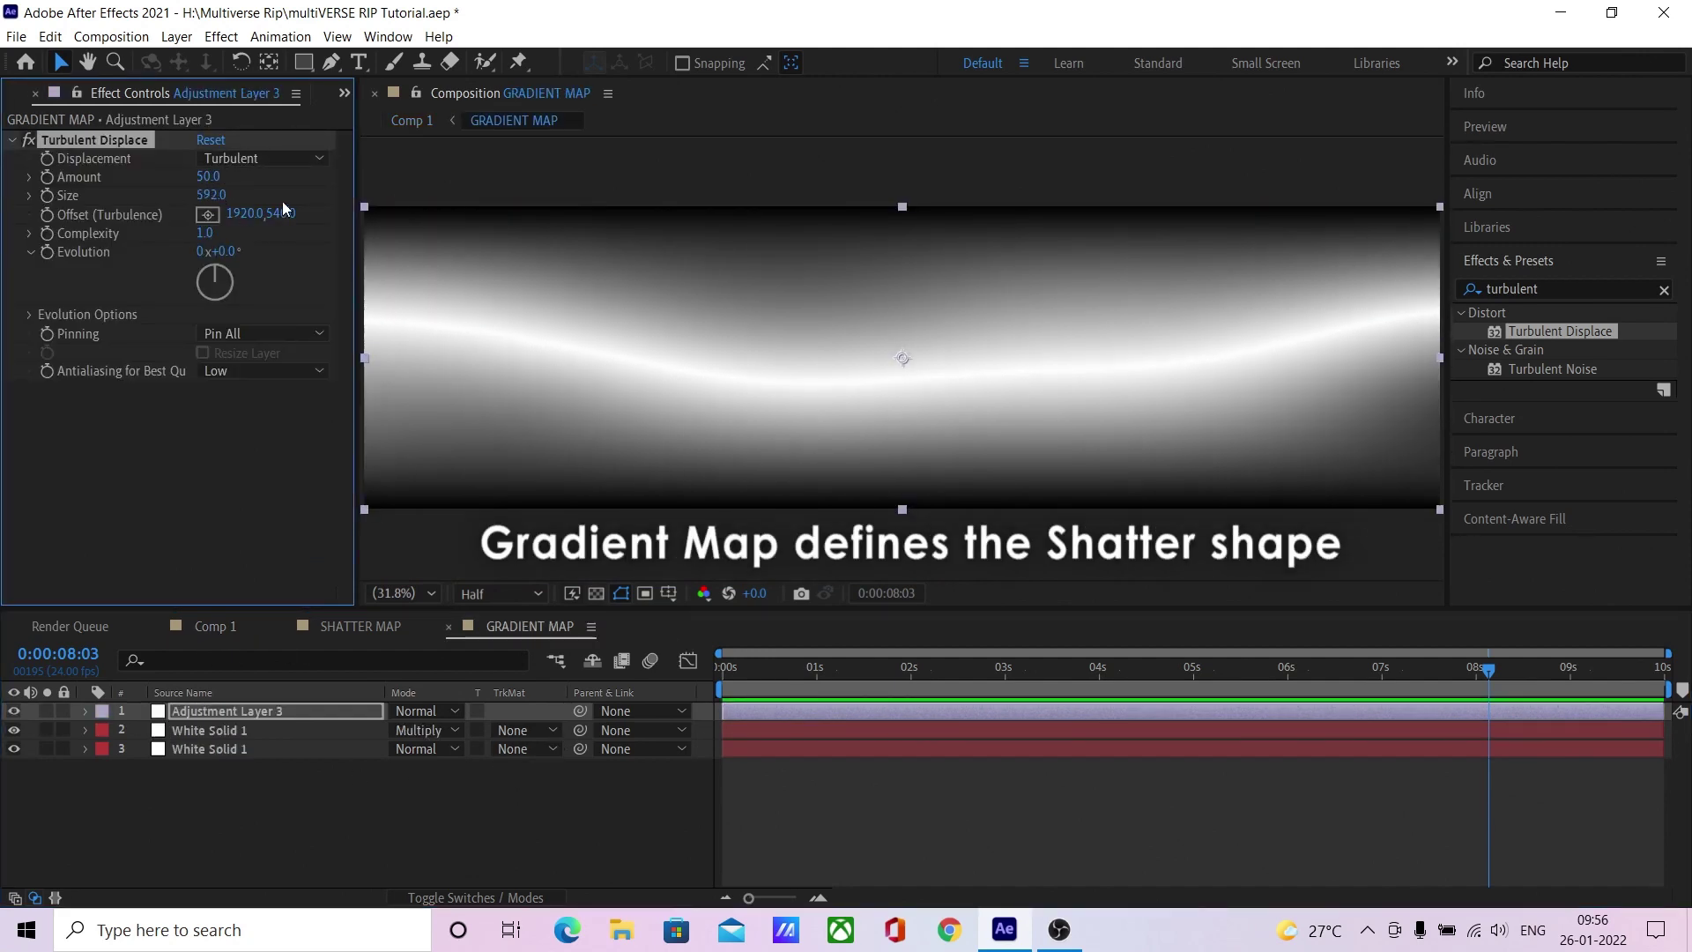
pyautogui.click(220, 625)
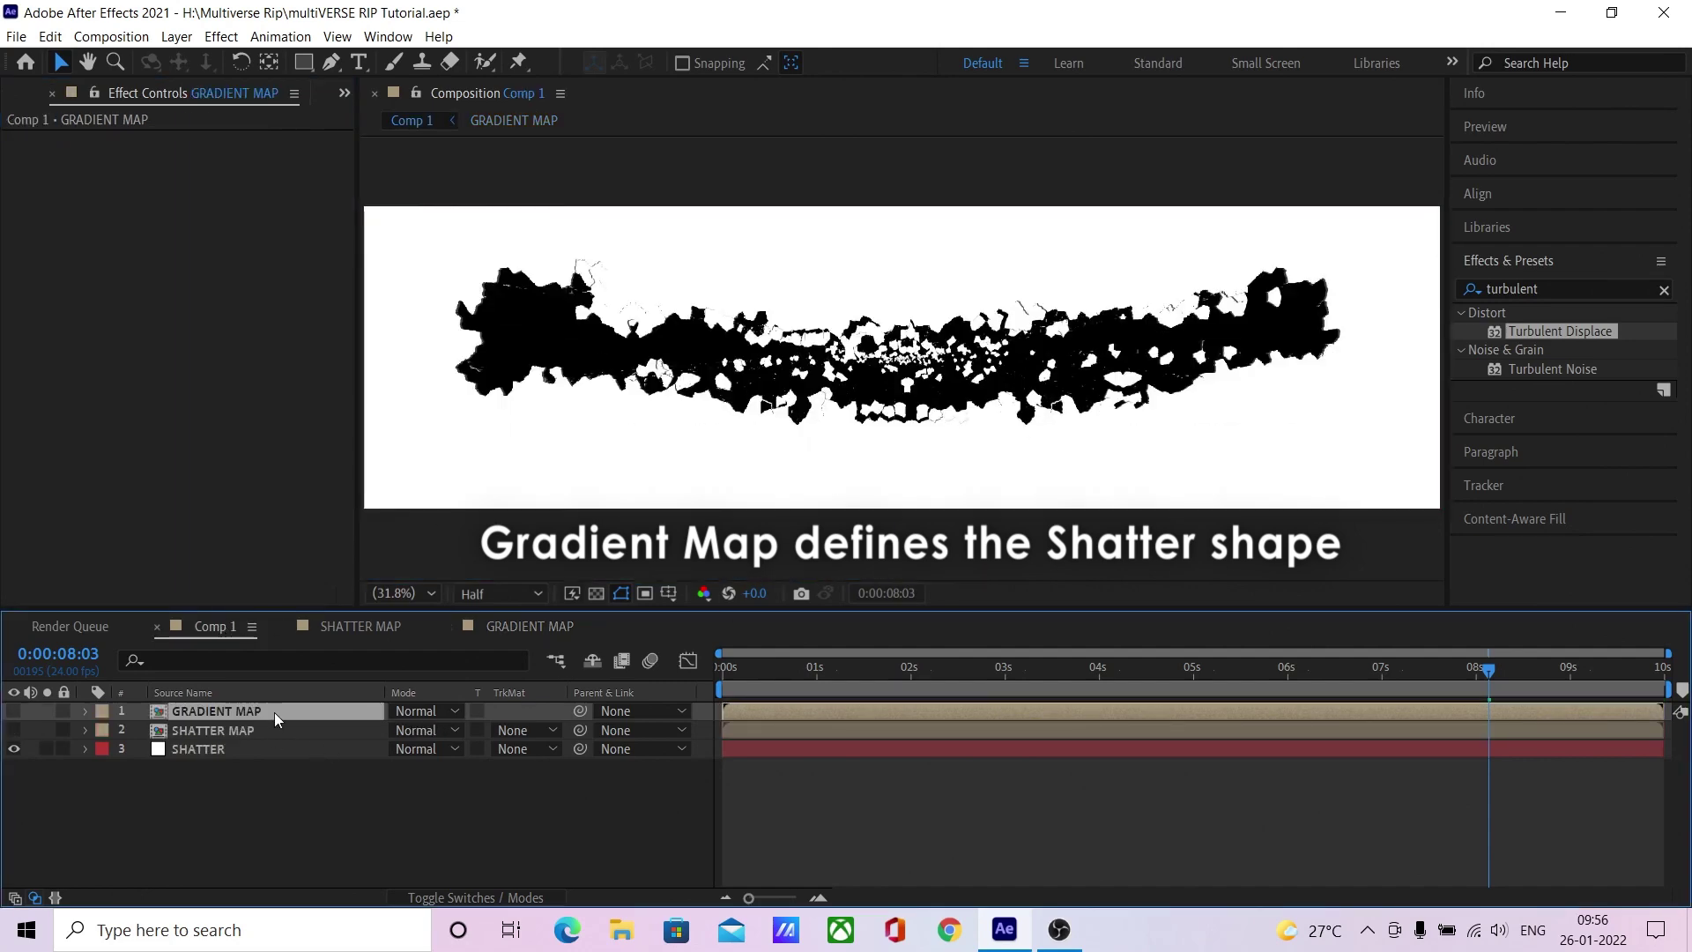
pyautogui.doubleClick(273, 712)
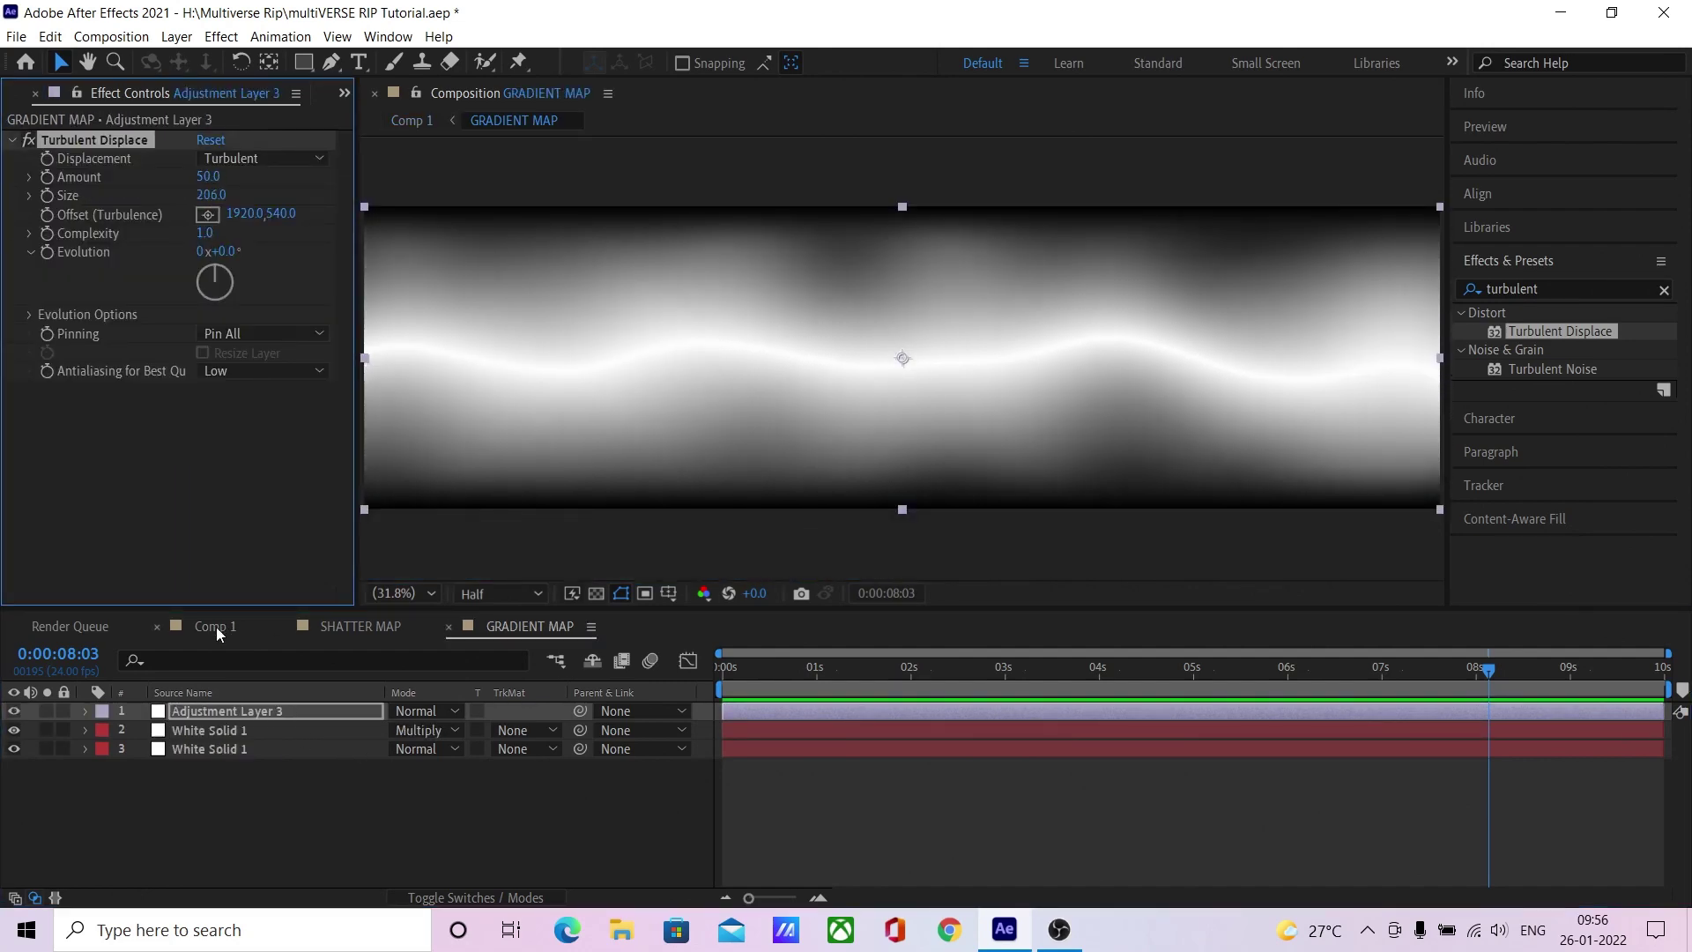
pyautogui.click(215, 627)
pyautogui.doubleClick(270, 710)
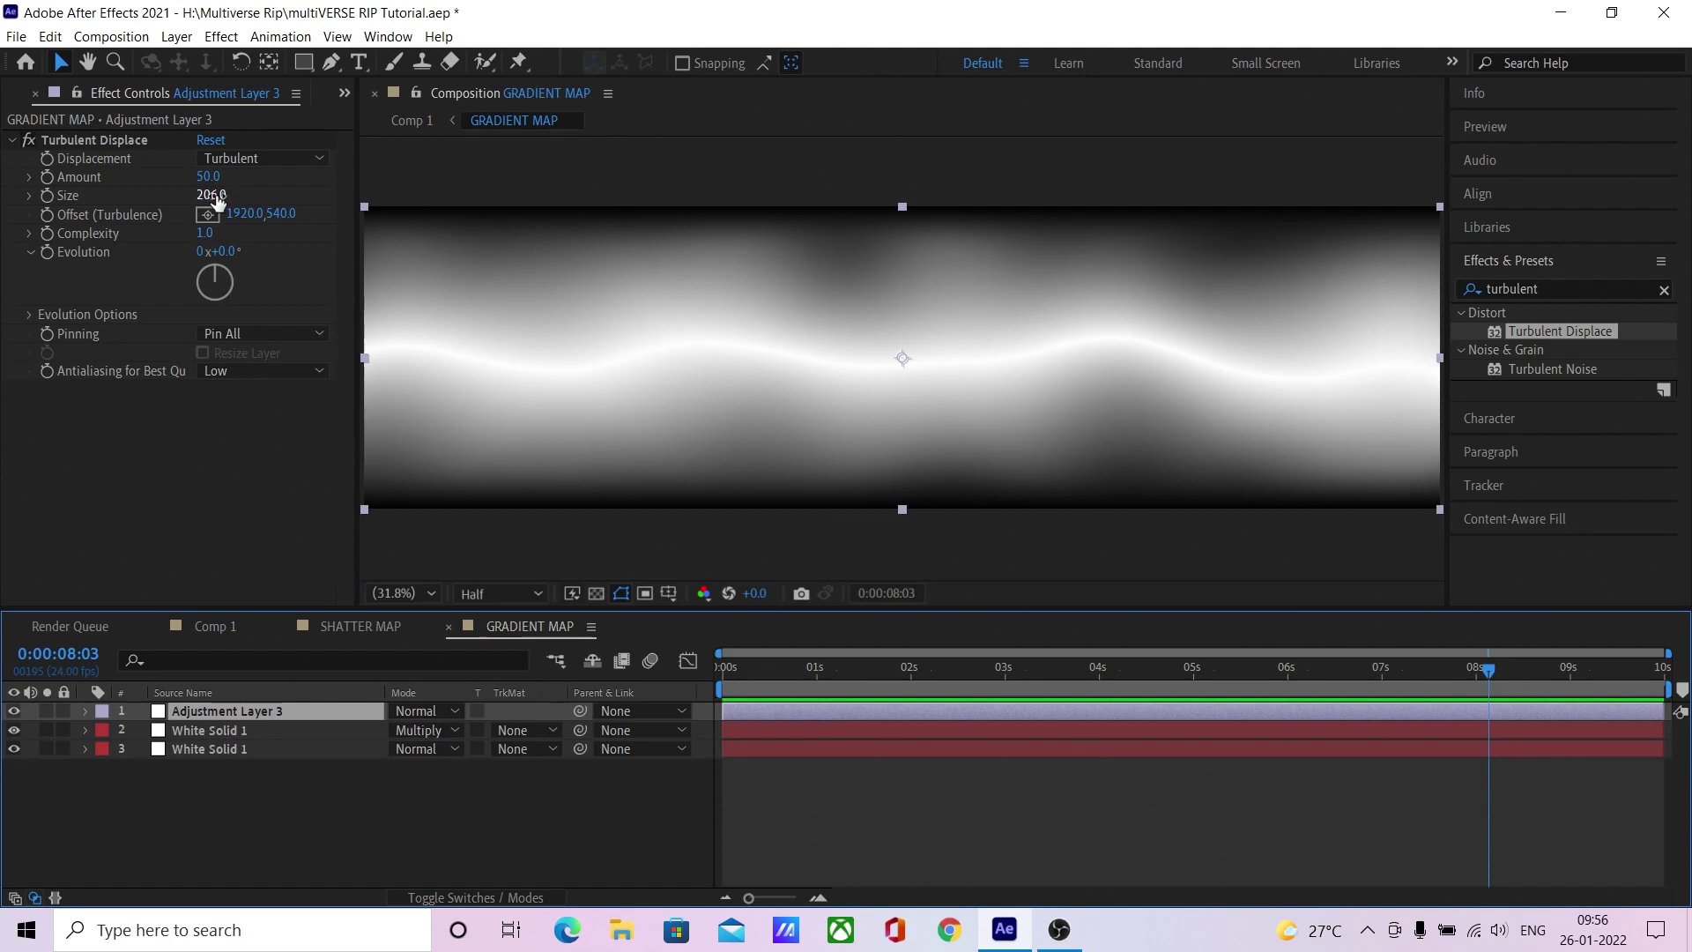
pyautogui.click(214, 200)
pyautogui.write('770')
pyautogui.hotkey('ctrl', 'y')
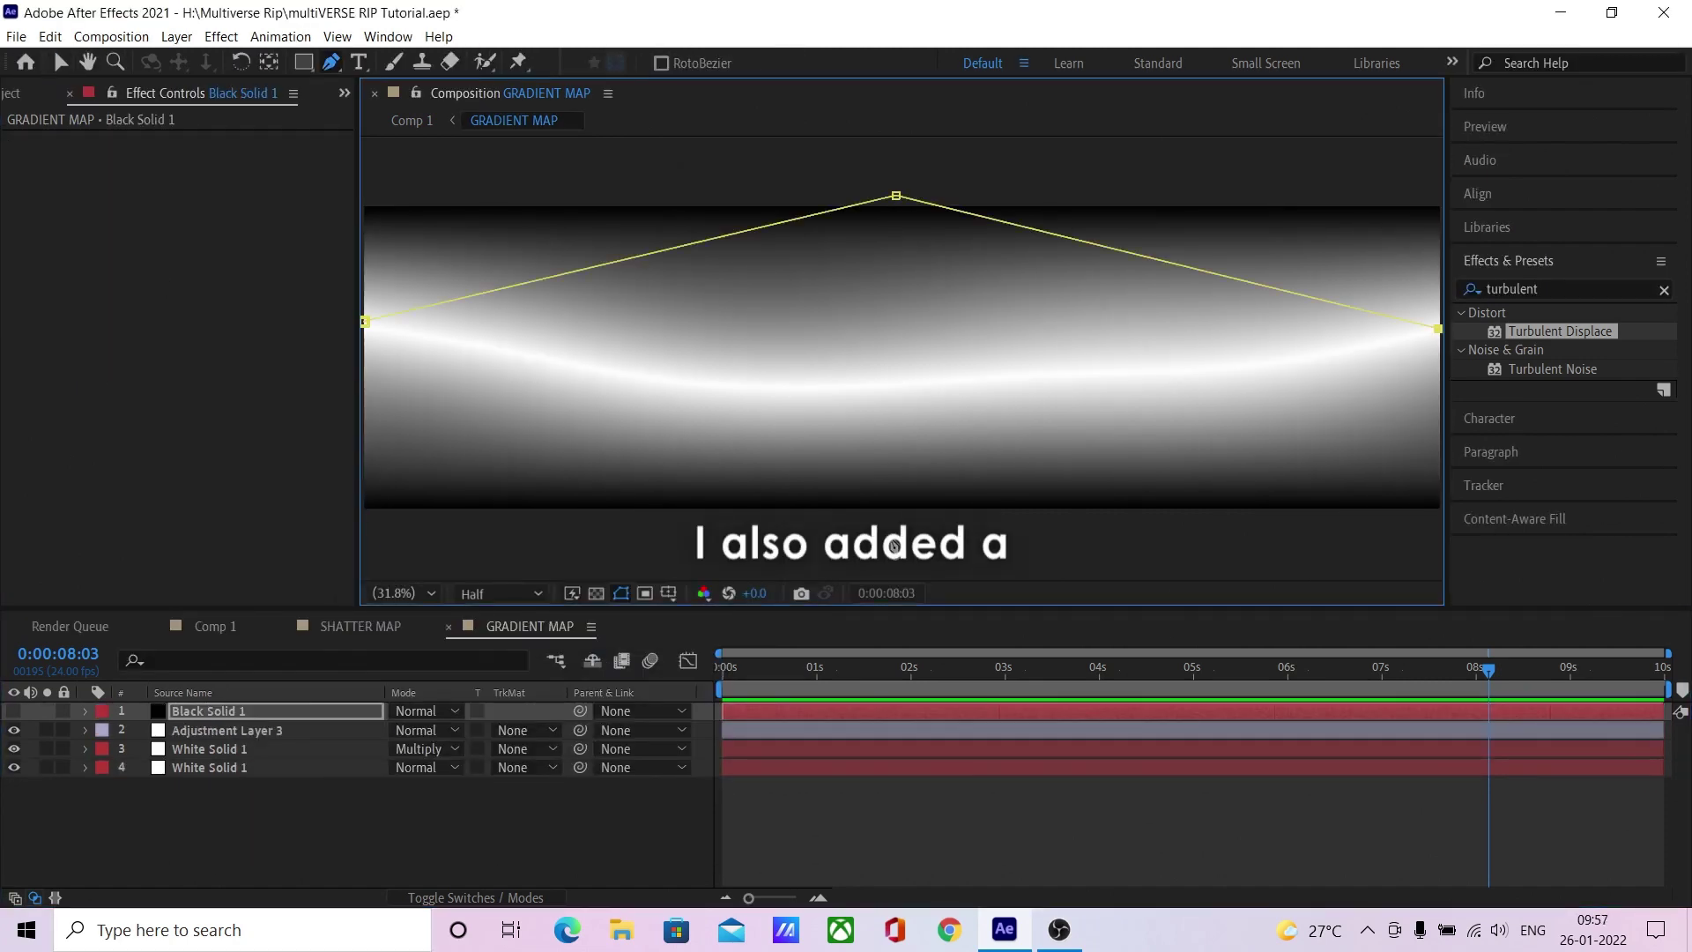
# Step: Curve Black Solid 1's diamond mask into a lens shape and preview the tapered shatter
pyautogui.moveTo(365, 324); pyautogui.dragTo(586, 472)
pyautogui.moveTo(895, 196); pyautogui.dragTo(1077, 197)
pyautogui.moveTo(893, 521); pyautogui.dragTo(1266, 435)
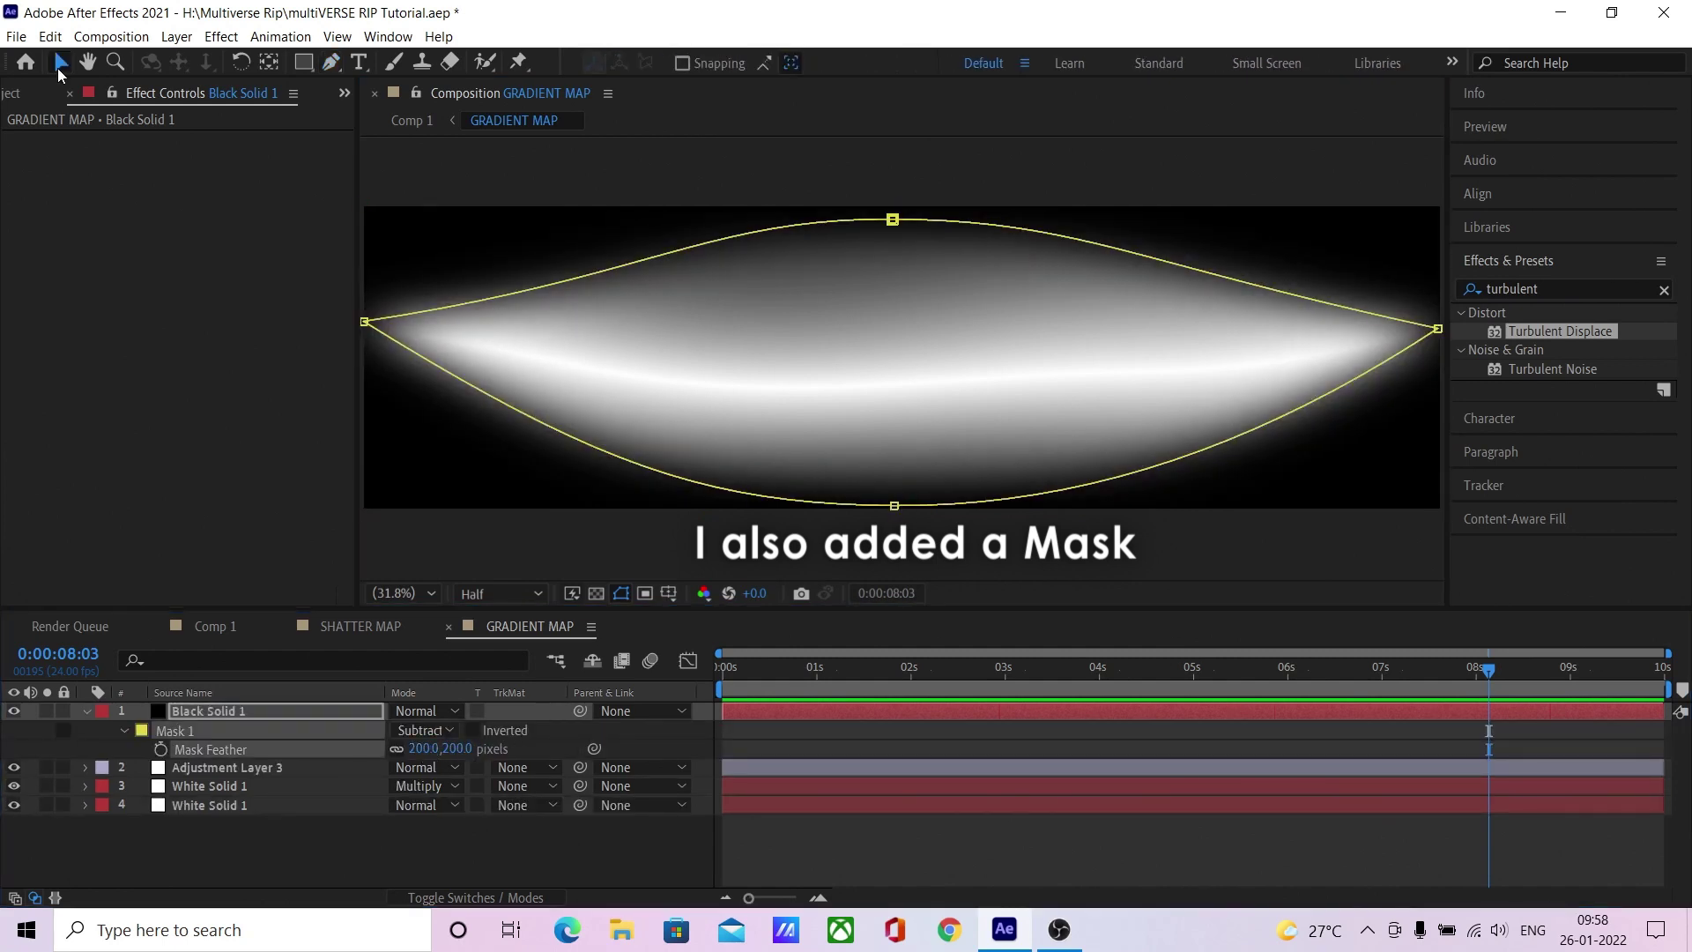
pyautogui.click(203, 626)
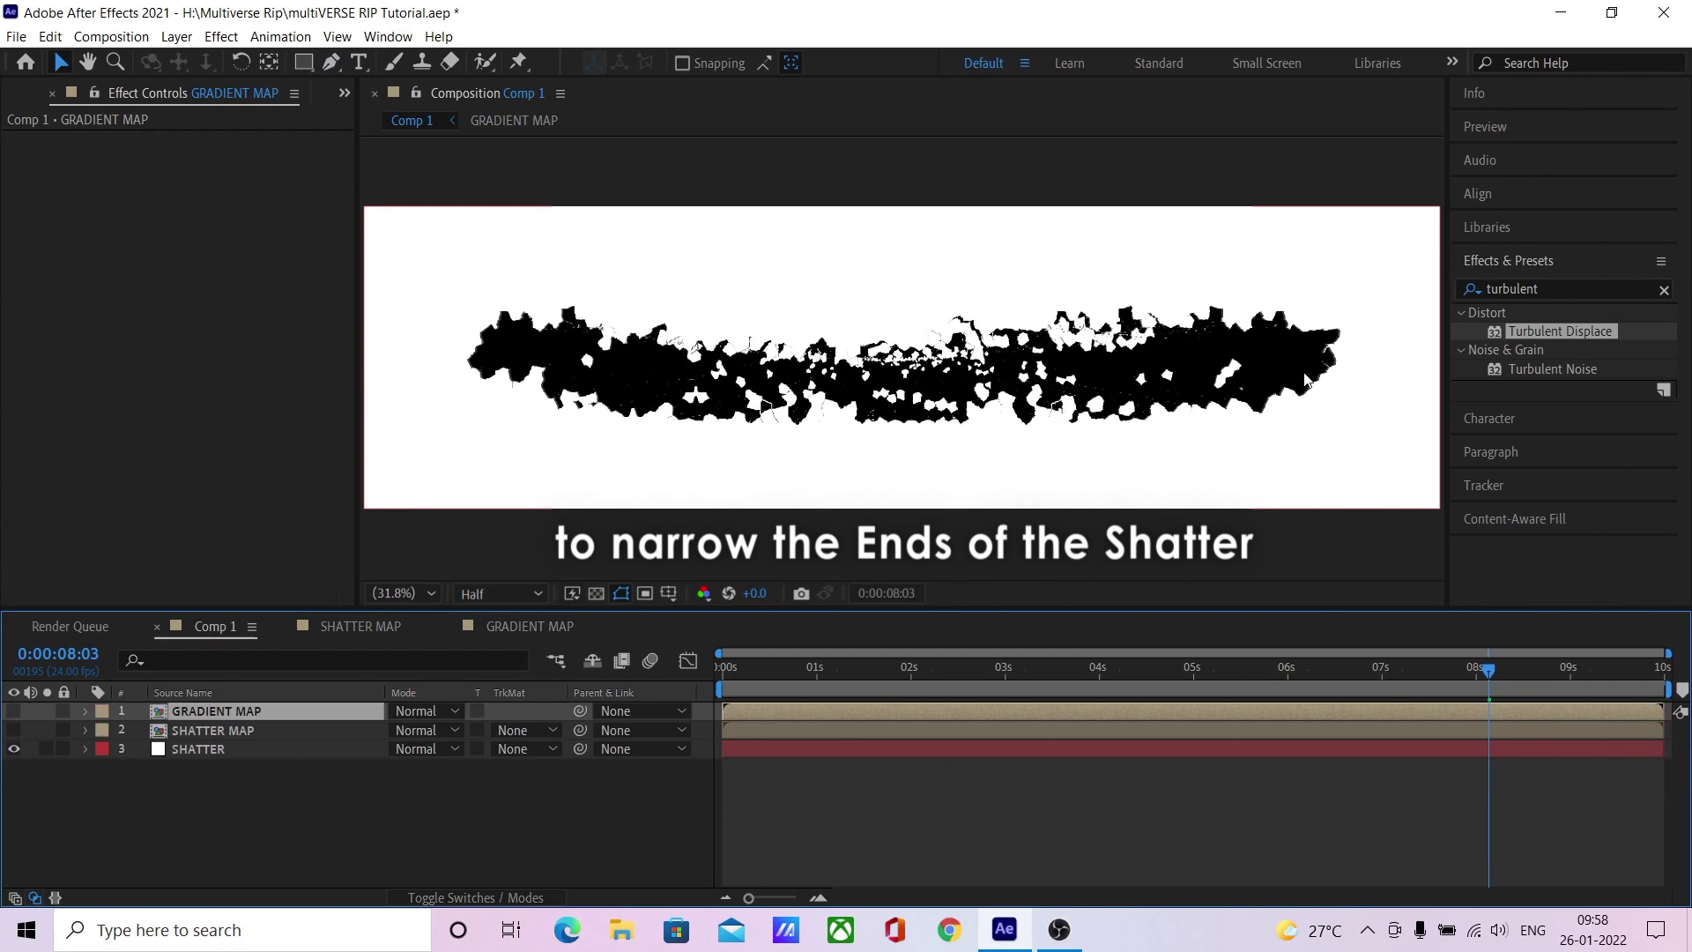
pyautogui.press('space')
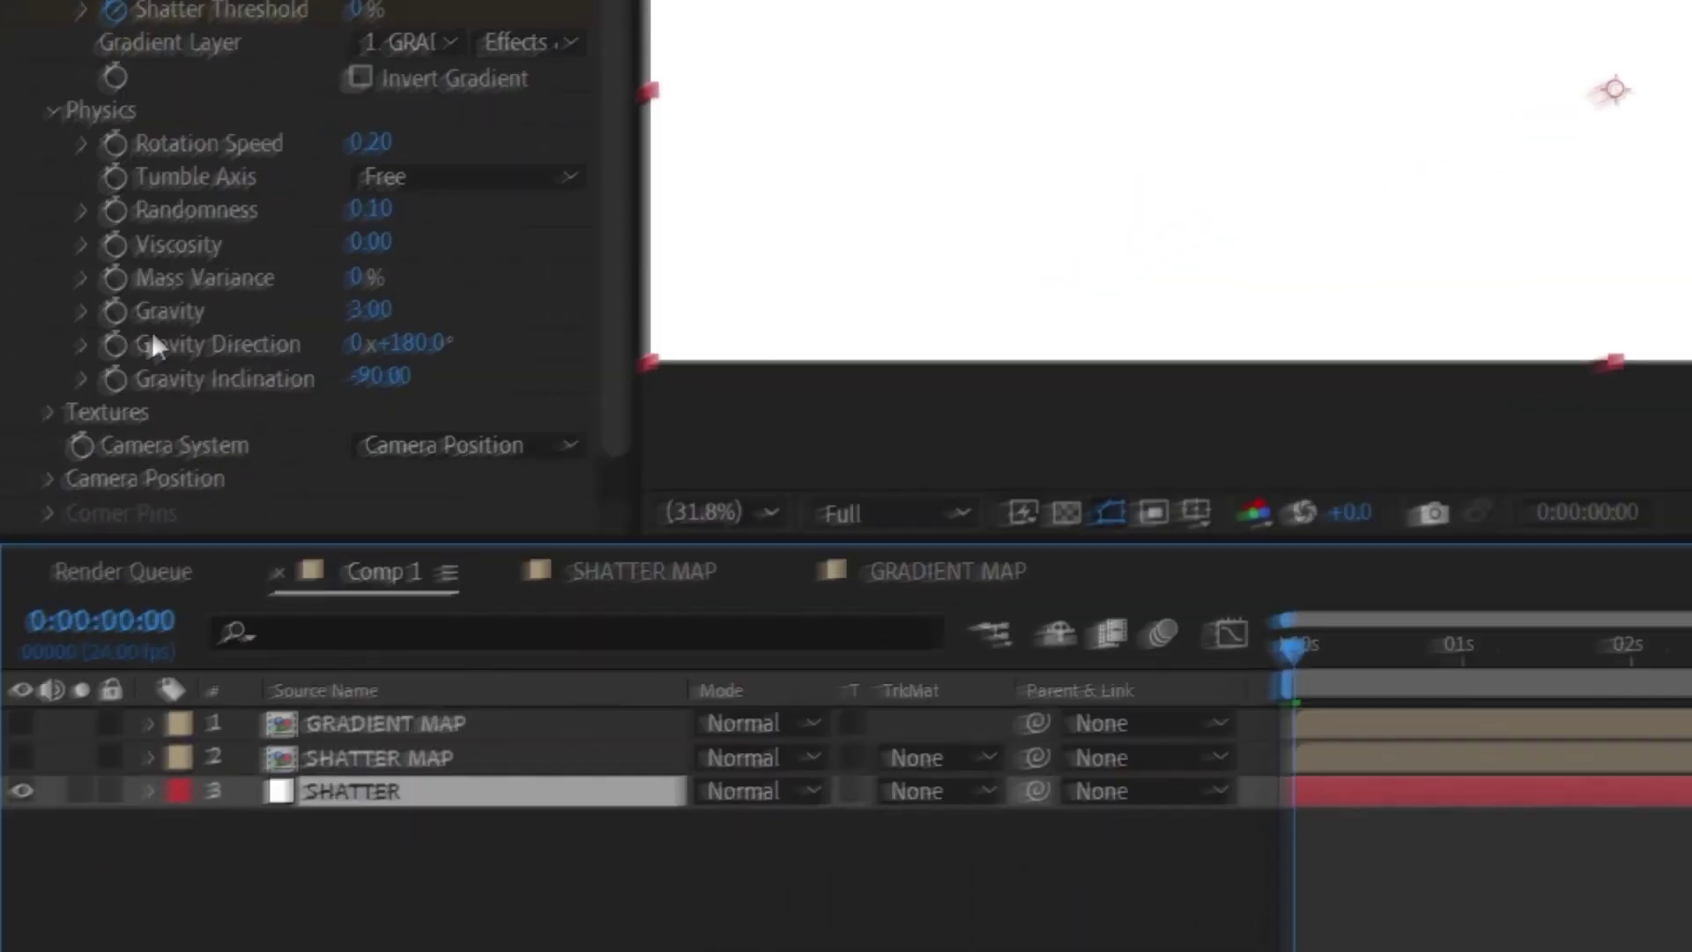
# Step: Keyframe SHATTER's Gravity at 25 at the start and preview the one-second fall
pyautogui.click(118, 311)
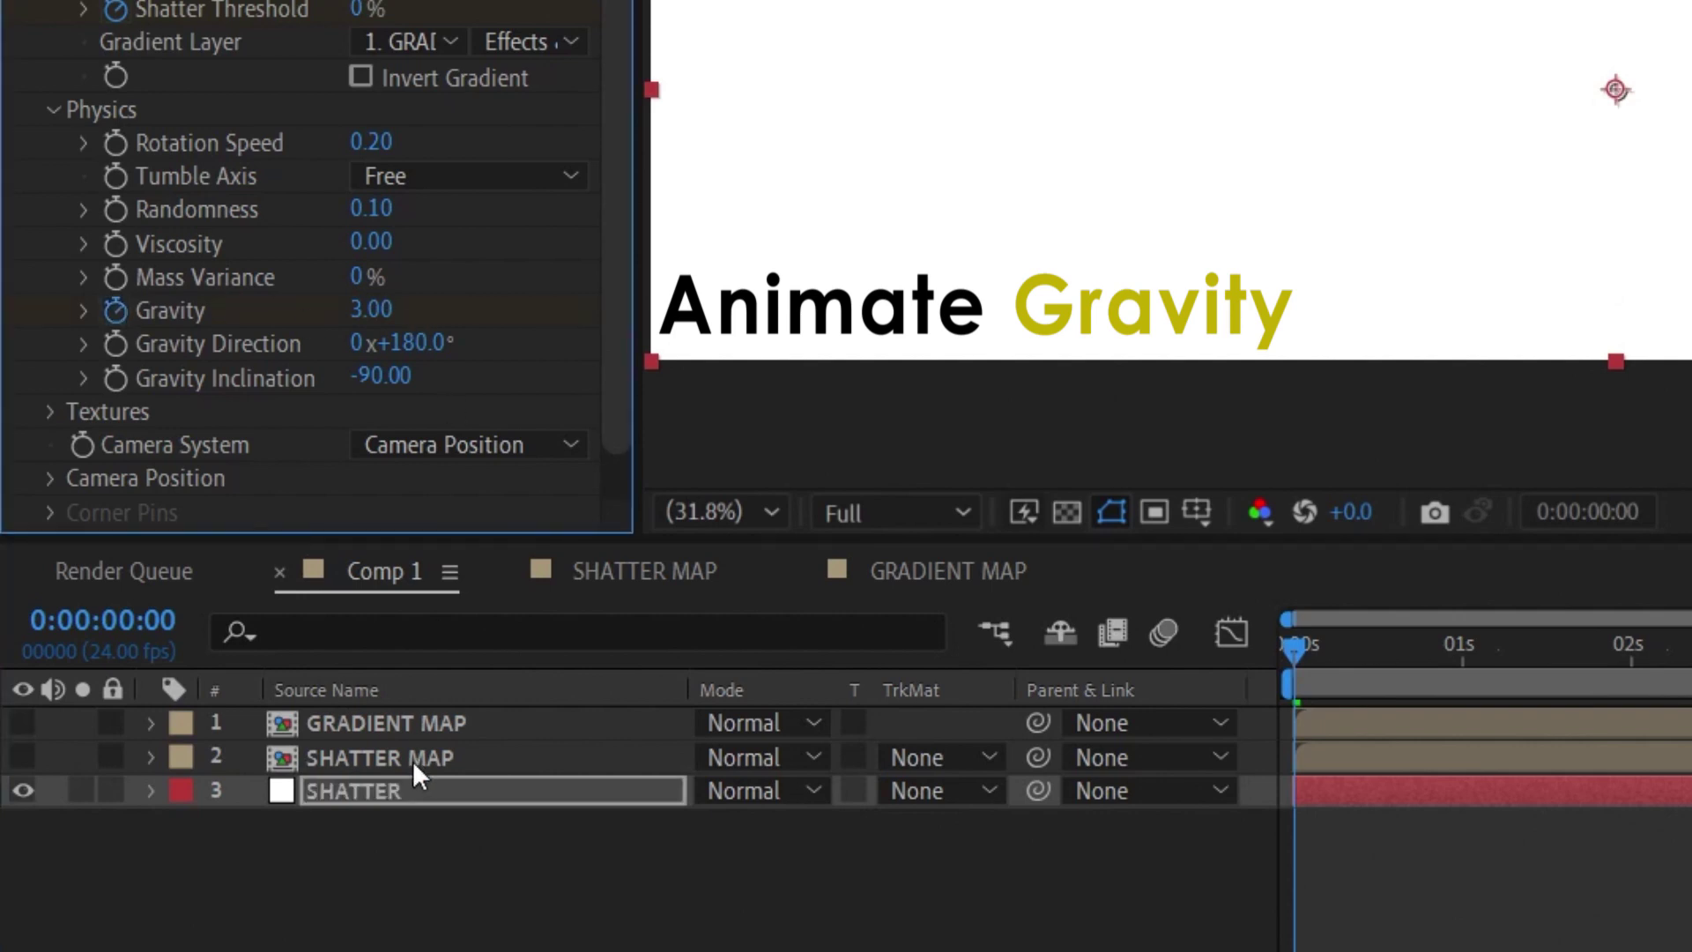
pyautogui.click(411, 790)
pyautogui.press('u')
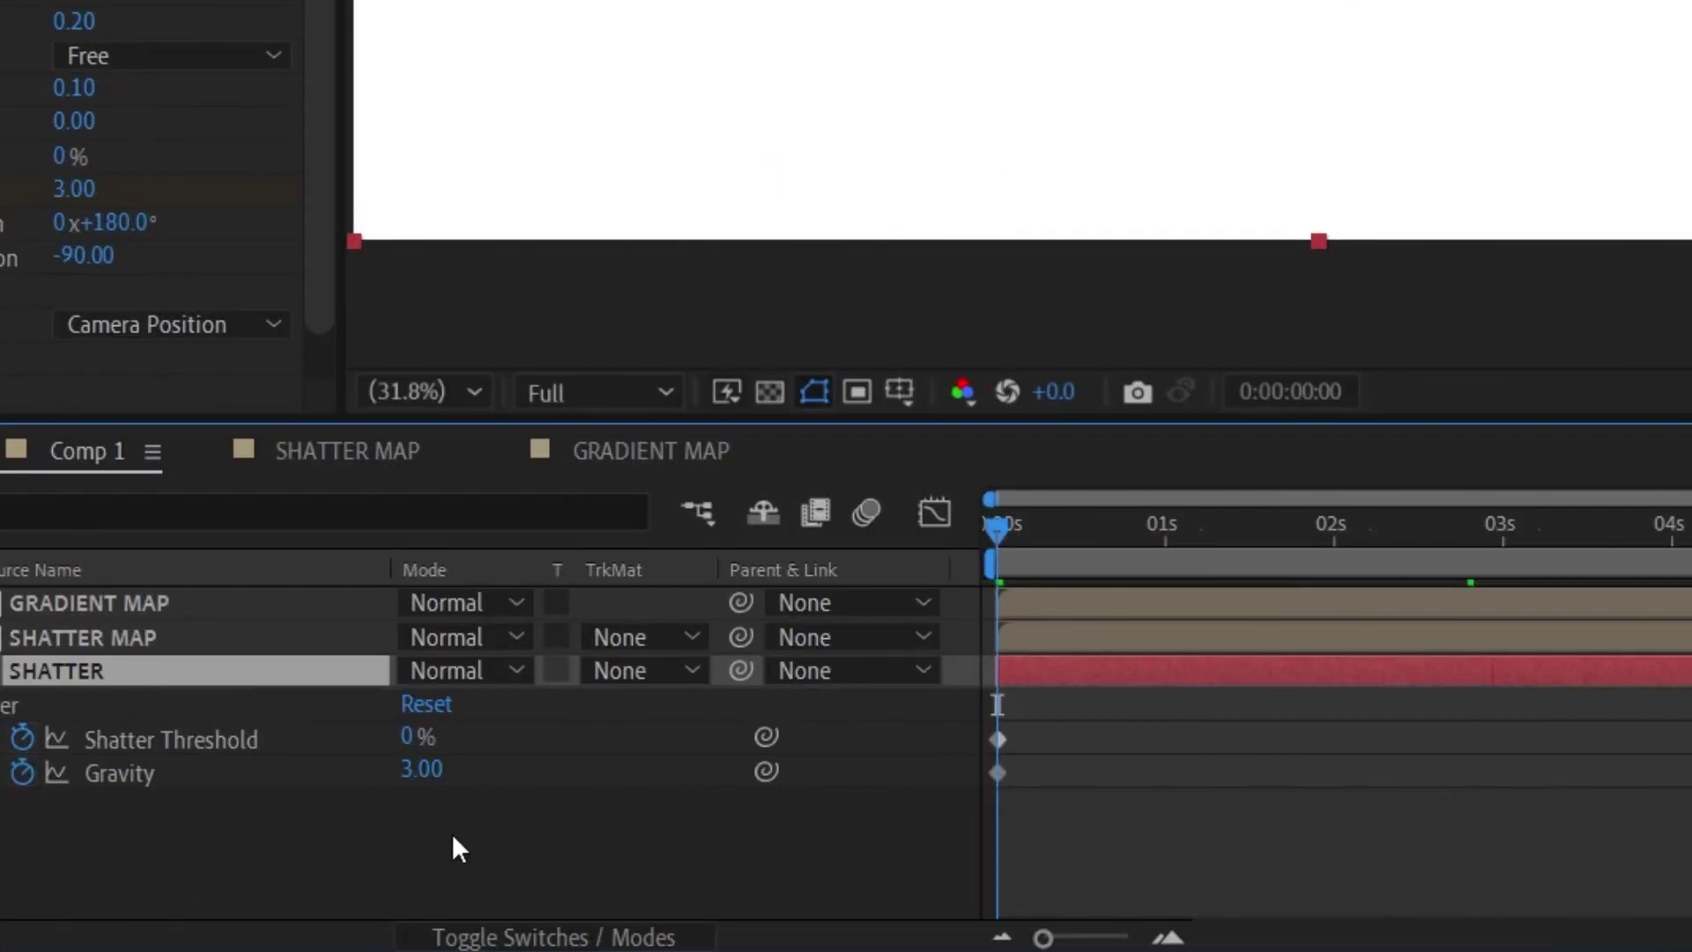
pyautogui.click(438, 815)
pyautogui.click(421, 769)
pyautogui.write('25')
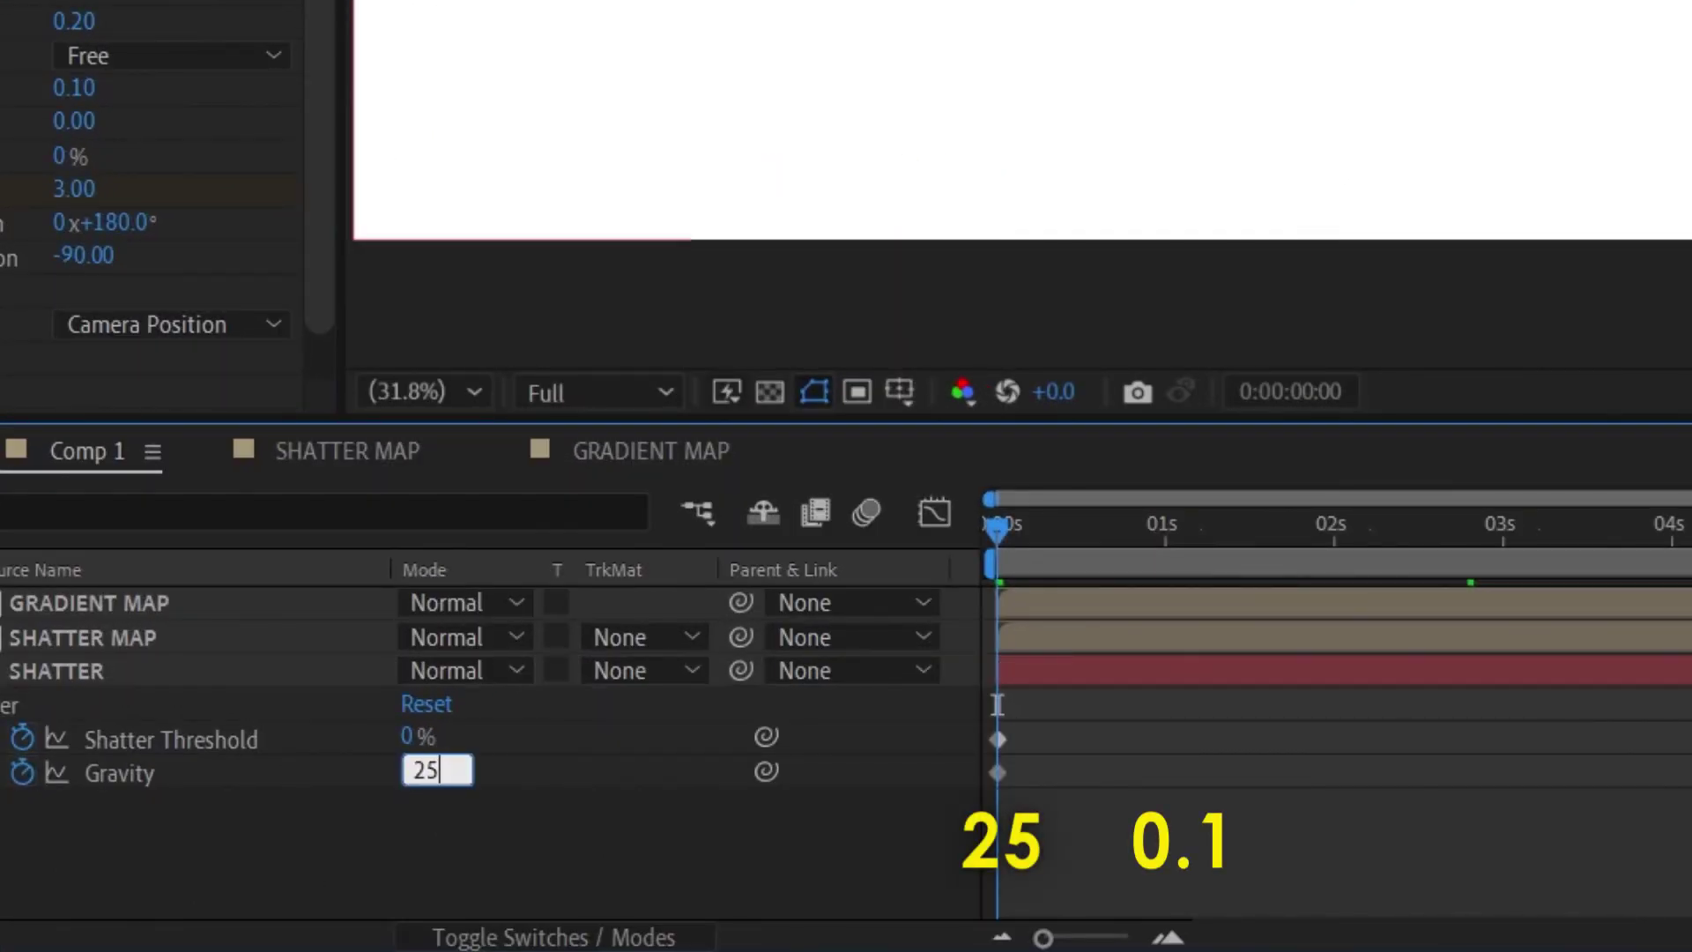
pyautogui.press('Return')
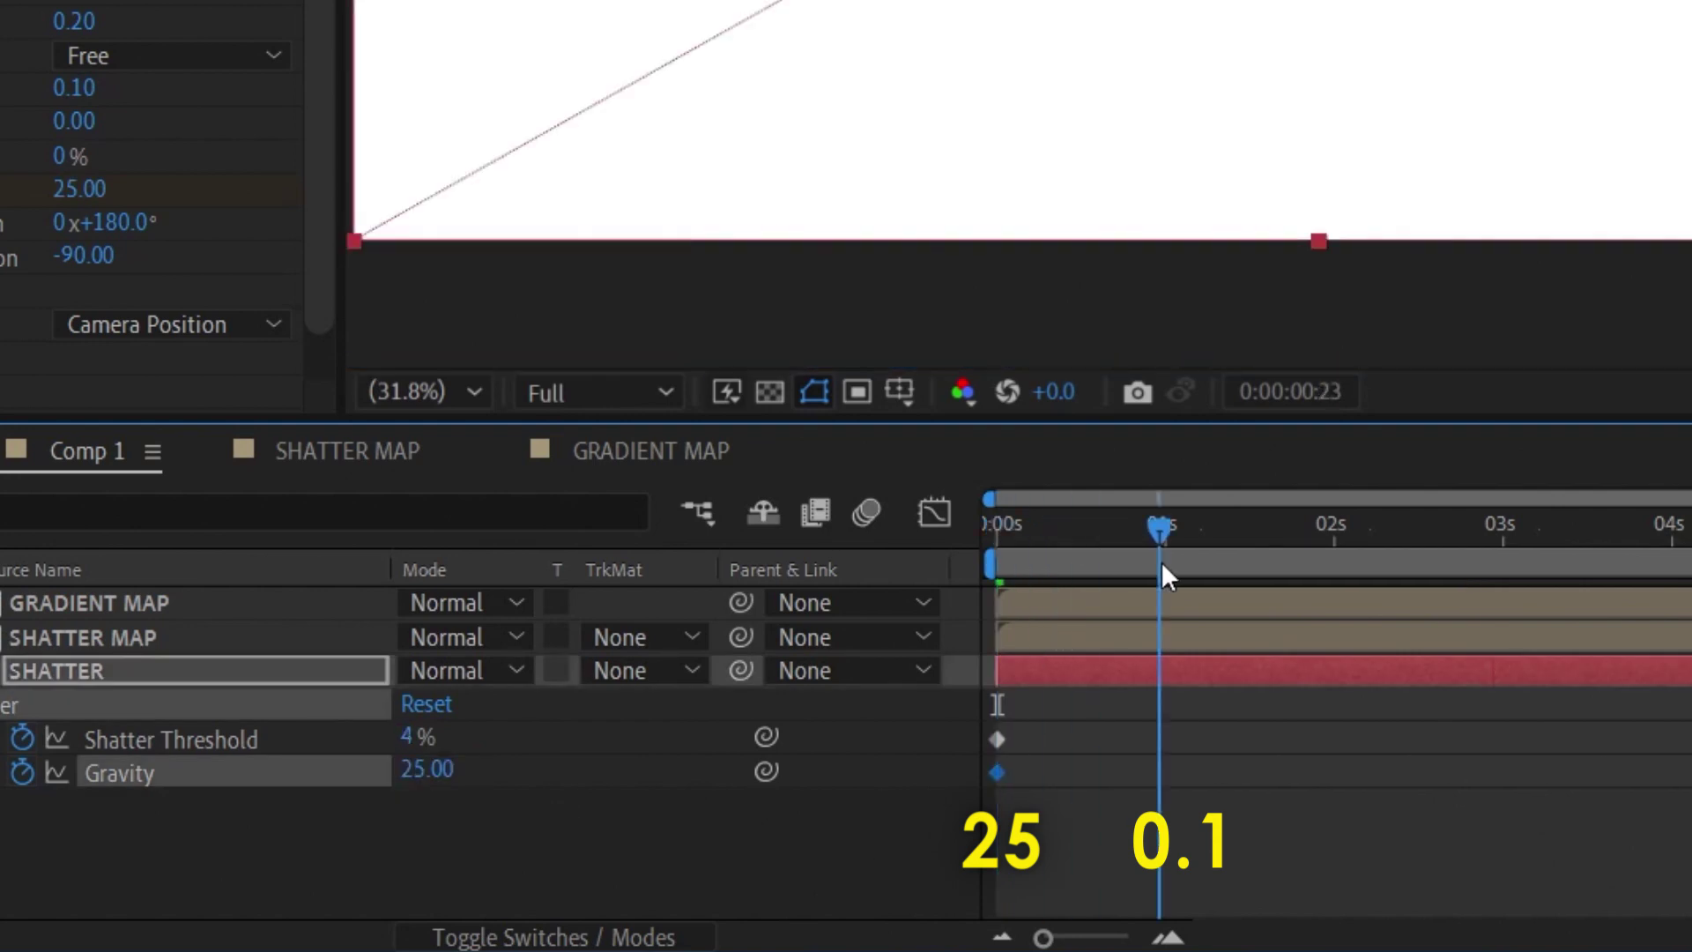
pyautogui.moveTo(1156, 573); pyautogui.dragTo(1167, 578)
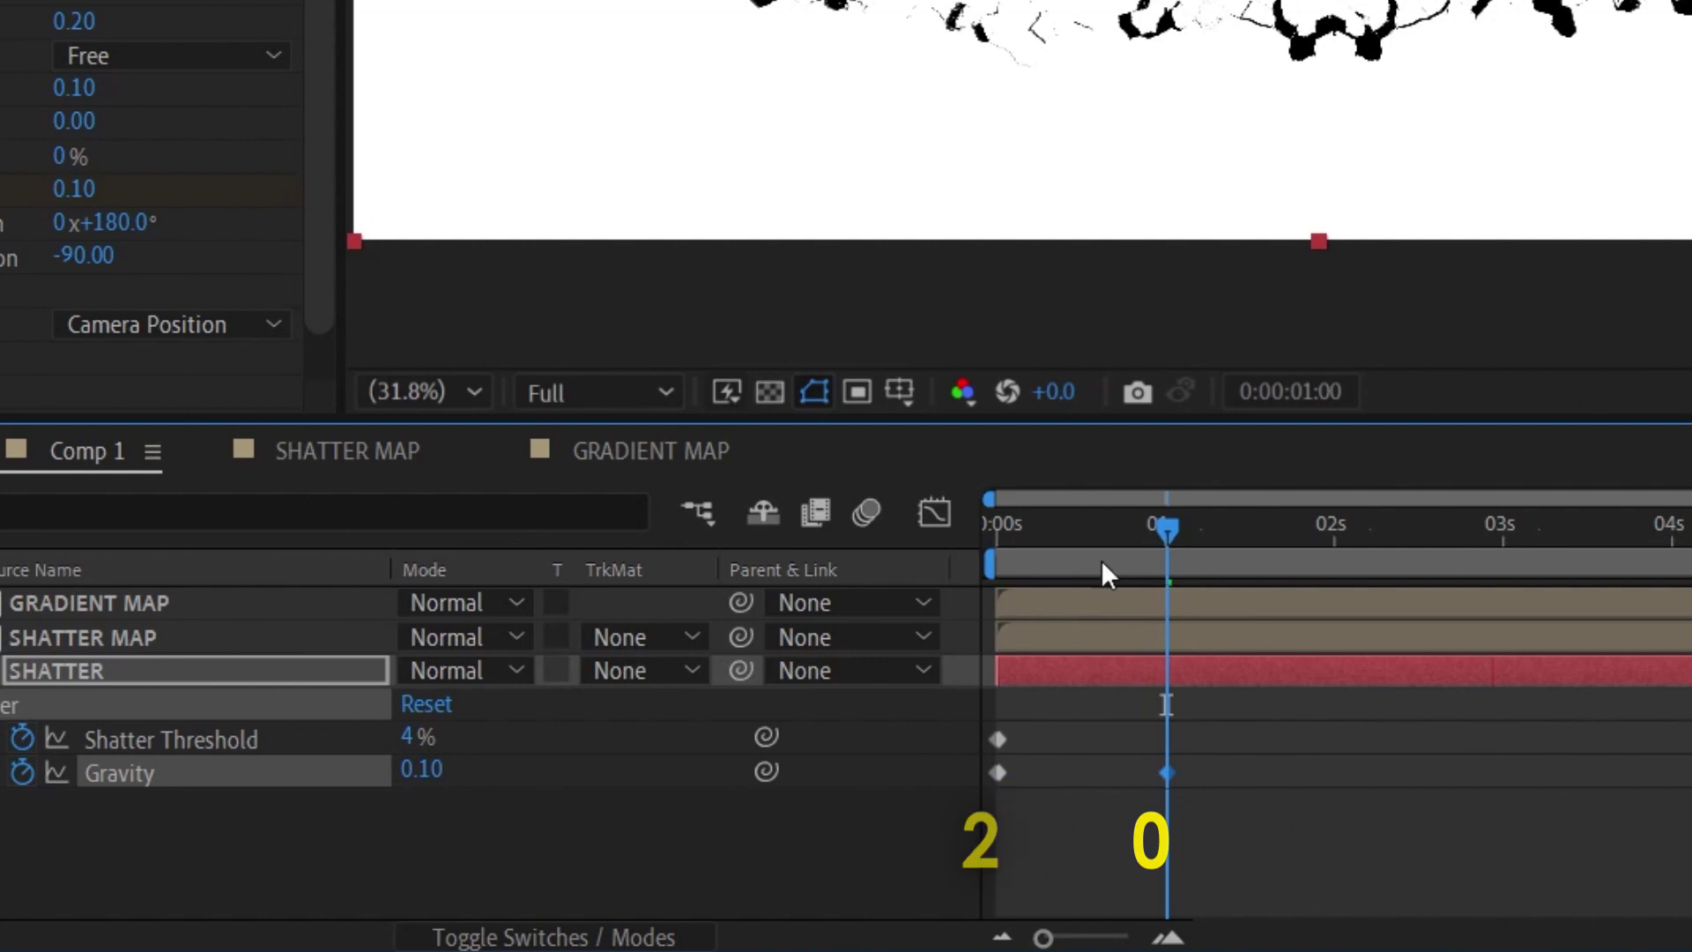
pyautogui.press('space')
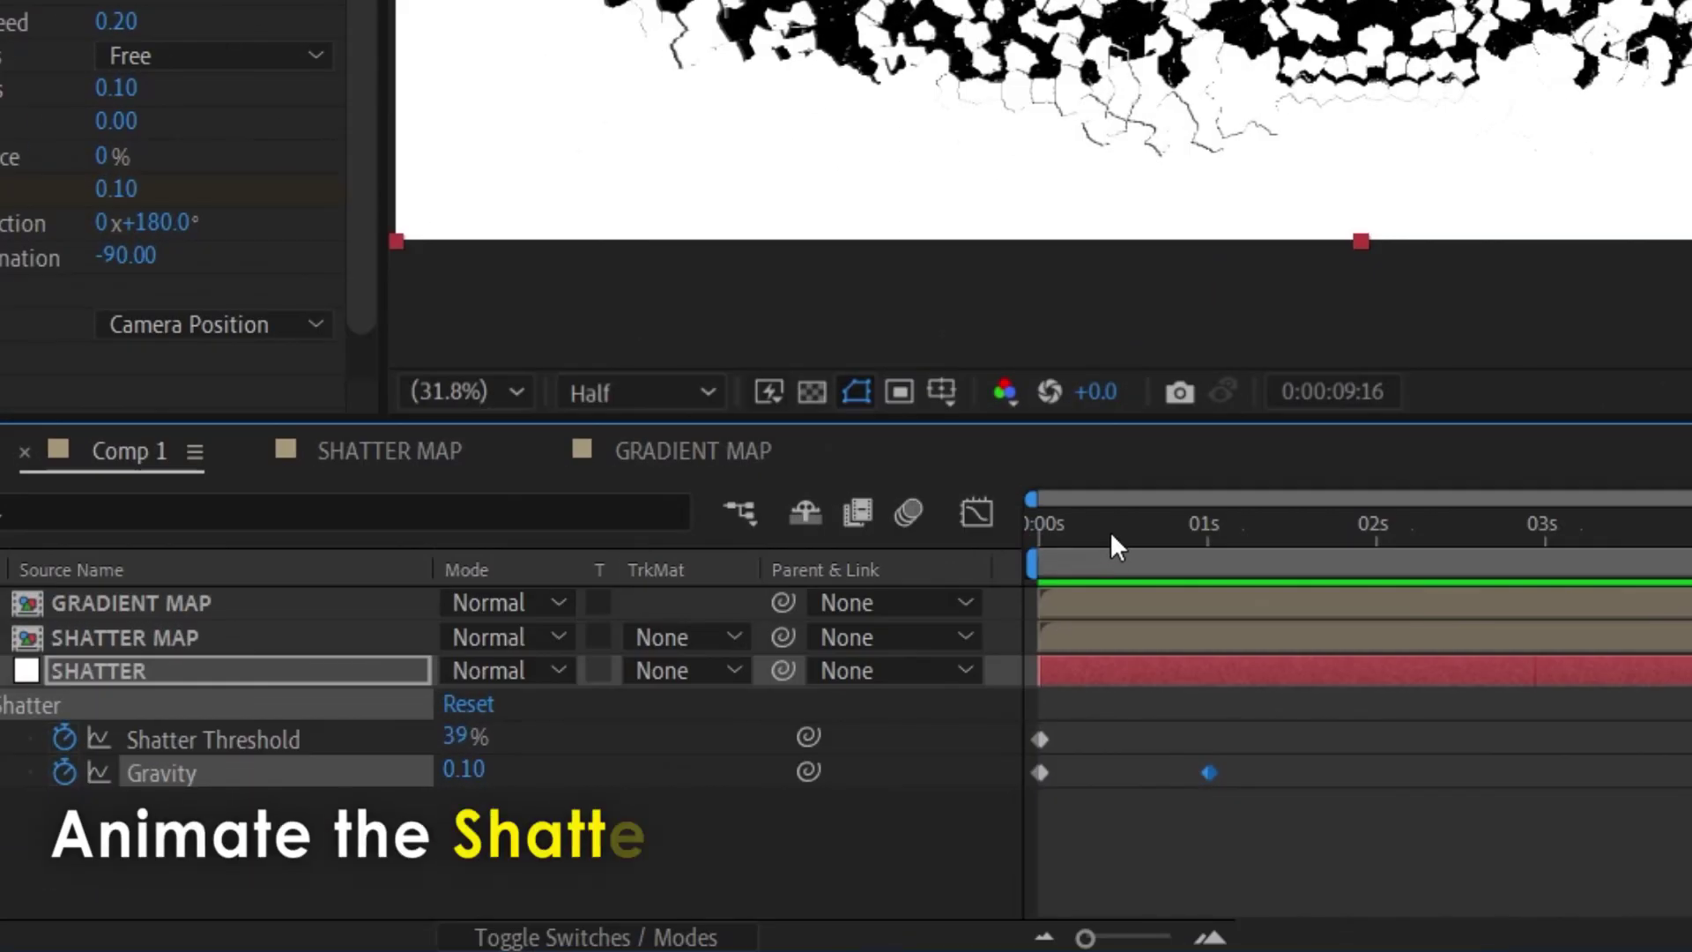
pyautogui.click(1019, 532)
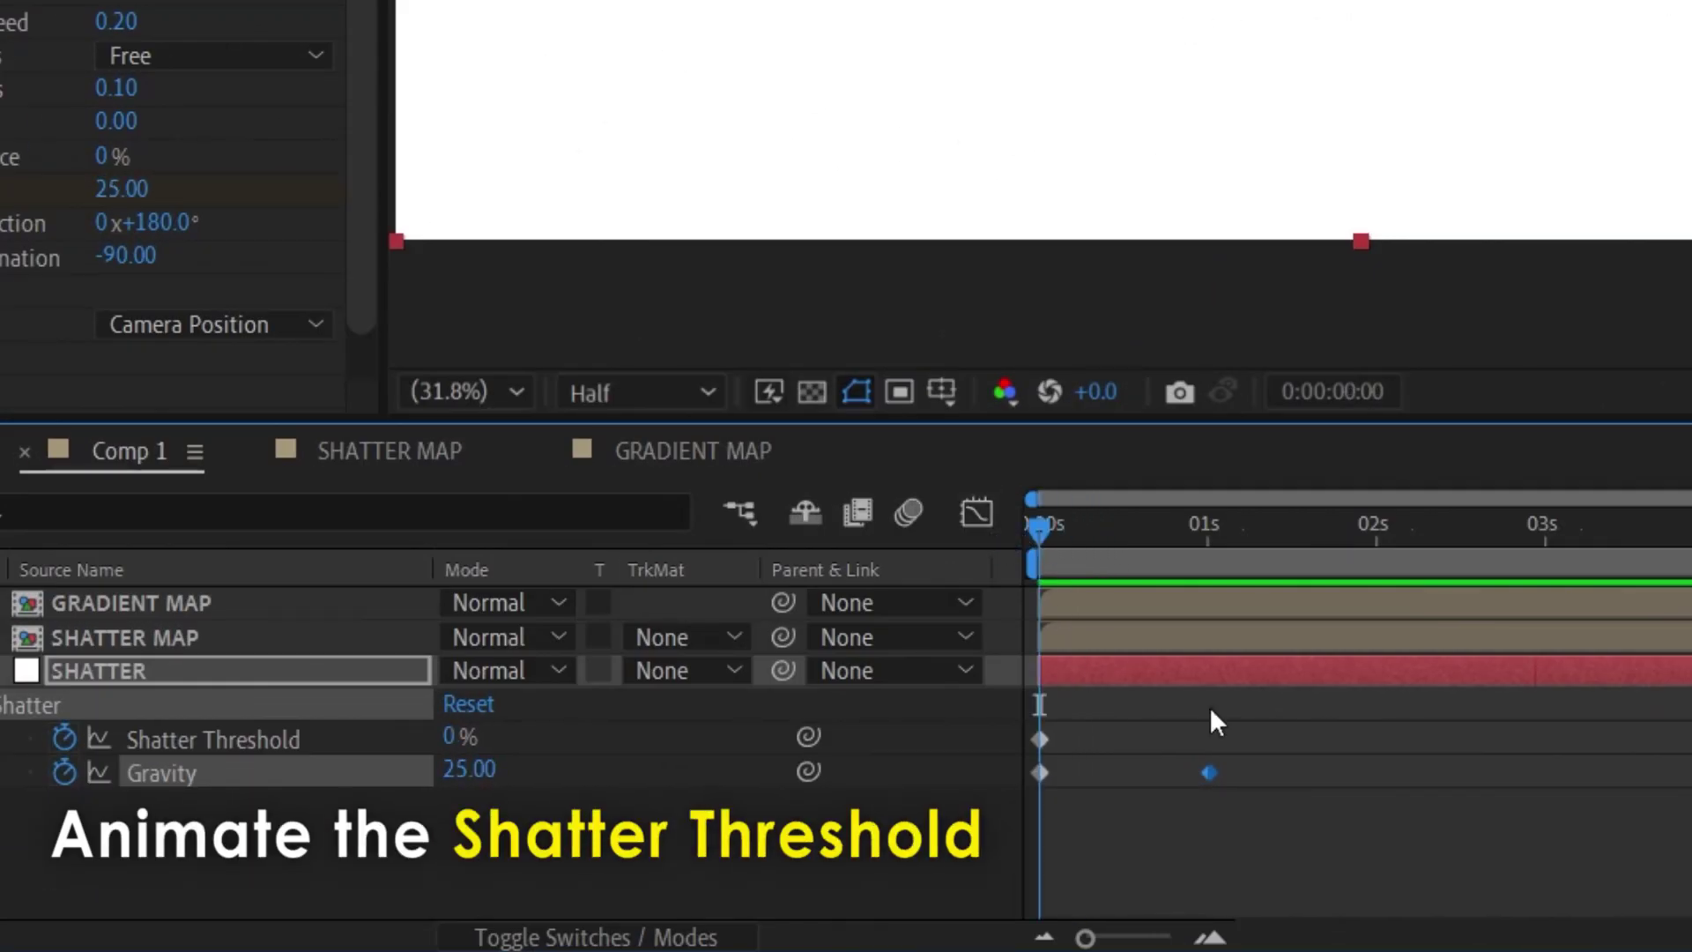
# Step: Set Shatter Threshold to 10% at one second and preview the animation
pyautogui.moveTo(1041, 520); pyautogui.dragTo(1209, 529)
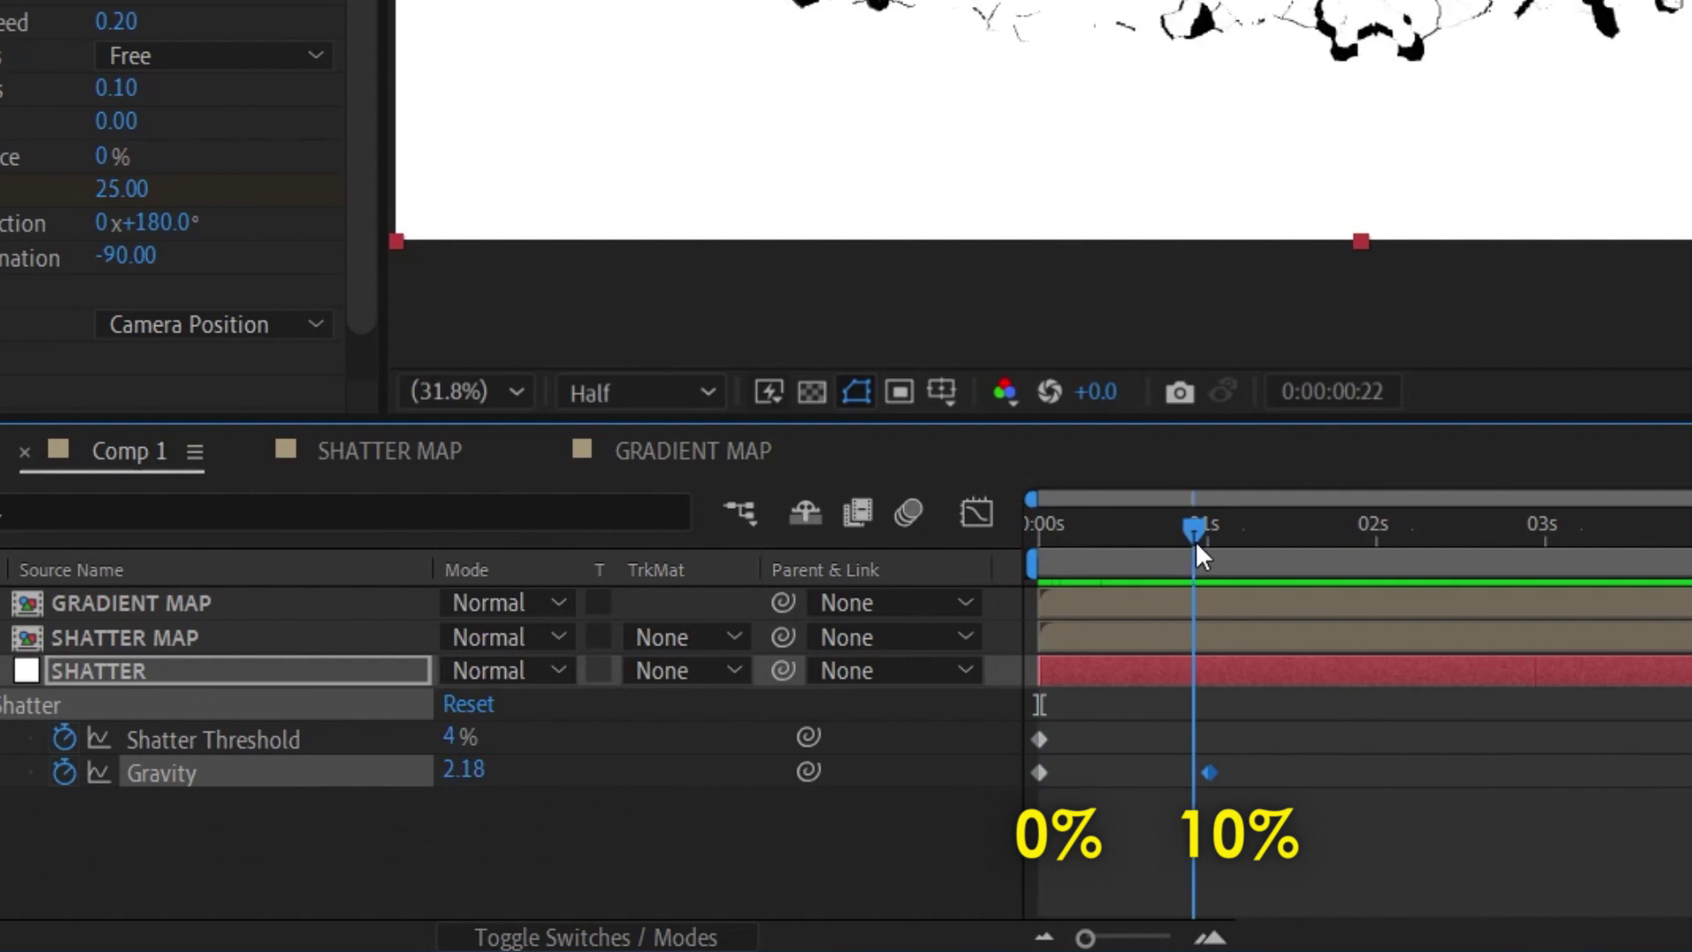
pyautogui.click(553, 832)
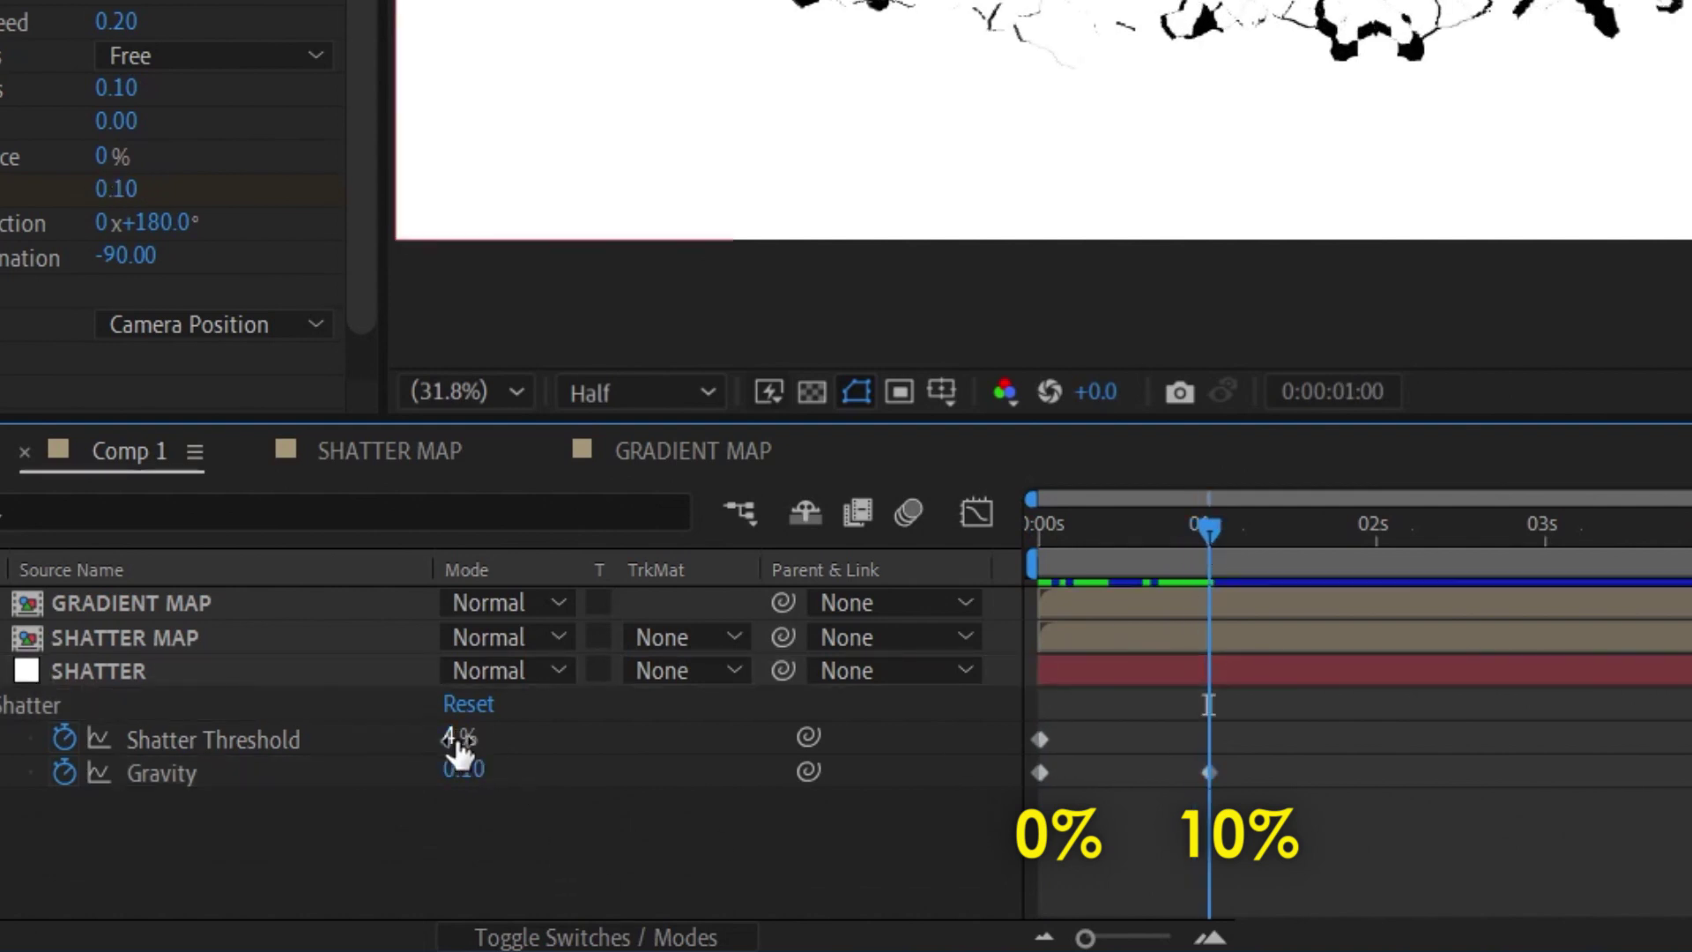
pyautogui.moveTo(449, 737); pyautogui.dragTo(537, 738)
pyautogui.press('Return')
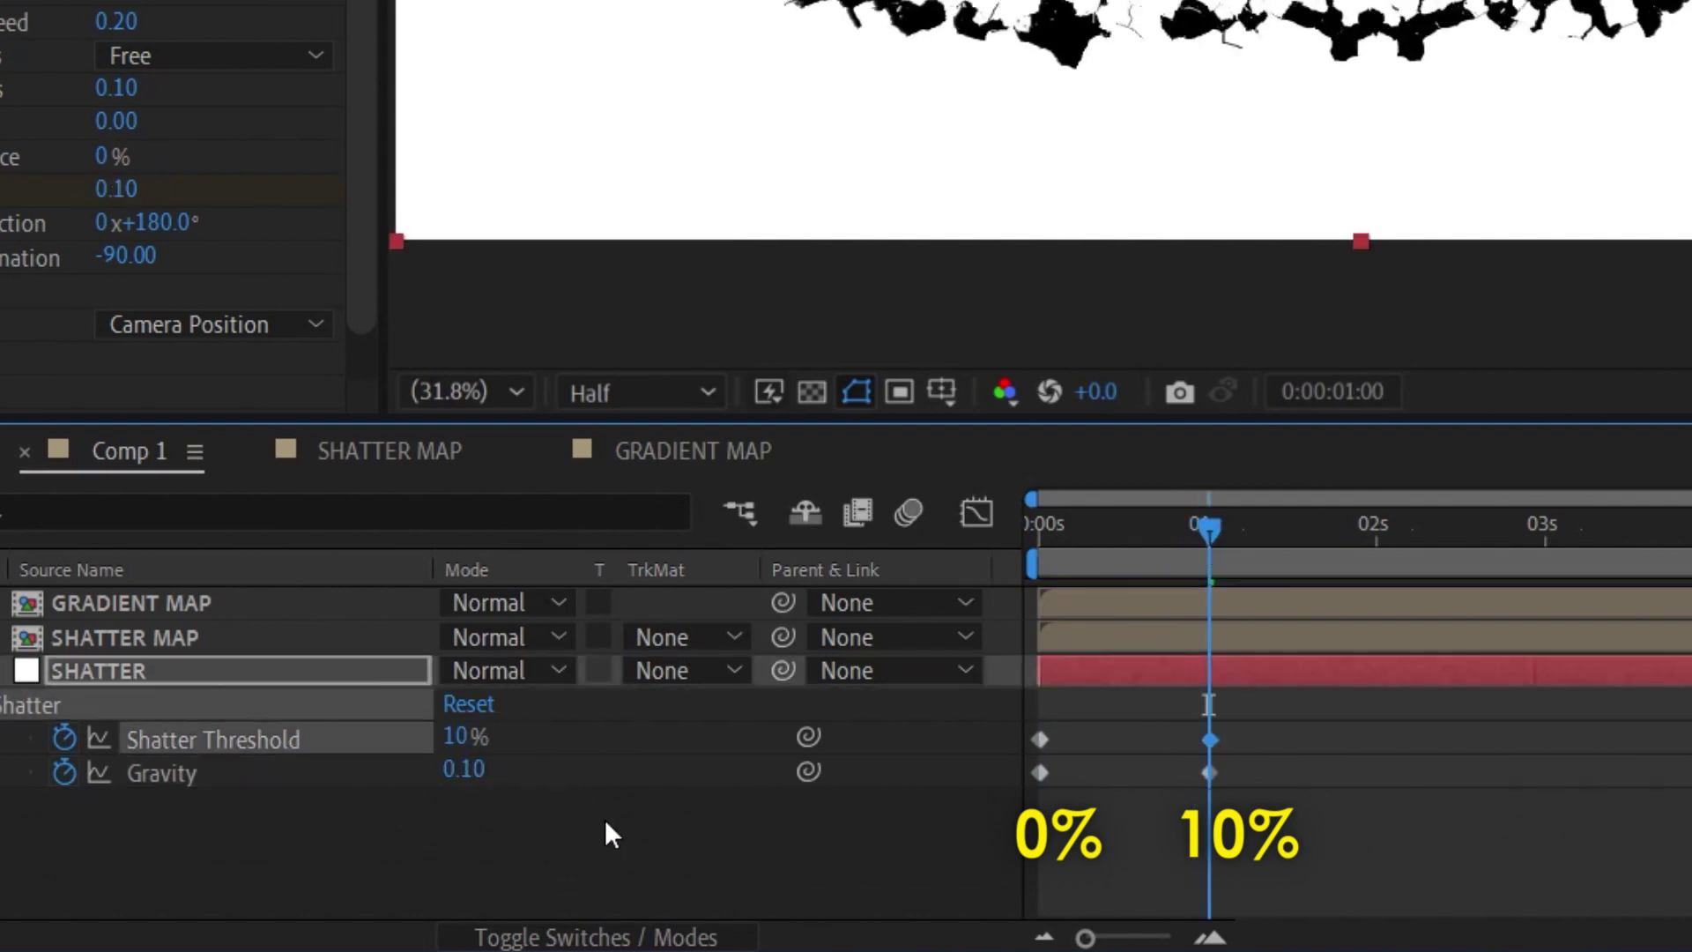
pyautogui.click(605, 818)
pyautogui.press('space')
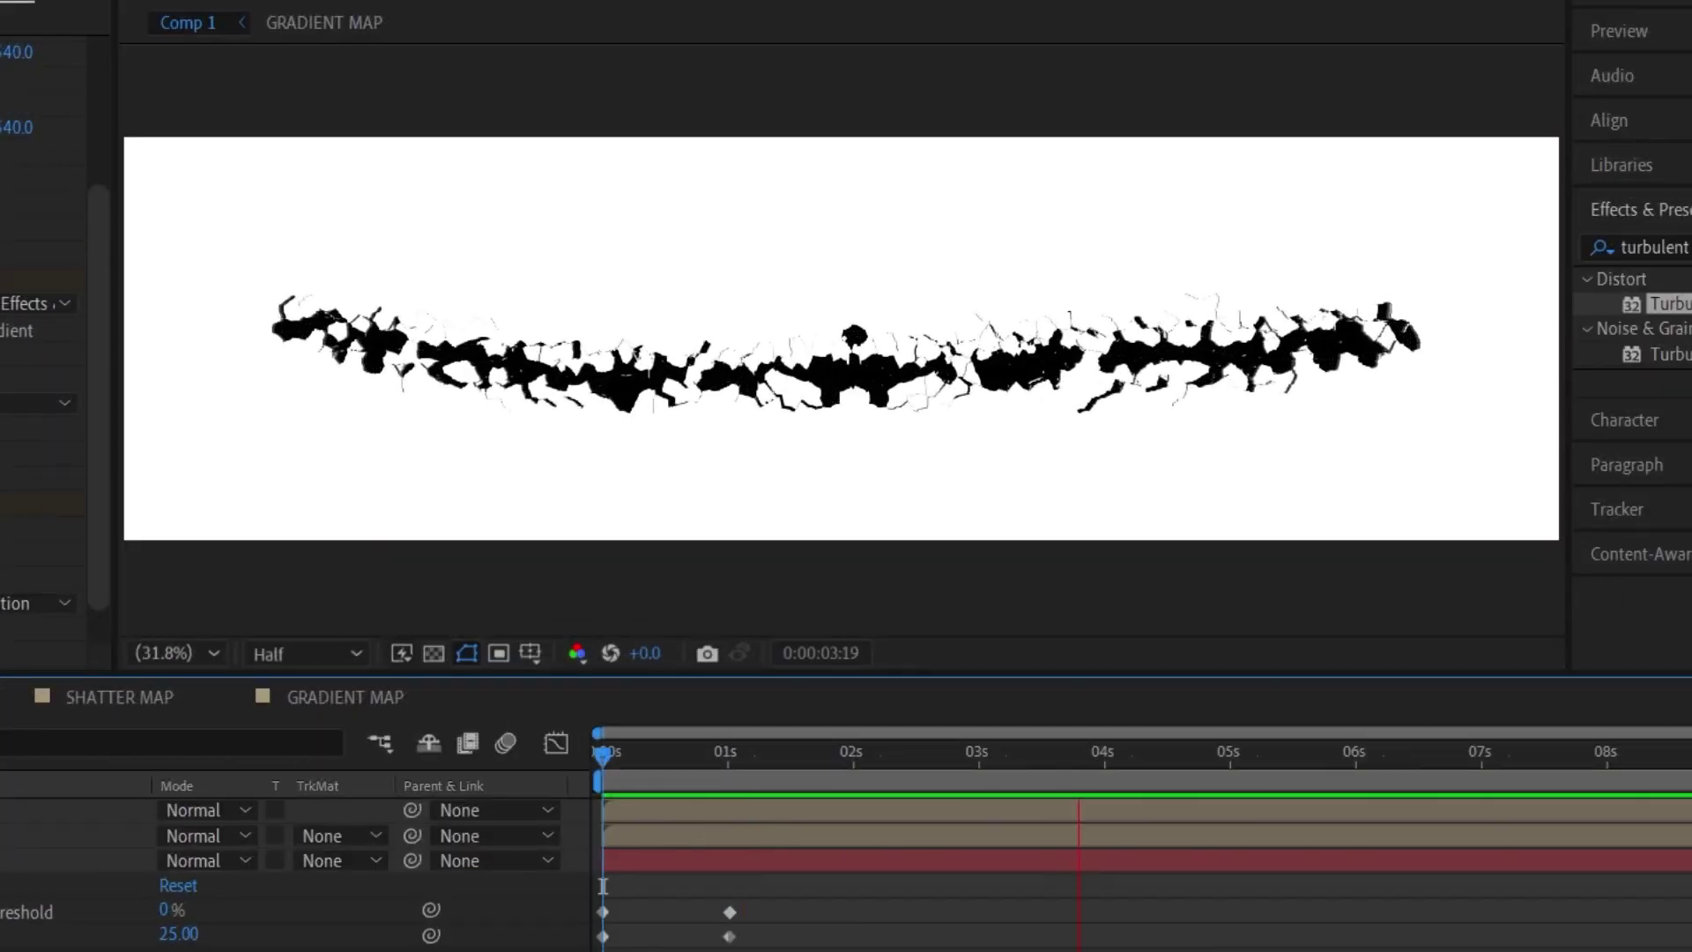
pyautogui.press('space')
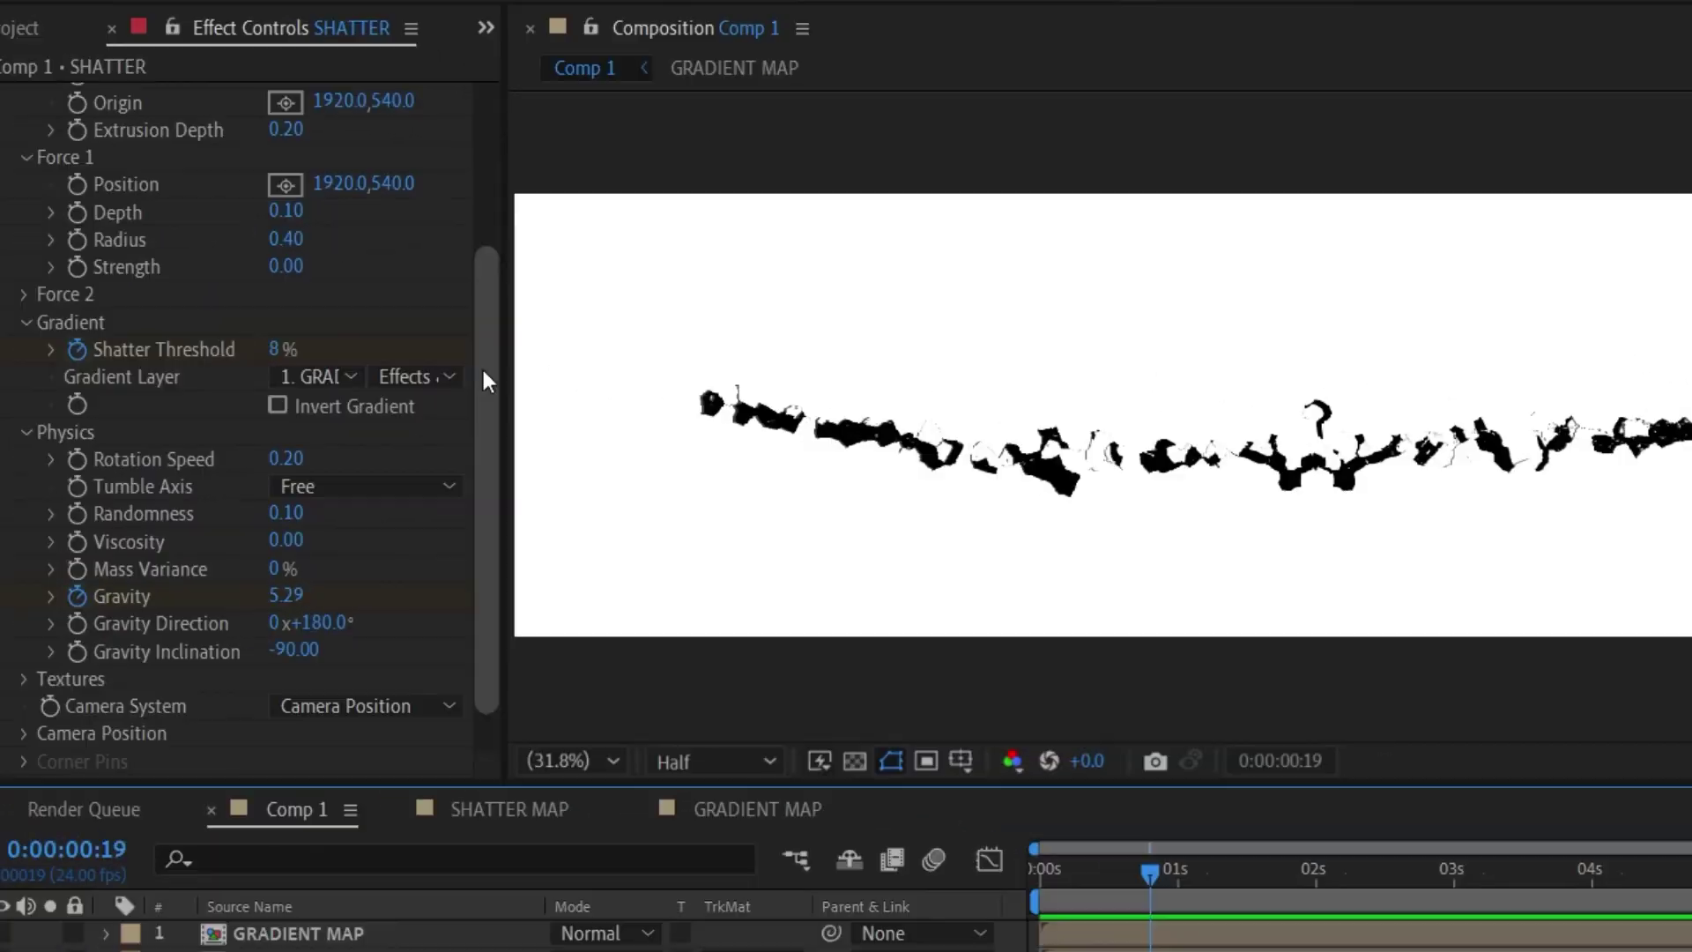
# Step: Keyframe Force 1 Radius at 0 at the start, raising it to 0.60 at one second
pyautogui.scroll(5, 478, 363)
pyautogui.press('Home')
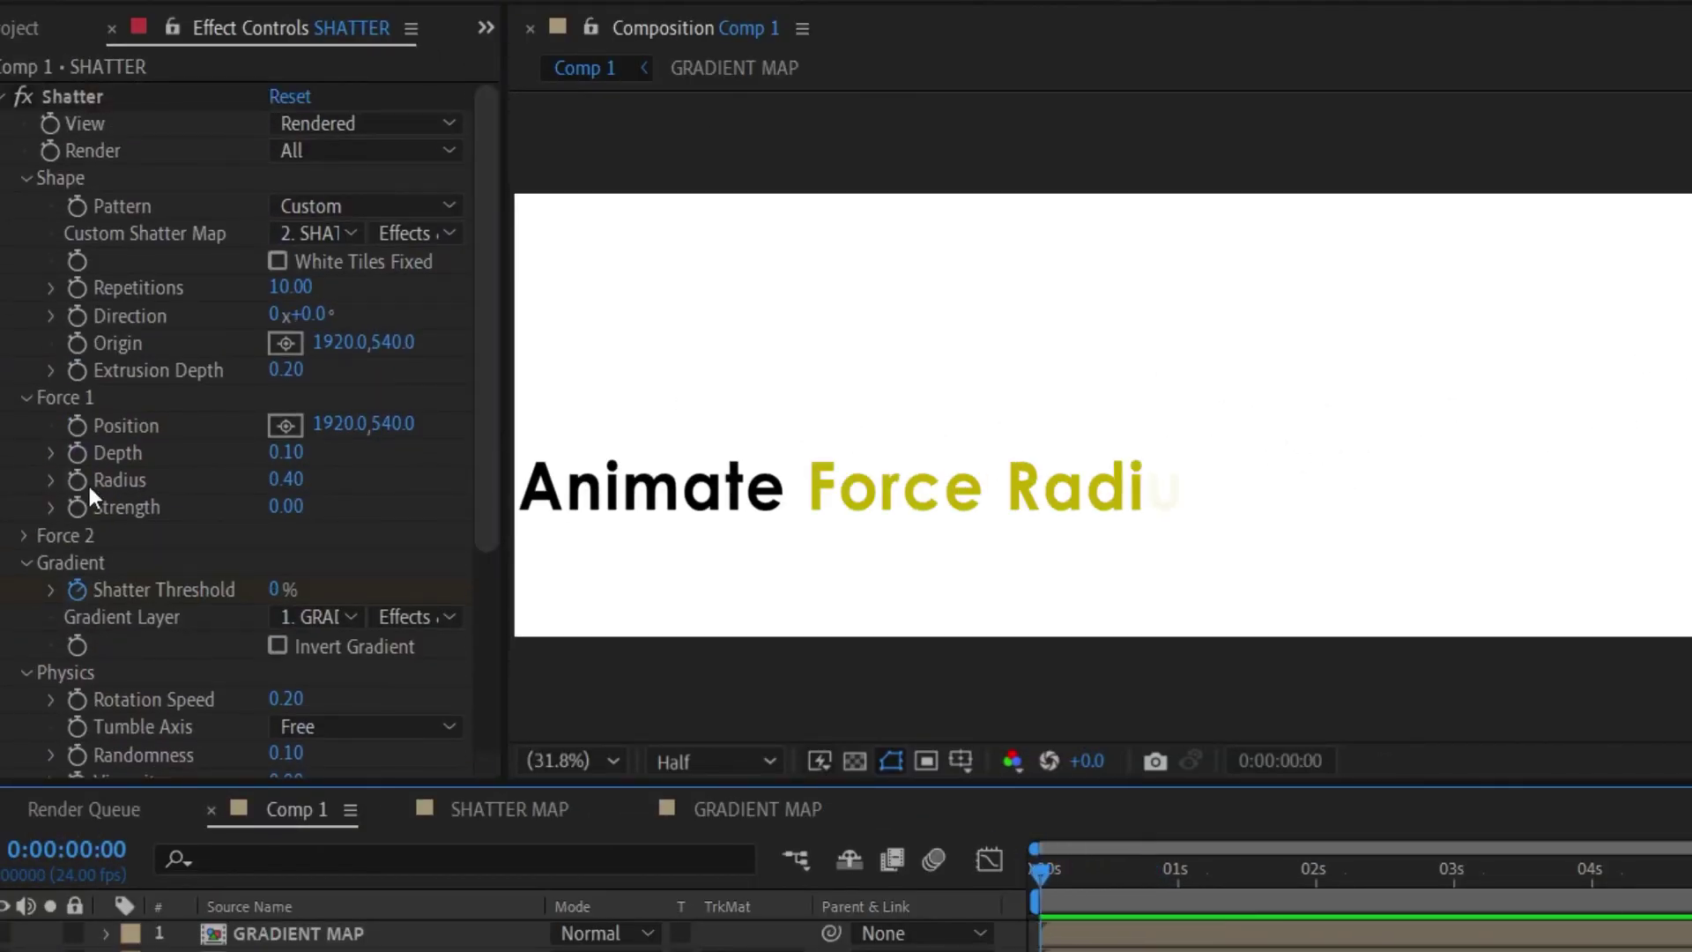
pyautogui.click(280, 668)
pyautogui.press('u')
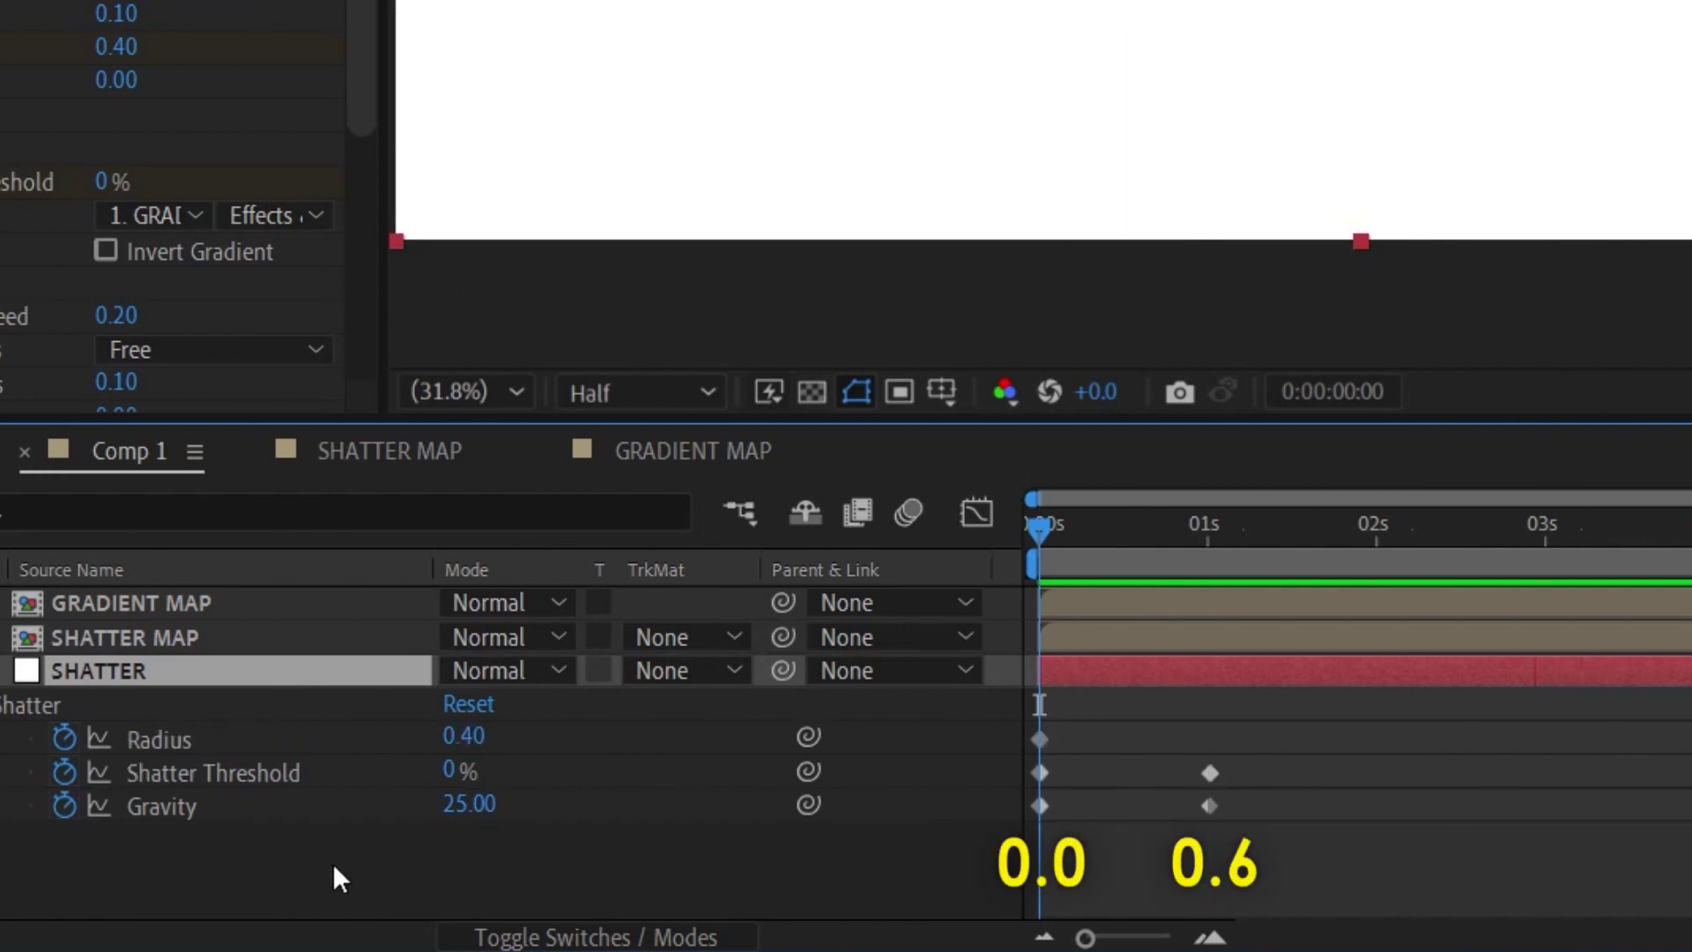
pyautogui.click(332, 863)
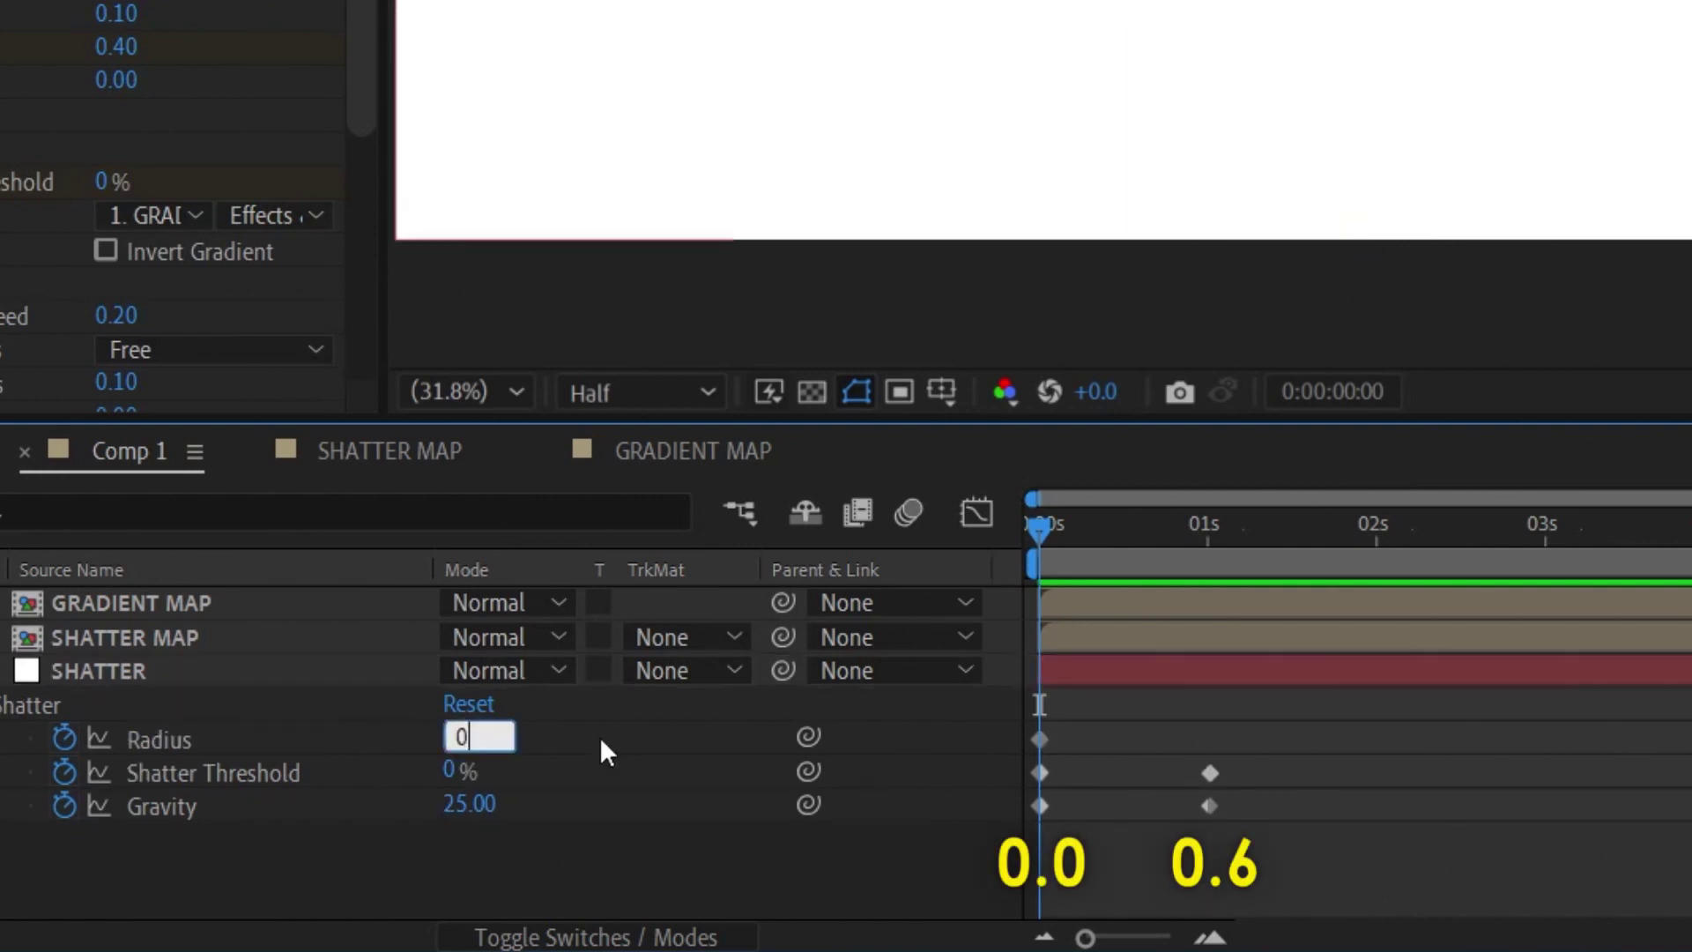
pyautogui.press('Return')
pyautogui.click(1208, 526)
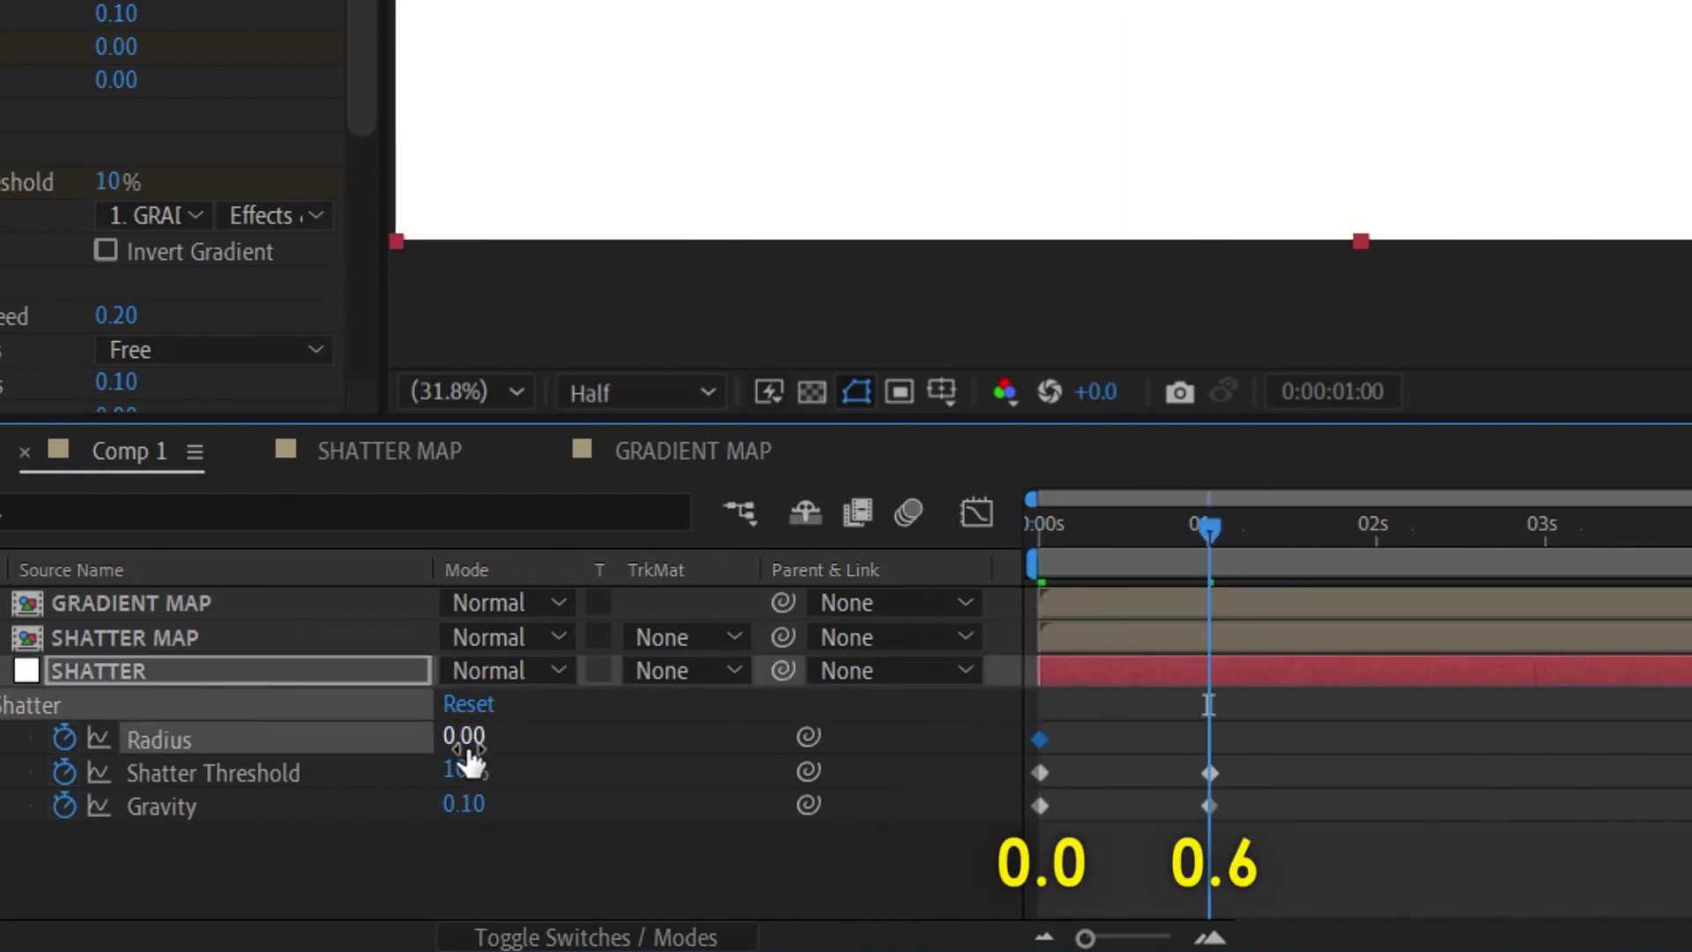
pyautogui.moveTo(464, 736); pyautogui.dragTo(686, 850)
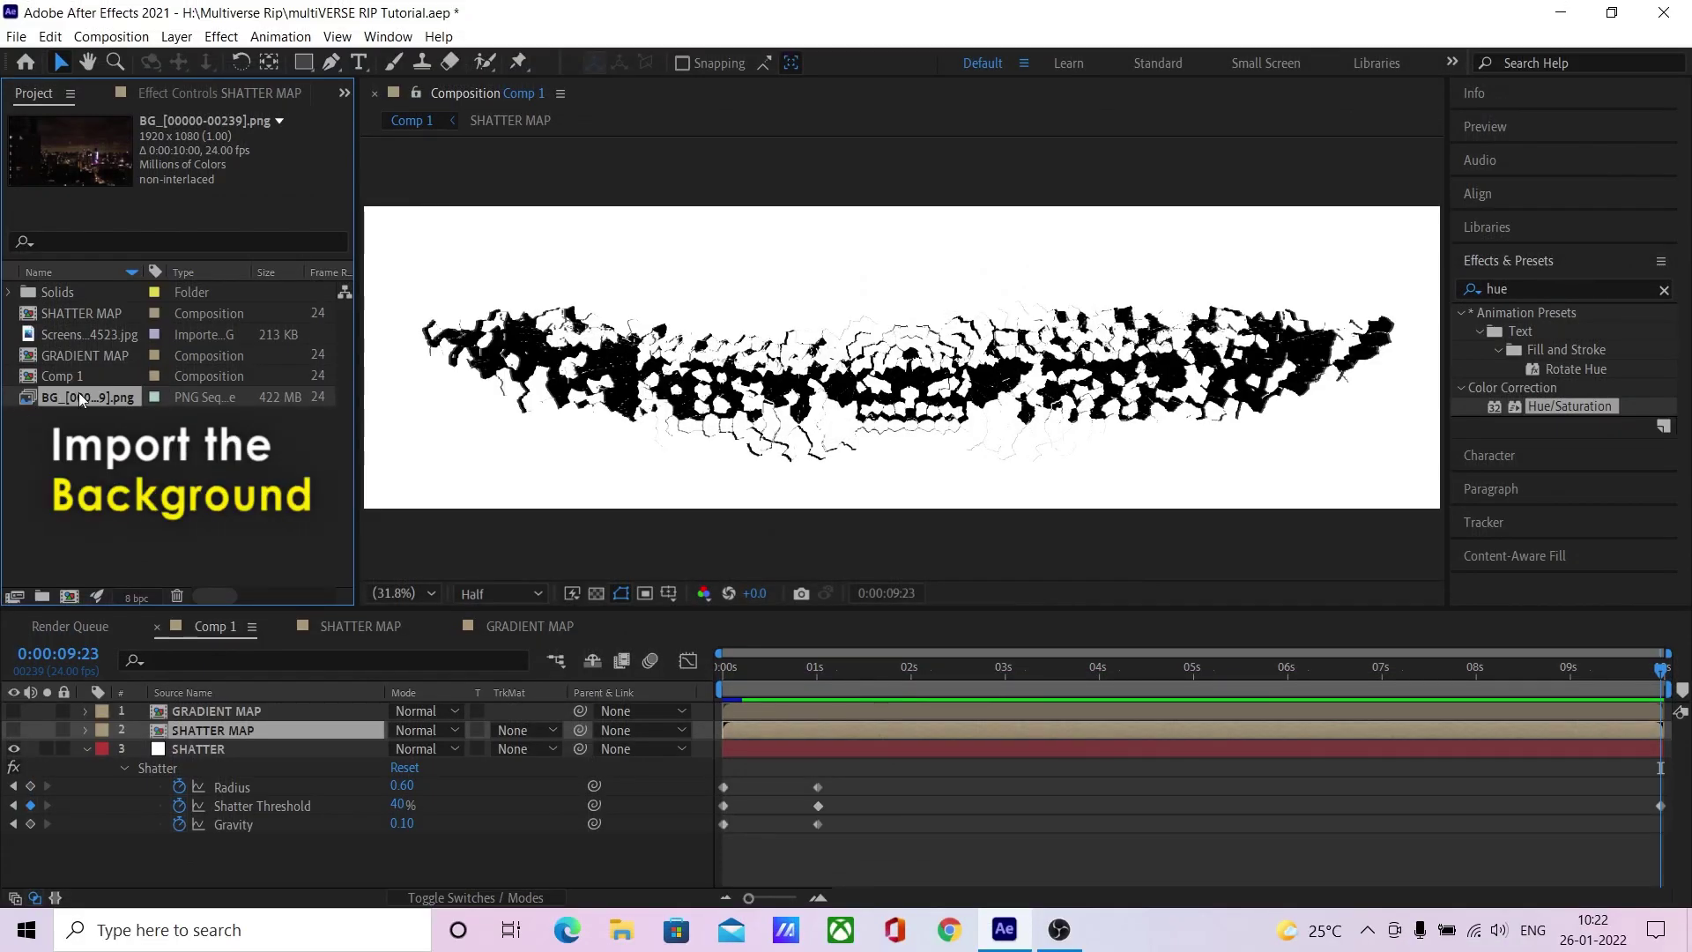
# Step: Add the night-city BG sequence to Comp 1 and solo it
pyautogui.moveTo(76, 398); pyautogui.dragTo(134, 841)
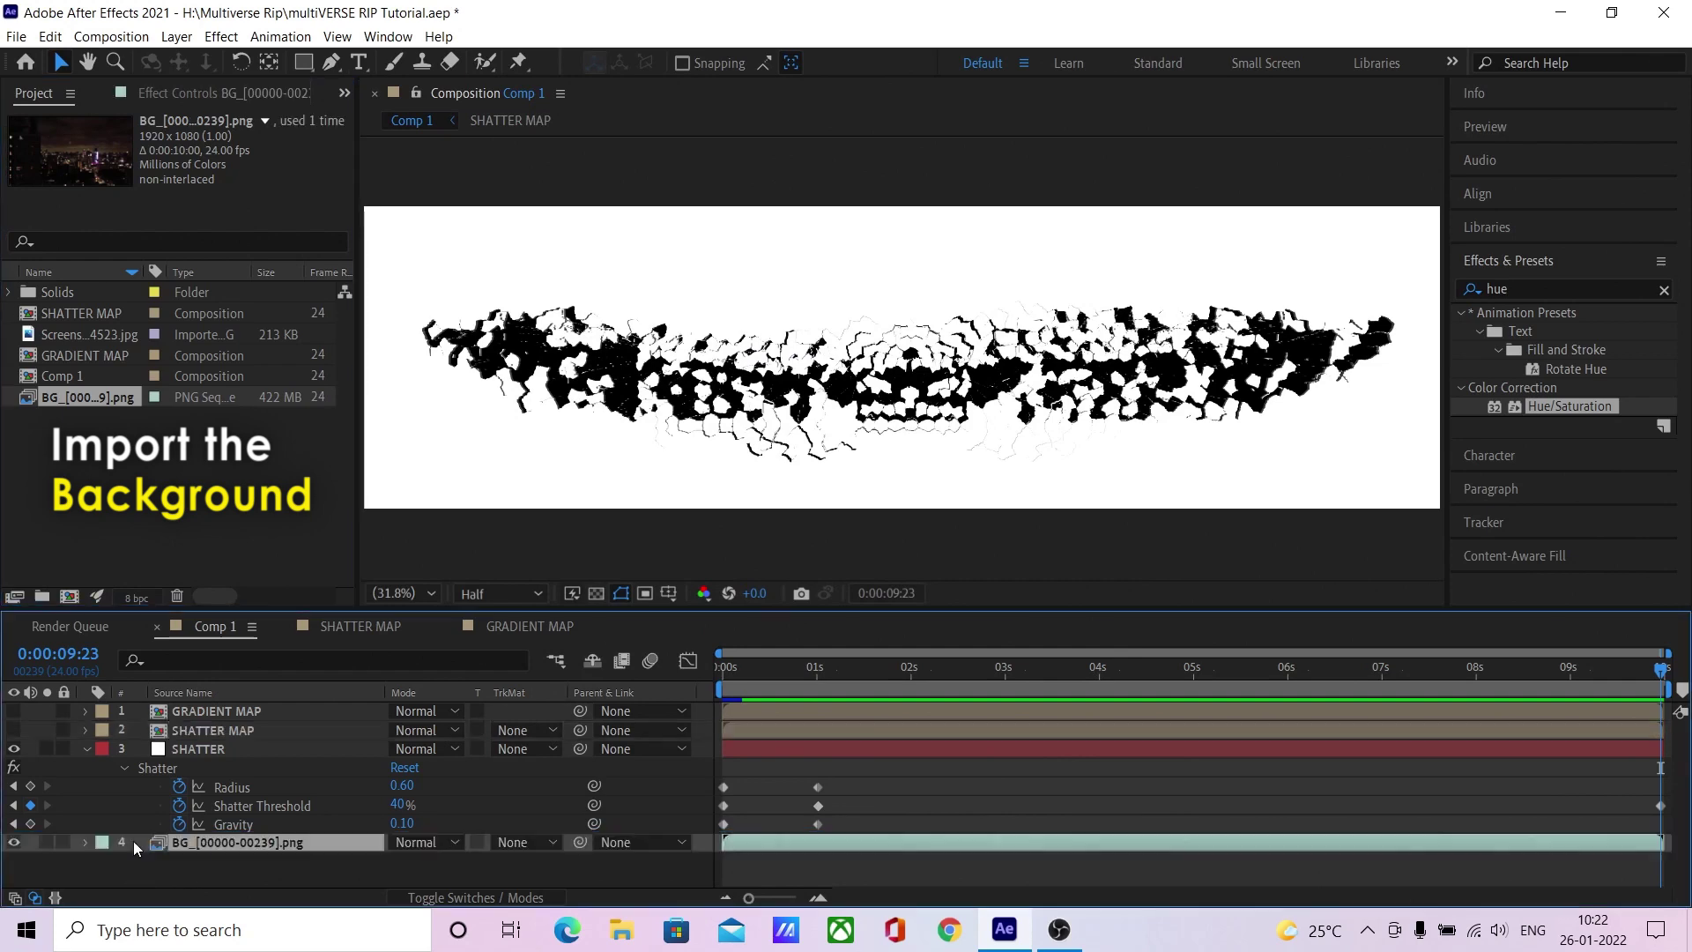
pyautogui.click(86, 748)
pyautogui.click(46, 766)
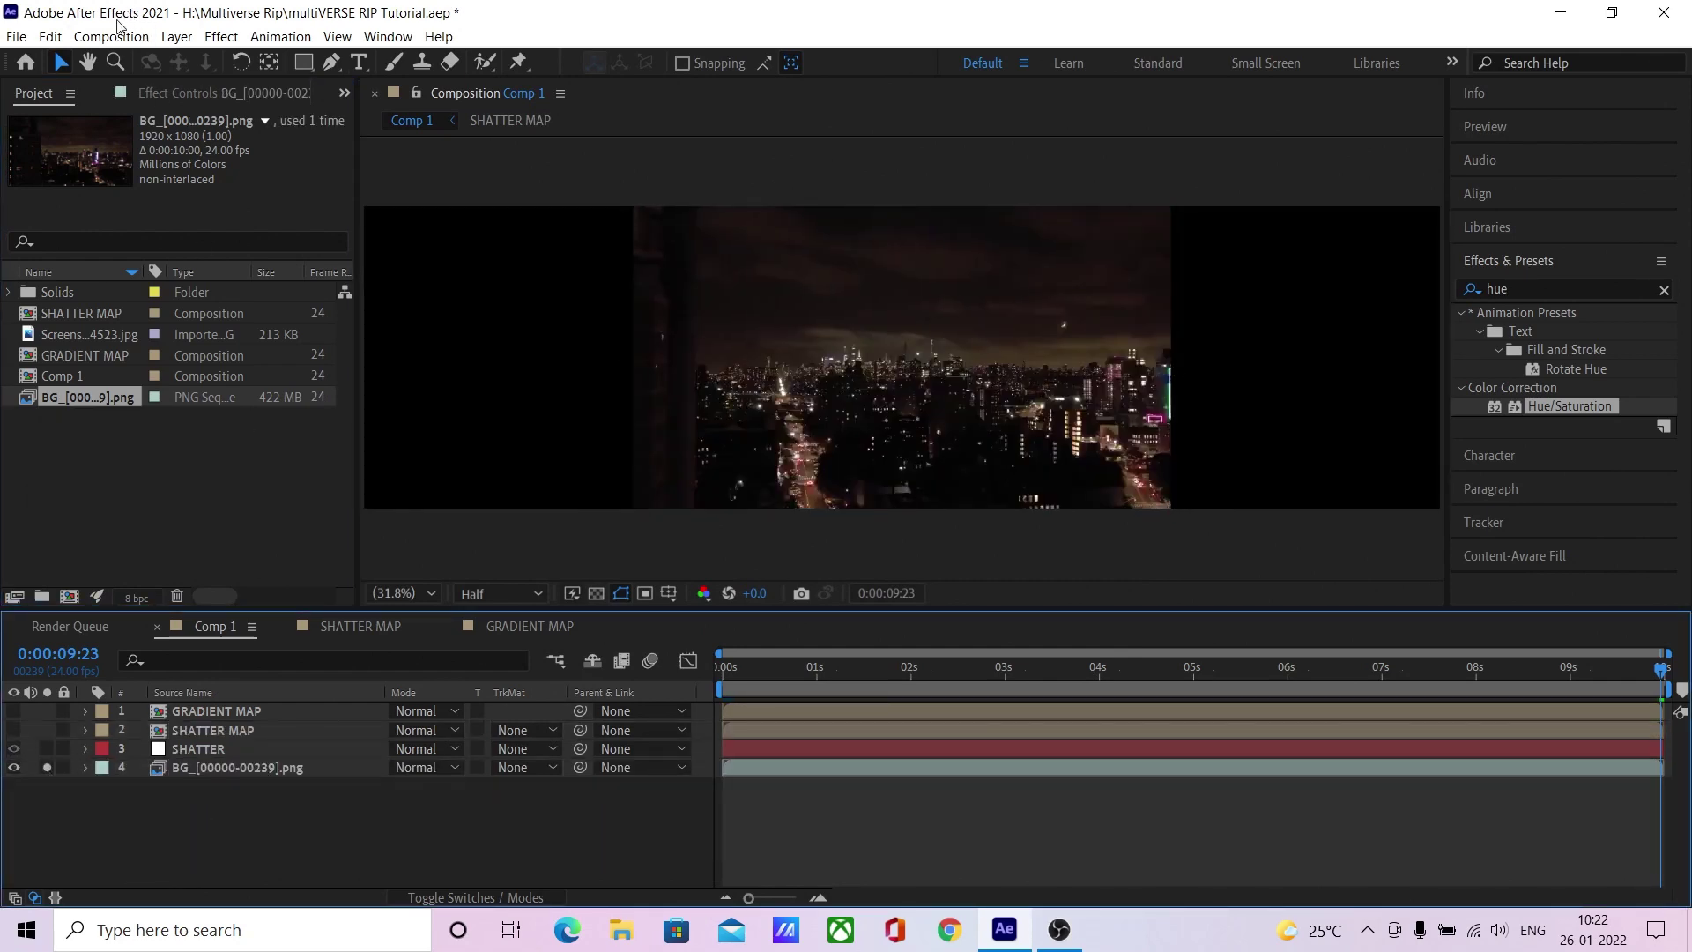
# Step: Set the composition width to 1920 in Composition Settings
pyautogui.click(111, 36)
pyautogui.click(132, 78)
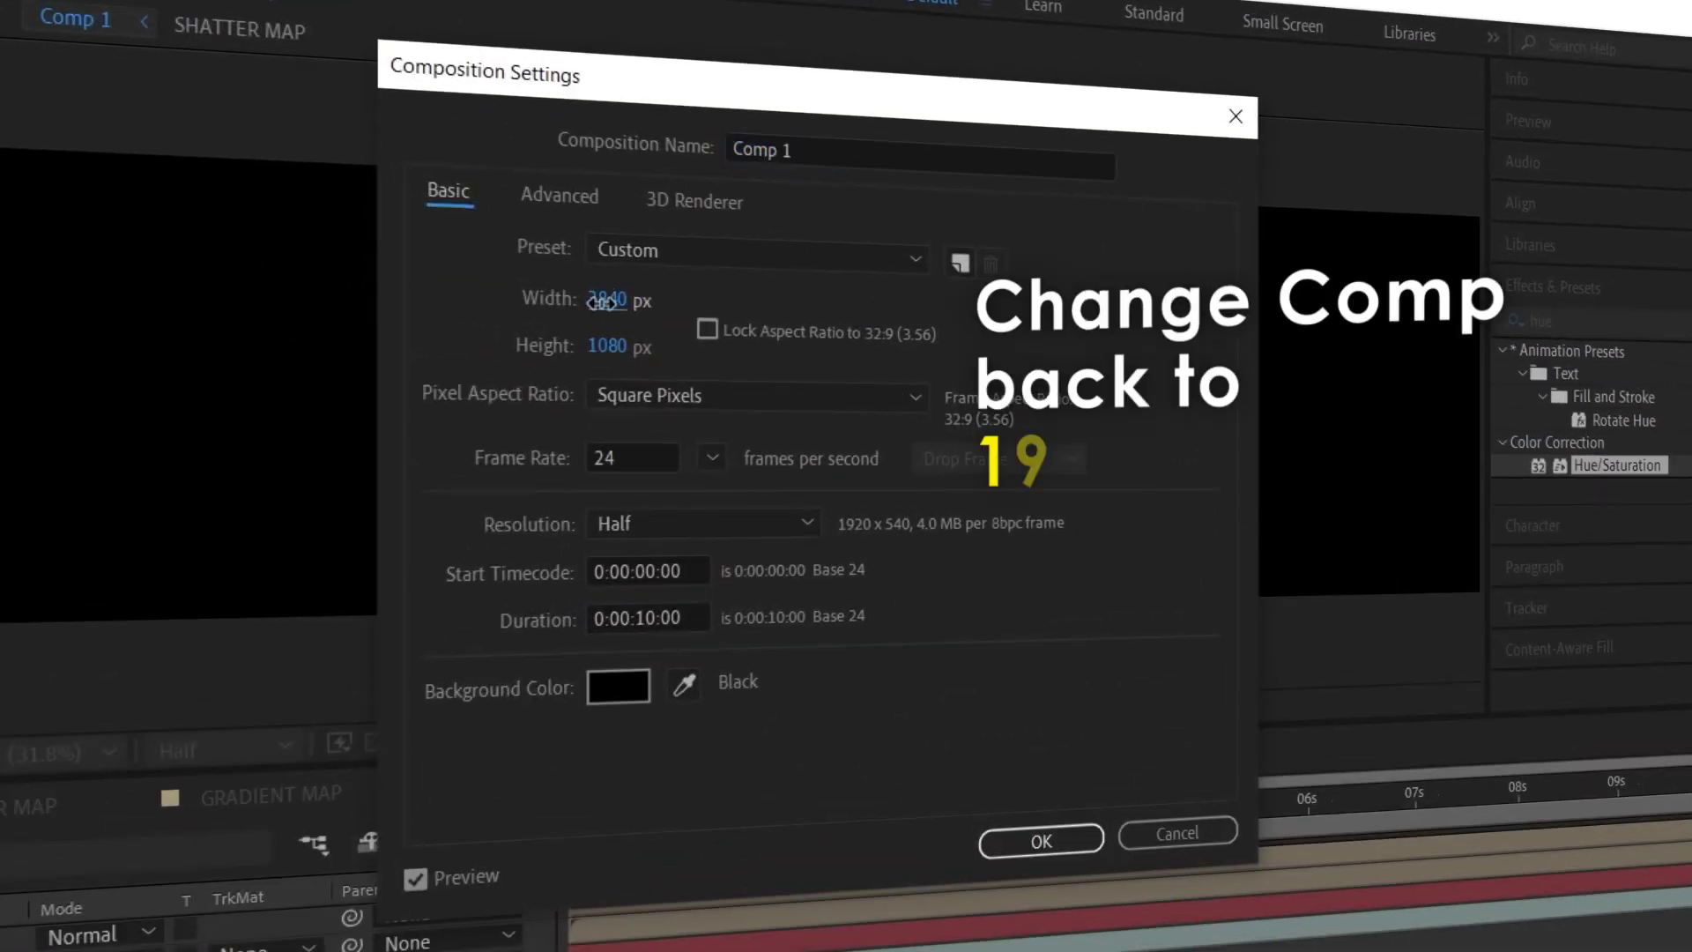
pyautogui.click(669, 294)
pyautogui.write('1920')
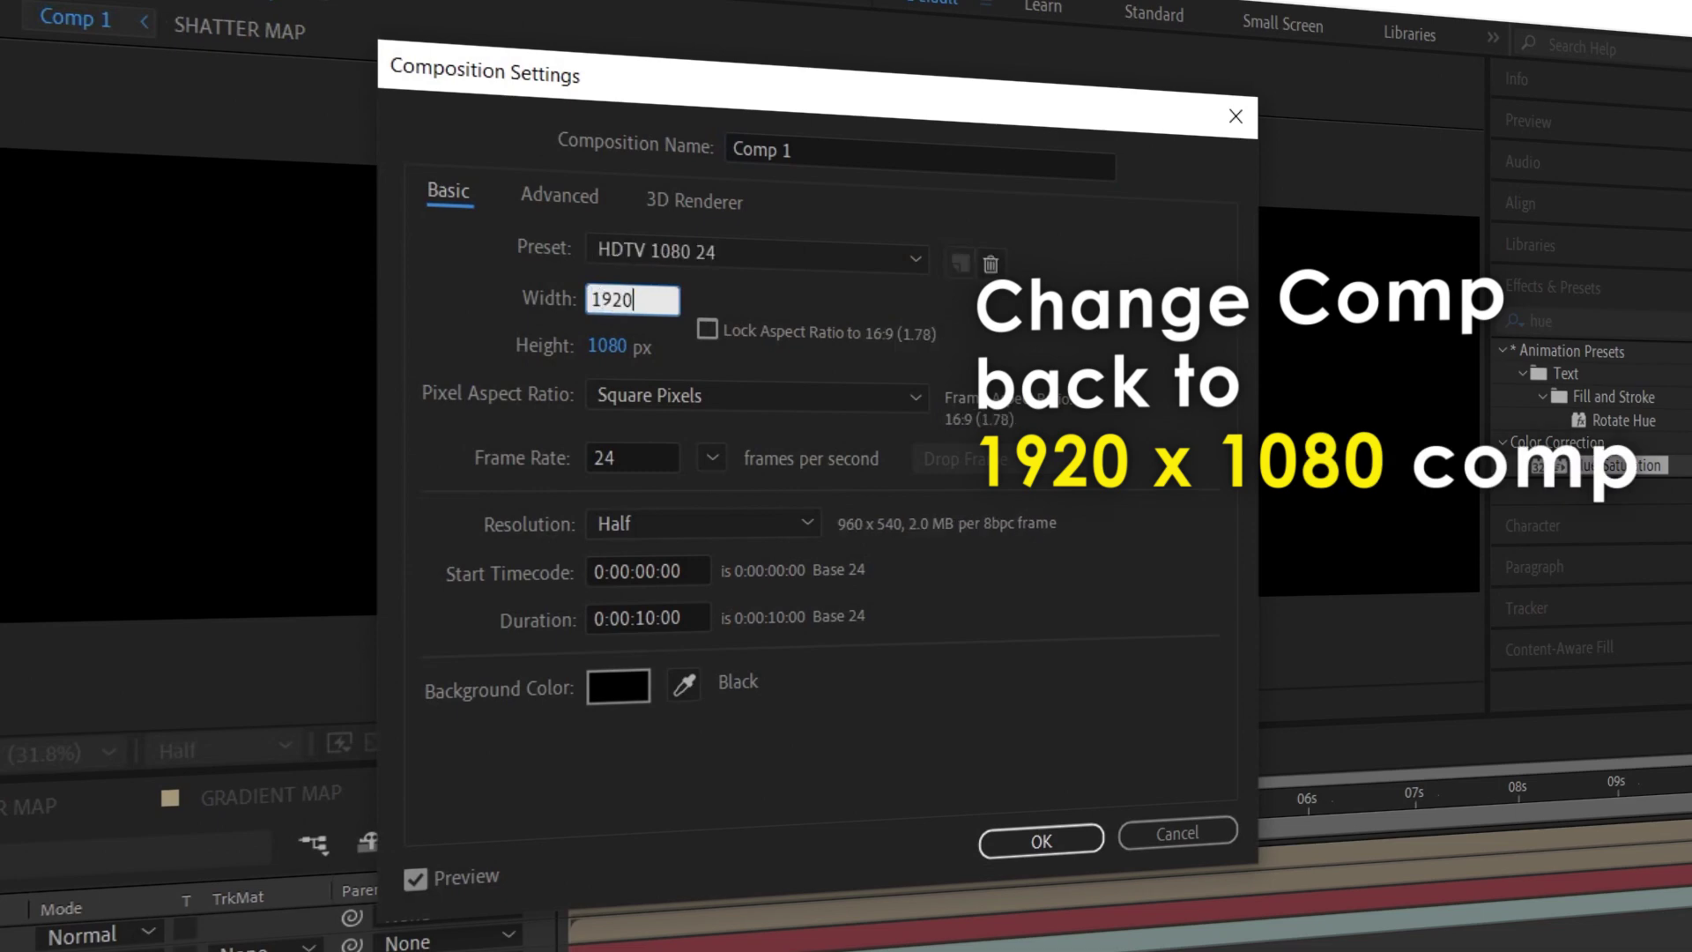
pyautogui.click(1038, 833)
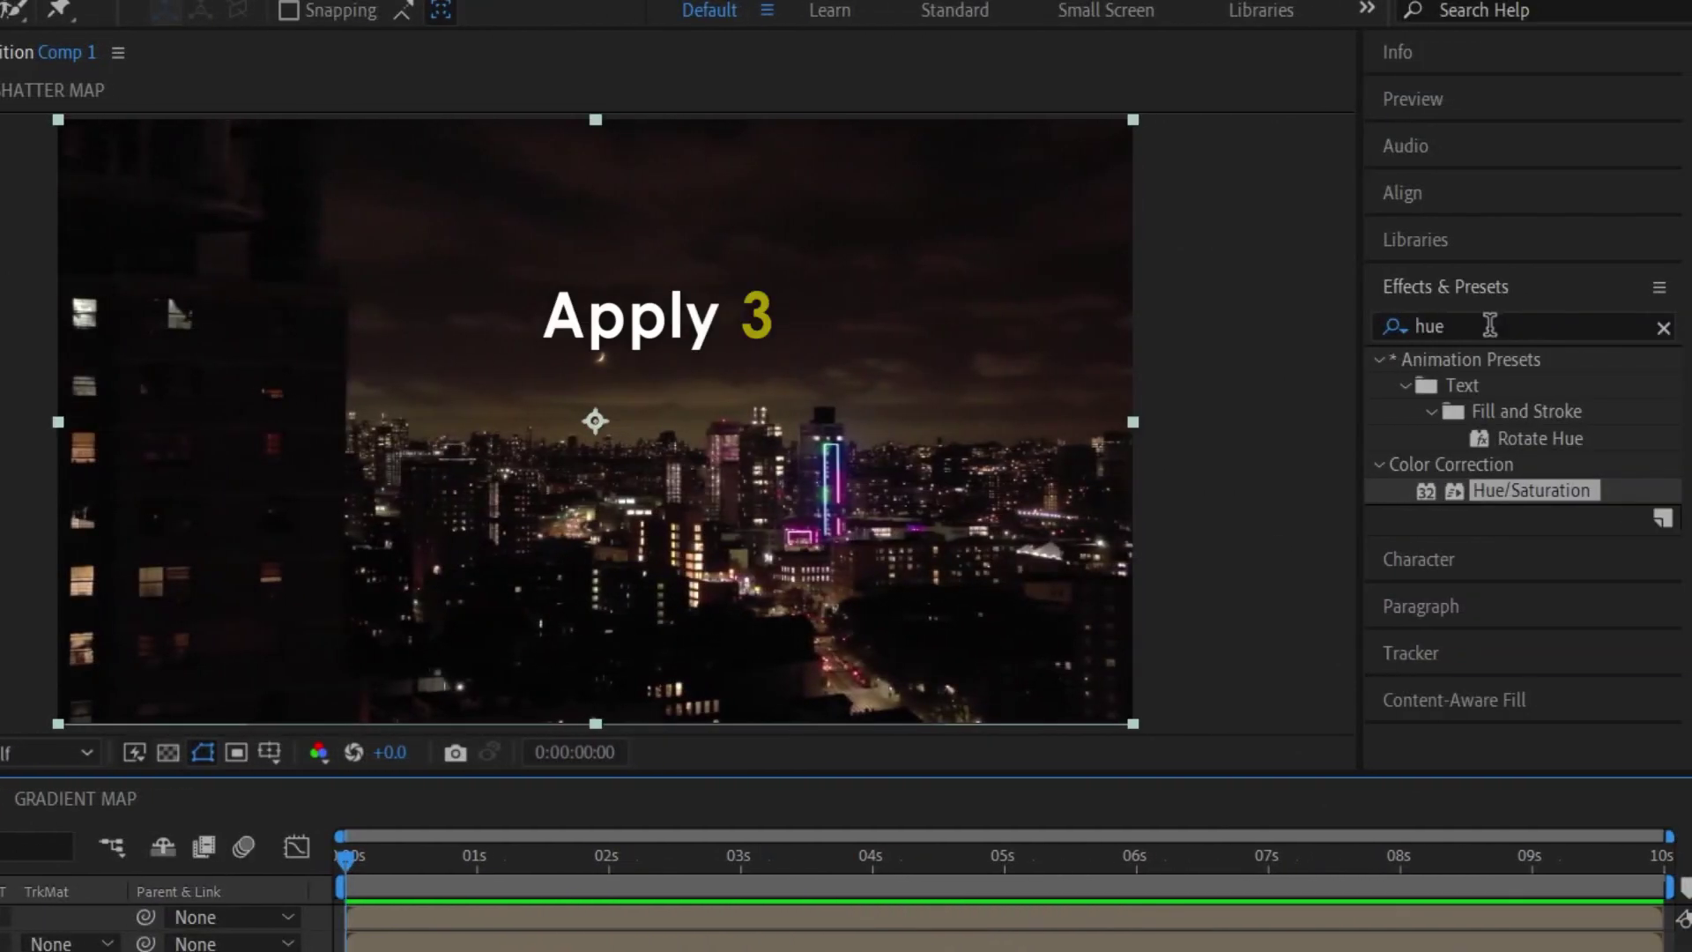
# Step: Apply 3D Camera Tracker to the city background footage
pyautogui.click(1666, 326)
pyautogui.write('3')
pyautogui.click(1424, 244)
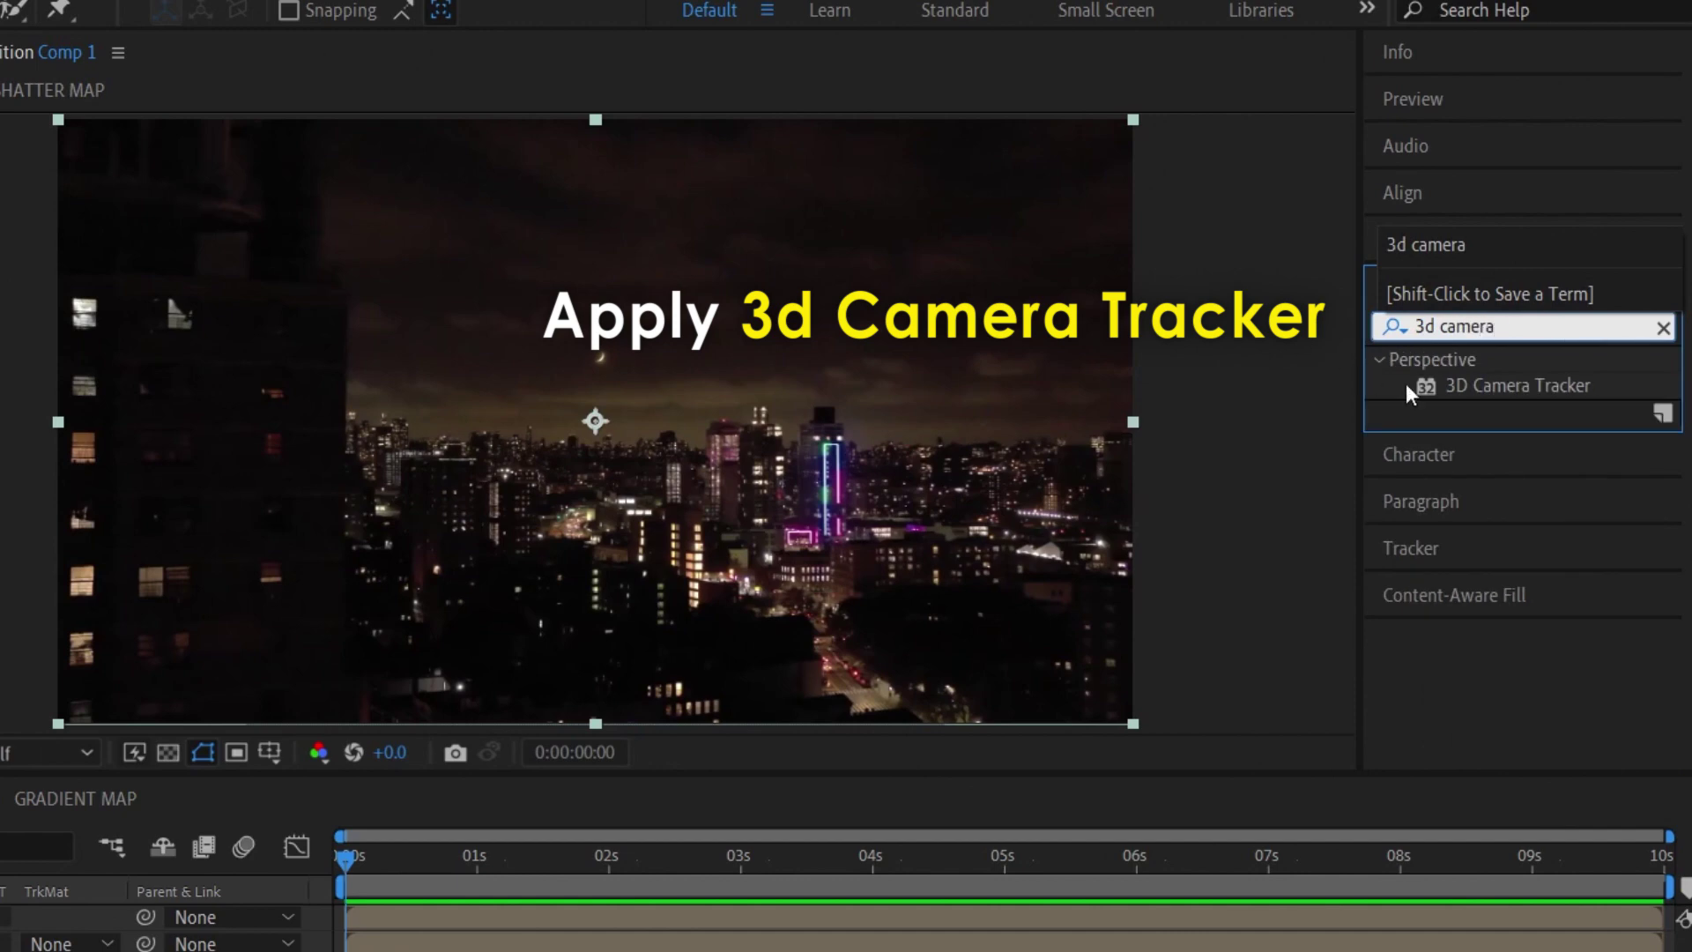
pyautogui.moveTo(1413, 381); pyautogui.dragTo(321, 767)
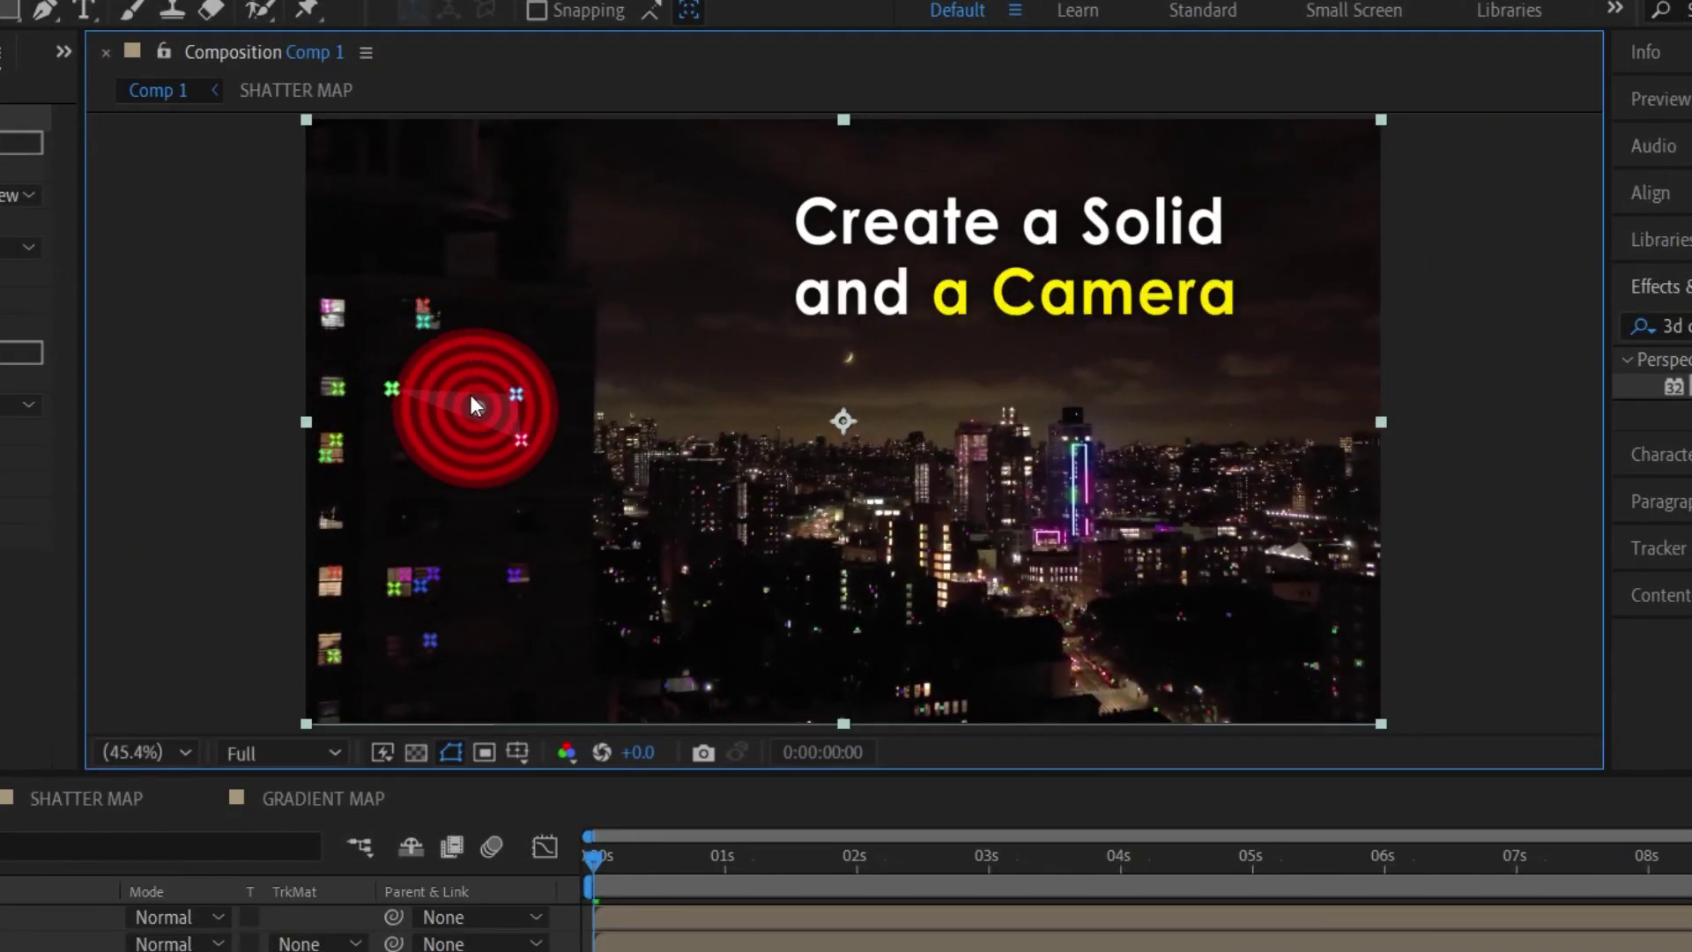
# Step: Create a solid and camera from track points on the left building, then preview
pyautogui.click(469, 394)
pyautogui.rightClick(469, 393)
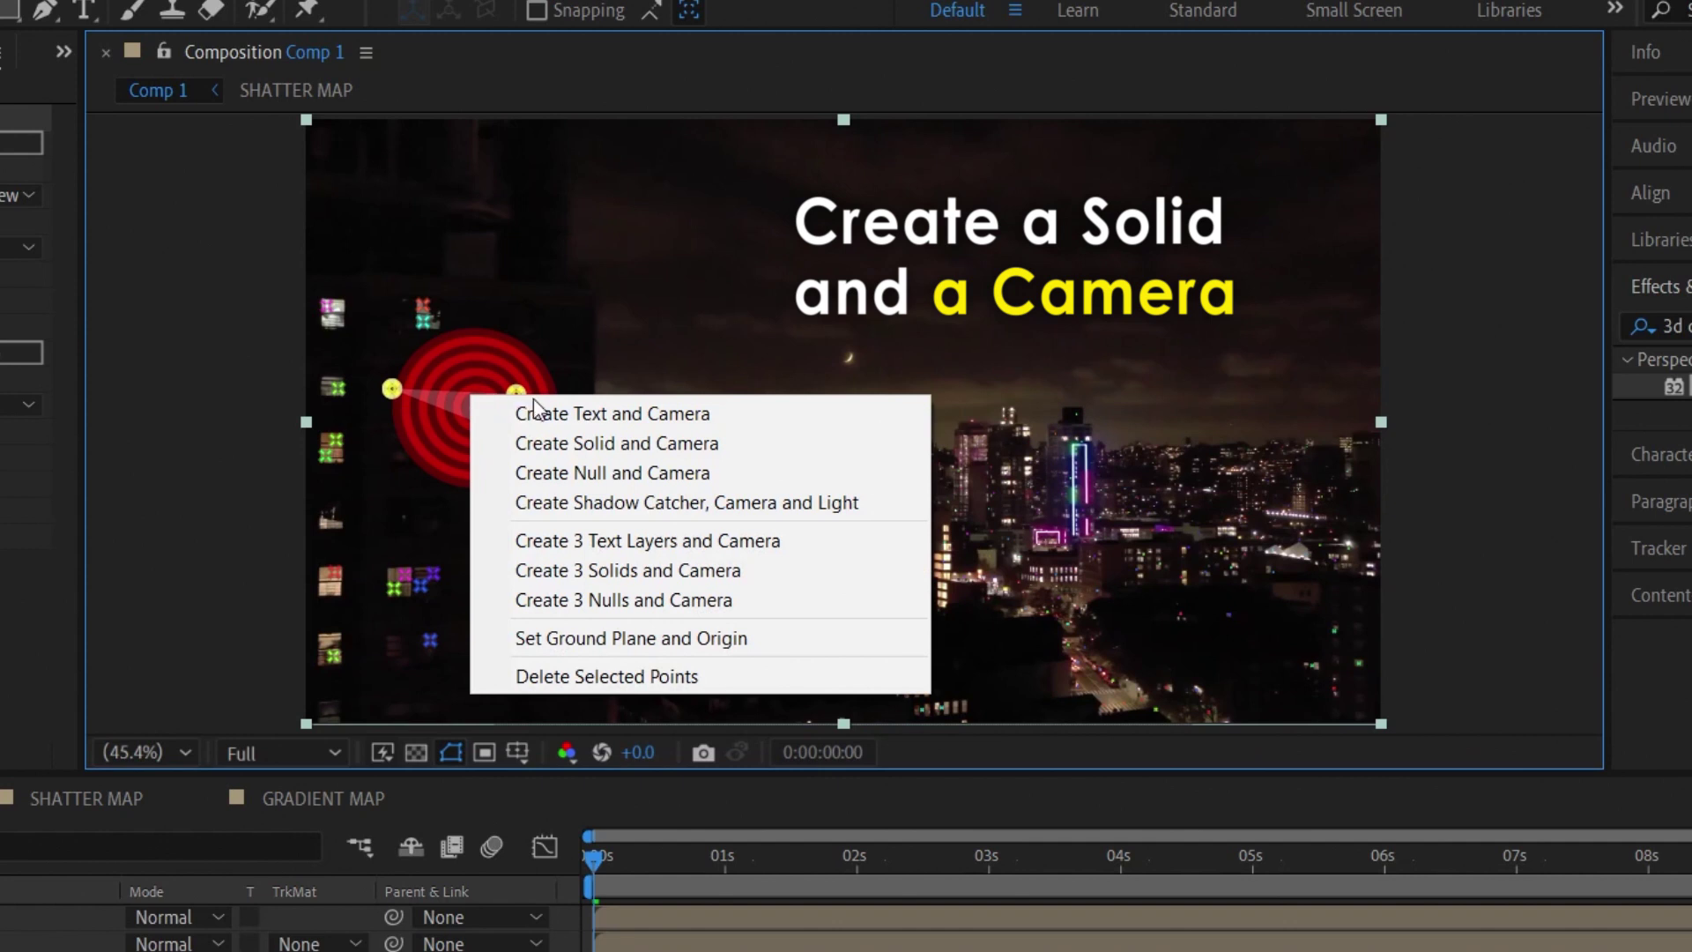
pyautogui.click(573, 442)
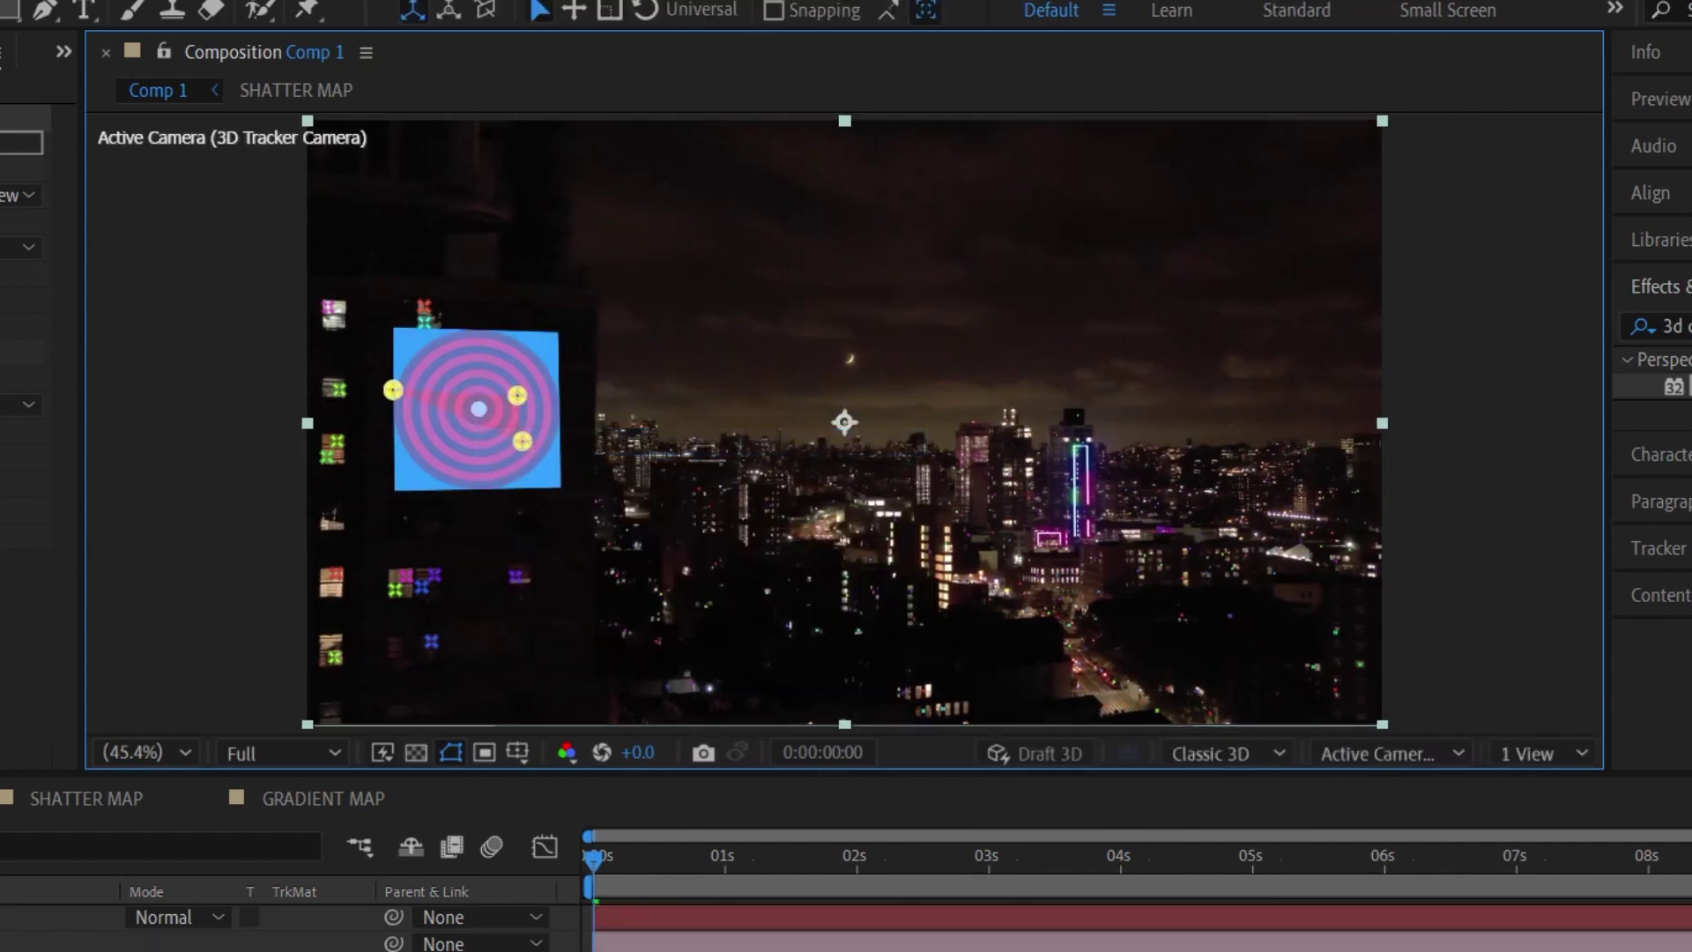
pyautogui.press('F2')
pyautogui.press('space')
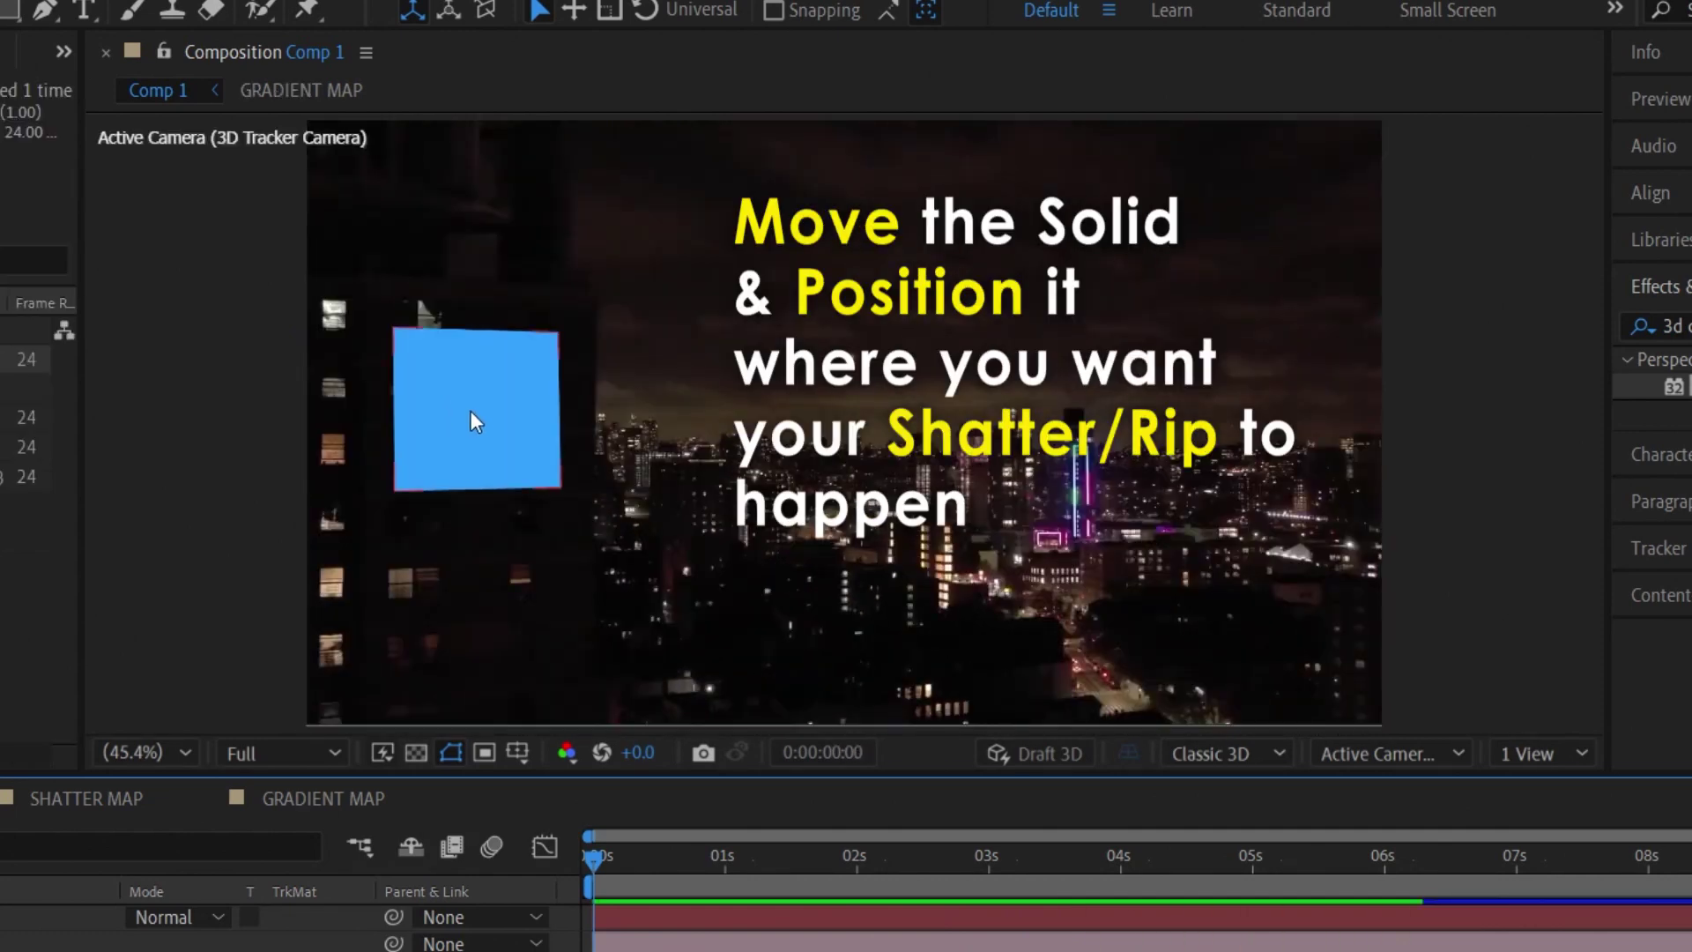
# Step: Position Track Solid 1 at X 2405.5, Y -2000 and Z 75000
pyautogui.click(458, 408)
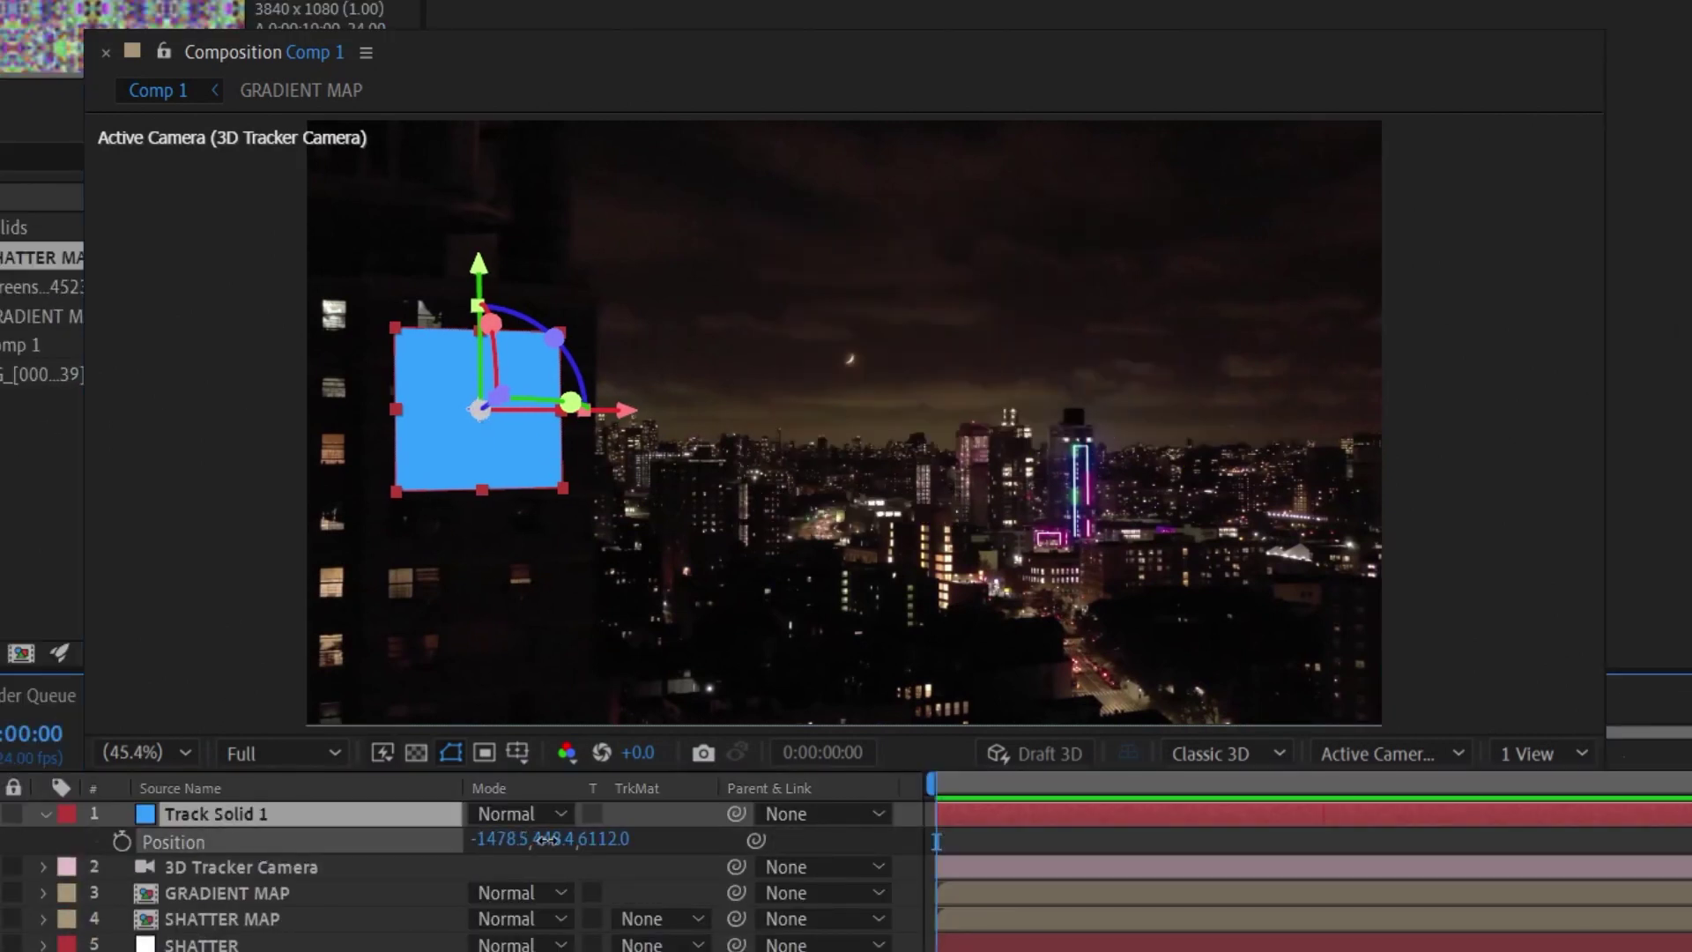
pyautogui.moveTo(489, 838); pyautogui.dragTo(756, 945)
pyautogui.moveTo(498, 838); pyautogui.dragTo(1498, 861)
pyautogui.write('75000')
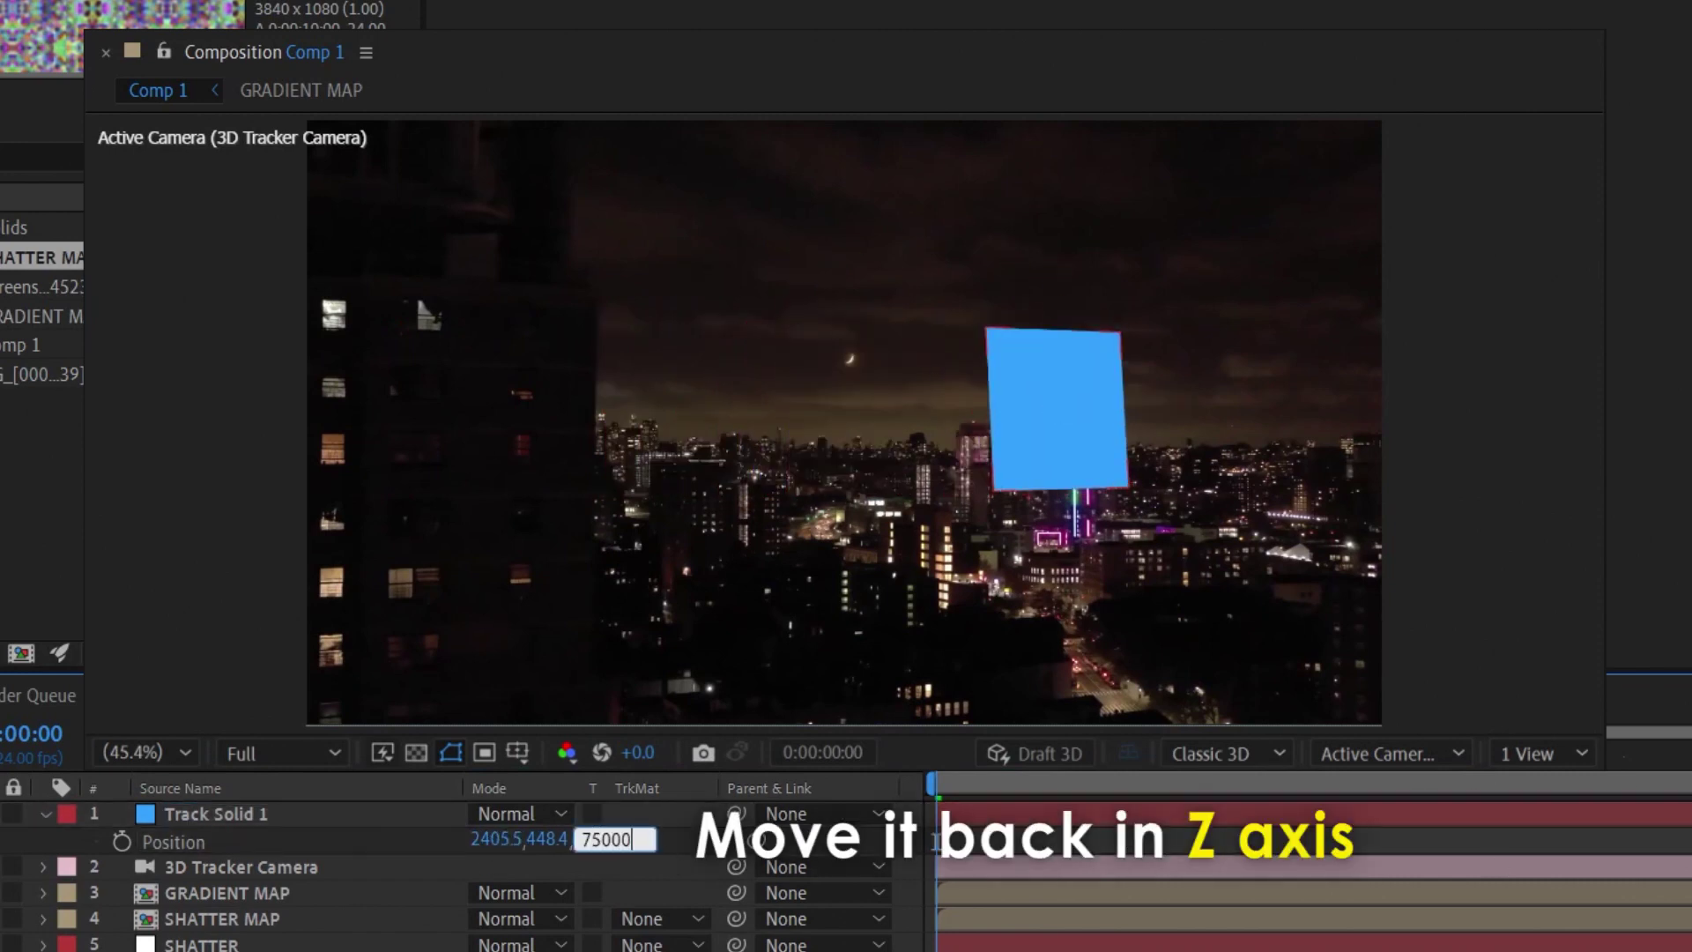
pyautogui.press('Return')
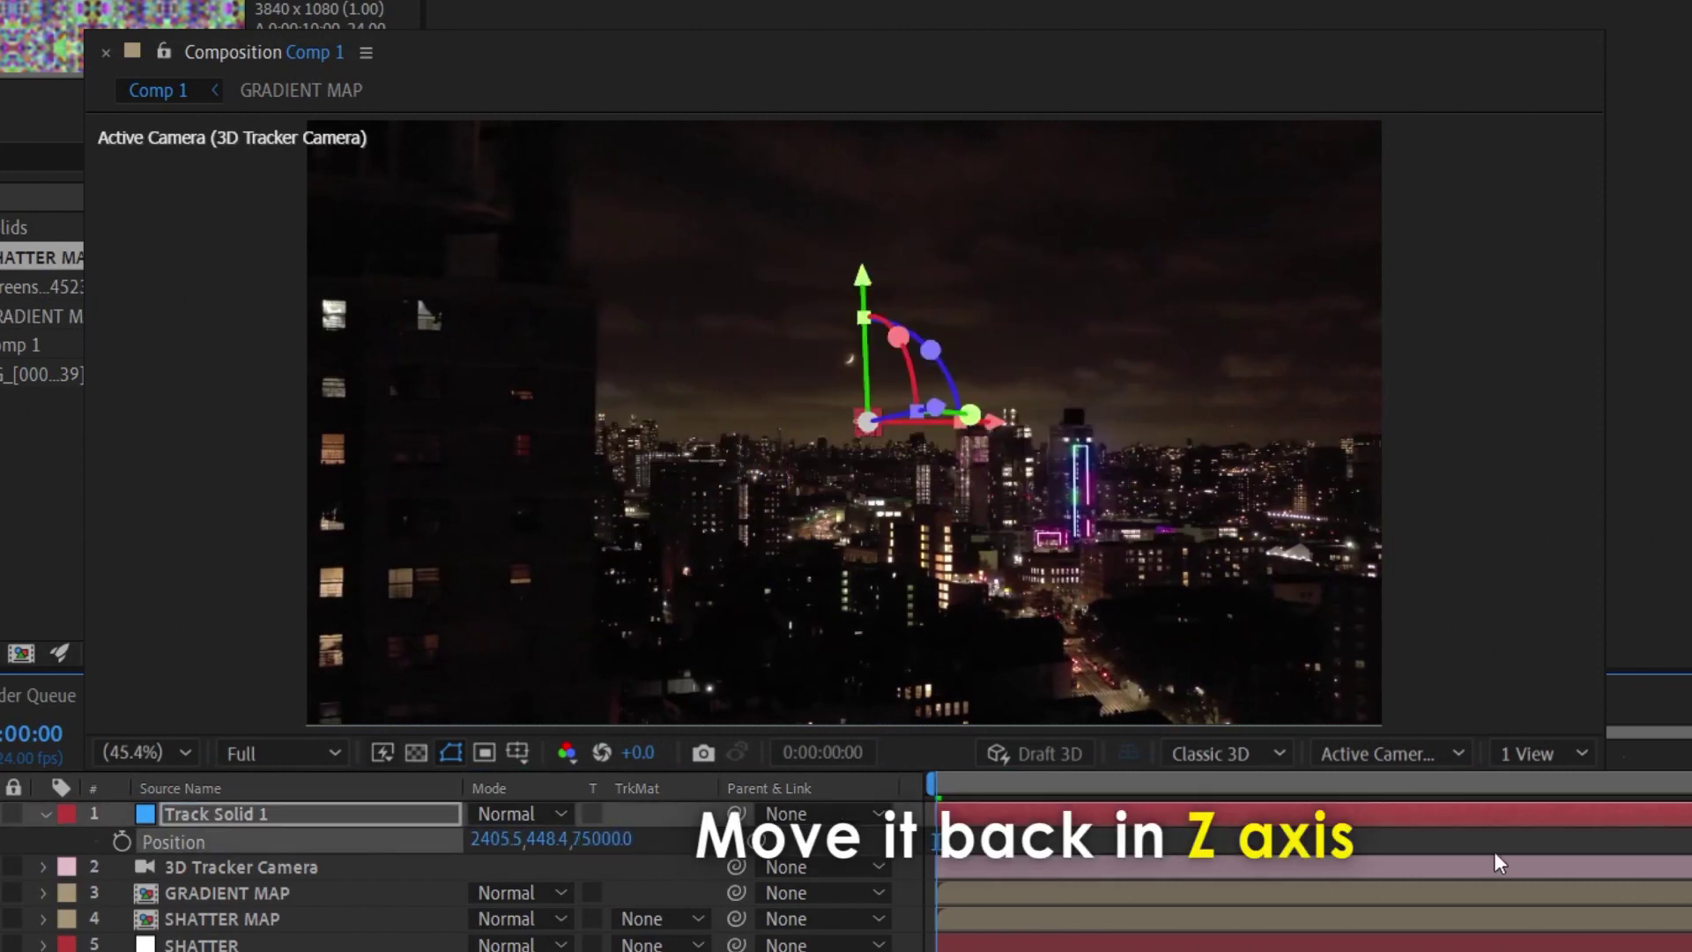
pyautogui.click(564, 838)
pyautogui.write('-2000')
pyautogui.press('Return')
# Step: Scale Track Solid 1 to 425% and preview it floating above the skyline
pyautogui.click(352, 817)
pyautogui.press('s')
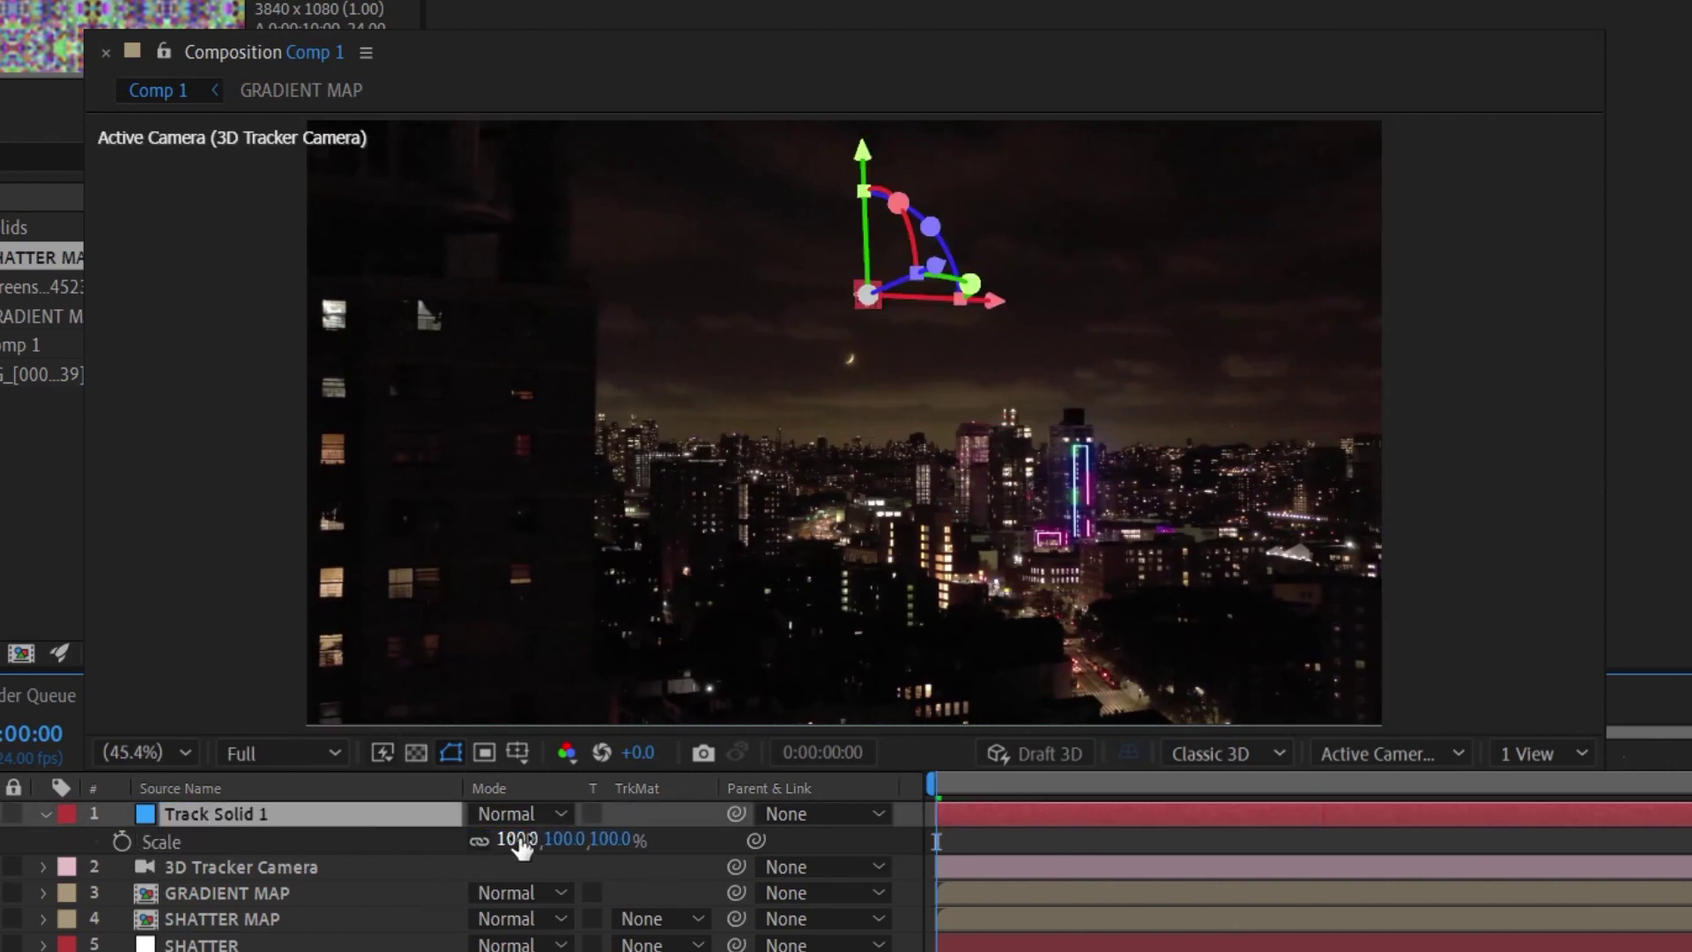
pyautogui.moveTo(515, 838); pyautogui.dragTo(802, 838)
pyautogui.press('space')
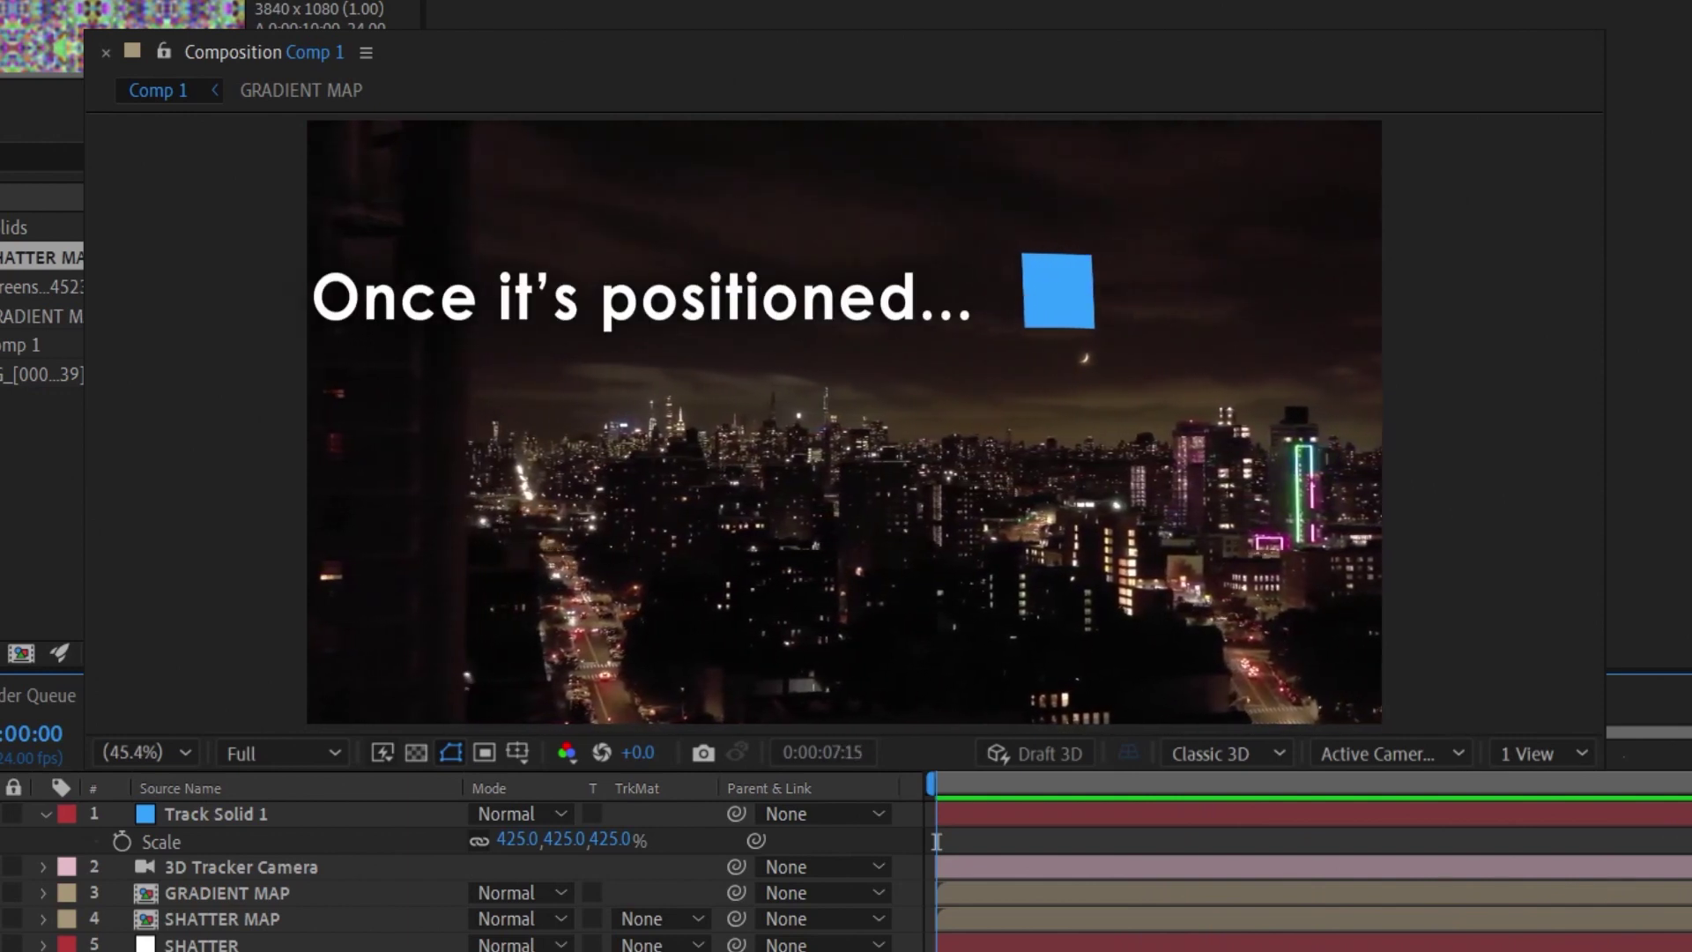
pyautogui.press('space')
pyautogui.press('Home')
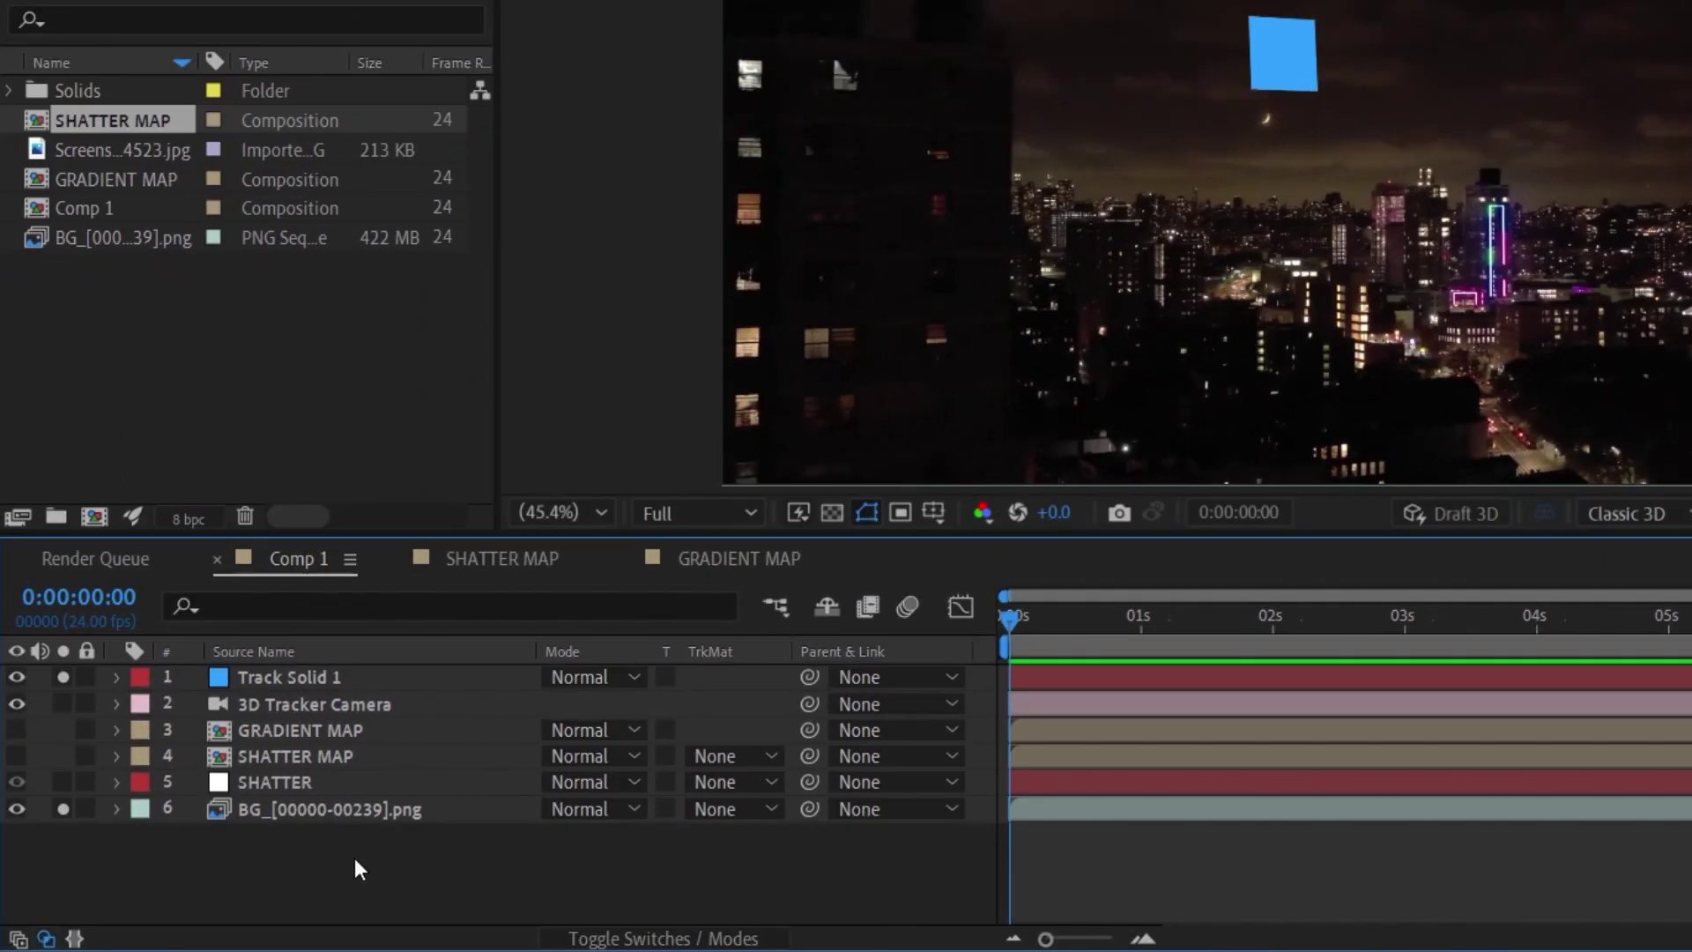
# Step: Add a new 3D null object parented to Track Solid 1
pyautogui.rightClick(347, 860)
pyautogui.moveTo(441, 546)
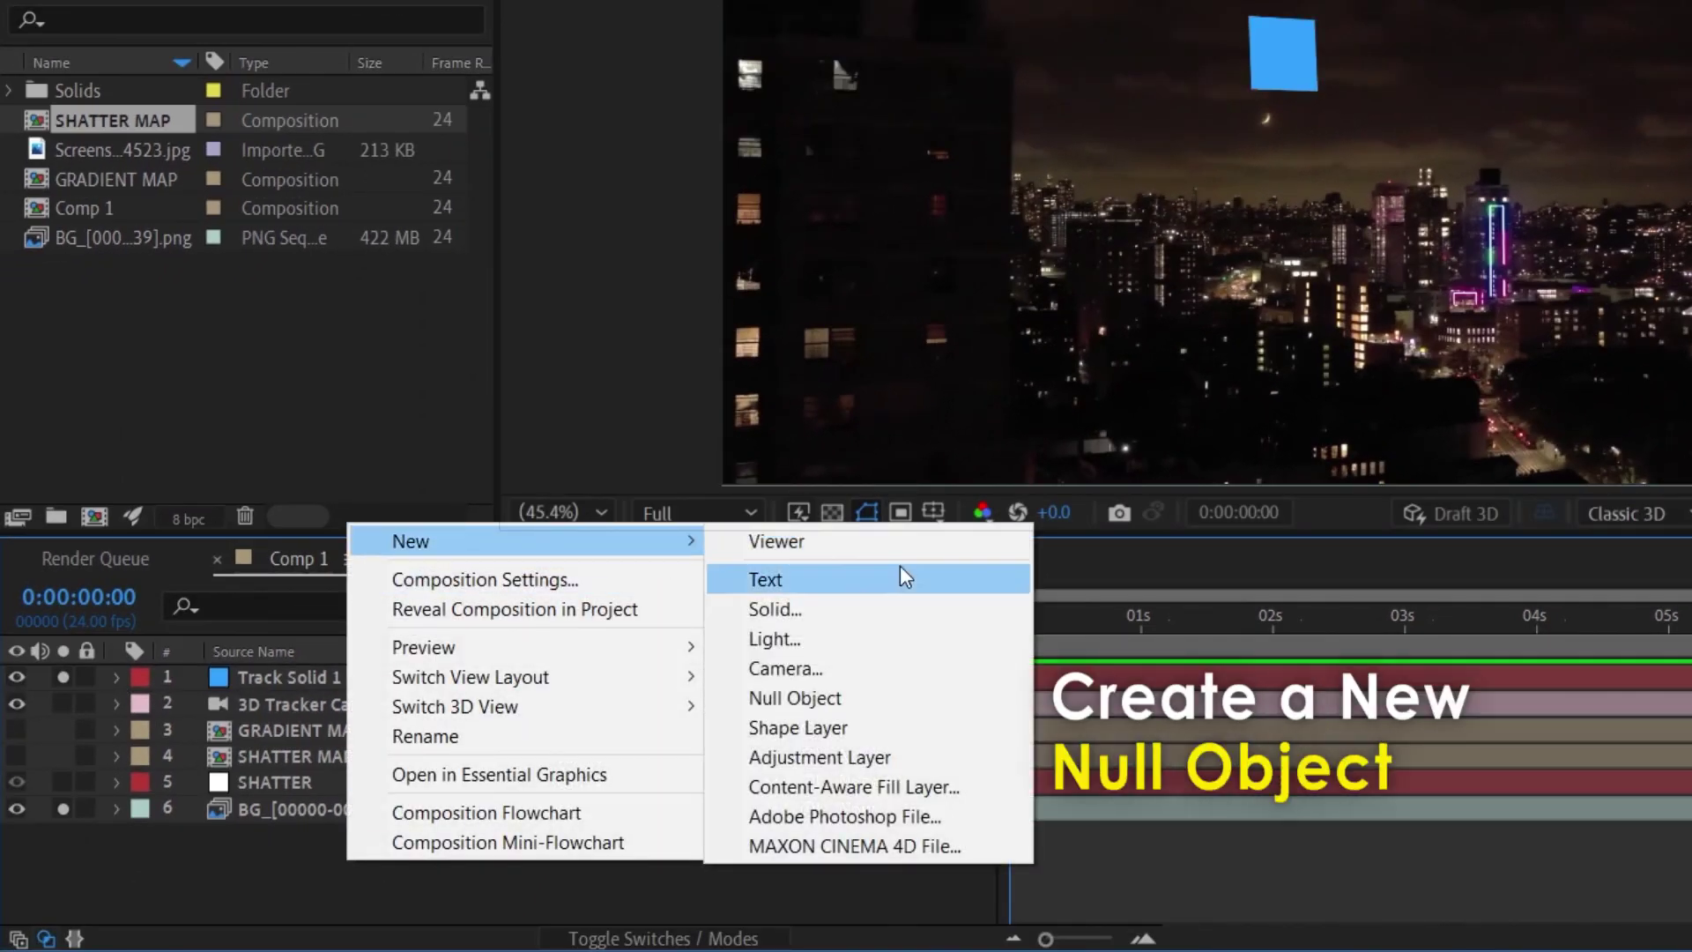
pyautogui.click(839, 697)
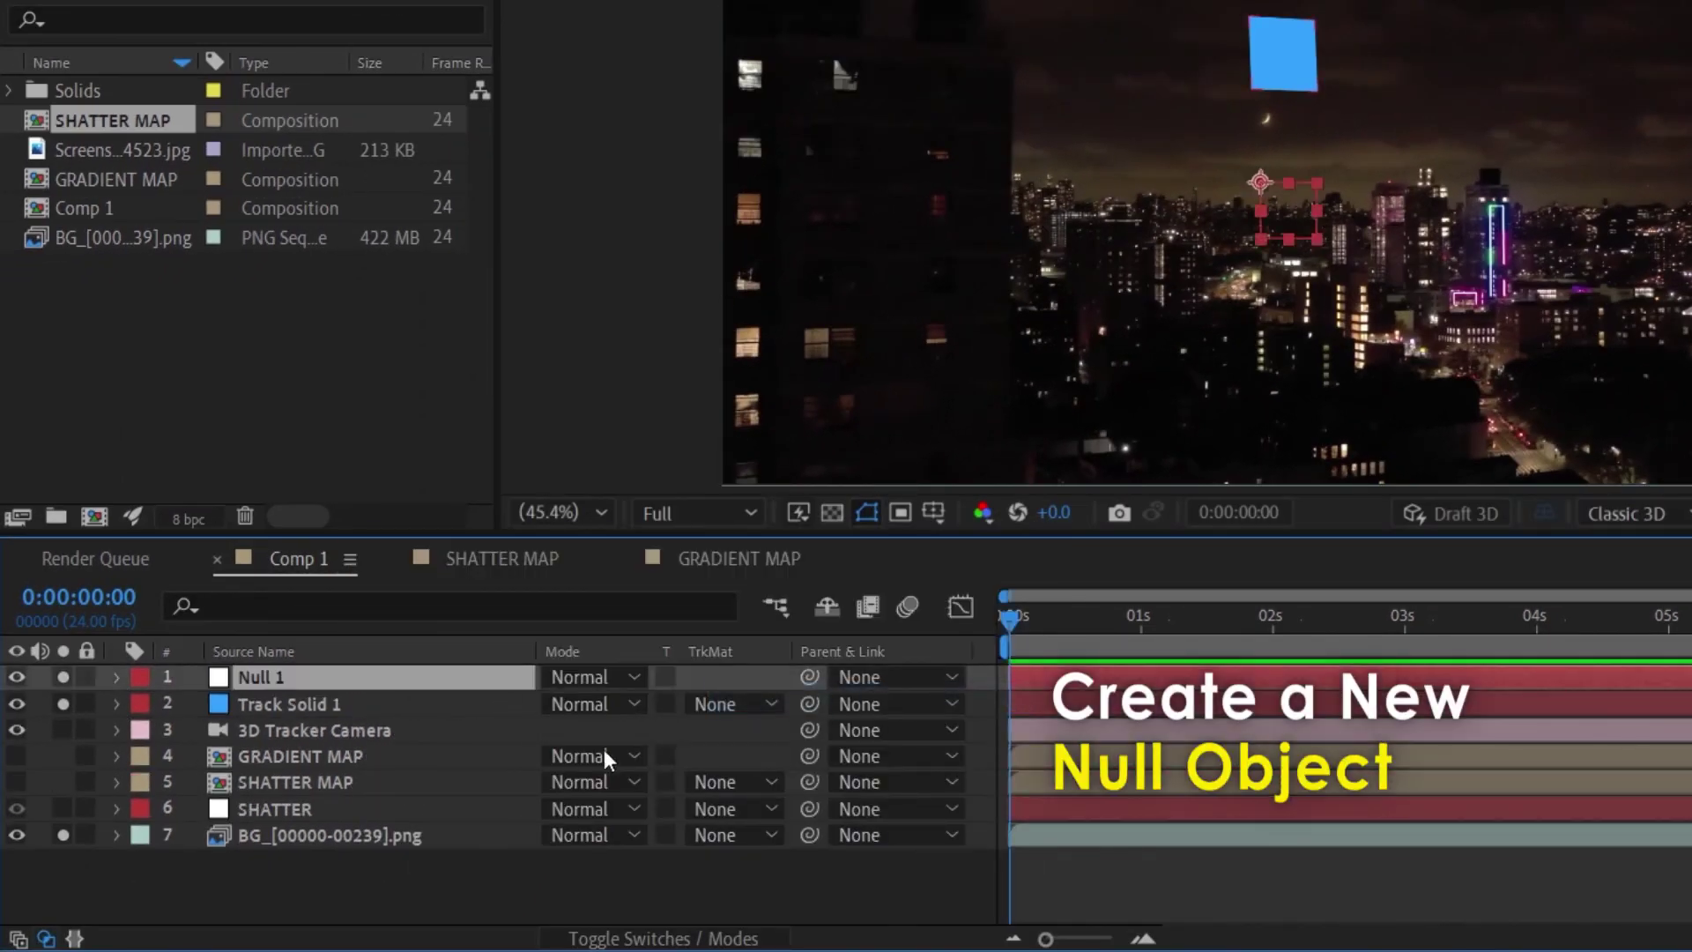
pyautogui.click(692, 934)
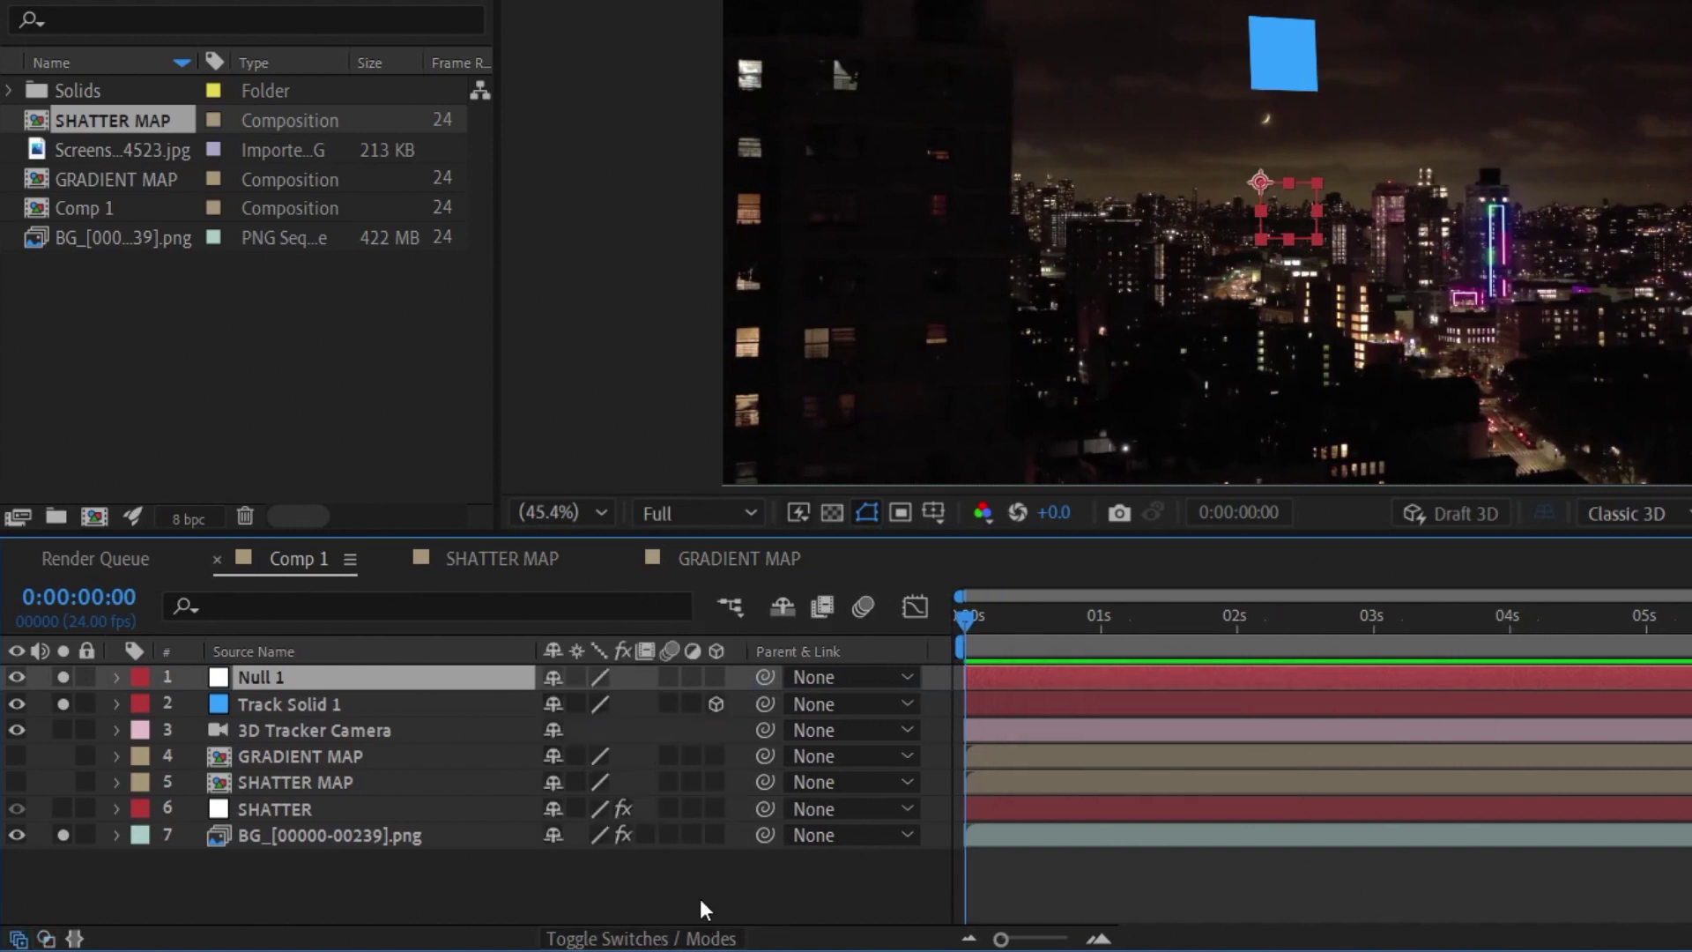
pyautogui.click(716, 678)
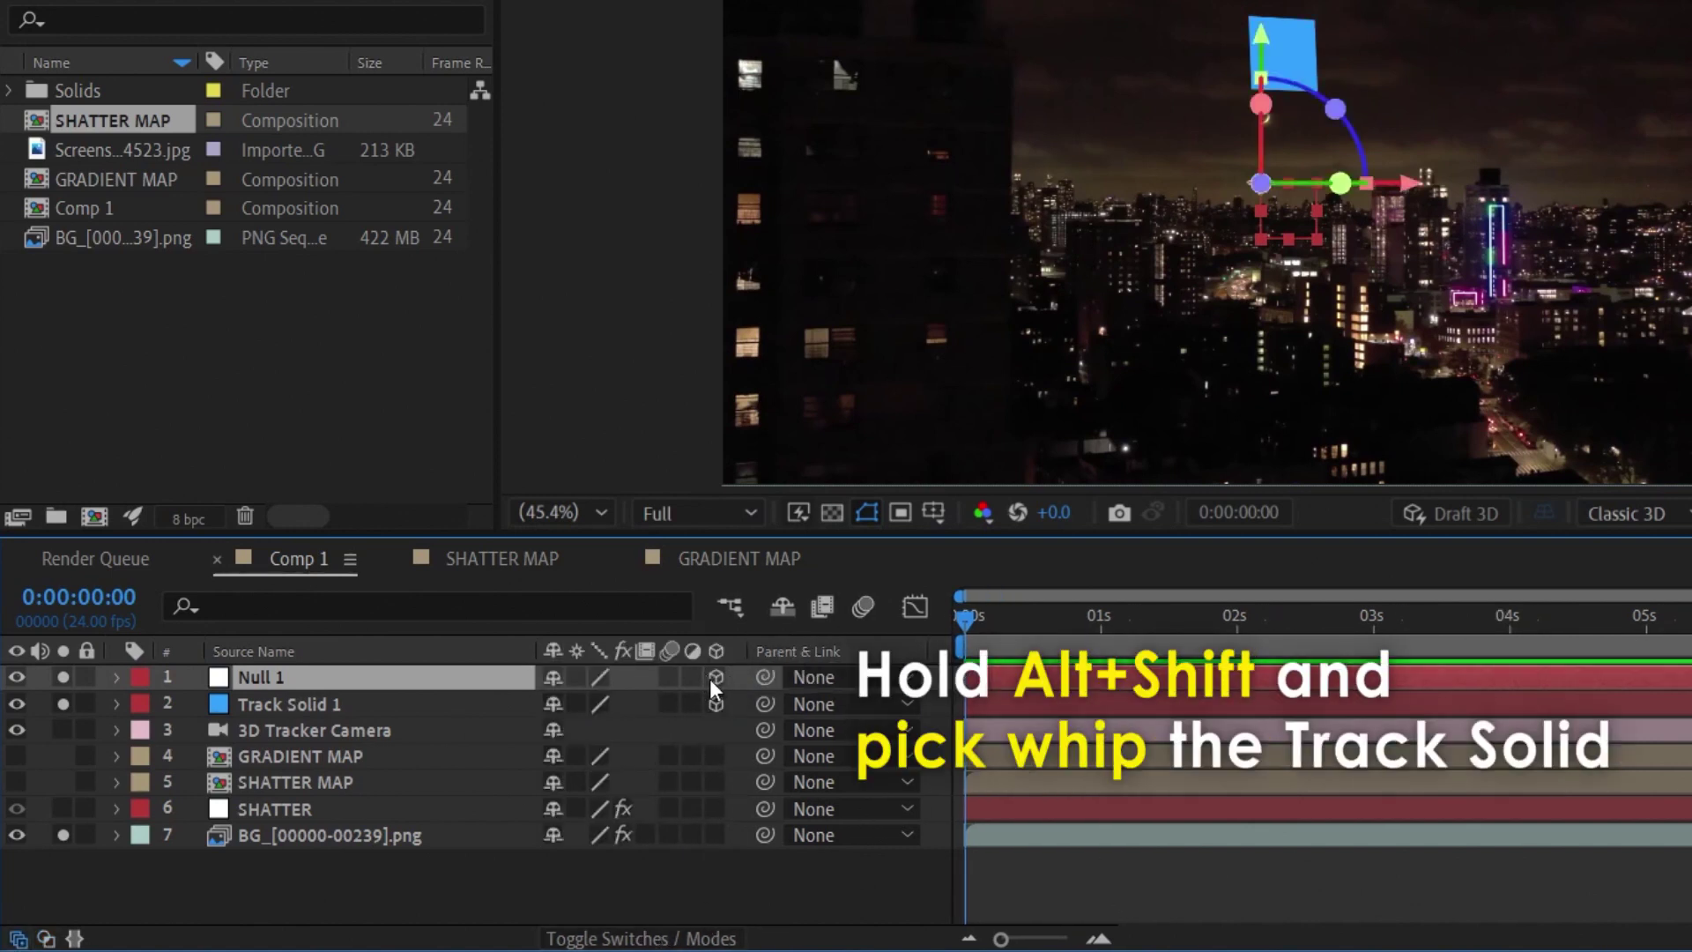
pyautogui.keyDown('alt'); pyautogui.keyDown('shift'); pyautogui.moveTo(767, 678); pyautogui.dragTo(386, 705); pyautogui.keyUp('shift'); pyautogui.keyUp('alt')
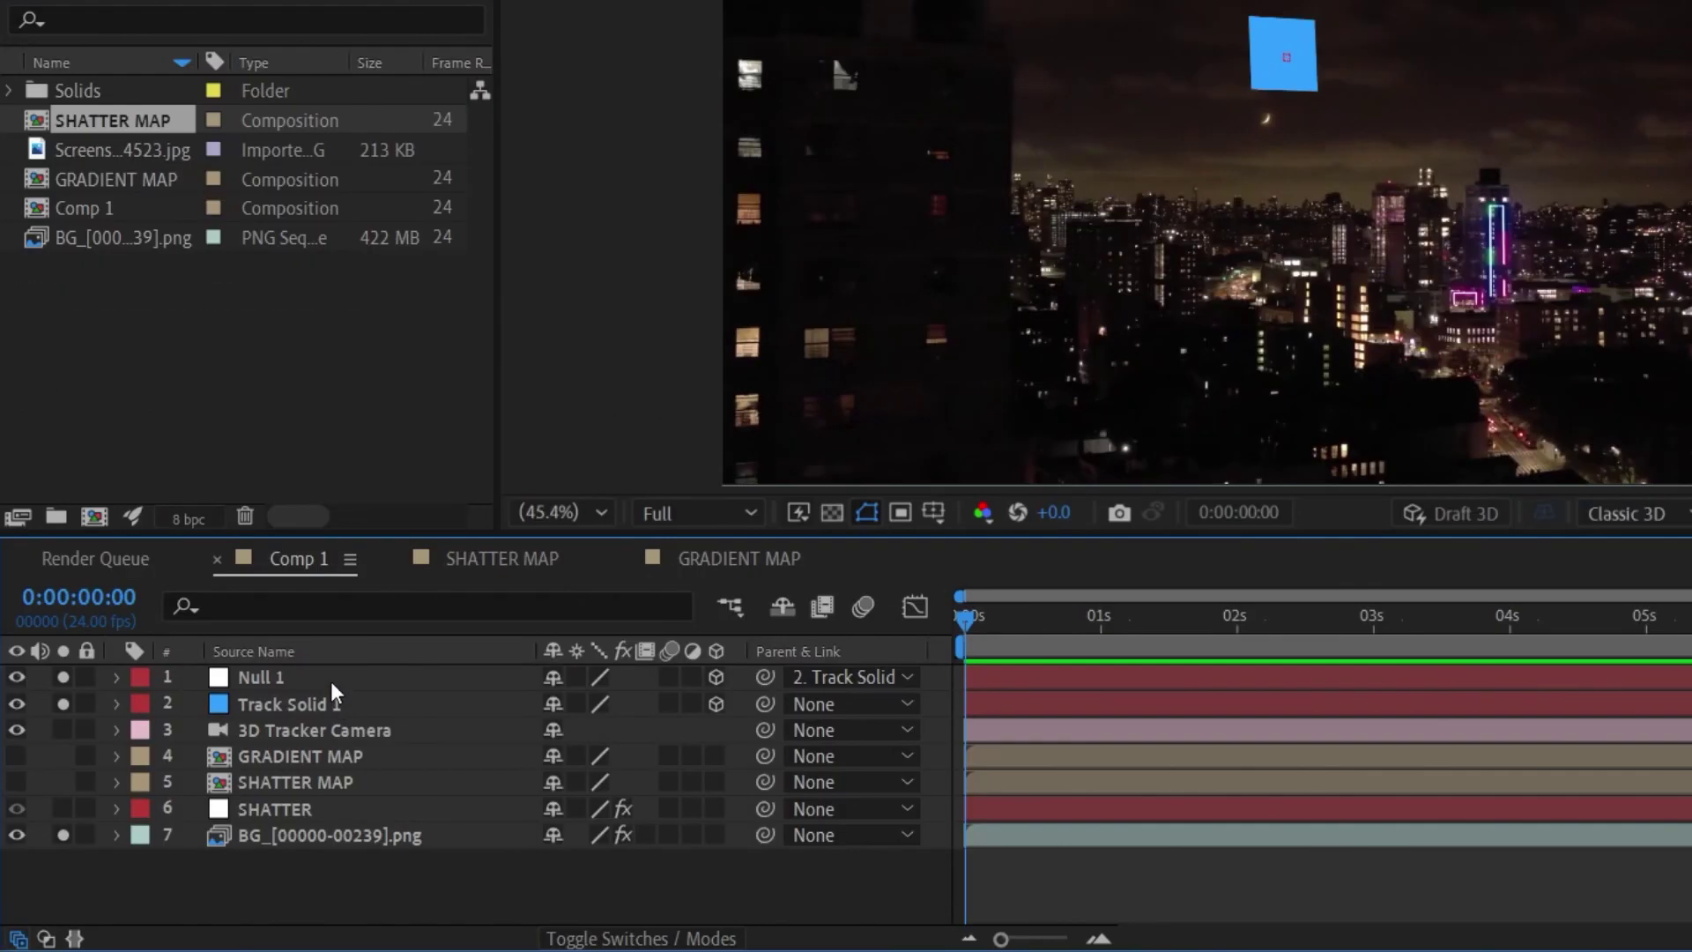
# Step: Rename the null 'SHATTER POSITION NULL' and parent the 3D Tracker Camera to it
pyautogui.click(330, 678)
pyautogui.press('Return')
pyautogui.write('SHATTER POSITION NULL')
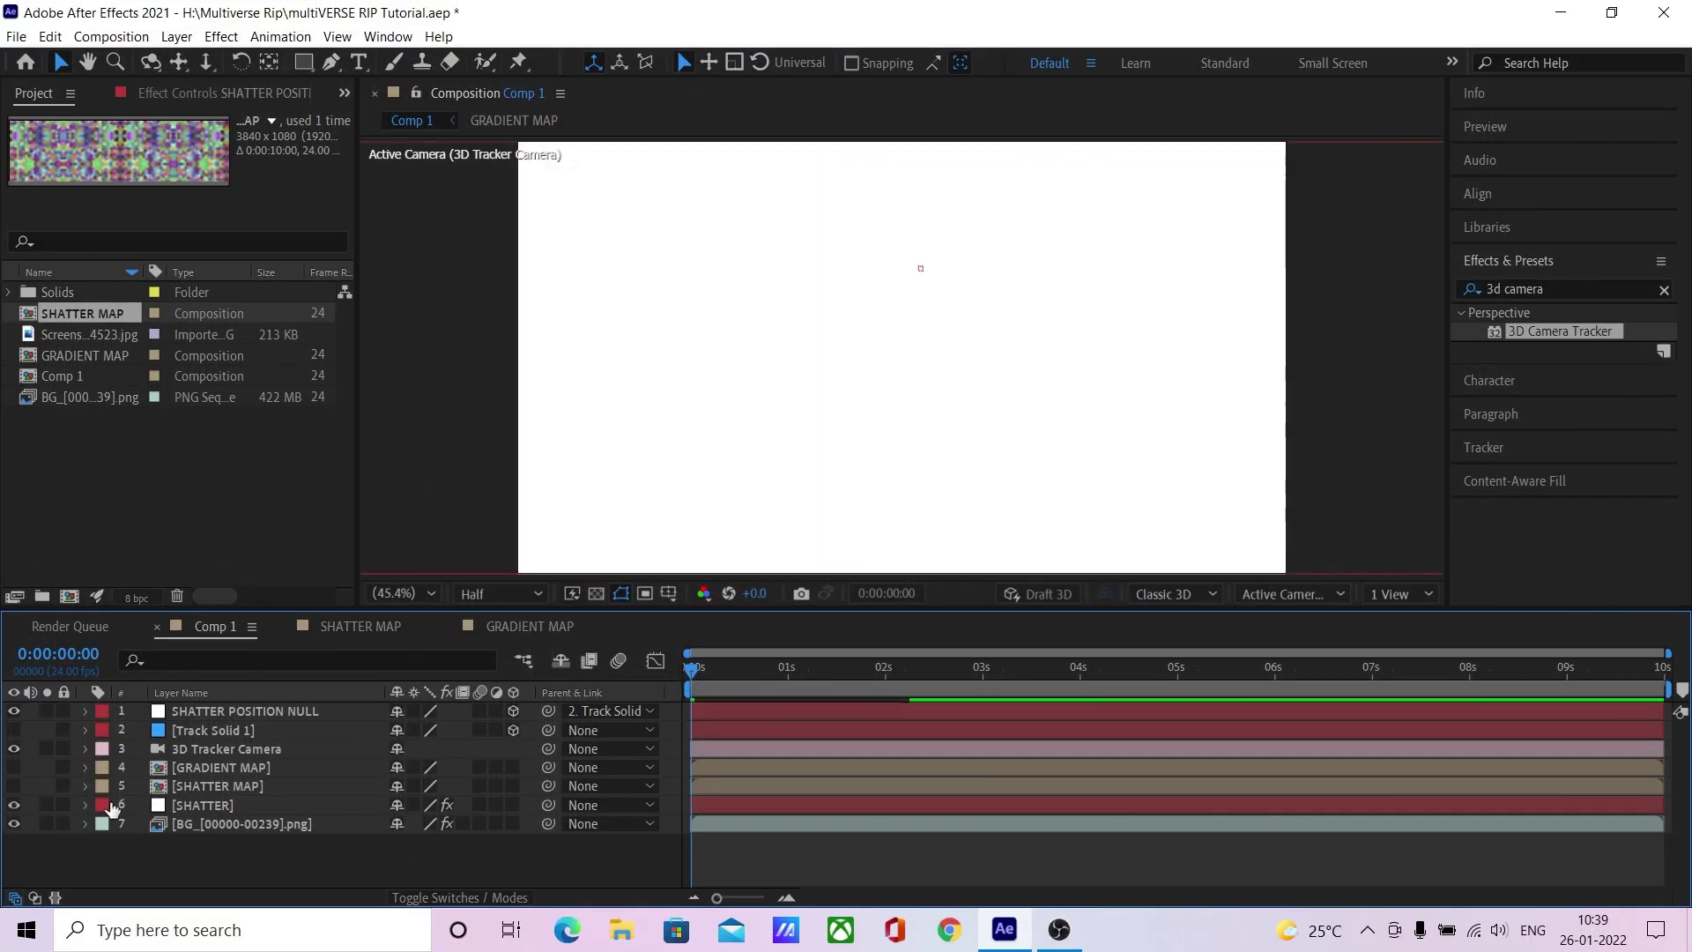
pyautogui.click(263, 749)
pyautogui.moveTo(548, 748)
pyautogui.mouseDown()
pyautogui.moveTo(351, 731)
pyautogui.moveTo(304, 673)
pyautogui.mouseUp()
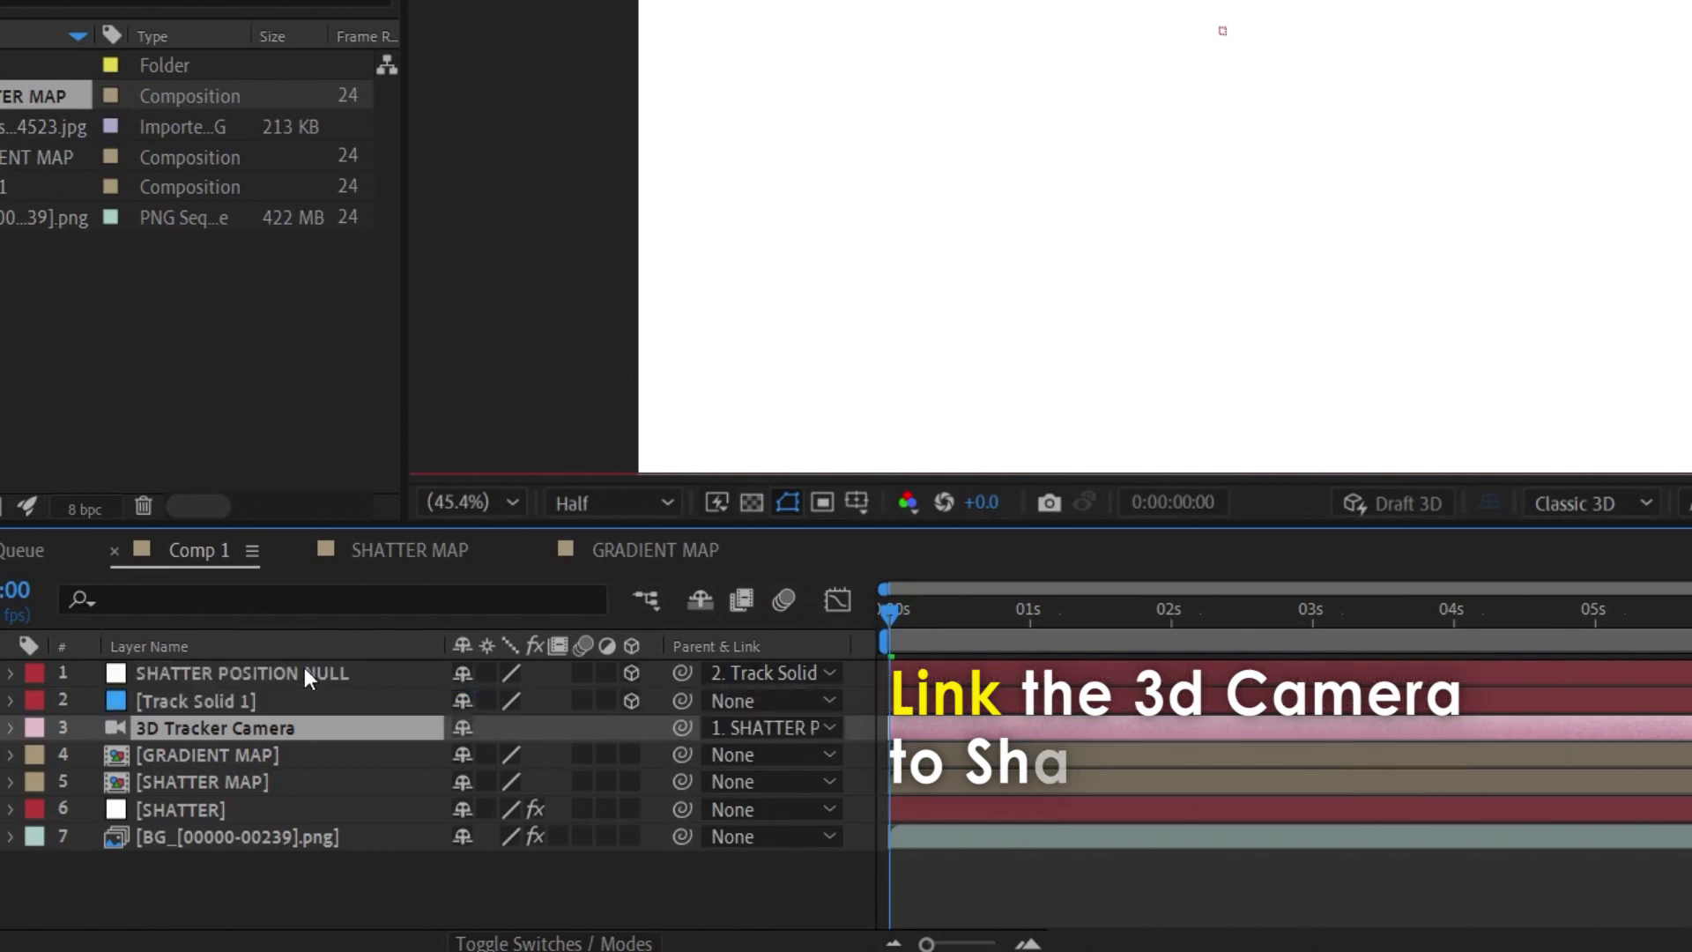
# Step: Set the SHATTER layer's Shatter Camera System to Comp Camera
pyautogui.click(288, 809)
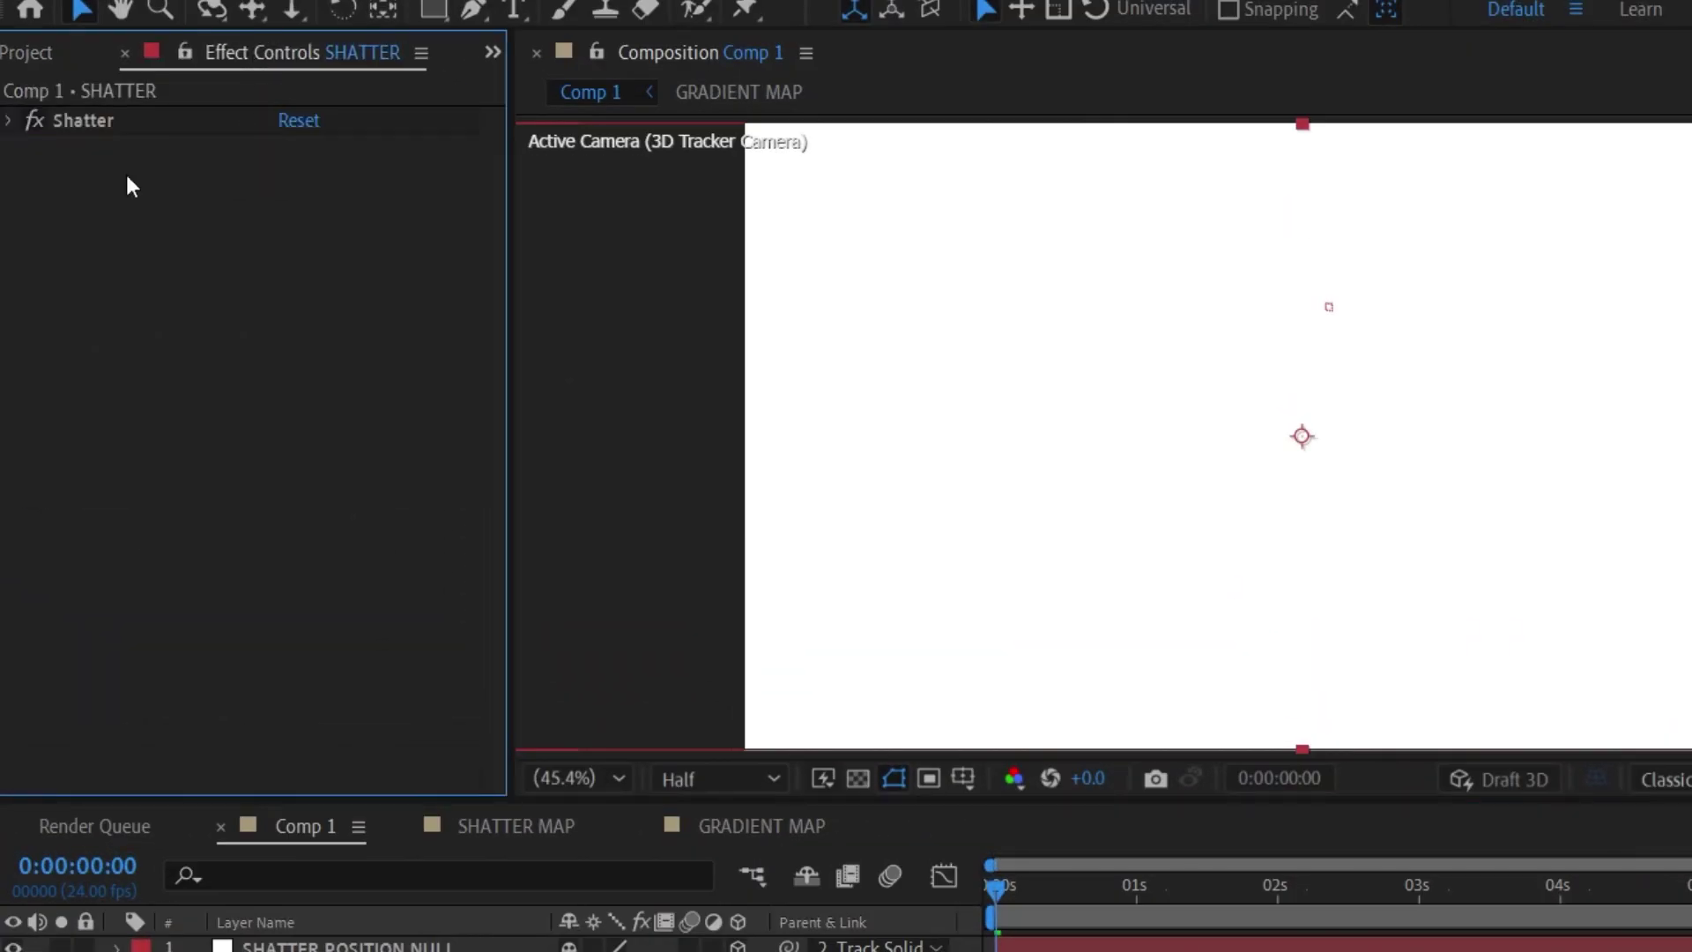
pyautogui.scroll(-10, 496, 535)
pyautogui.click(370, 681)
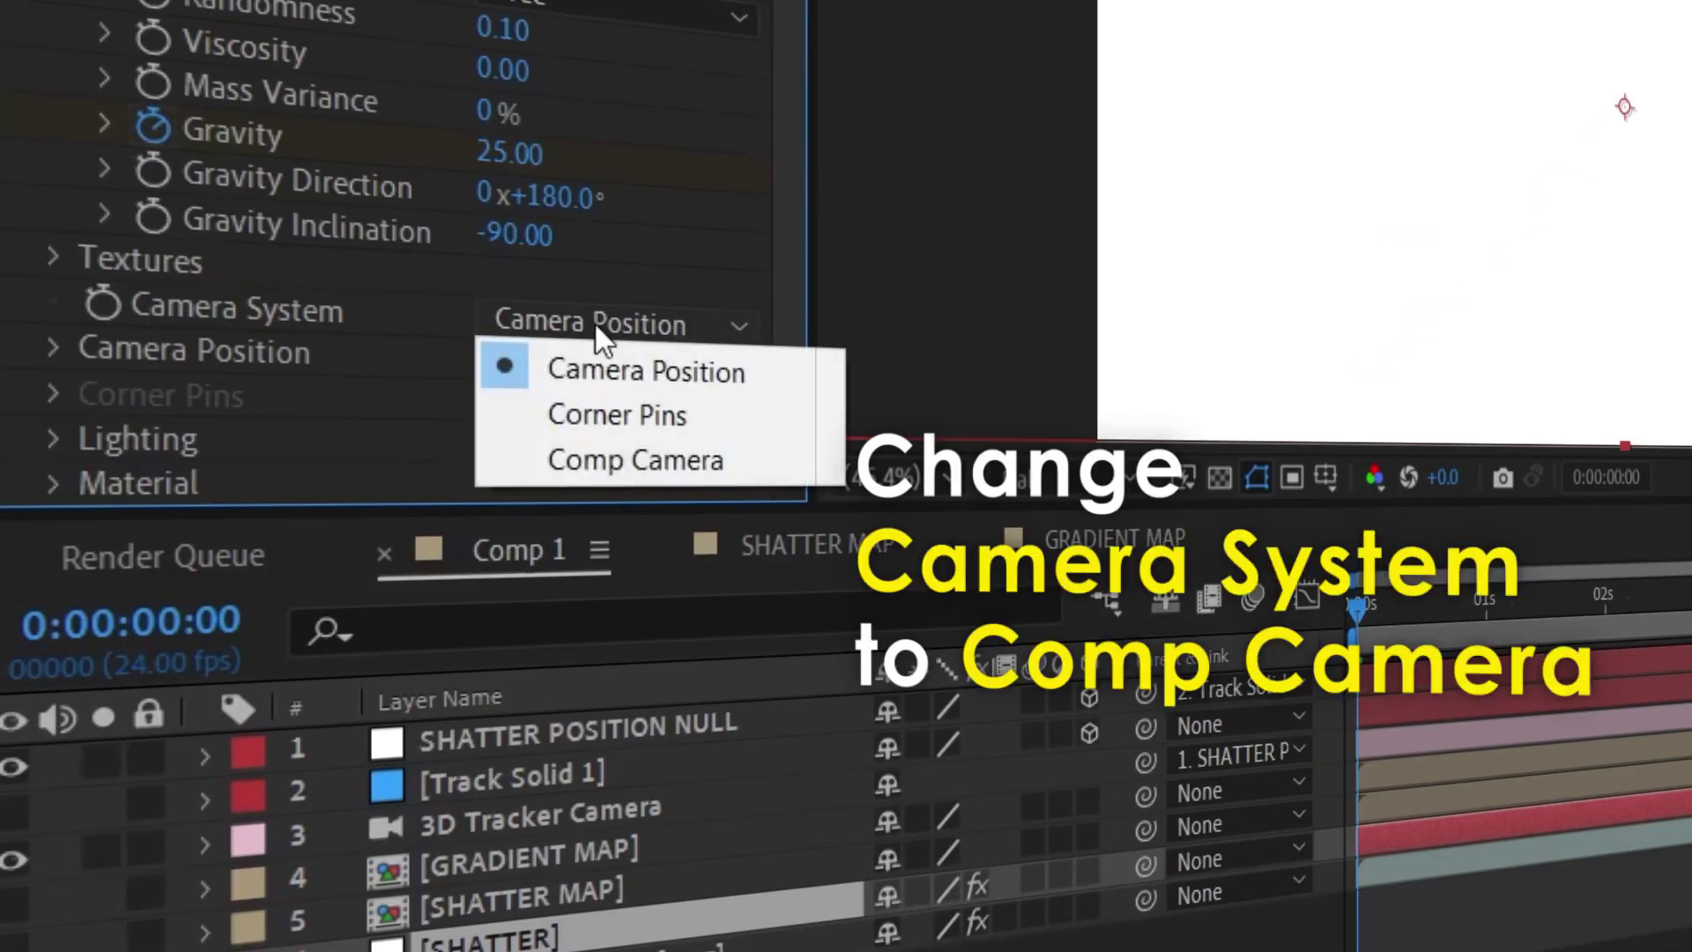
pyautogui.click(640, 461)
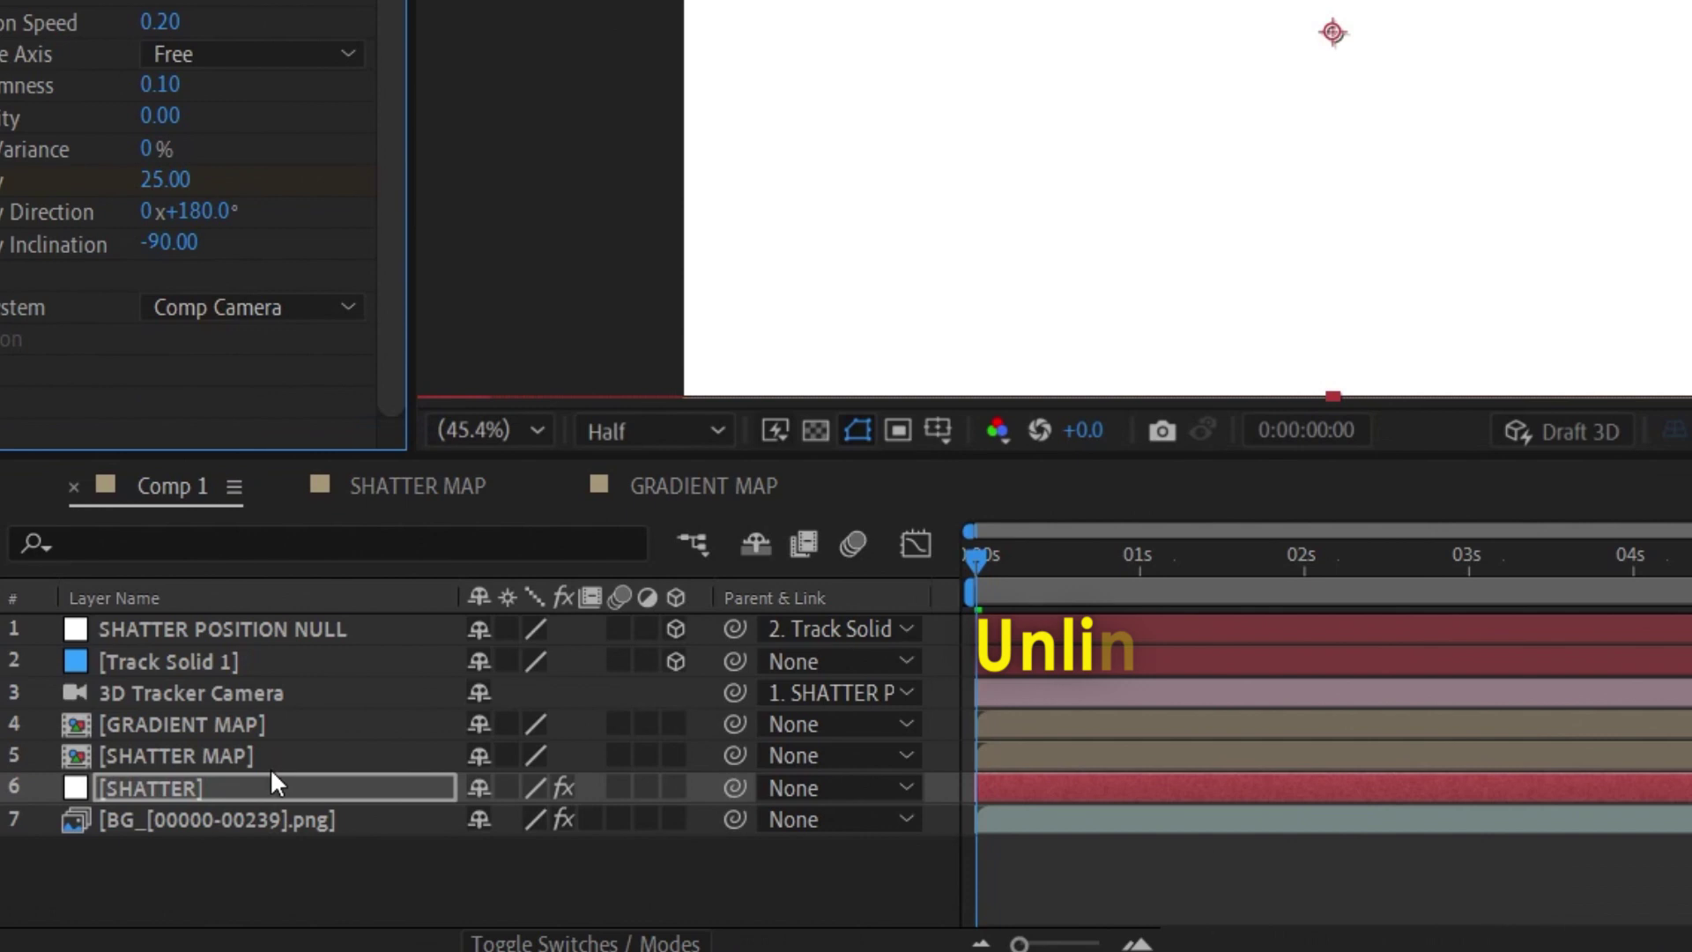
# Step: Unparent SHATTER POSITION NULL and set its position to 960, 540, 0
pyautogui.click(305, 628)
pyautogui.press('p')
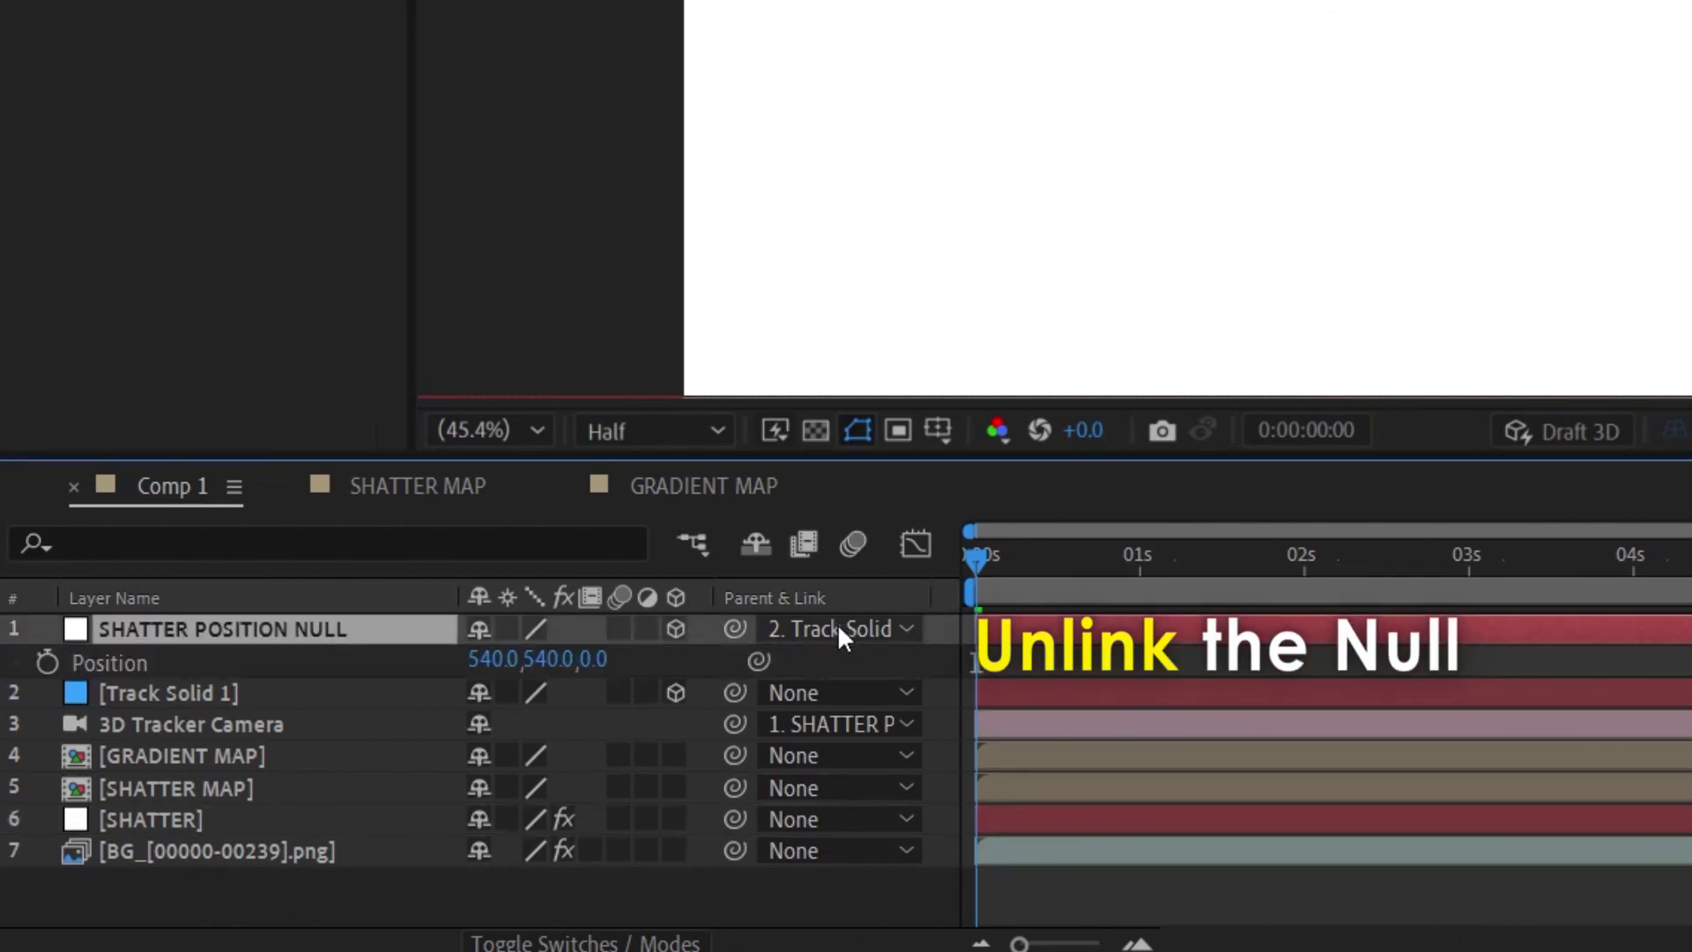
pyautogui.click(837, 628)
pyautogui.click(837, 667)
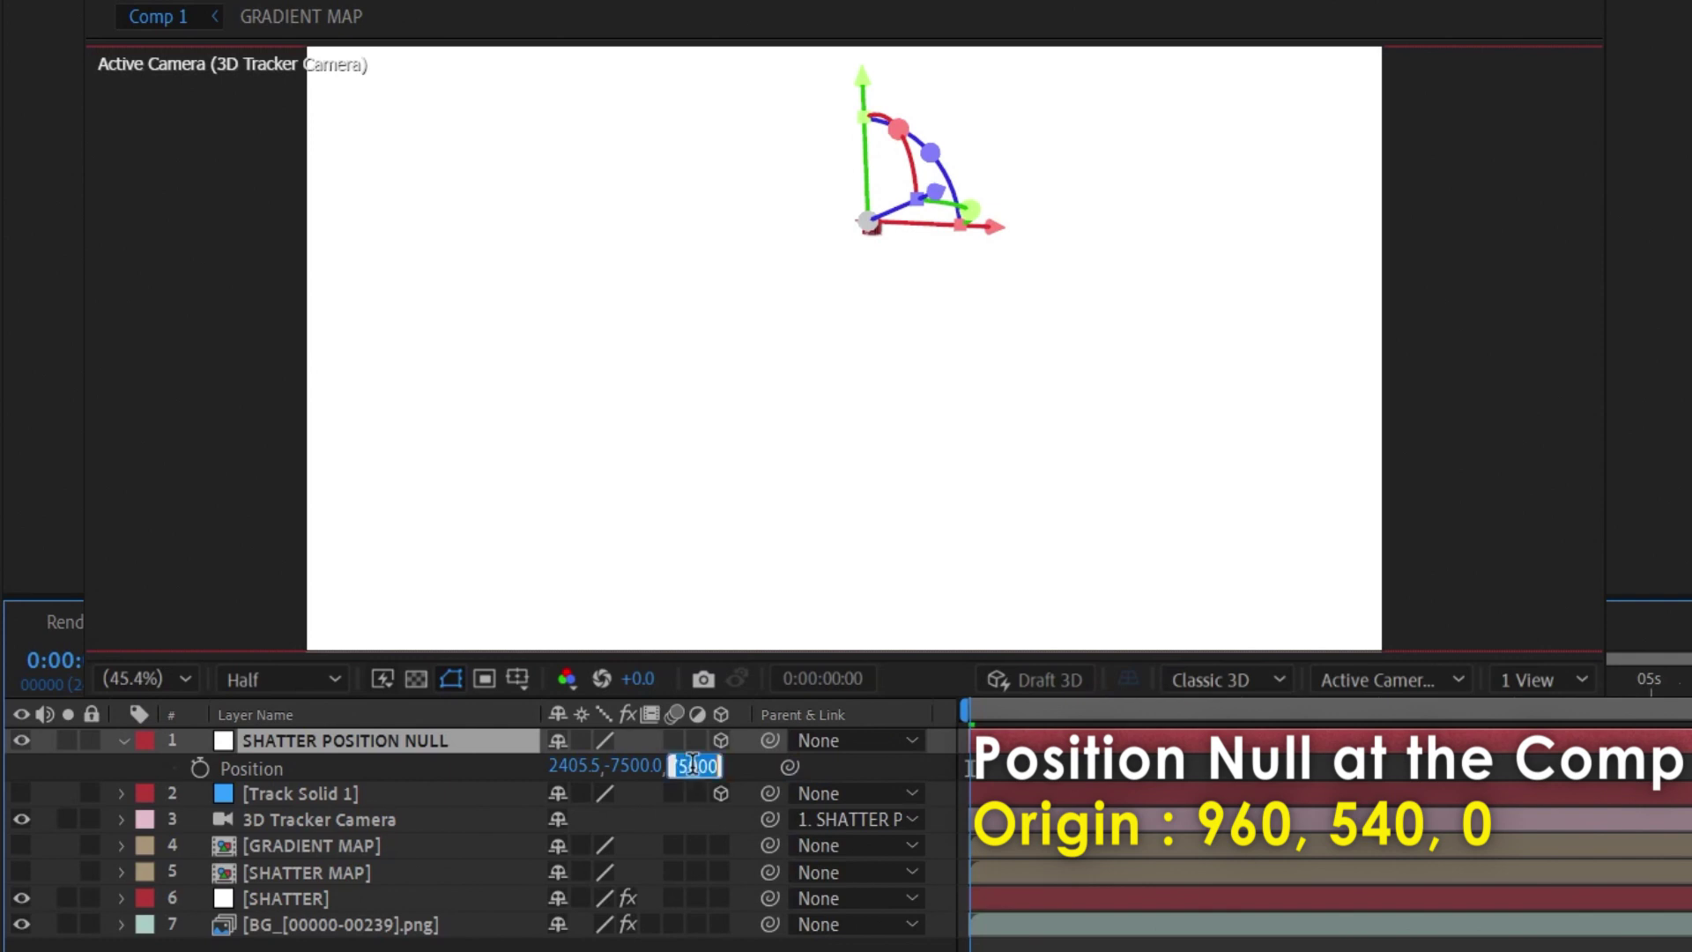
pyautogui.write('0')
pyautogui.press('Return')
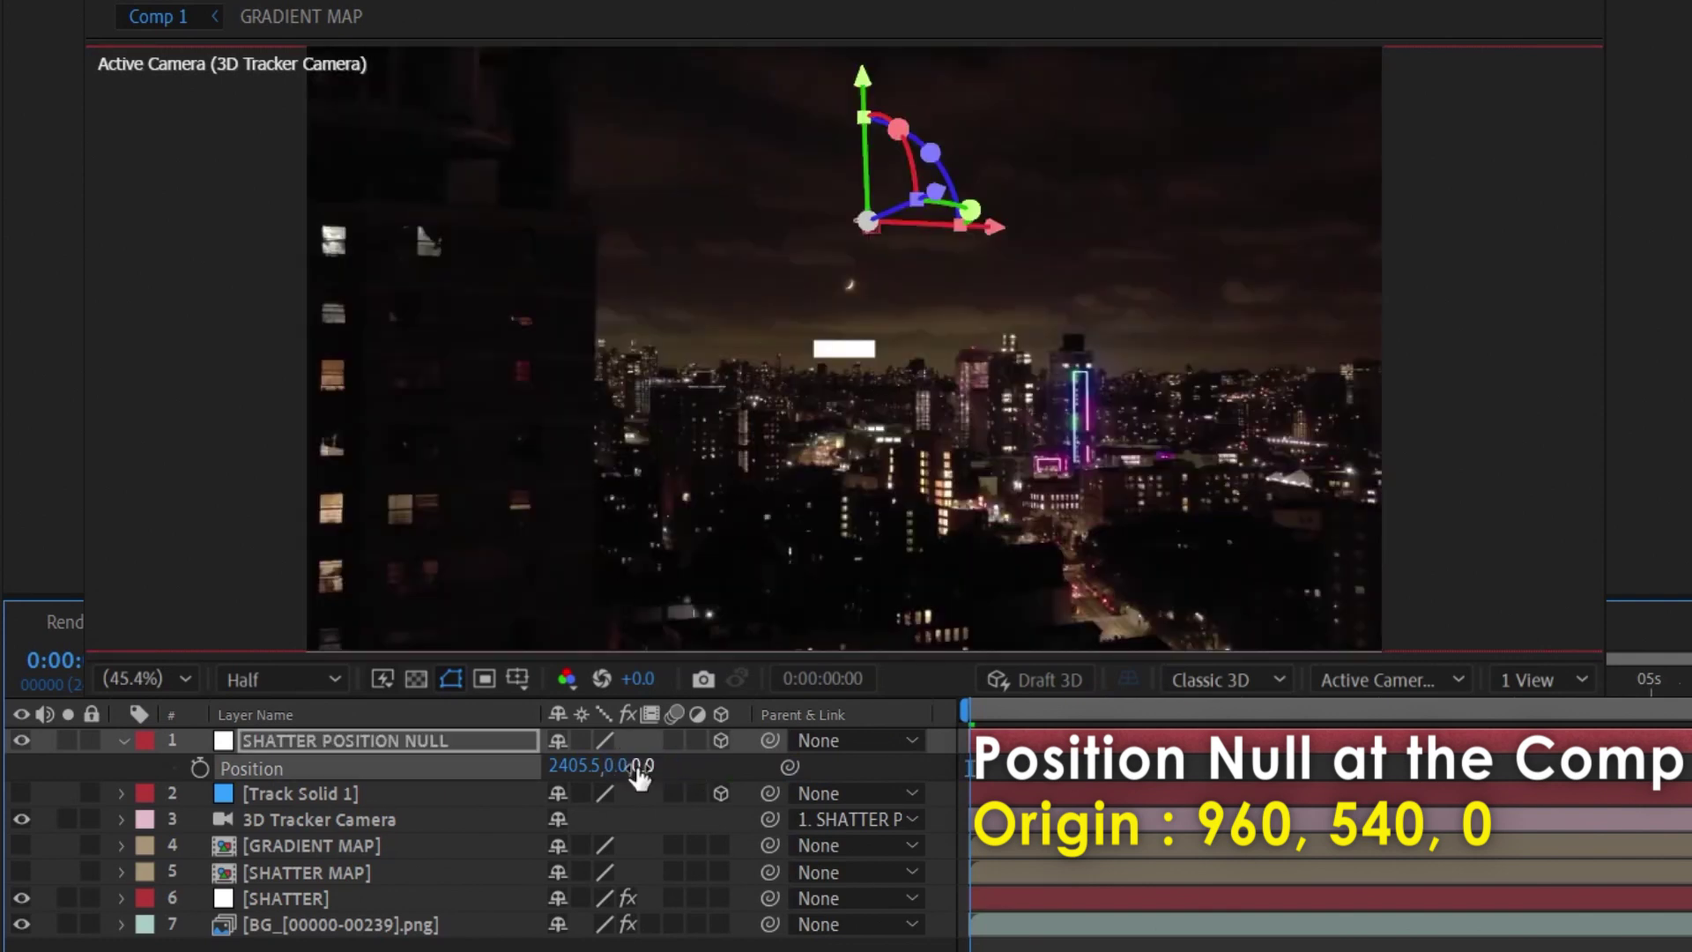
pyautogui.click(573, 767)
pyautogui.write('960')
pyautogui.press('Tab')
pyautogui.write('540')
pyautogui.press('Return')
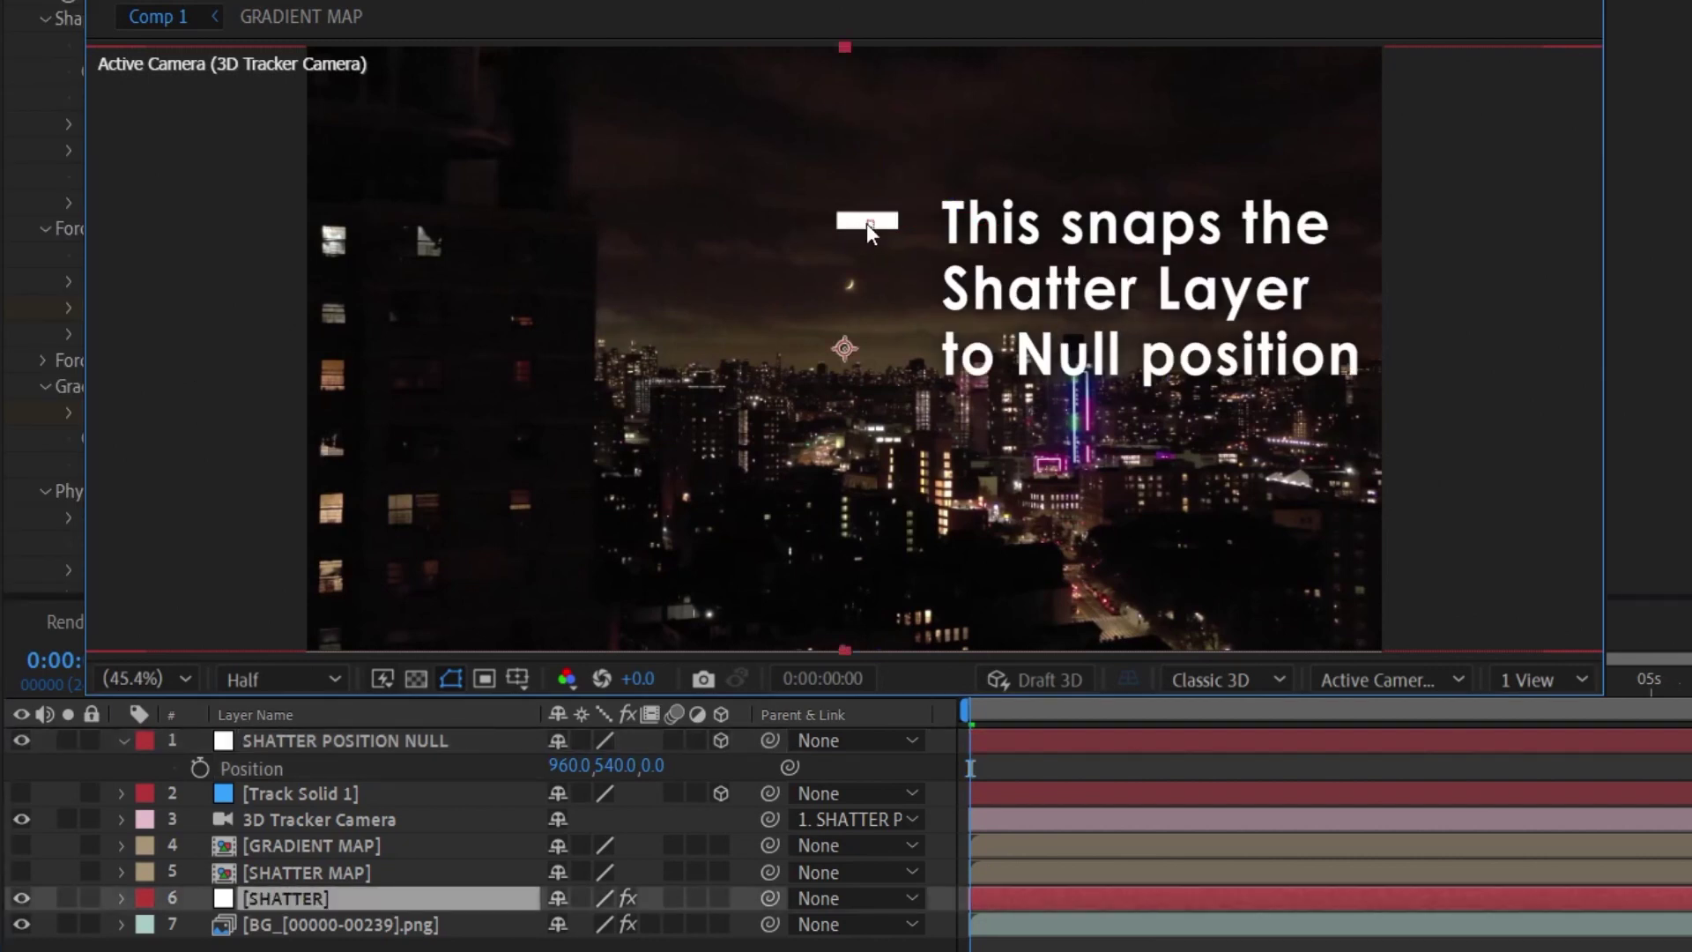
# Step: Scale the null to 50% and nudge the white shatter rectangle into place
pyautogui.click(333, 747)
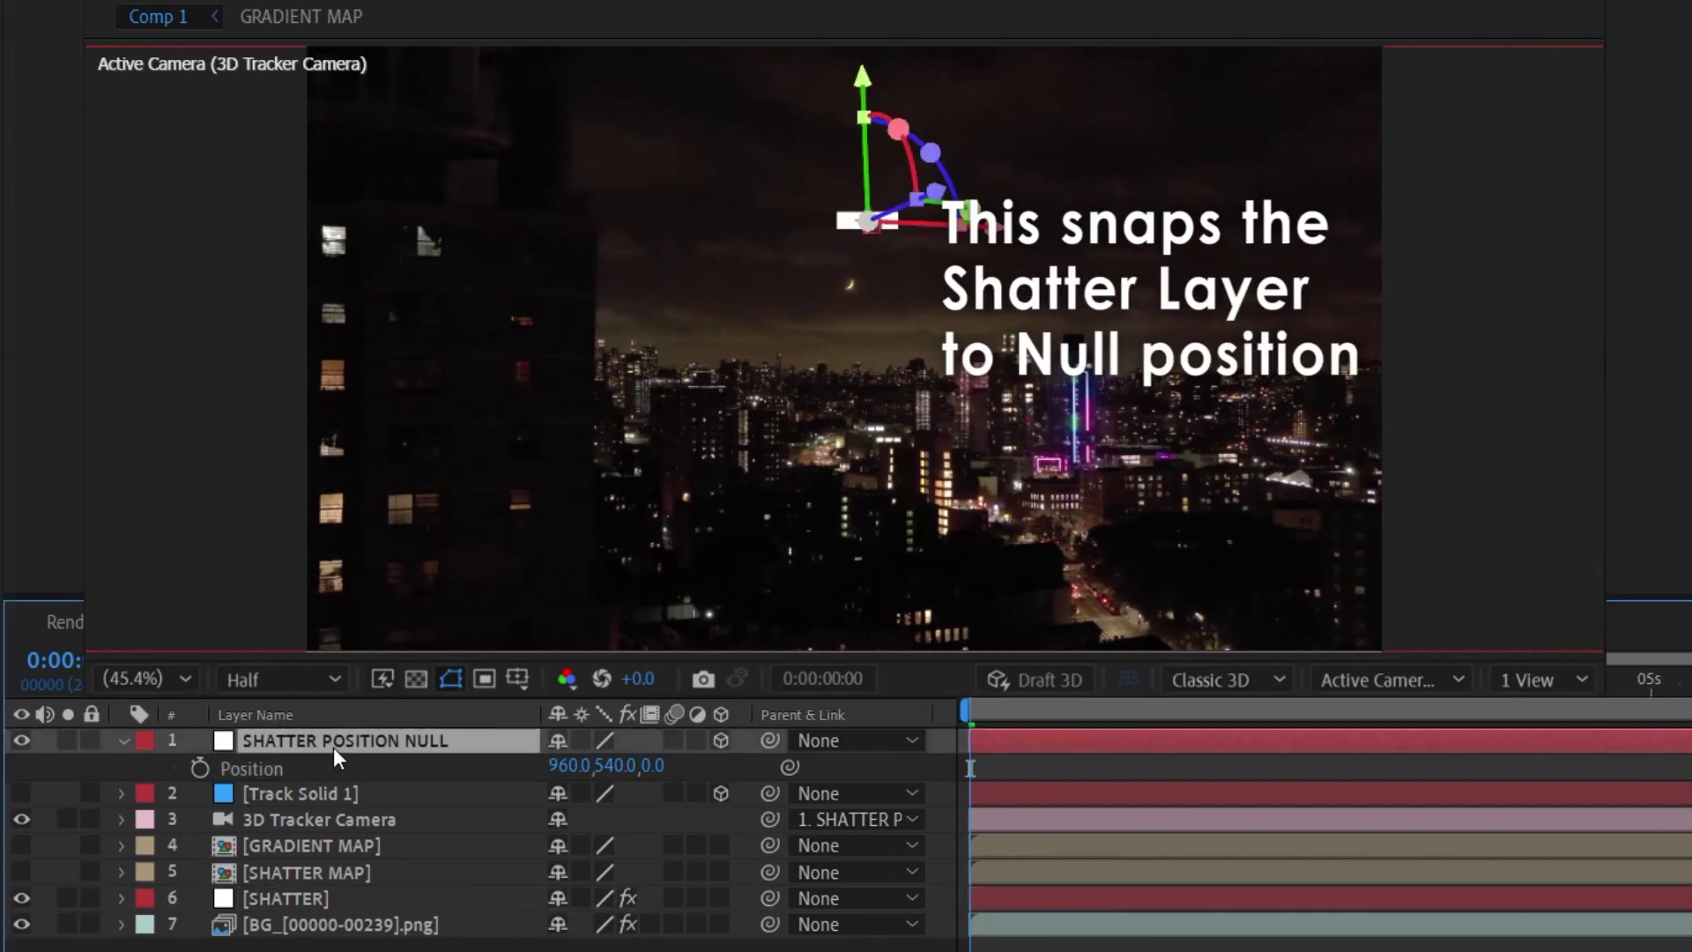
pyautogui.press('s')
pyautogui.moveTo(598, 782); pyautogui.dragTo(49, 791)
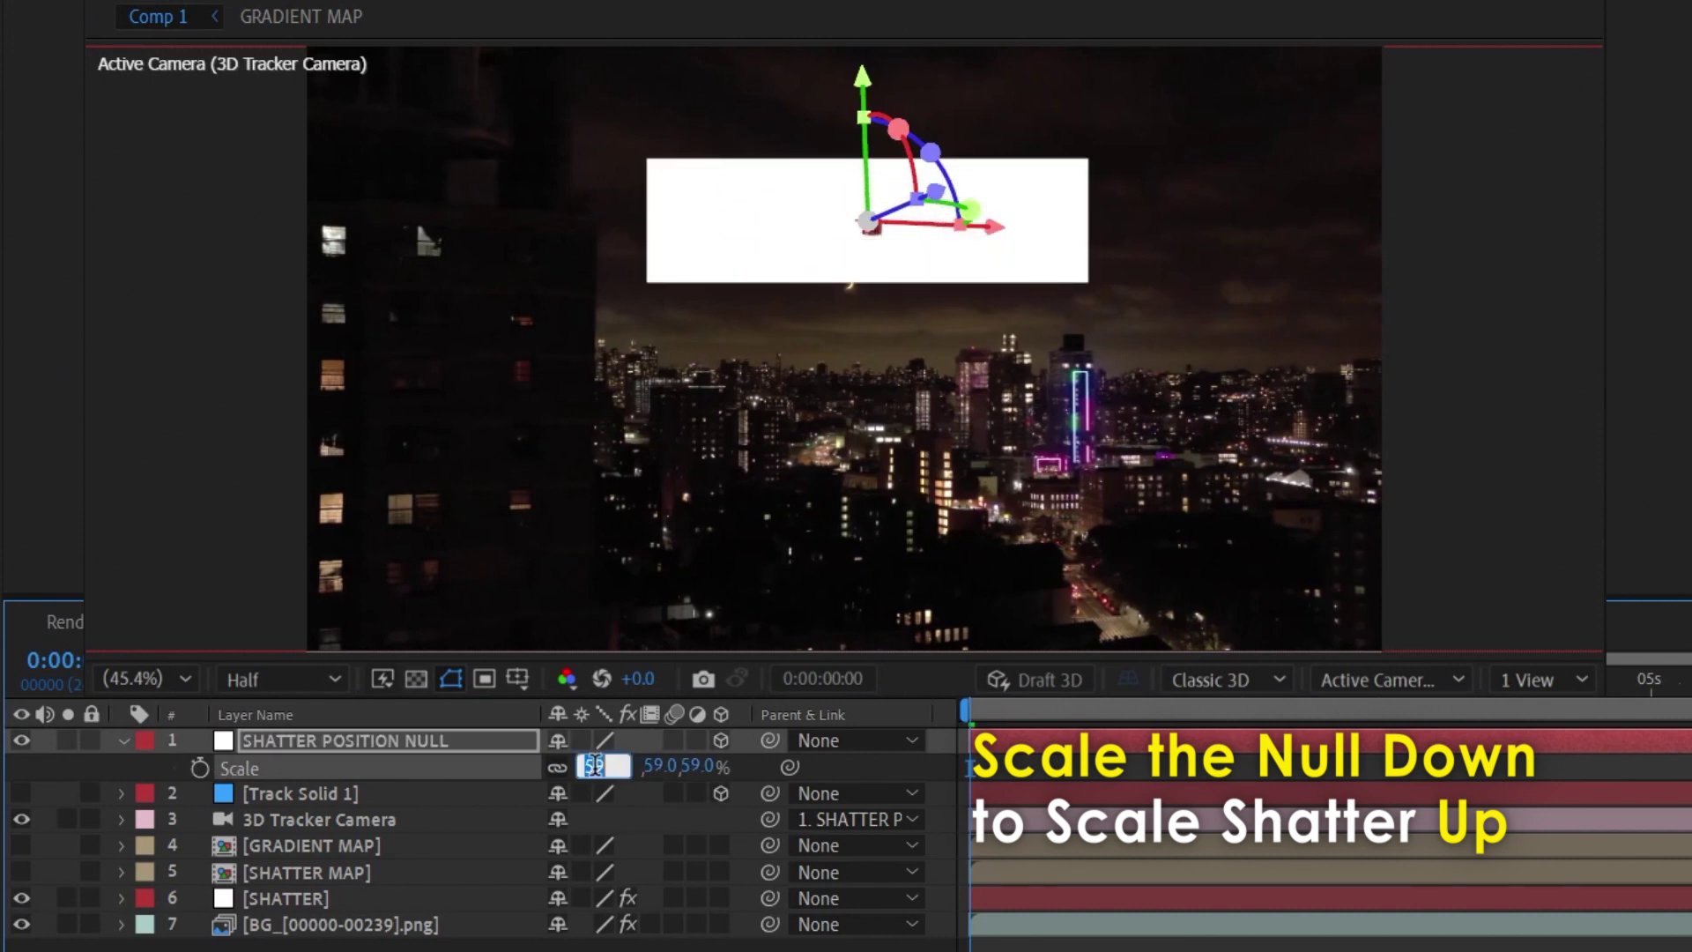
pyautogui.write('50')
pyautogui.press('Return')
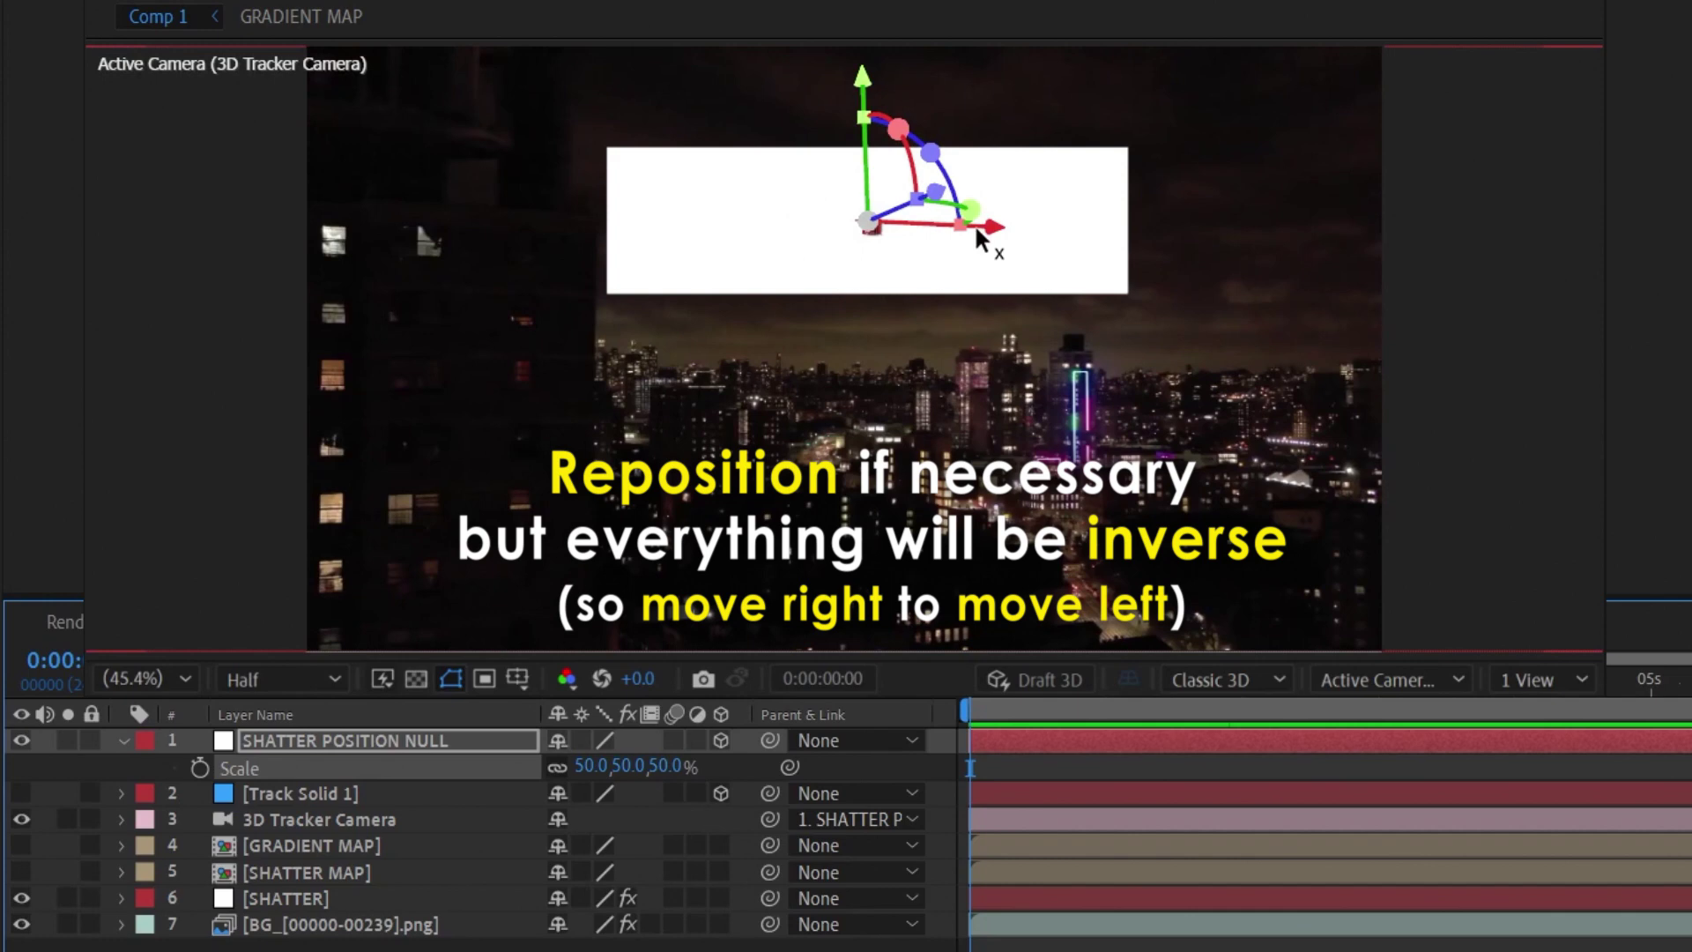
pyautogui.moveTo(974, 224); pyautogui.dragTo(1269, 220)
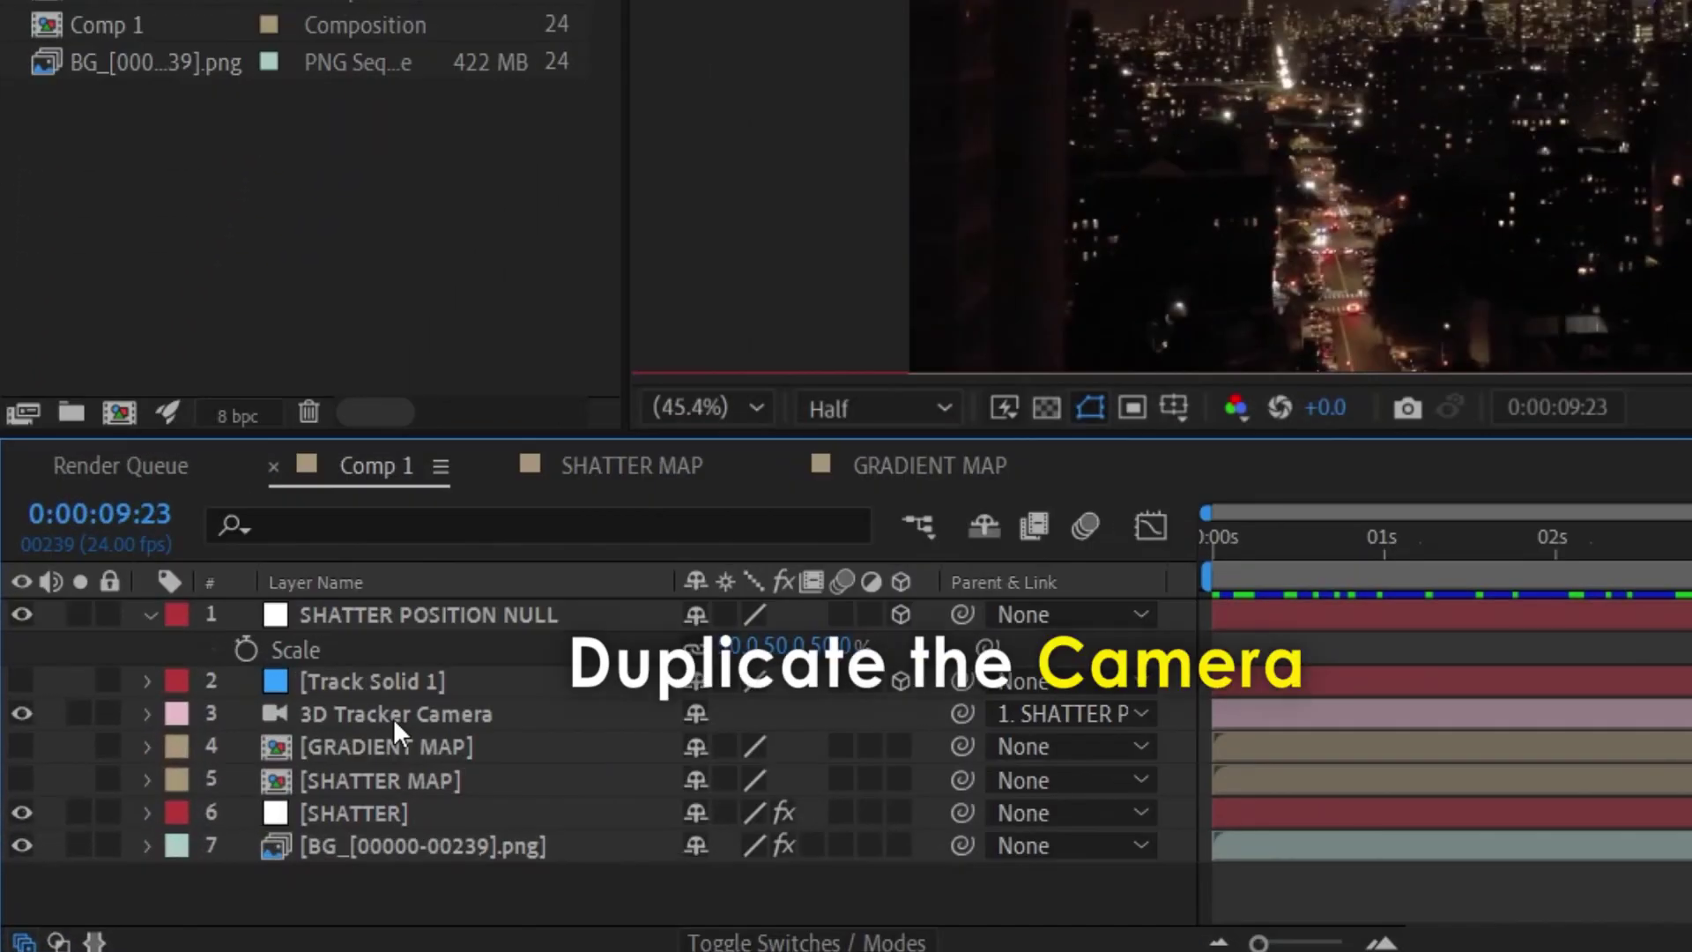
# Step: Duplicate the 3D Tracker Camera, move the copy lower and unparent it
pyautogui.click(225, 770)
pyautogui.hotkey('ctrl', 'd')
pyautogui.moveTo(395, 712); pyautogui.dragTo(399, 858)
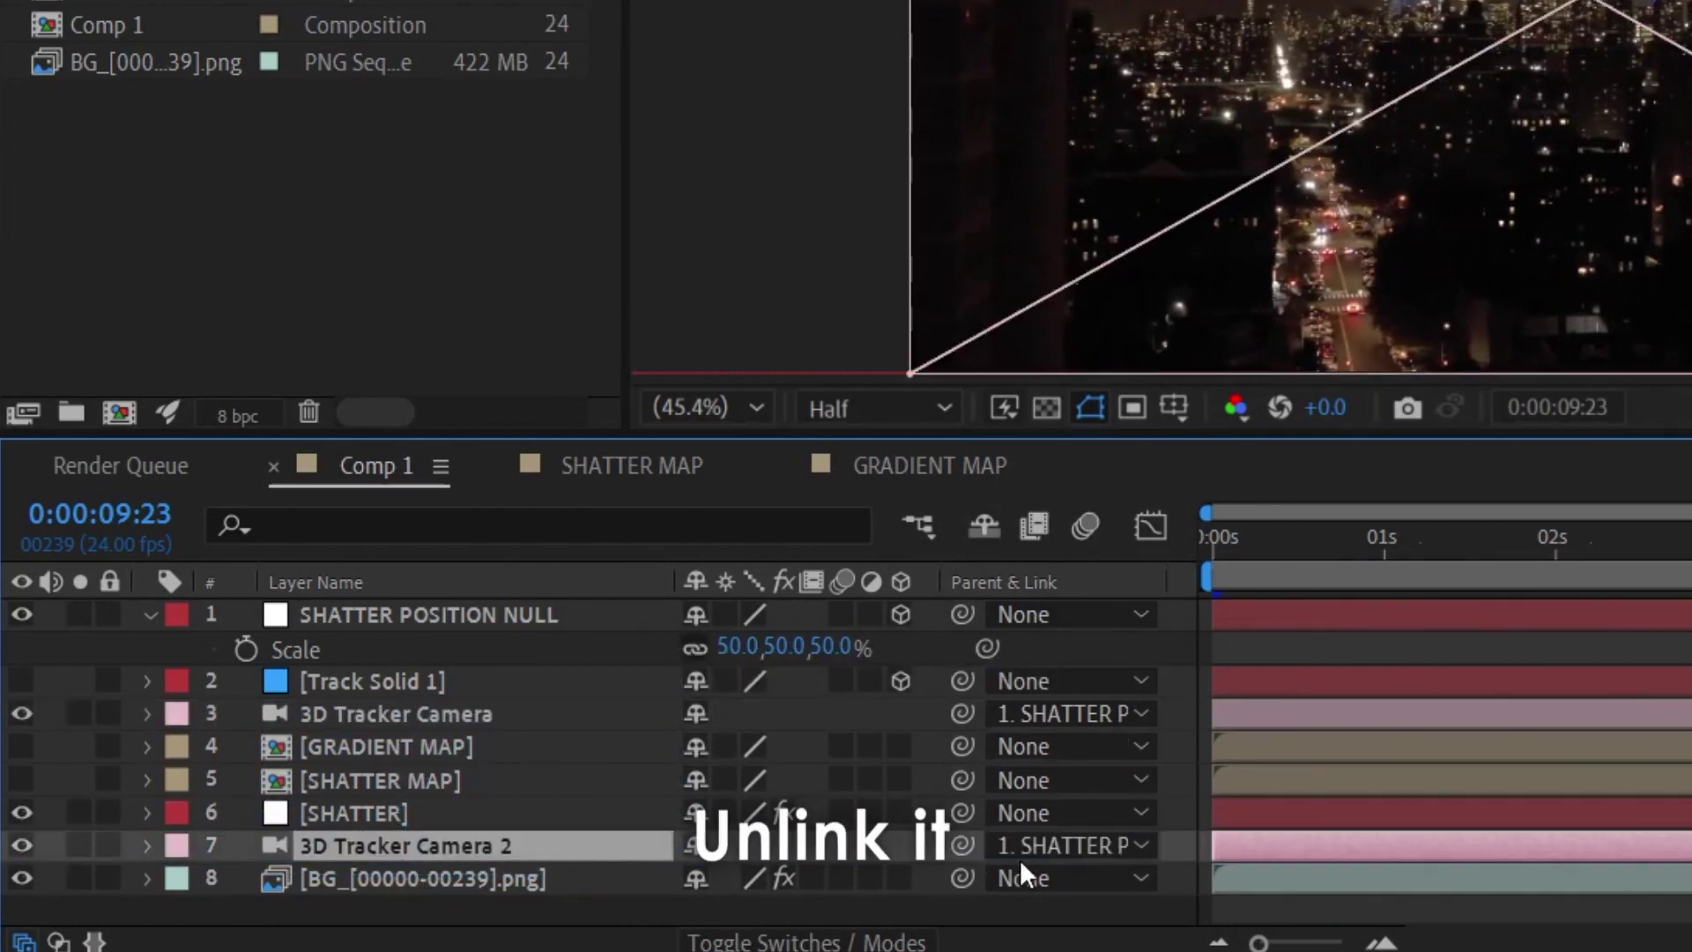
pyautogui.click(1060, 847)
pyautogui.click(1137, 499)
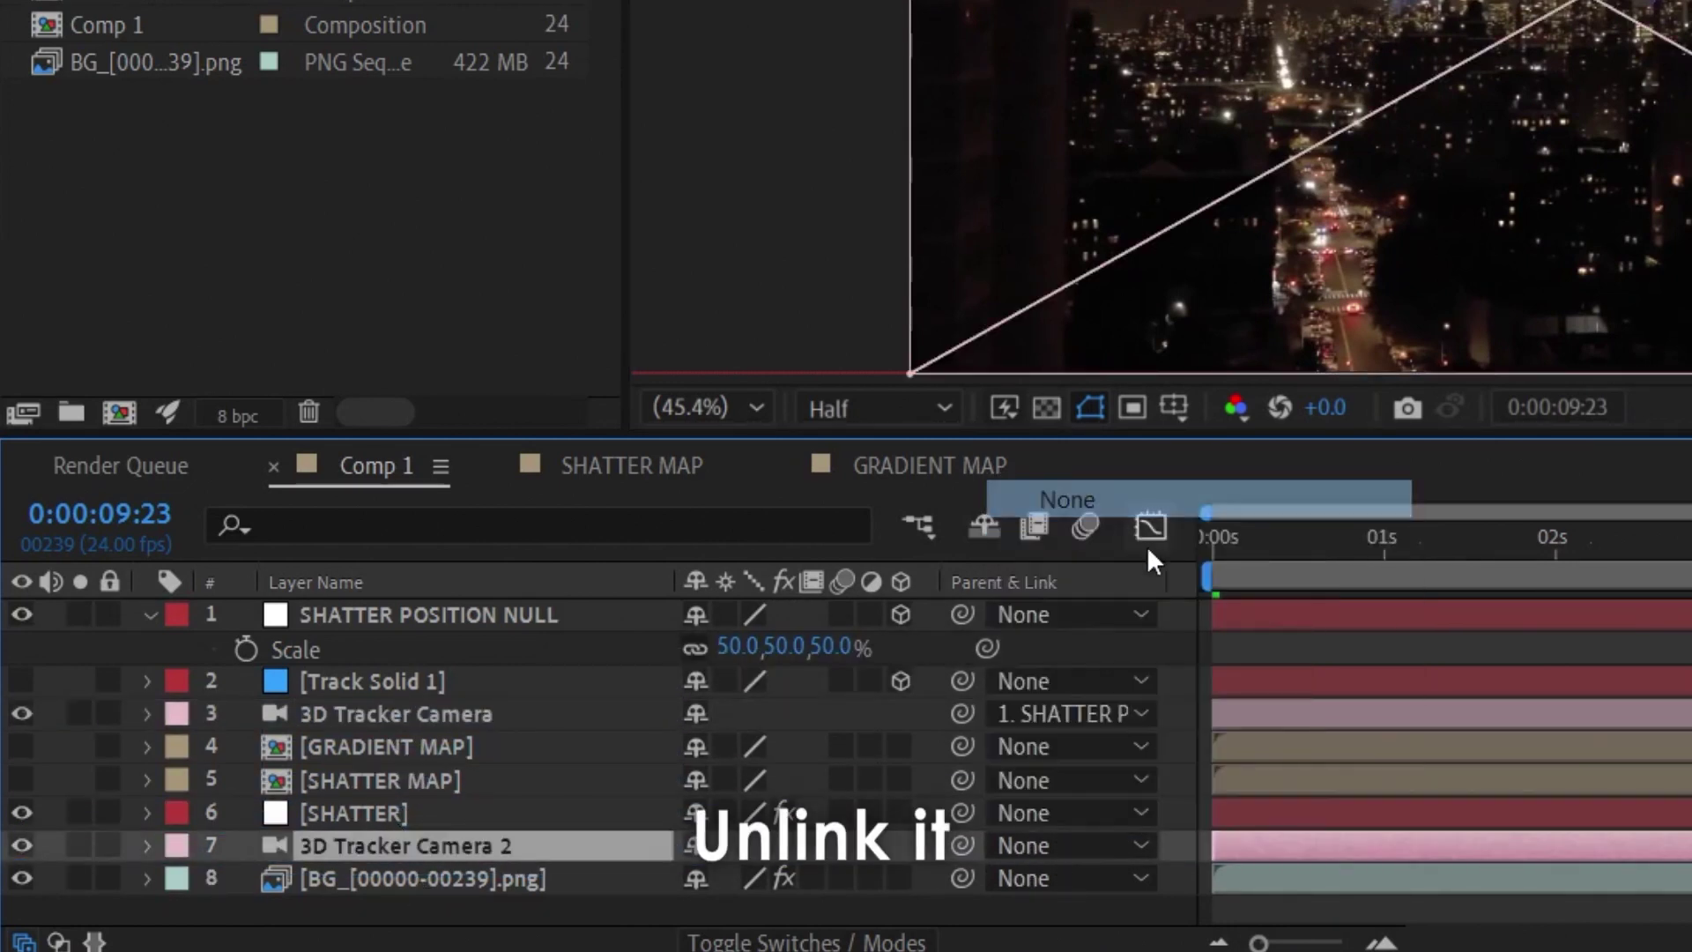
# Step: Pre-compose layers 1 to 6 into SHATTER COMP and play it back
pyautogui.click(376, 810)
pyautogui.click(148, 615)
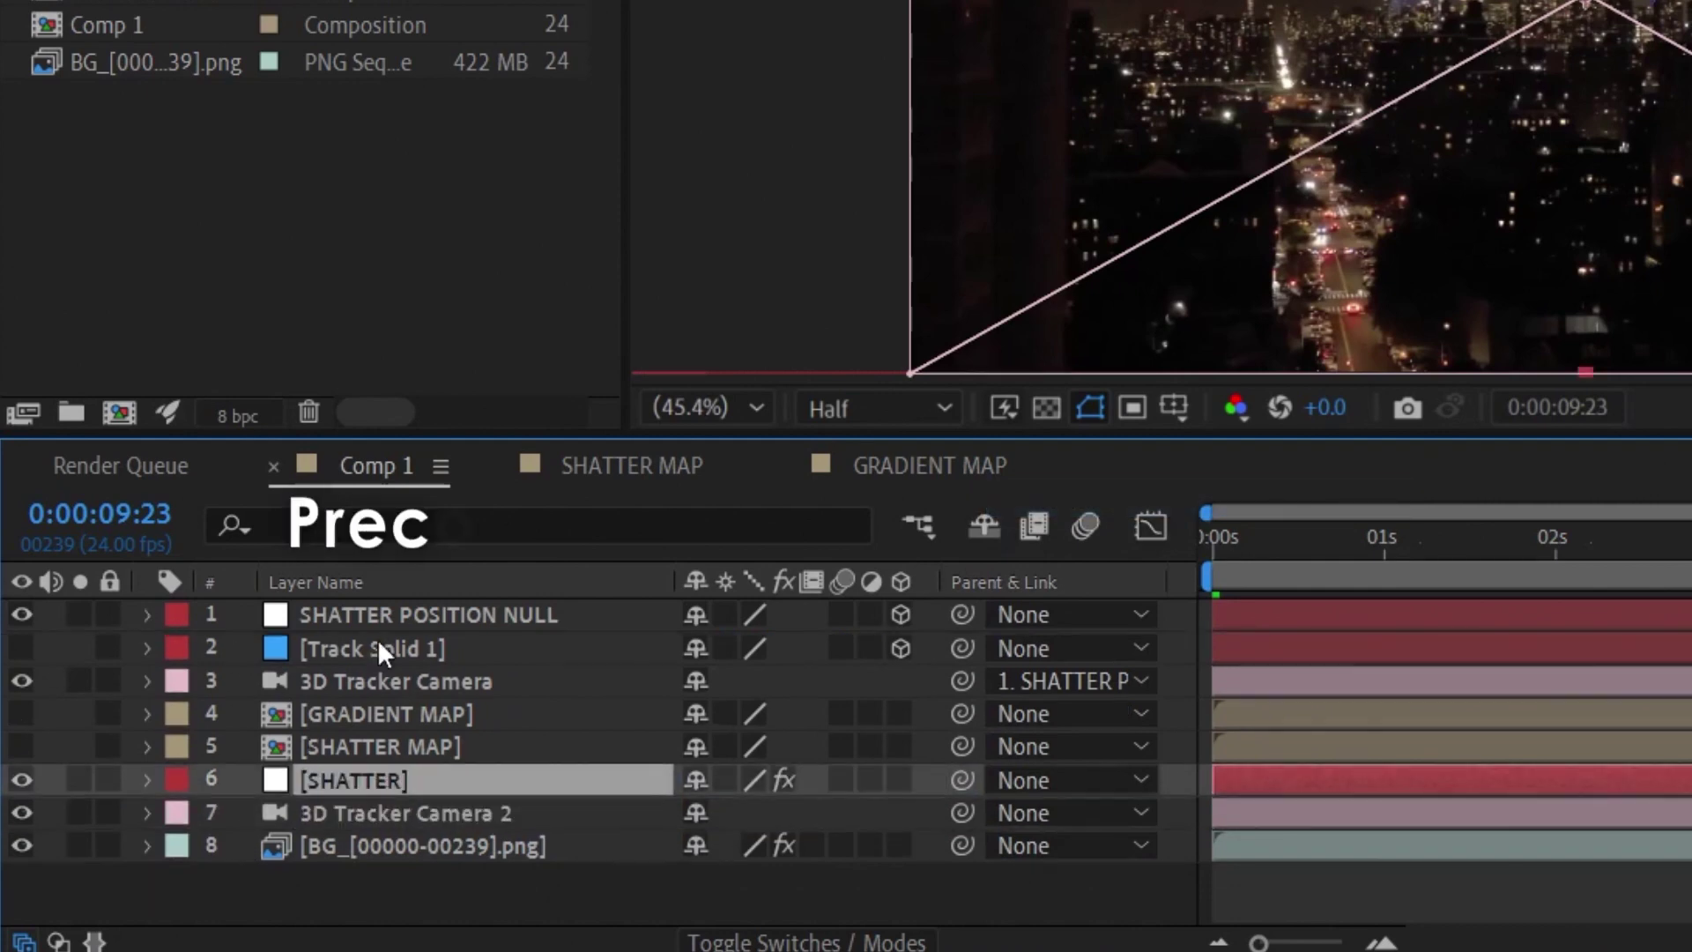
pyautogui.keyDown('shift'); pyautogui.click(411, 618); pyautogui.keyUp('shift')
pyautogui.hotkey('ctrl', 'shift', 'c')
pyautogui.write('SHATTER COMP')
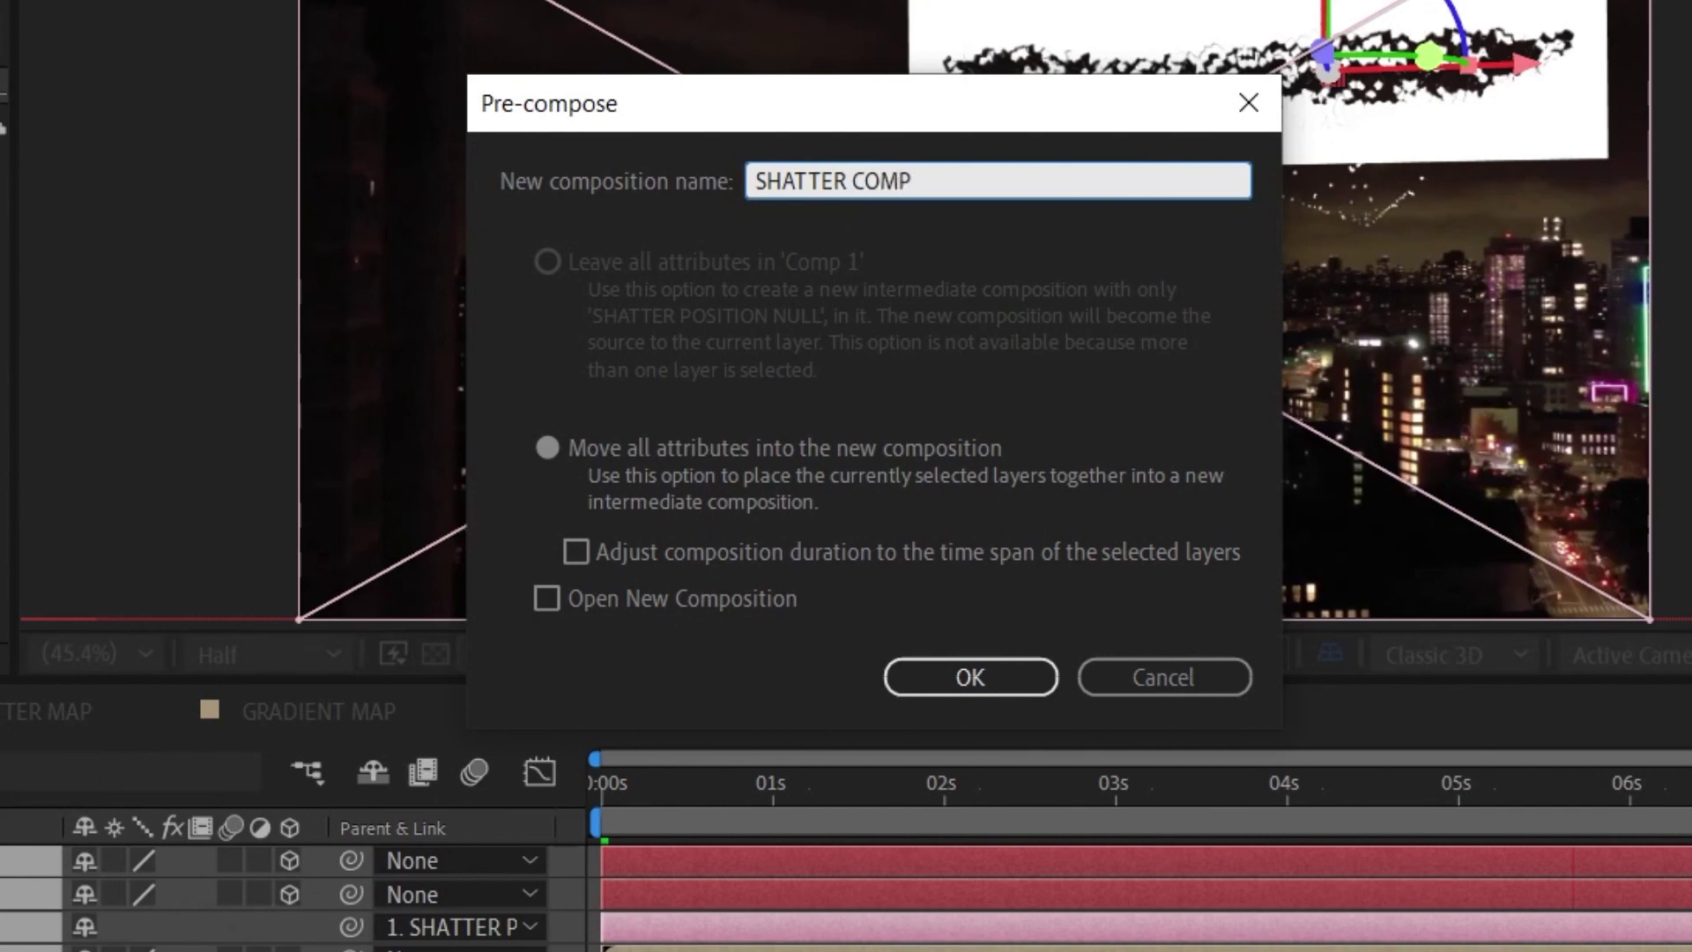
pyautogui.press('Return')
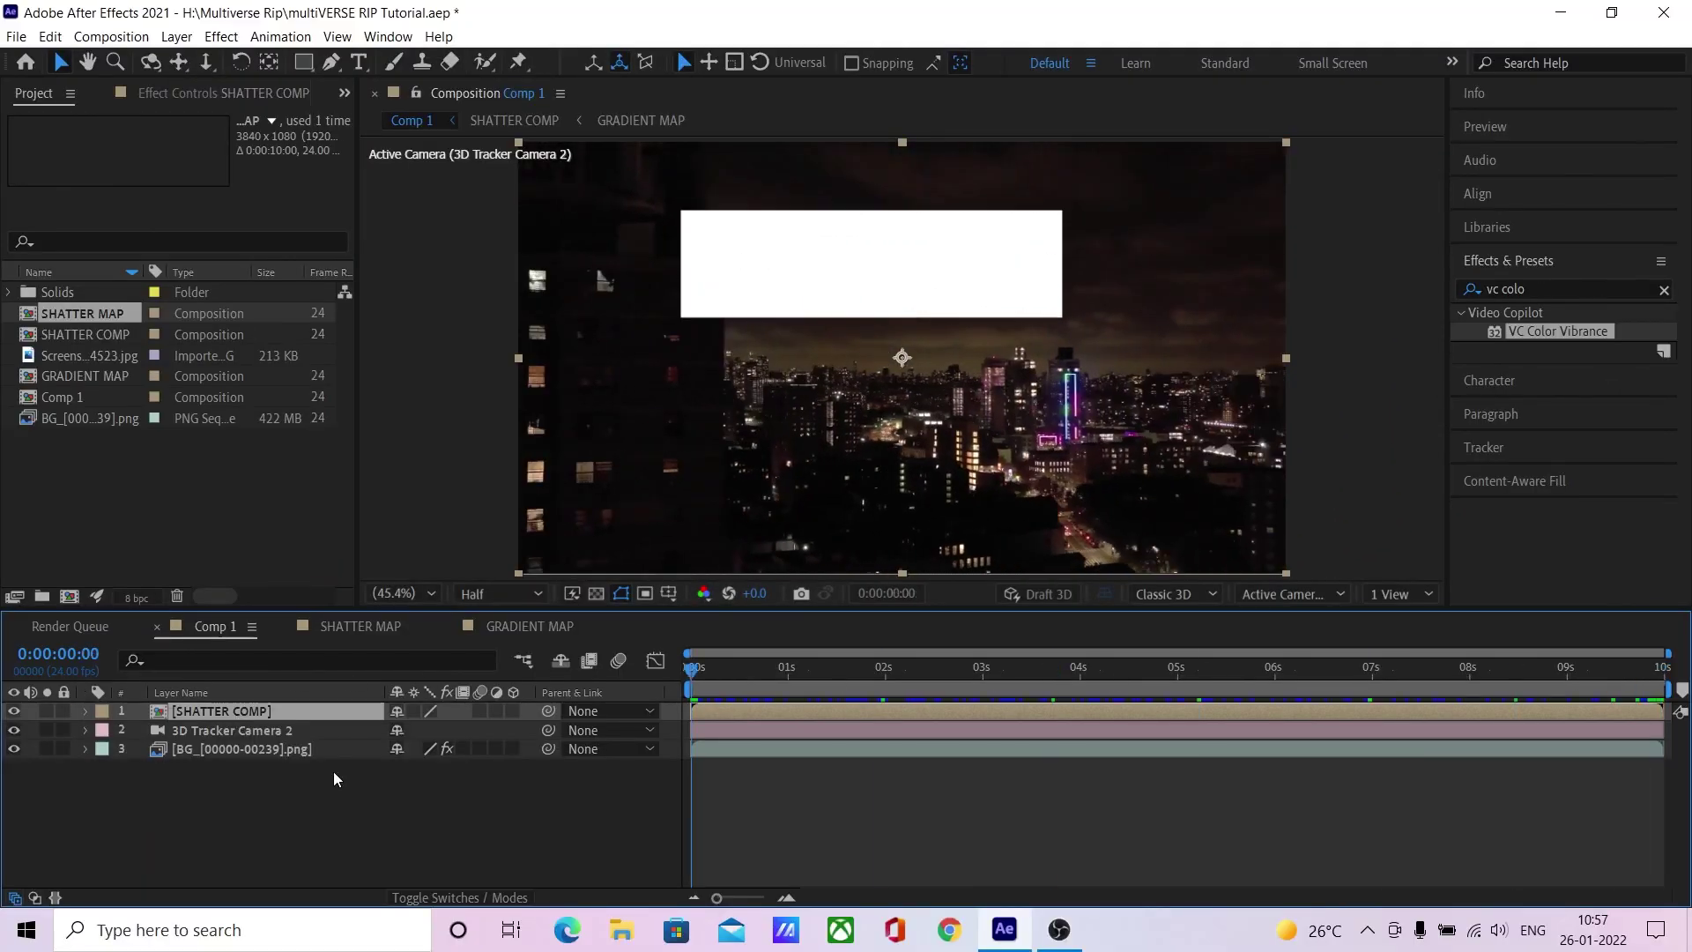
pyautogui.press('space')
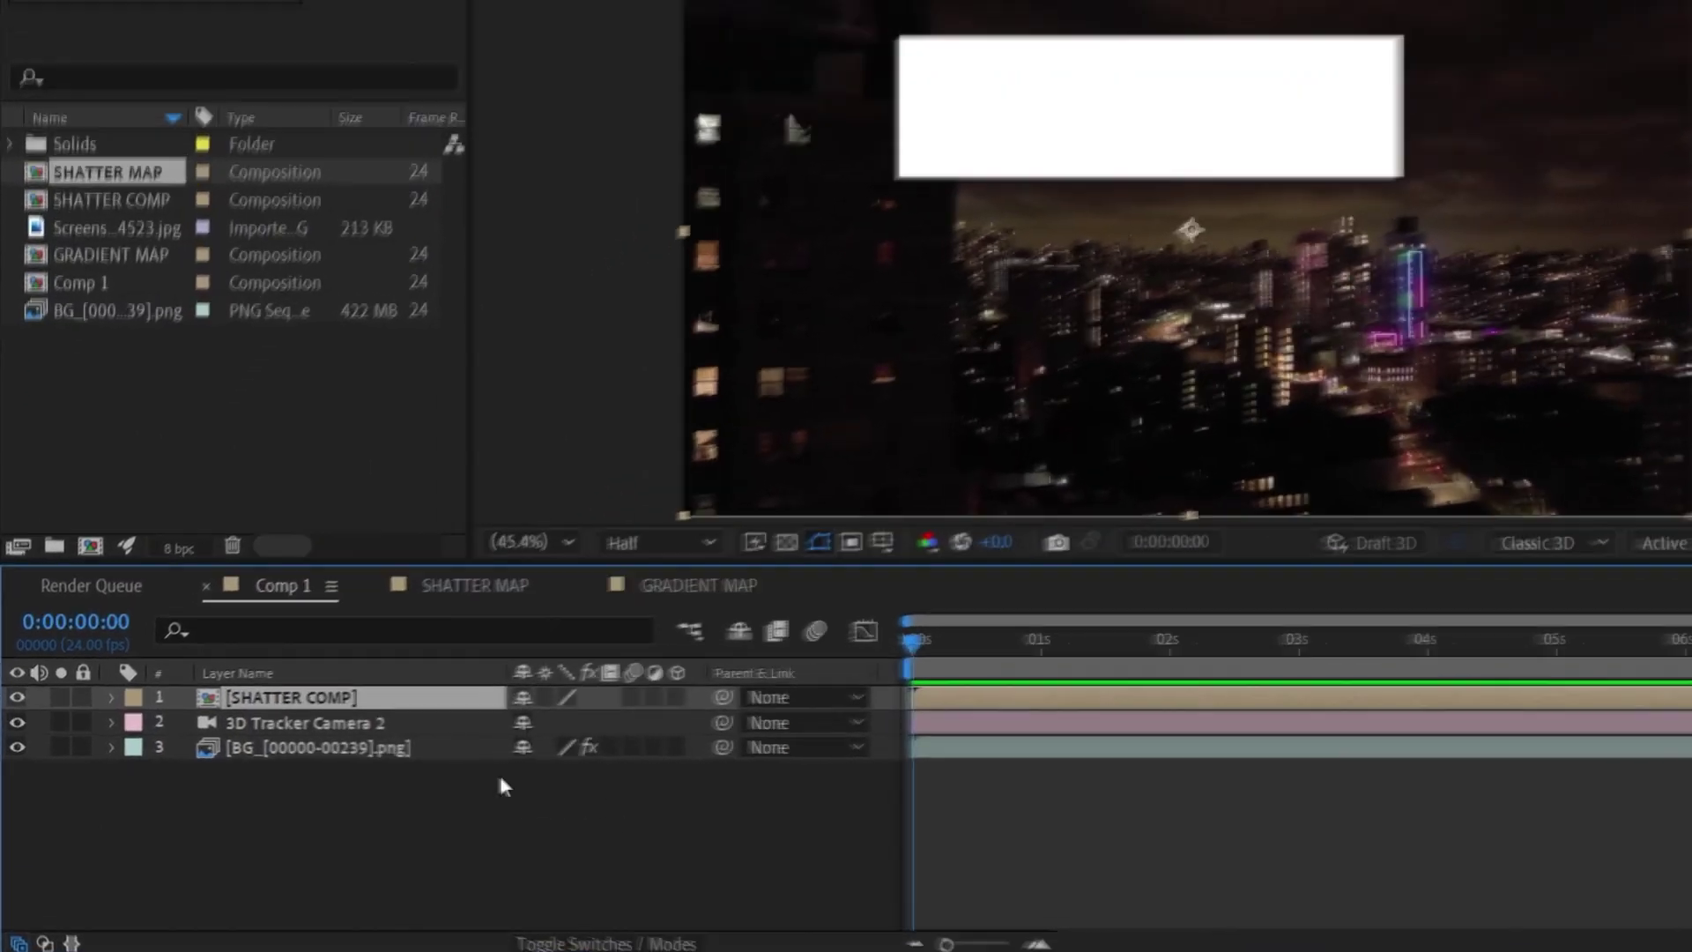
# Step: Inside SHATTER COMP, set the Shatter effect's Camera System to Camera Position
pyautogui.doubleClick(328, 696)
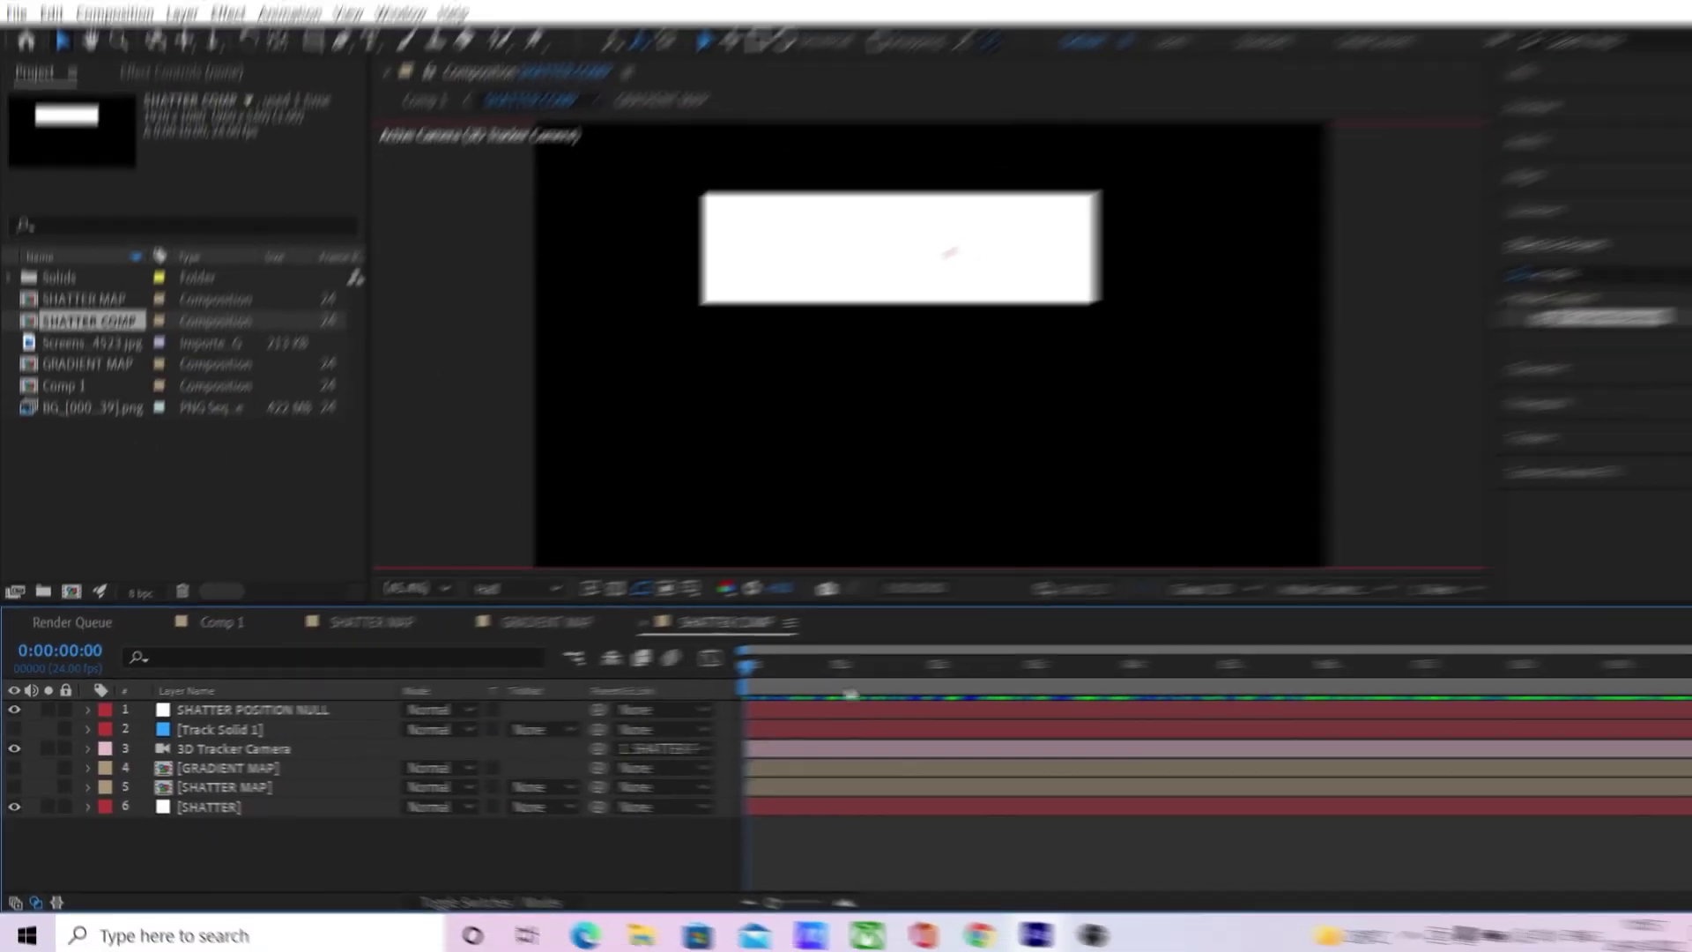
pyautogui.moveTo(723, 667); pyautogui.dragTo(1661, 667)
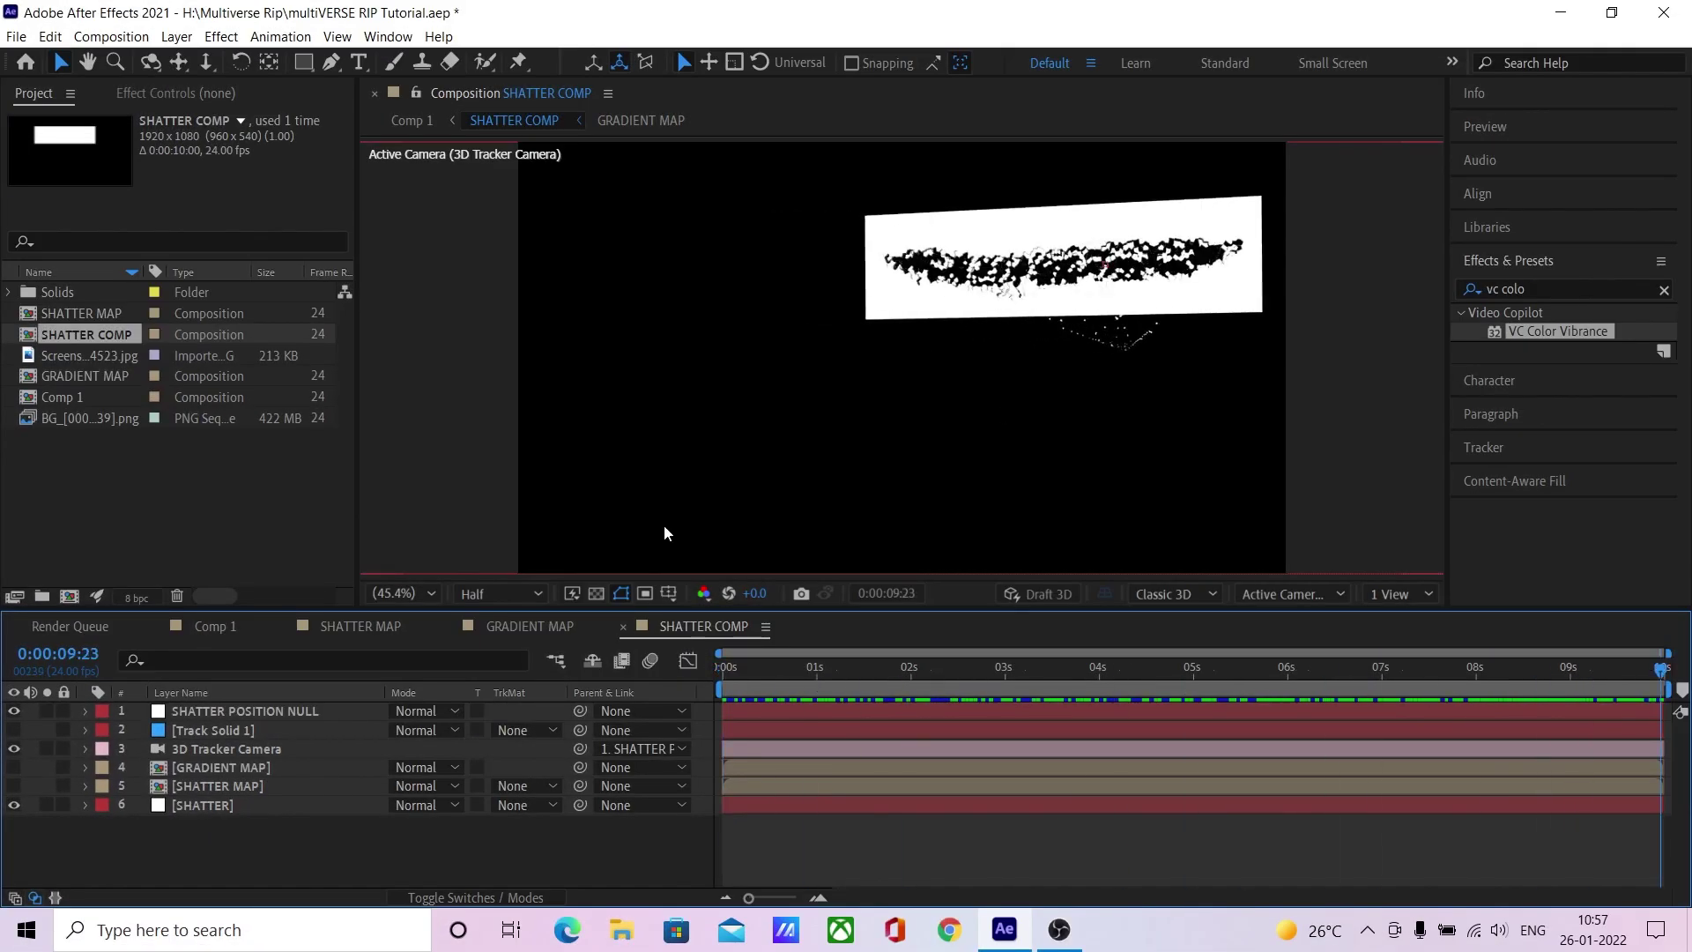
pyautogui.click(282, 808)
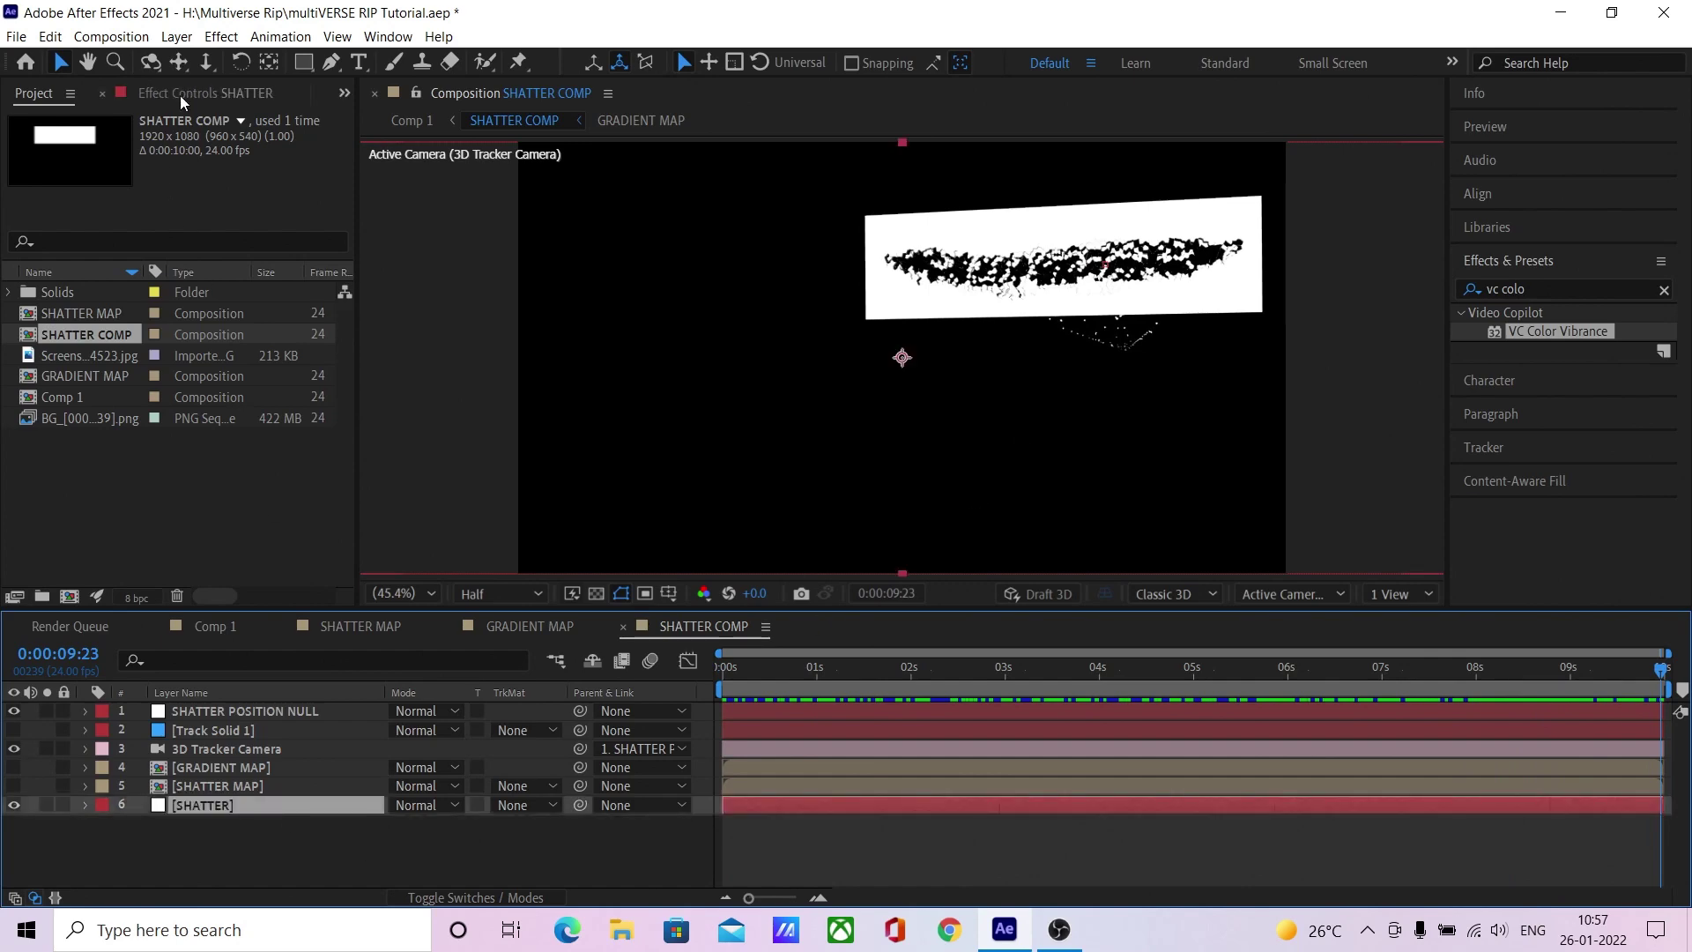
pyautogui.click(180, 95)
pyautogui.click(352, 352)
pyautogui.click(370, 383)
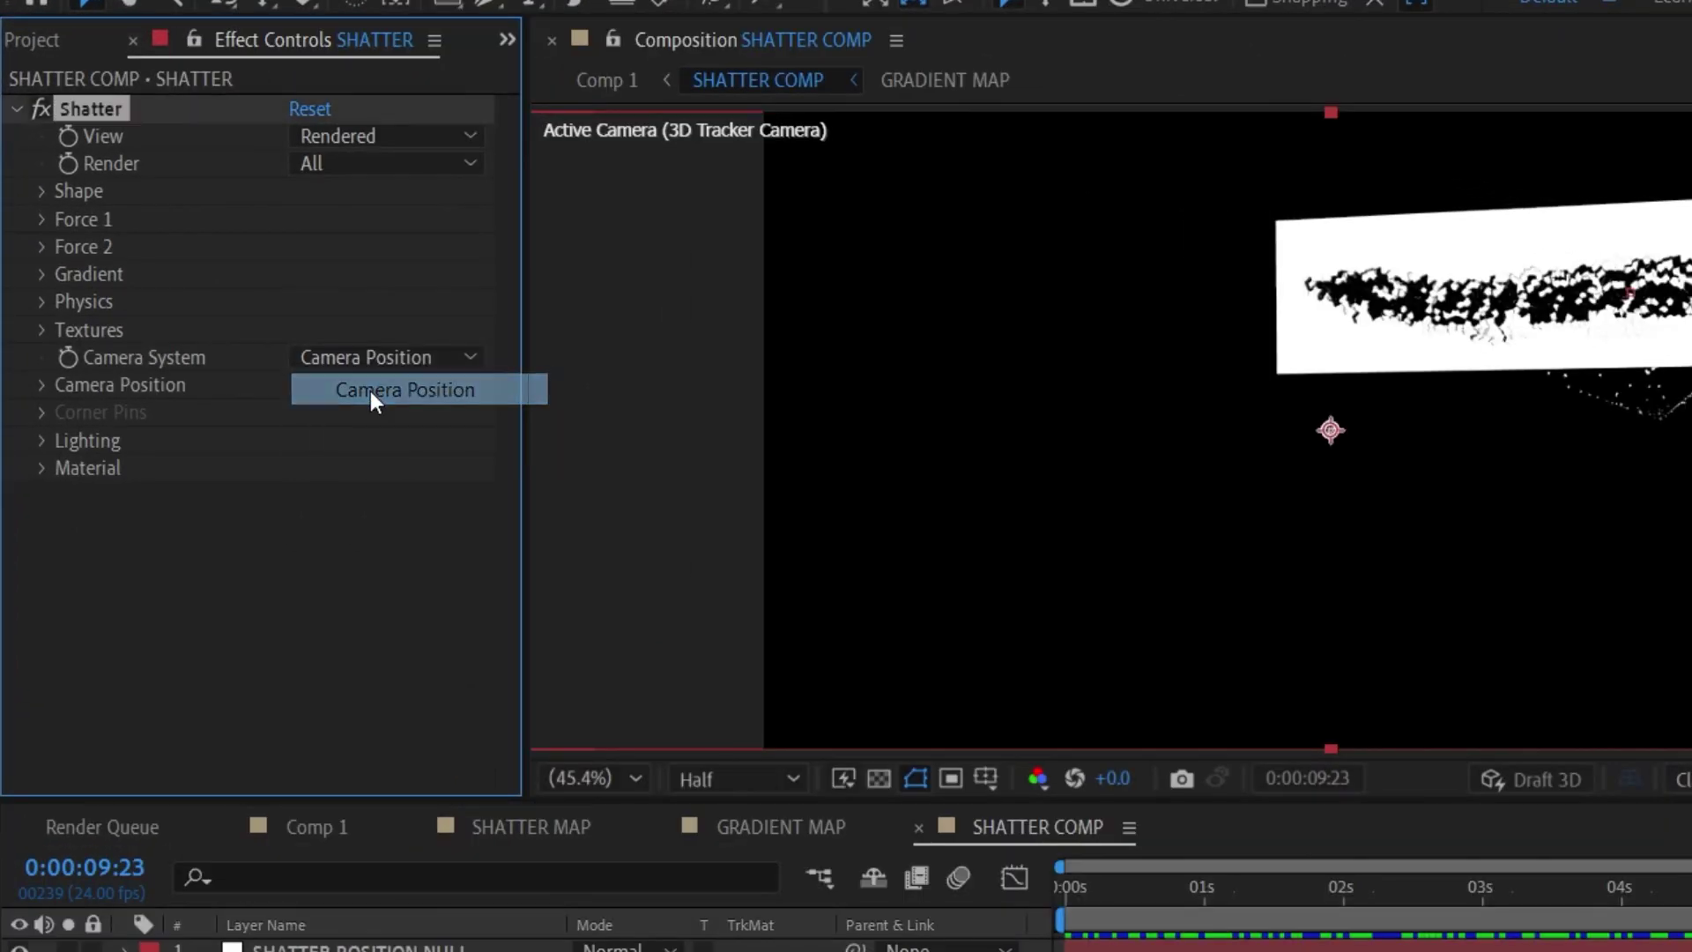
pyautogui.click(370, 389)
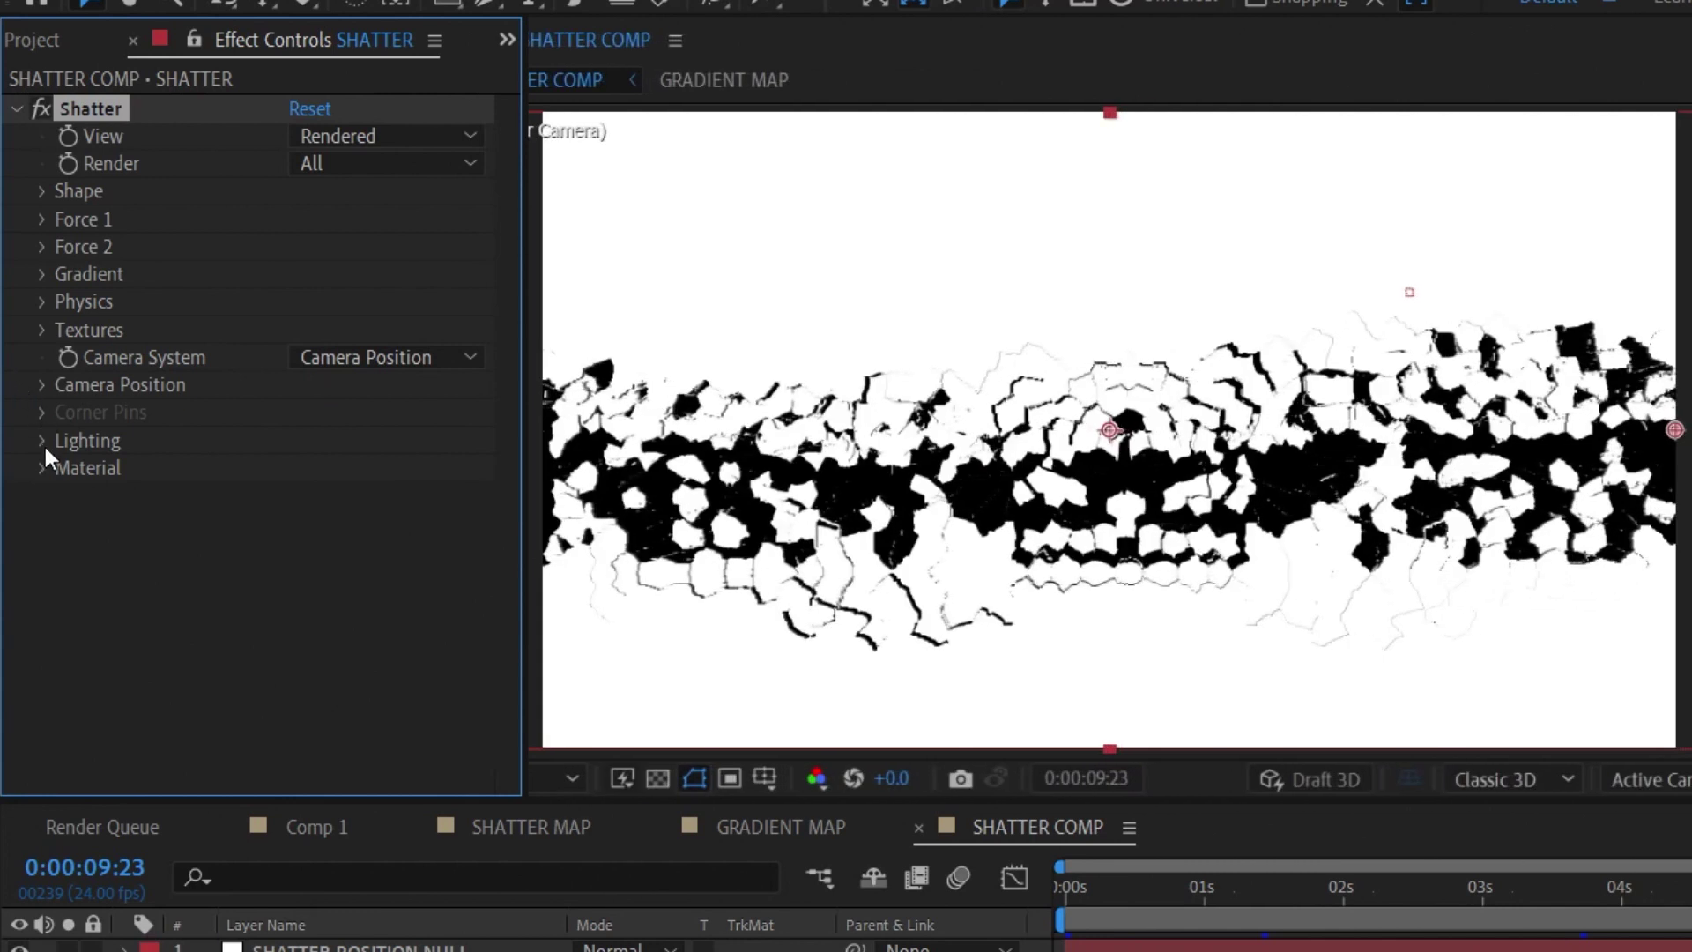
# Step: Set Shatter's Light Depth to 0 and lower the light position to Y 645
pyautogui.click(41, 440)
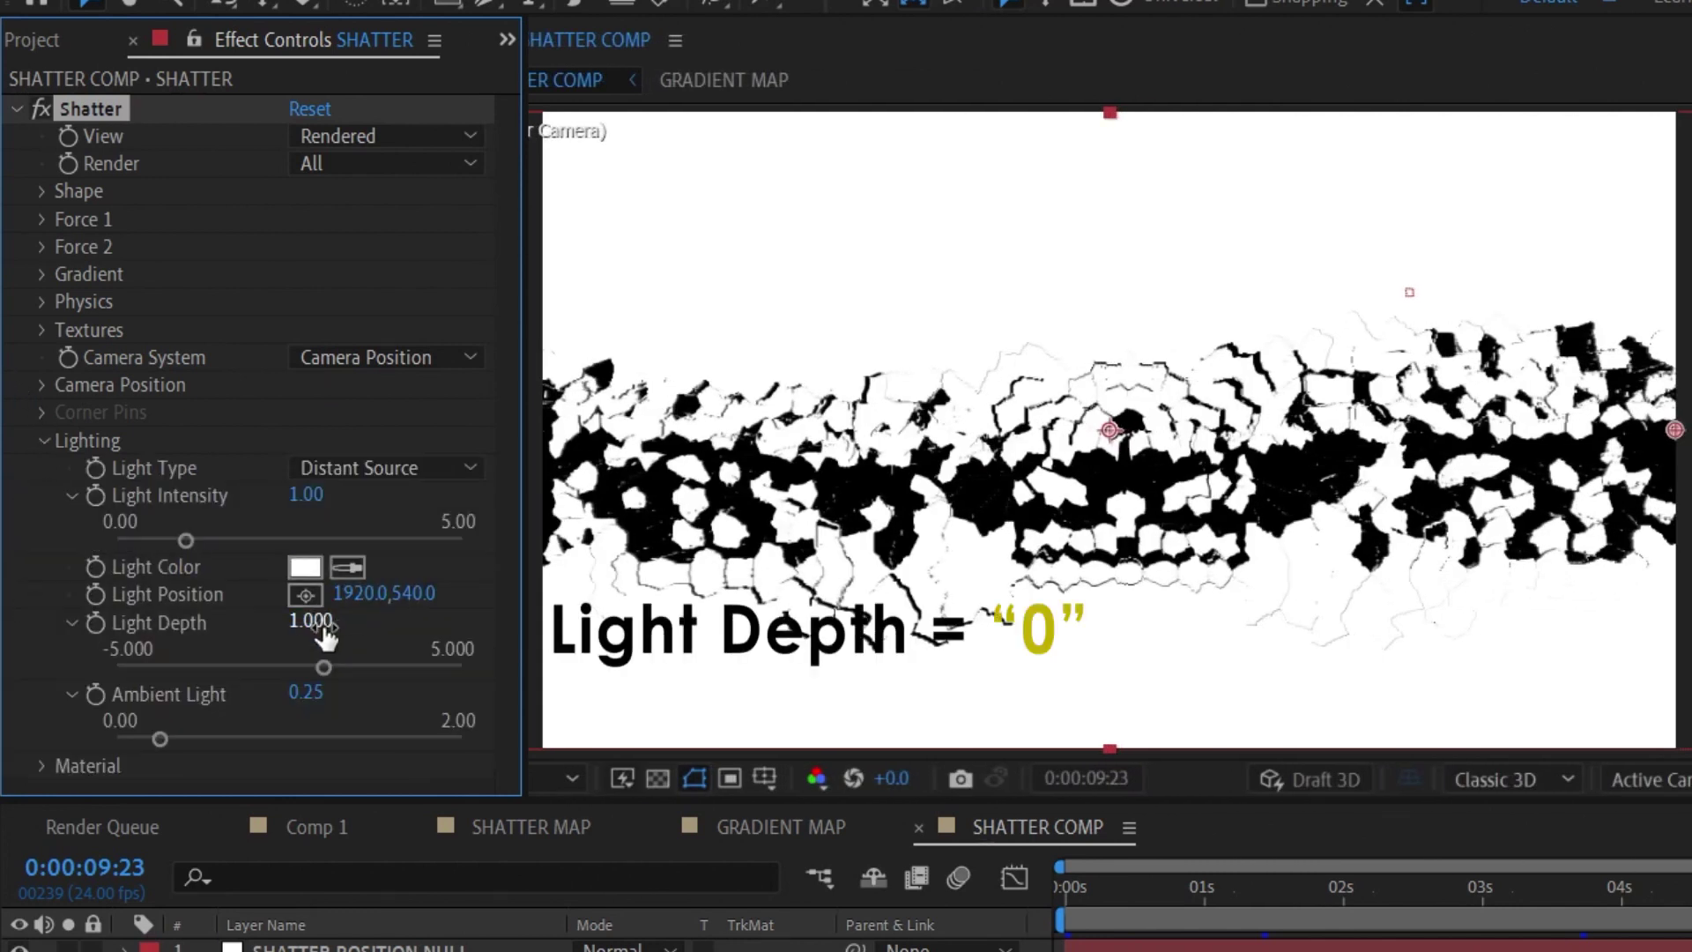
pyautogui.write('0')
pyautogui.press('Return')
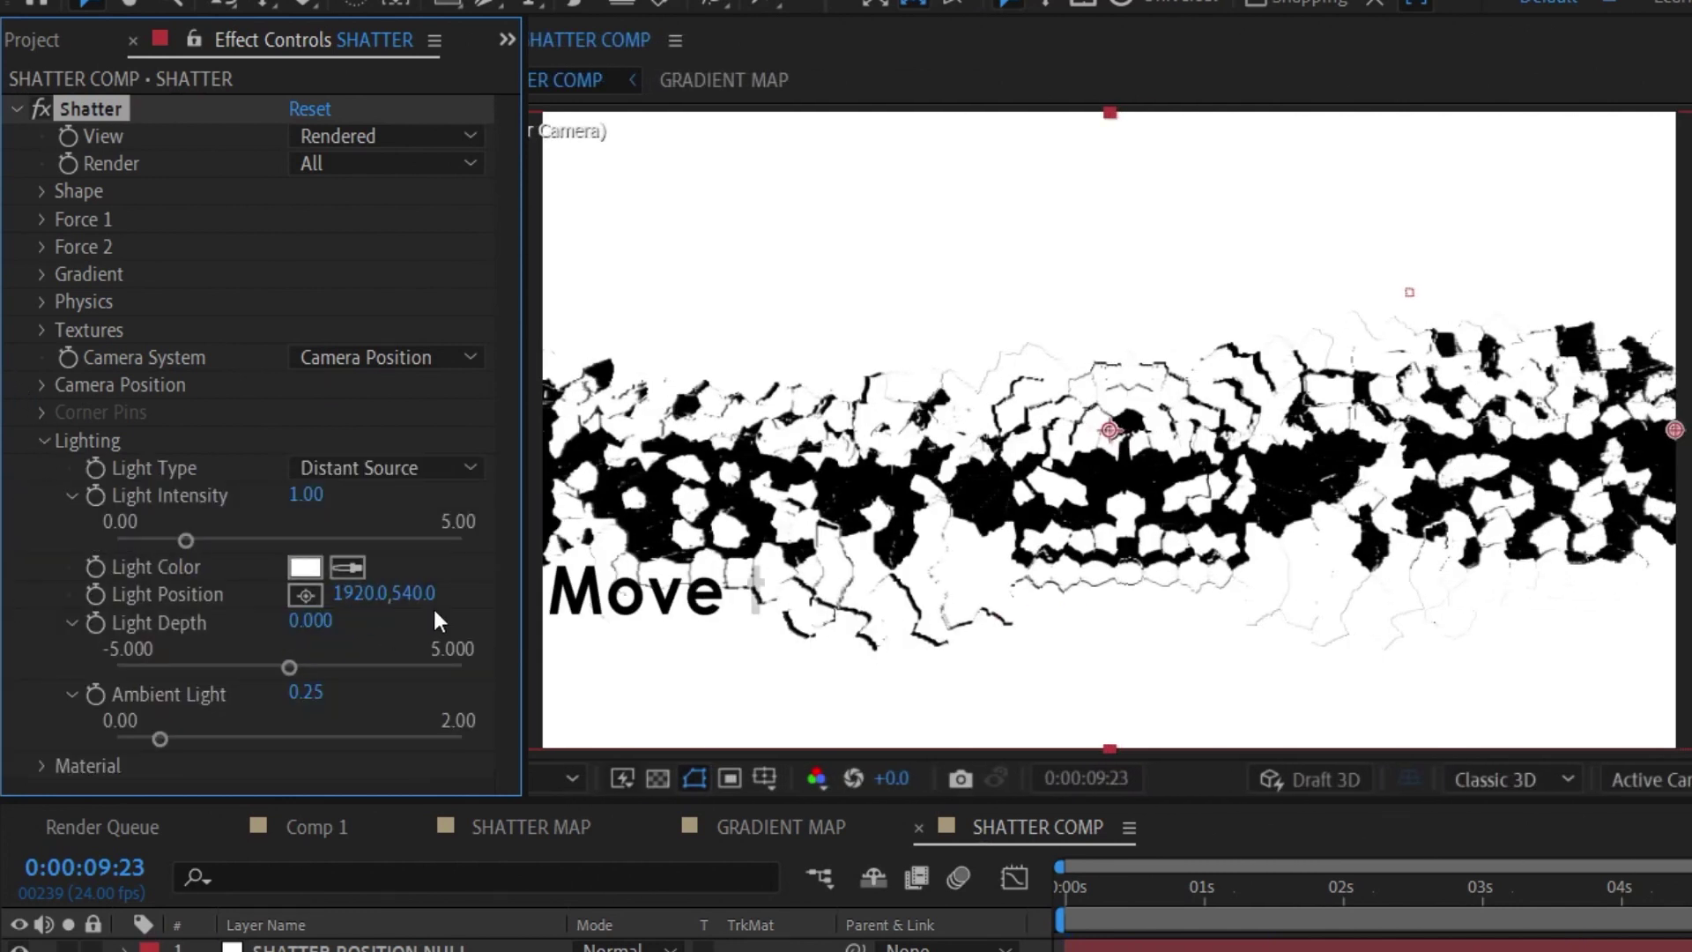
pyautogui.moveTo(414, 593); pyautogui.dragTo(507, 593)
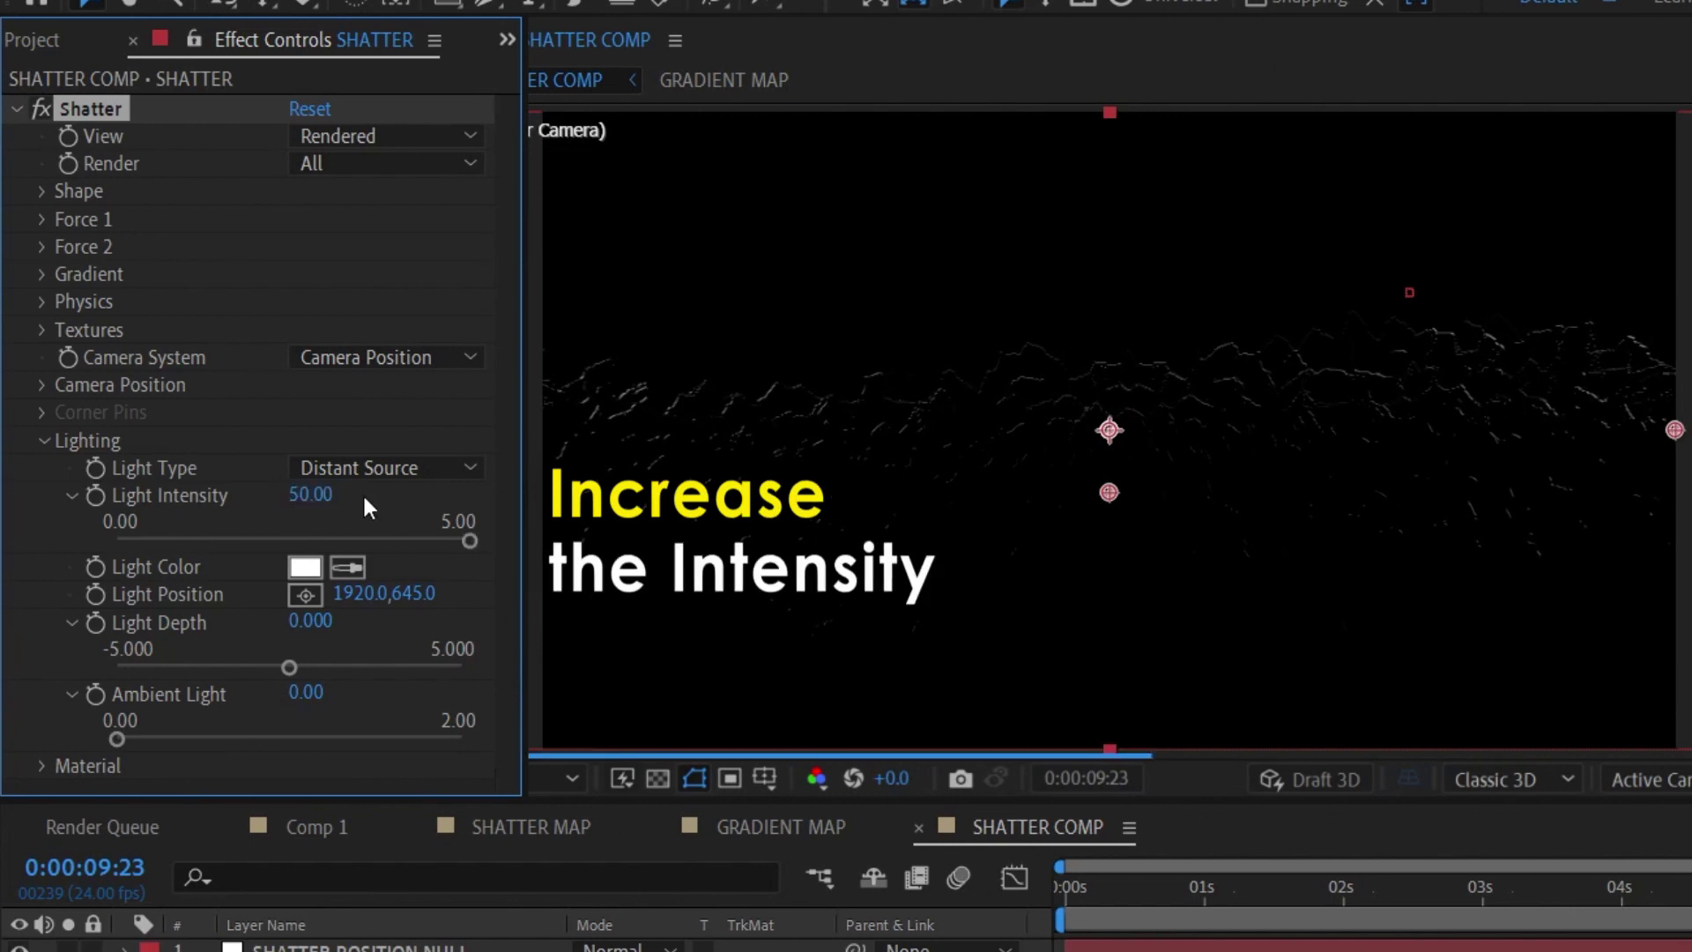
# Step: Switch Shatter to Comp Camera, preview from the start, and show the transparency grid
pyautogui.click(406, 365)
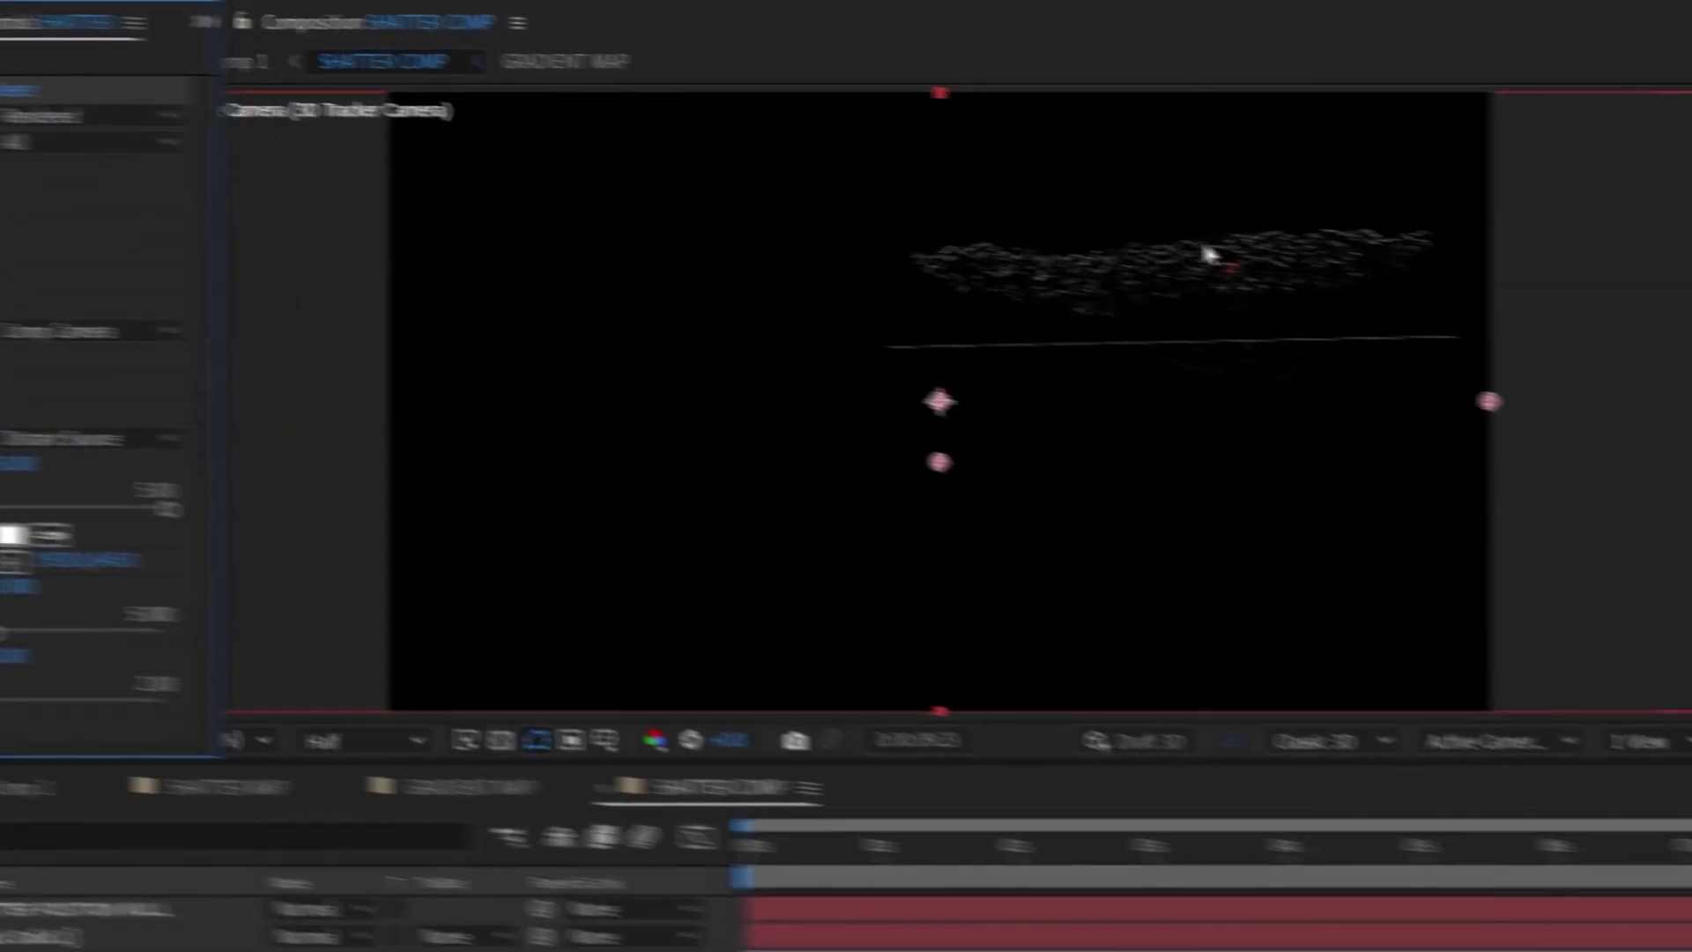
pyautogui.press('Home')
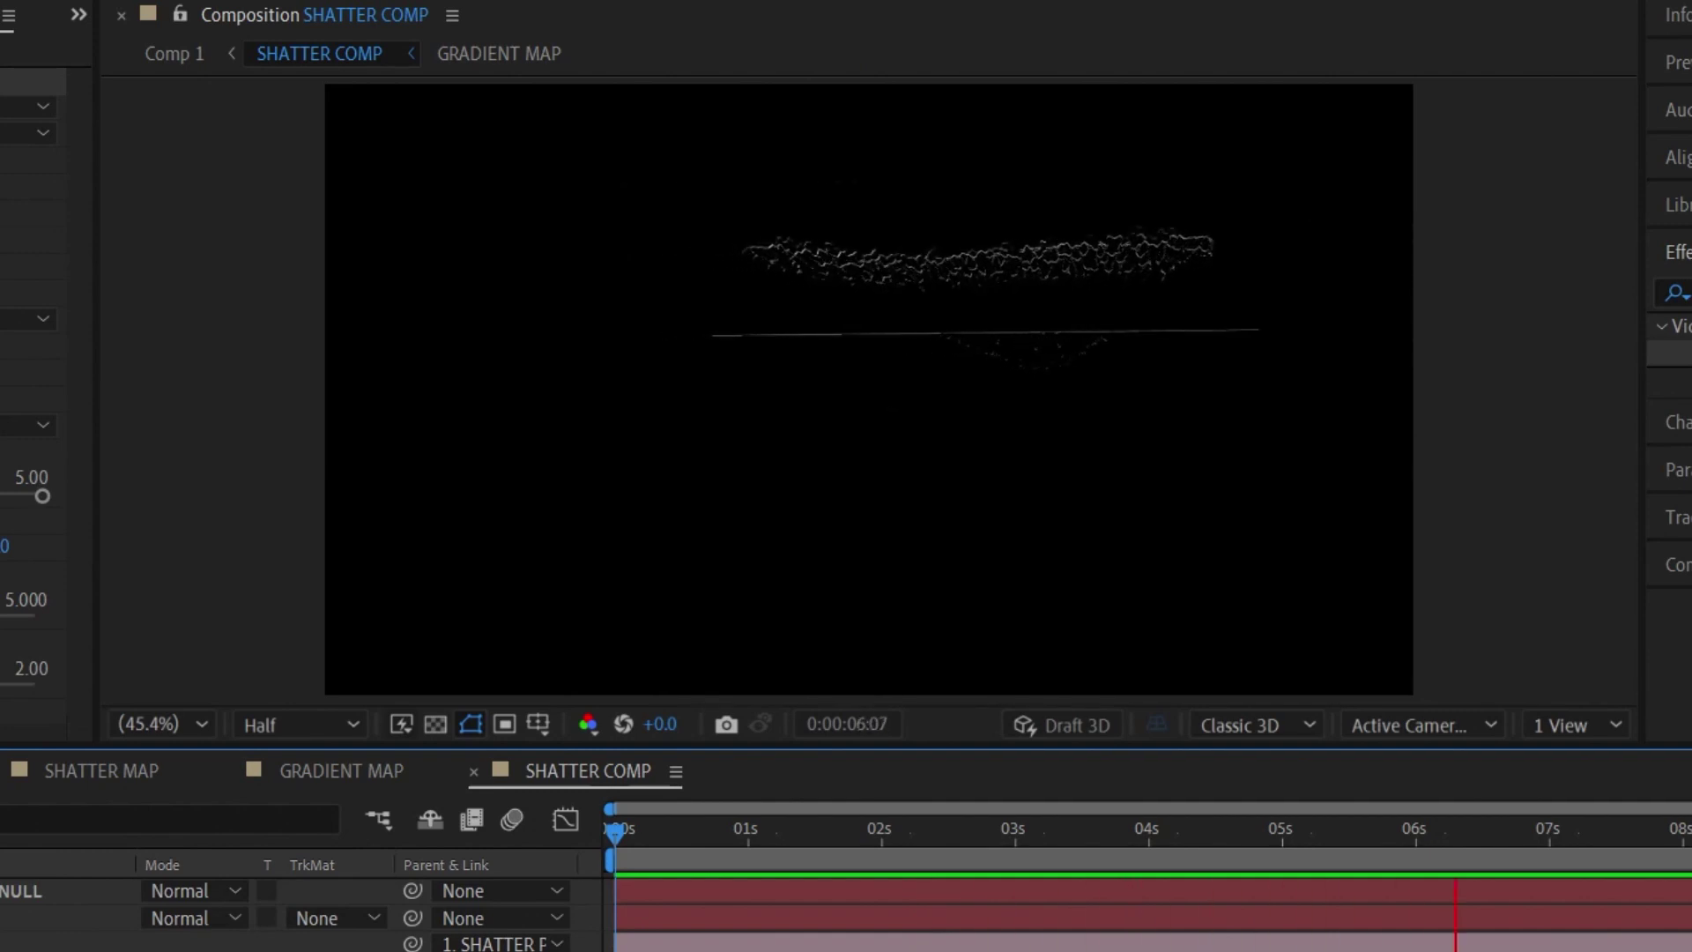
pyautogui.press('space')
pyautogui.click(436, 719)
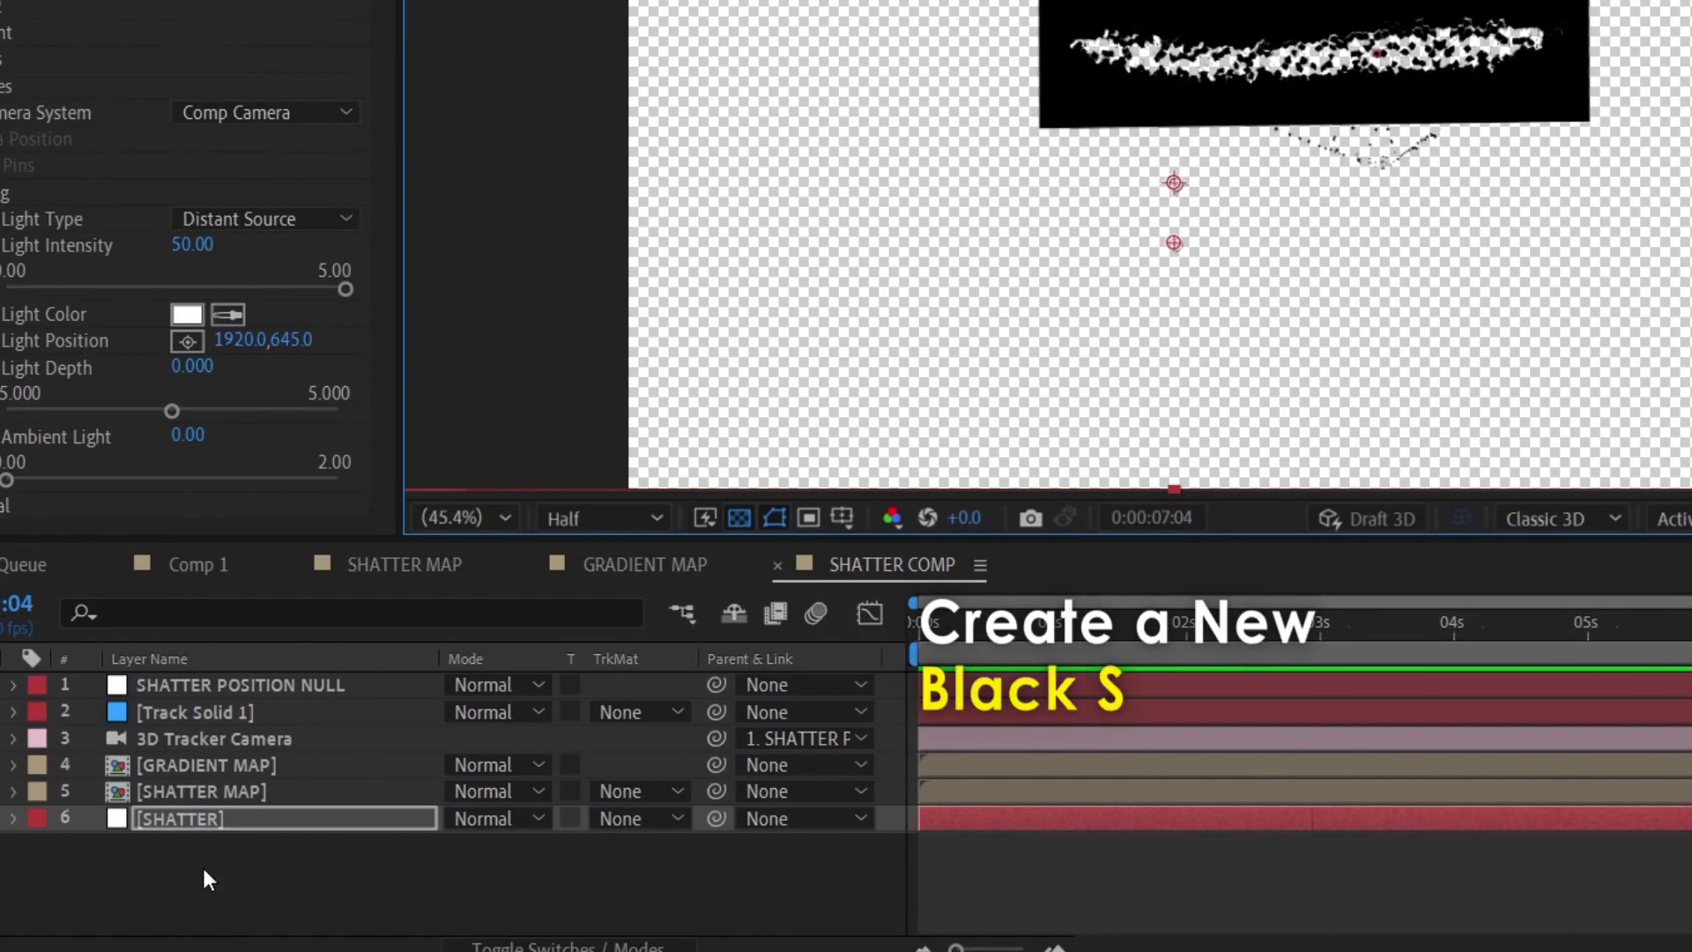
pyautogui.rightClick(202, 865)
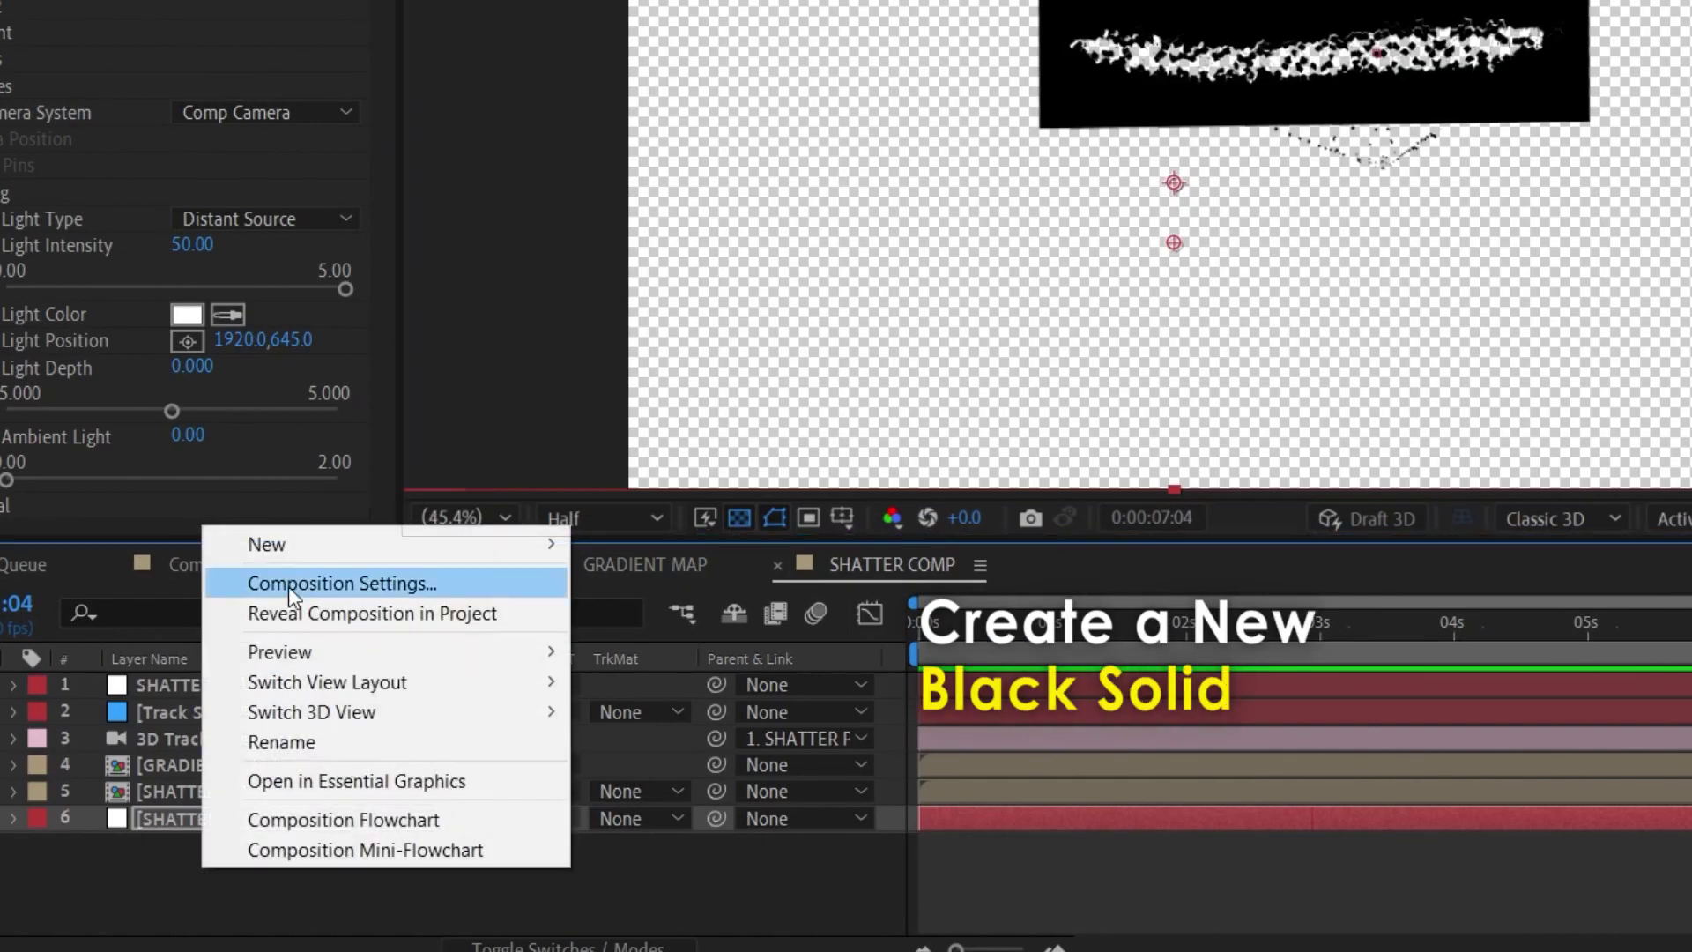
# Step: Create a double-width 3840×1080 black solid and move it to the top
pyautogui.moveTo(286, 541)
pyautogui.click(669, 610)
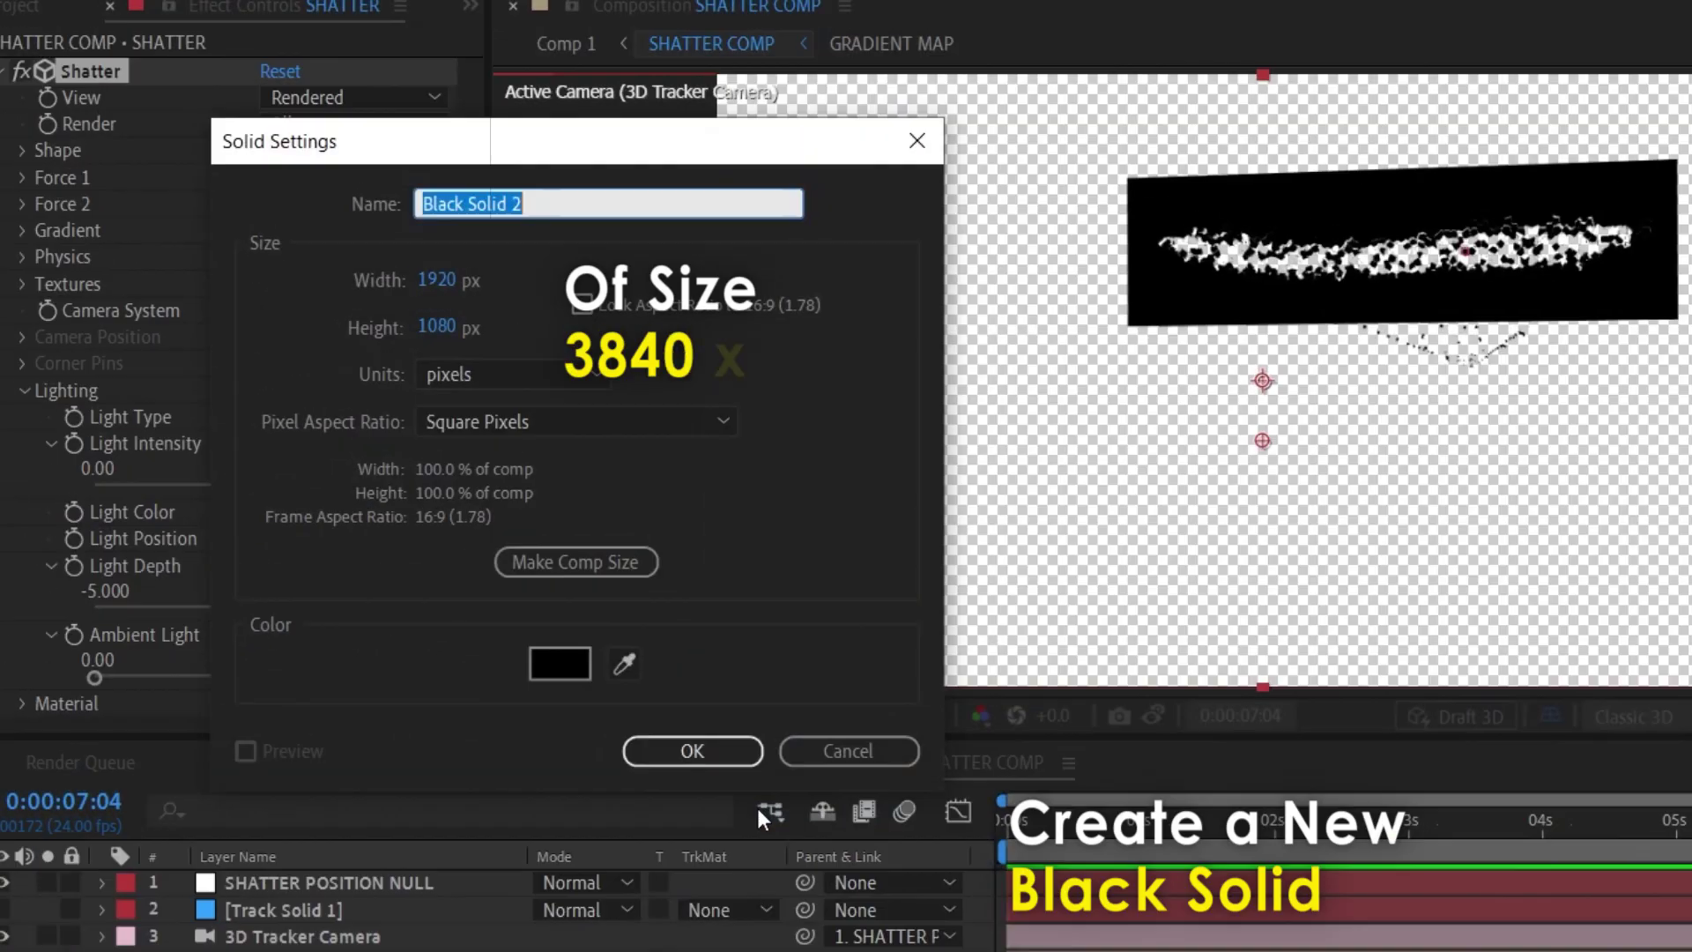
pyautogui.click(435, 280)
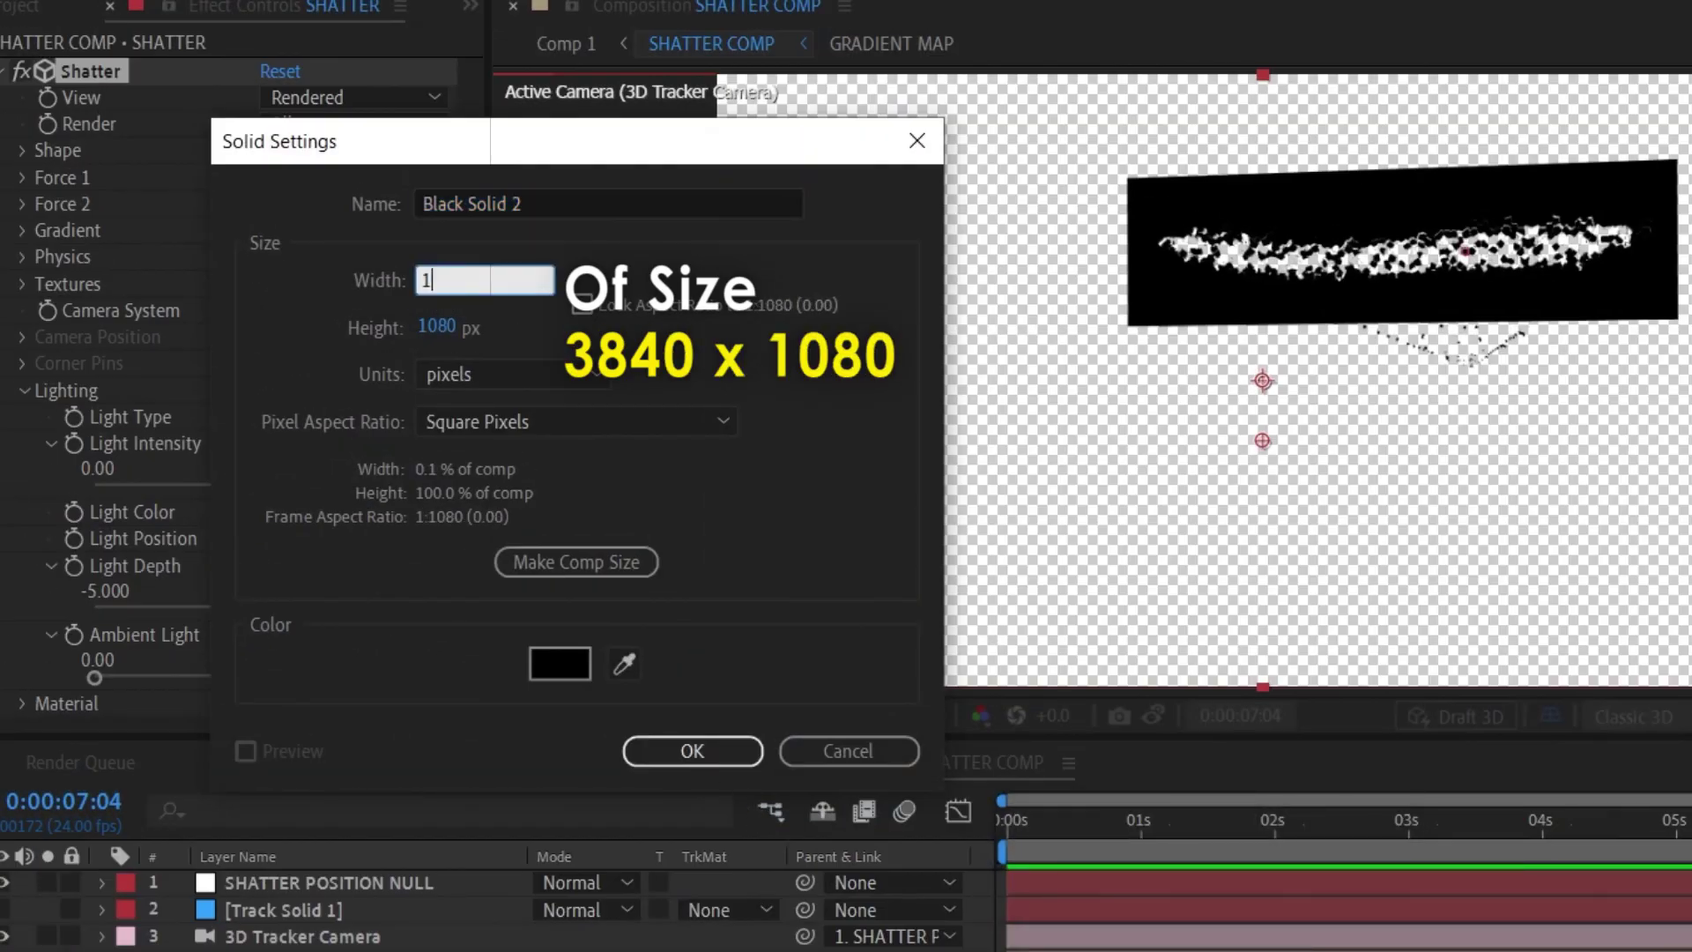
pyautogui.write('*2')
pyautogui.press('Return')
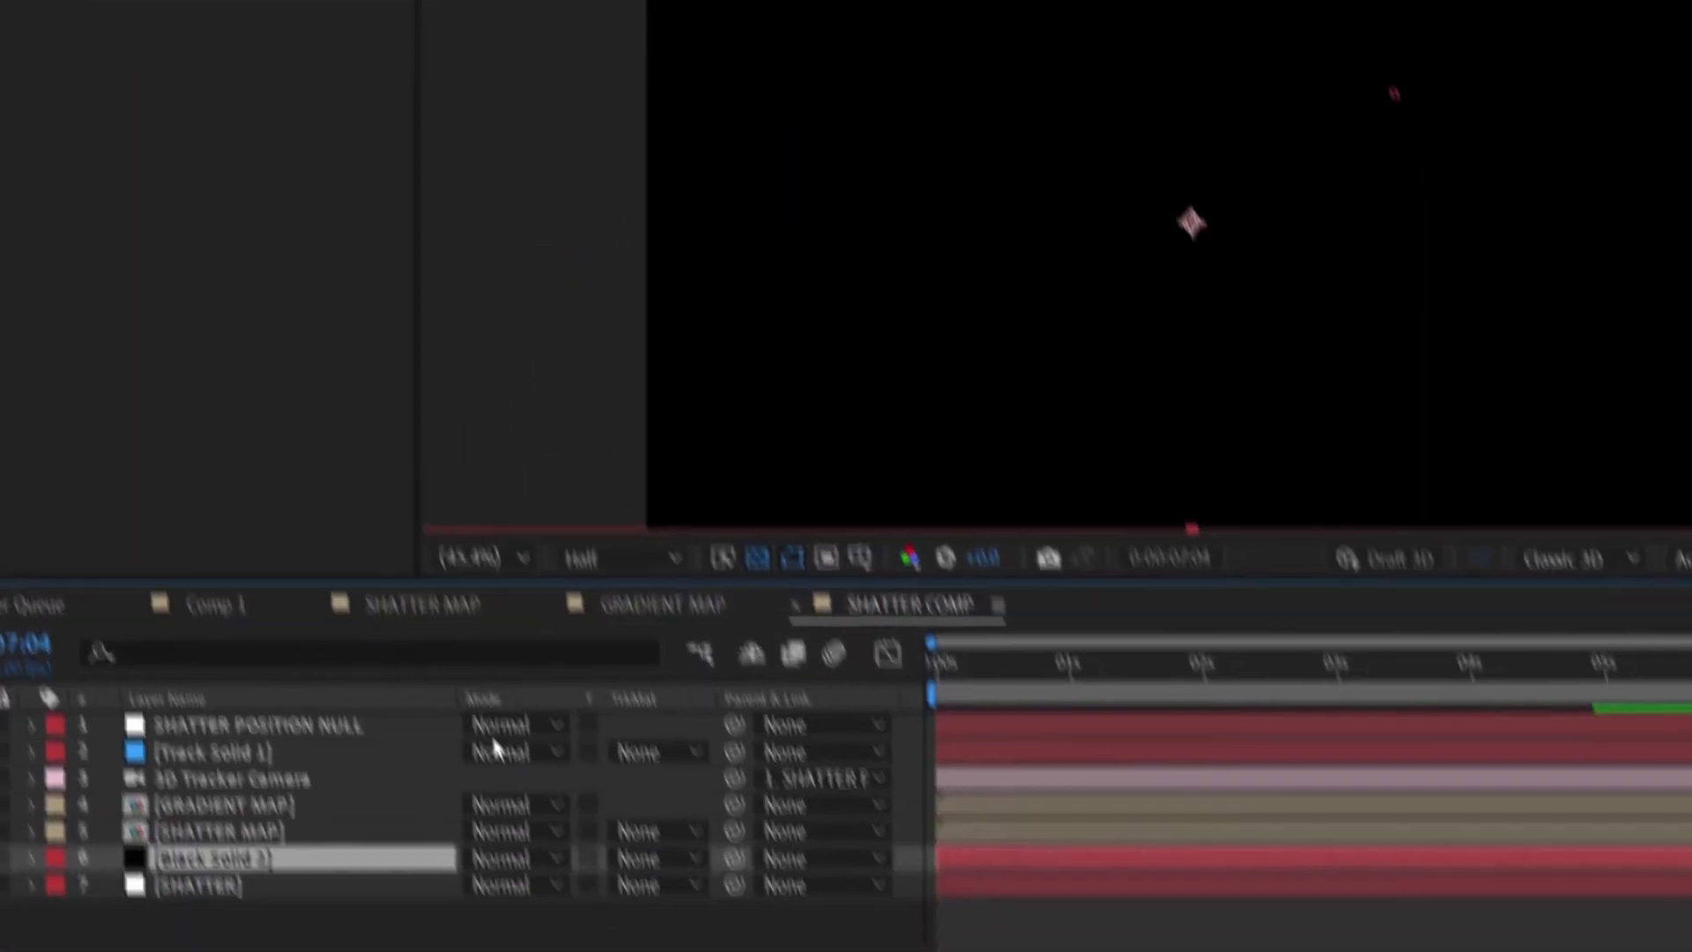
pyautogui.moveTo(262, 823); pyautogui.dragTo(278, 678)
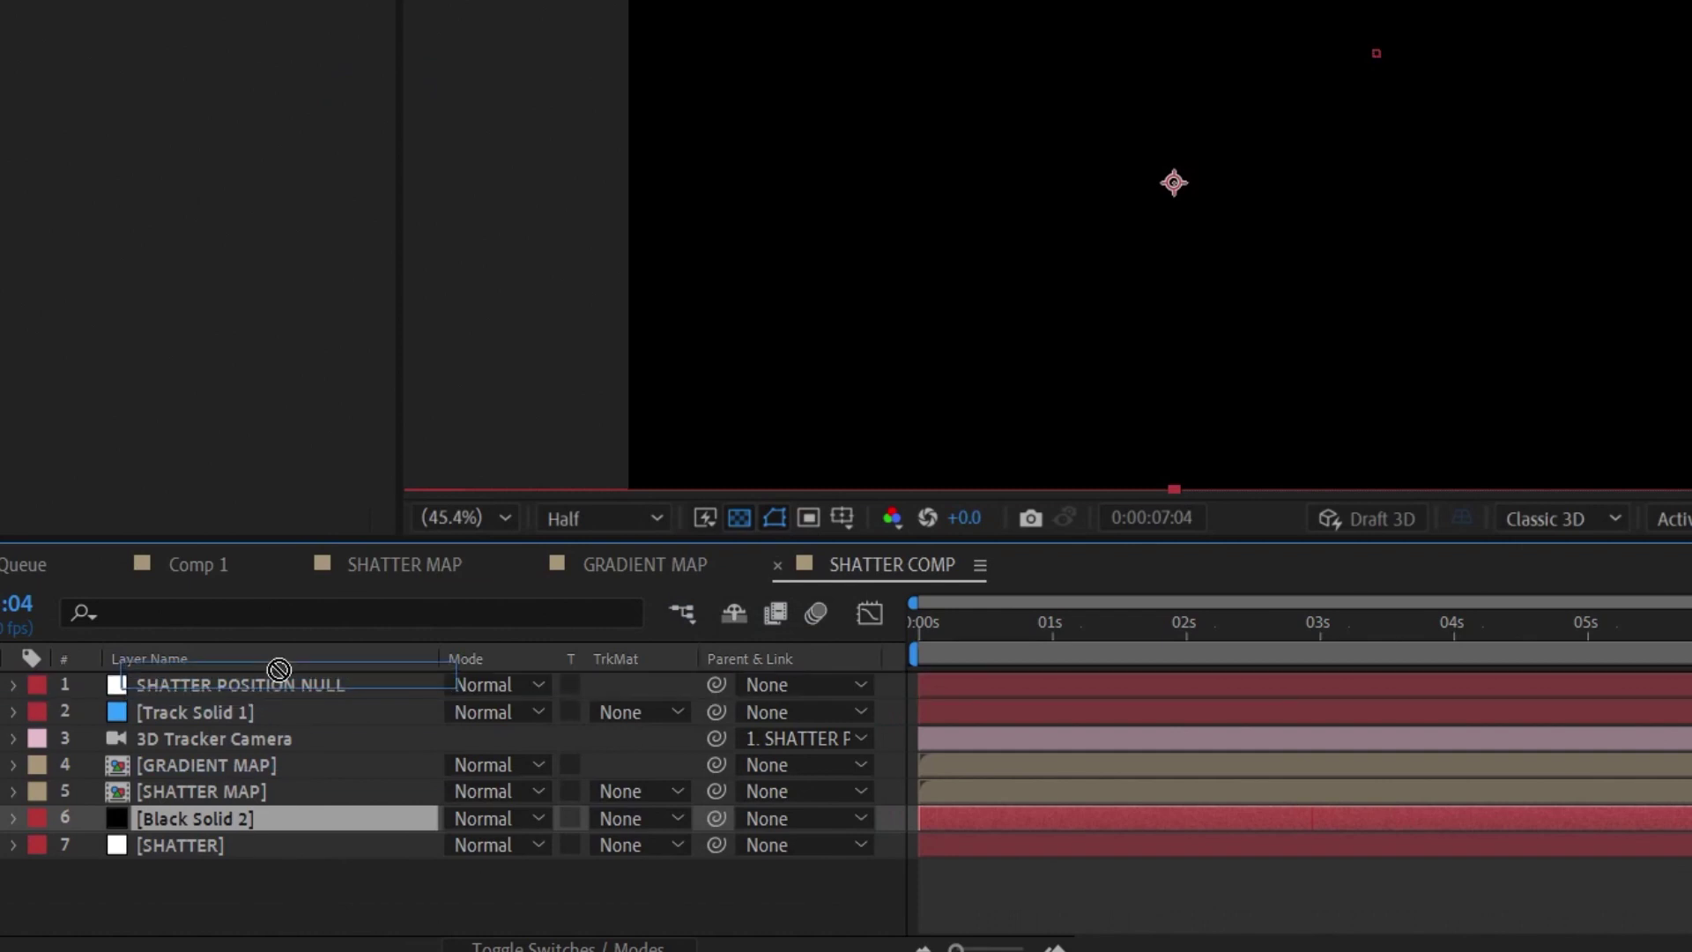
# Step: Make Black Solid 2 3D and align it to SHATTER POSITION NULL, then unparent it
pyautogui.click(569, 945)
pyautogui.click(623, 685)
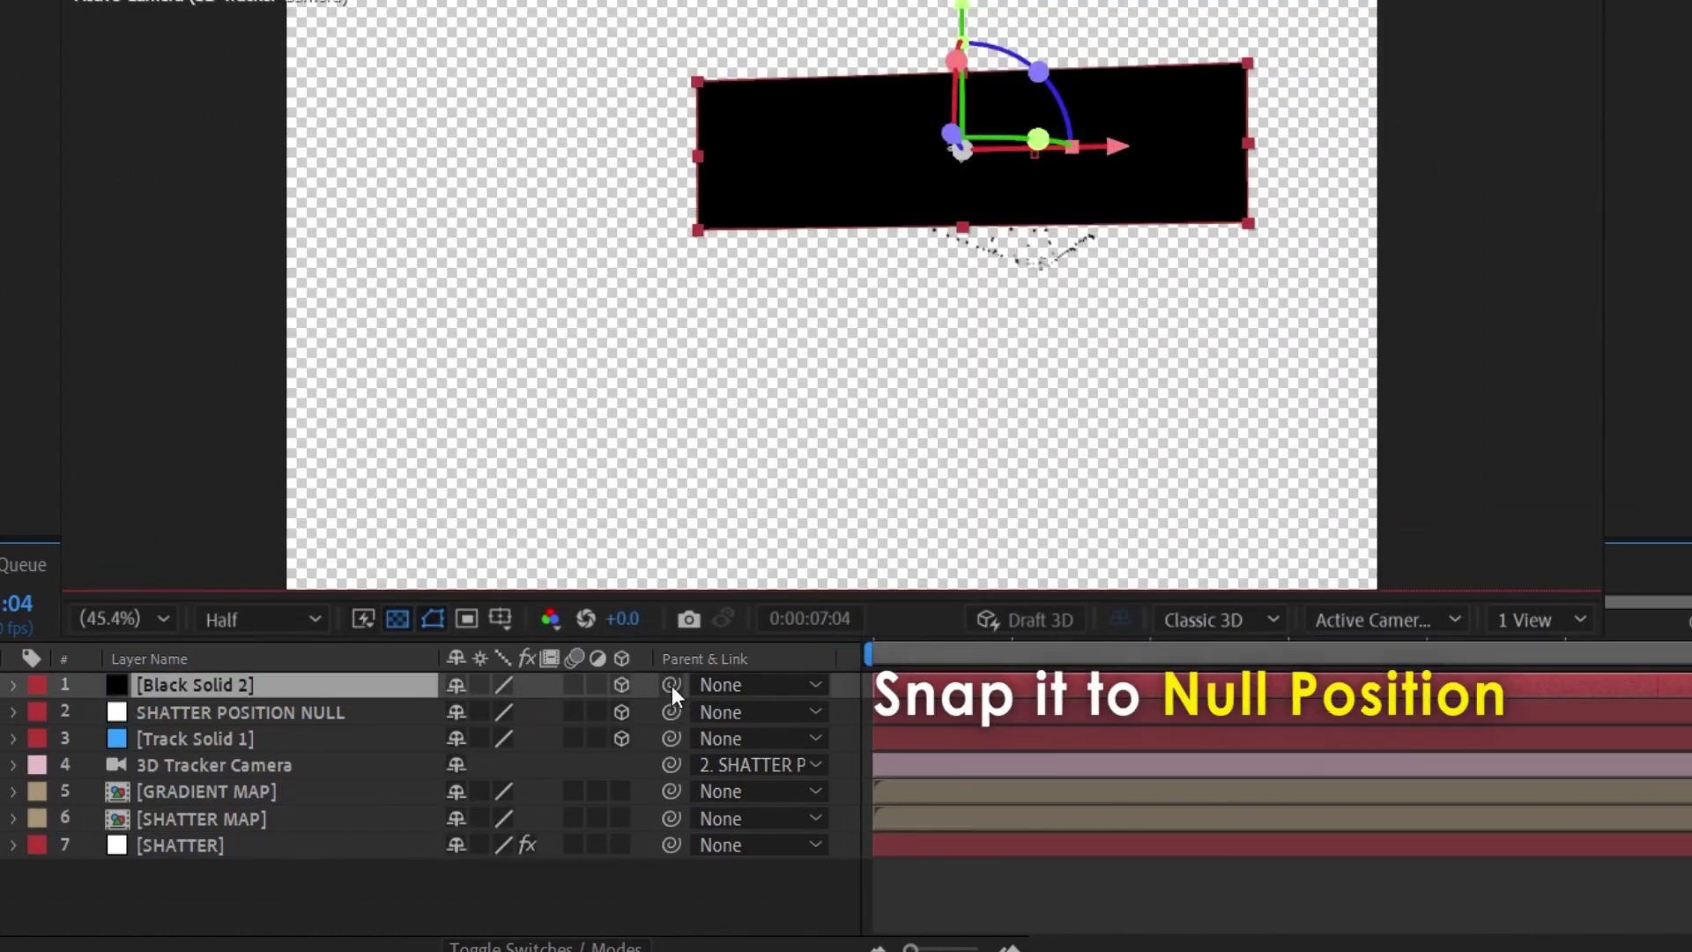
pyautogui.moveTo(672, 684); pyautogui.dragTo(374, 723)
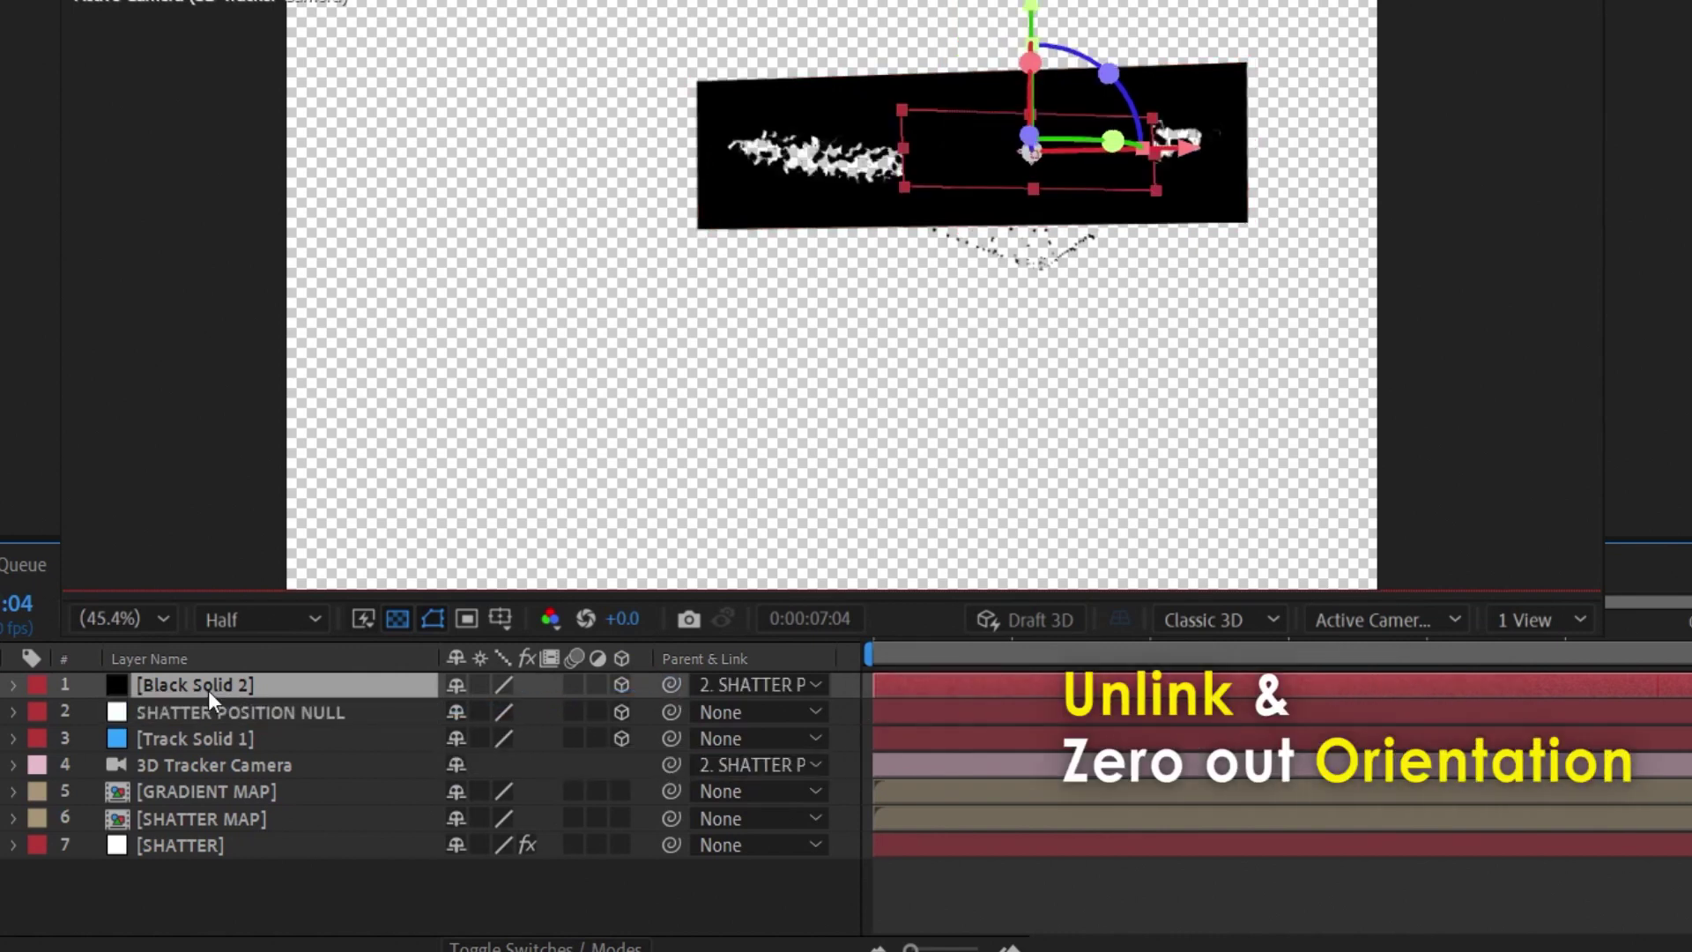
pyautogui.click(755, 680)
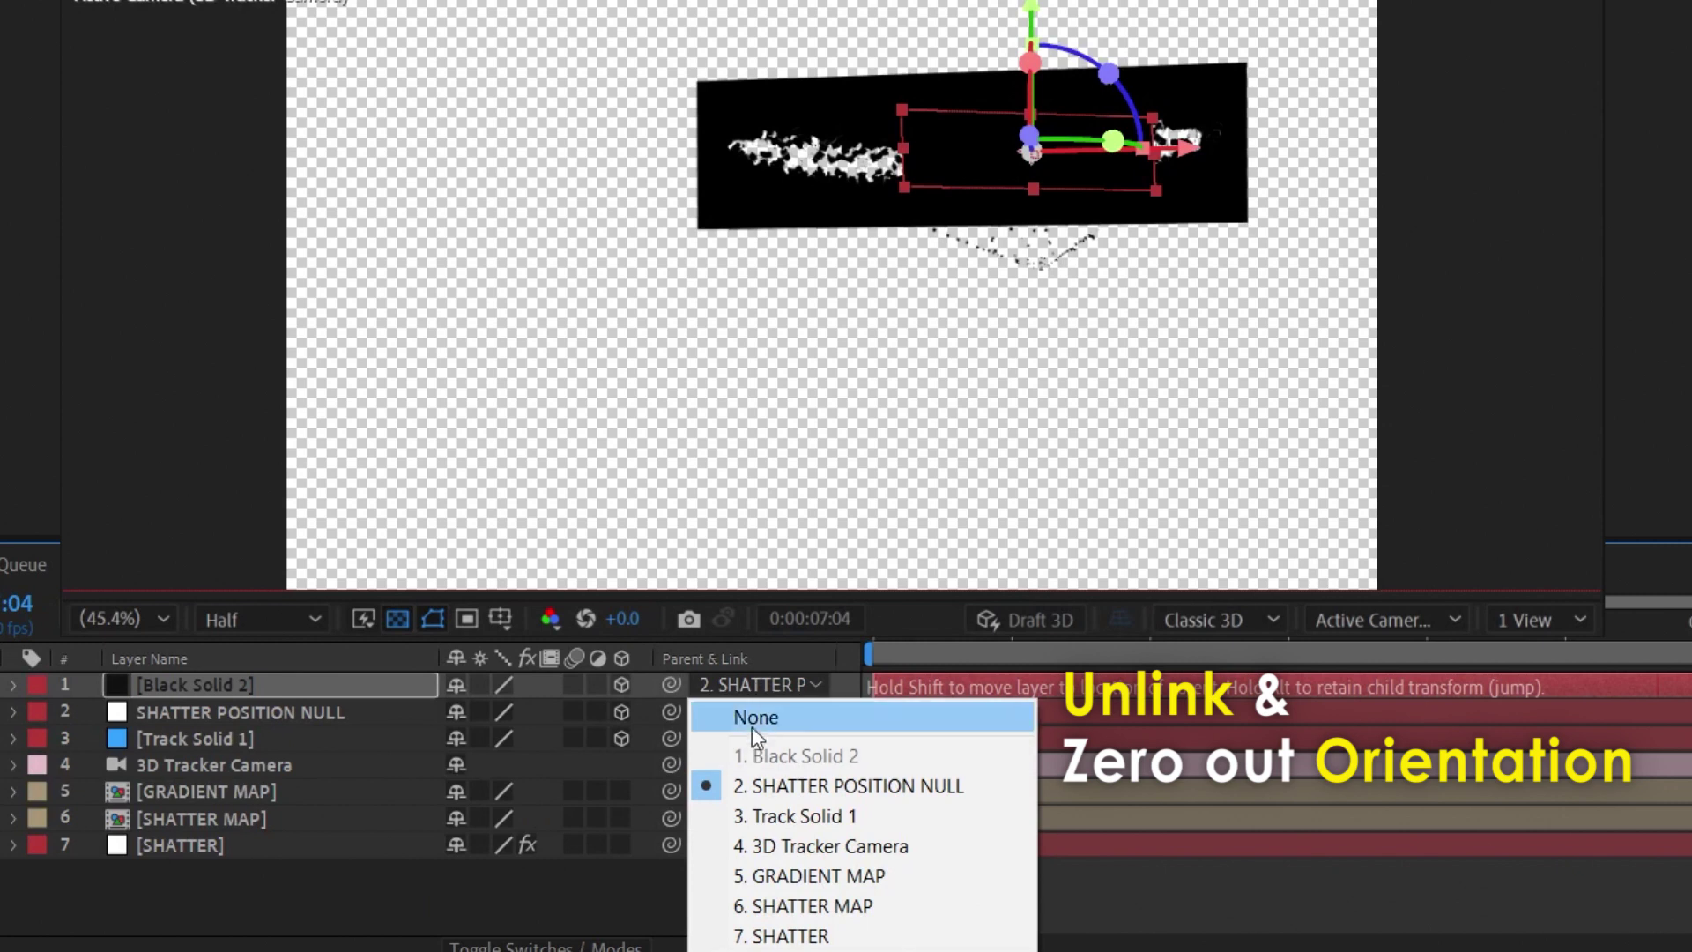
pyautogui.click(752, 722)
# Step: Zero Black Solid 2's orientation and set its scale to 100%
pyautogui.press('r')
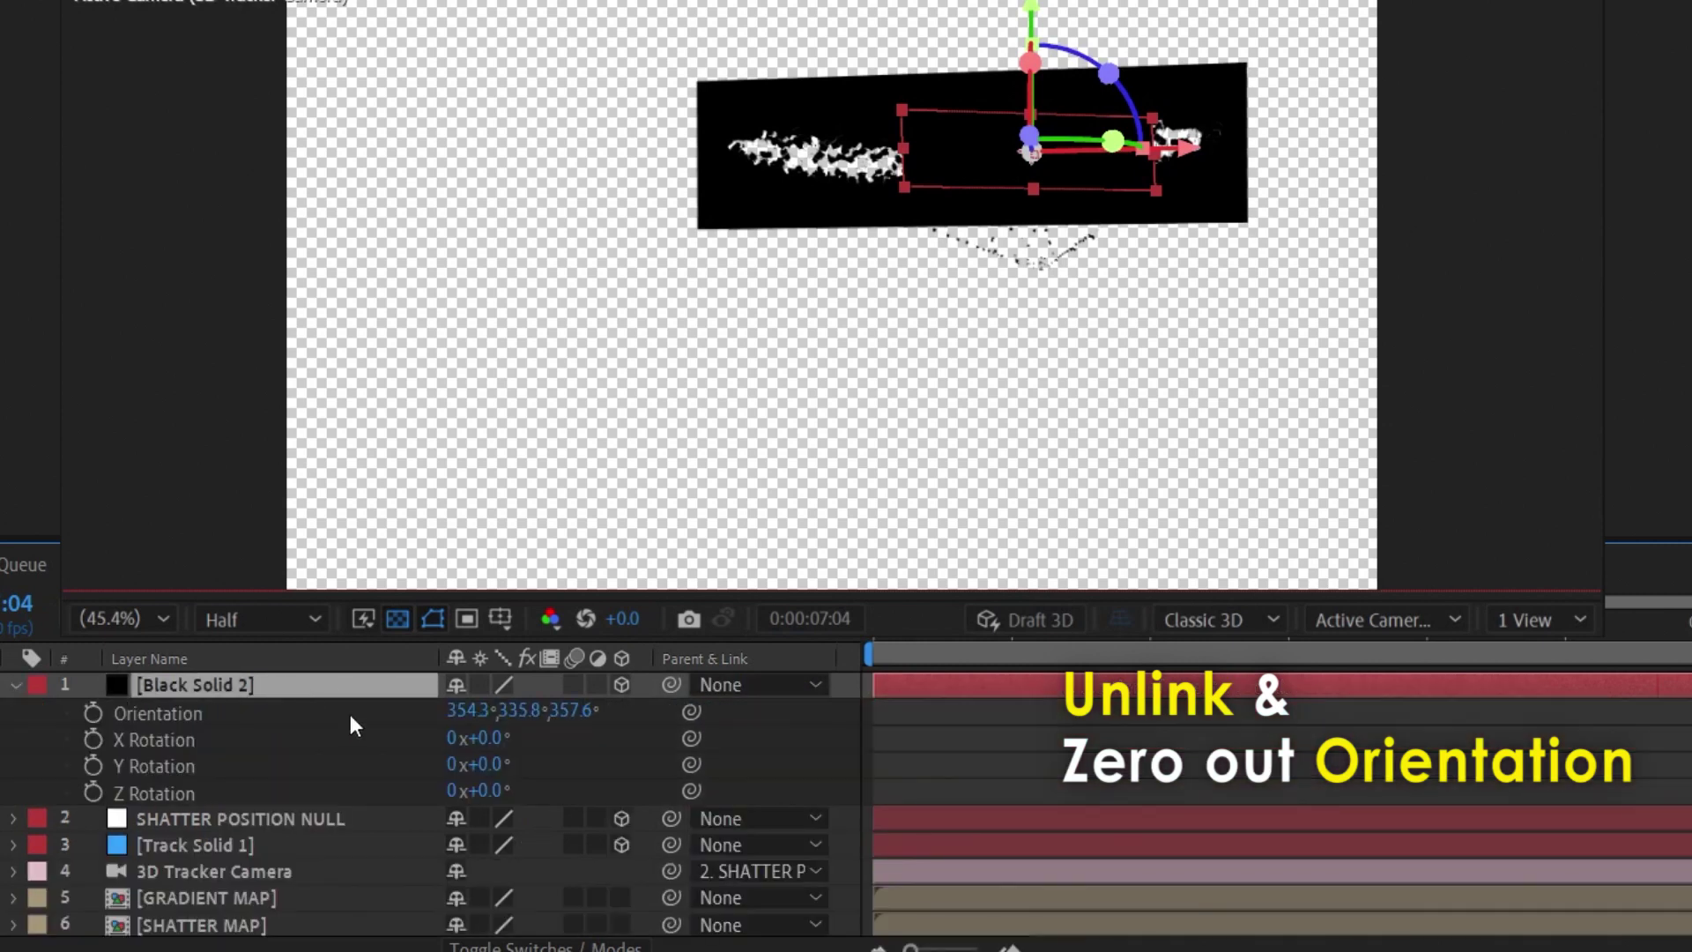
pyautogui.press('Return')
pyautogui.click(519, 710)
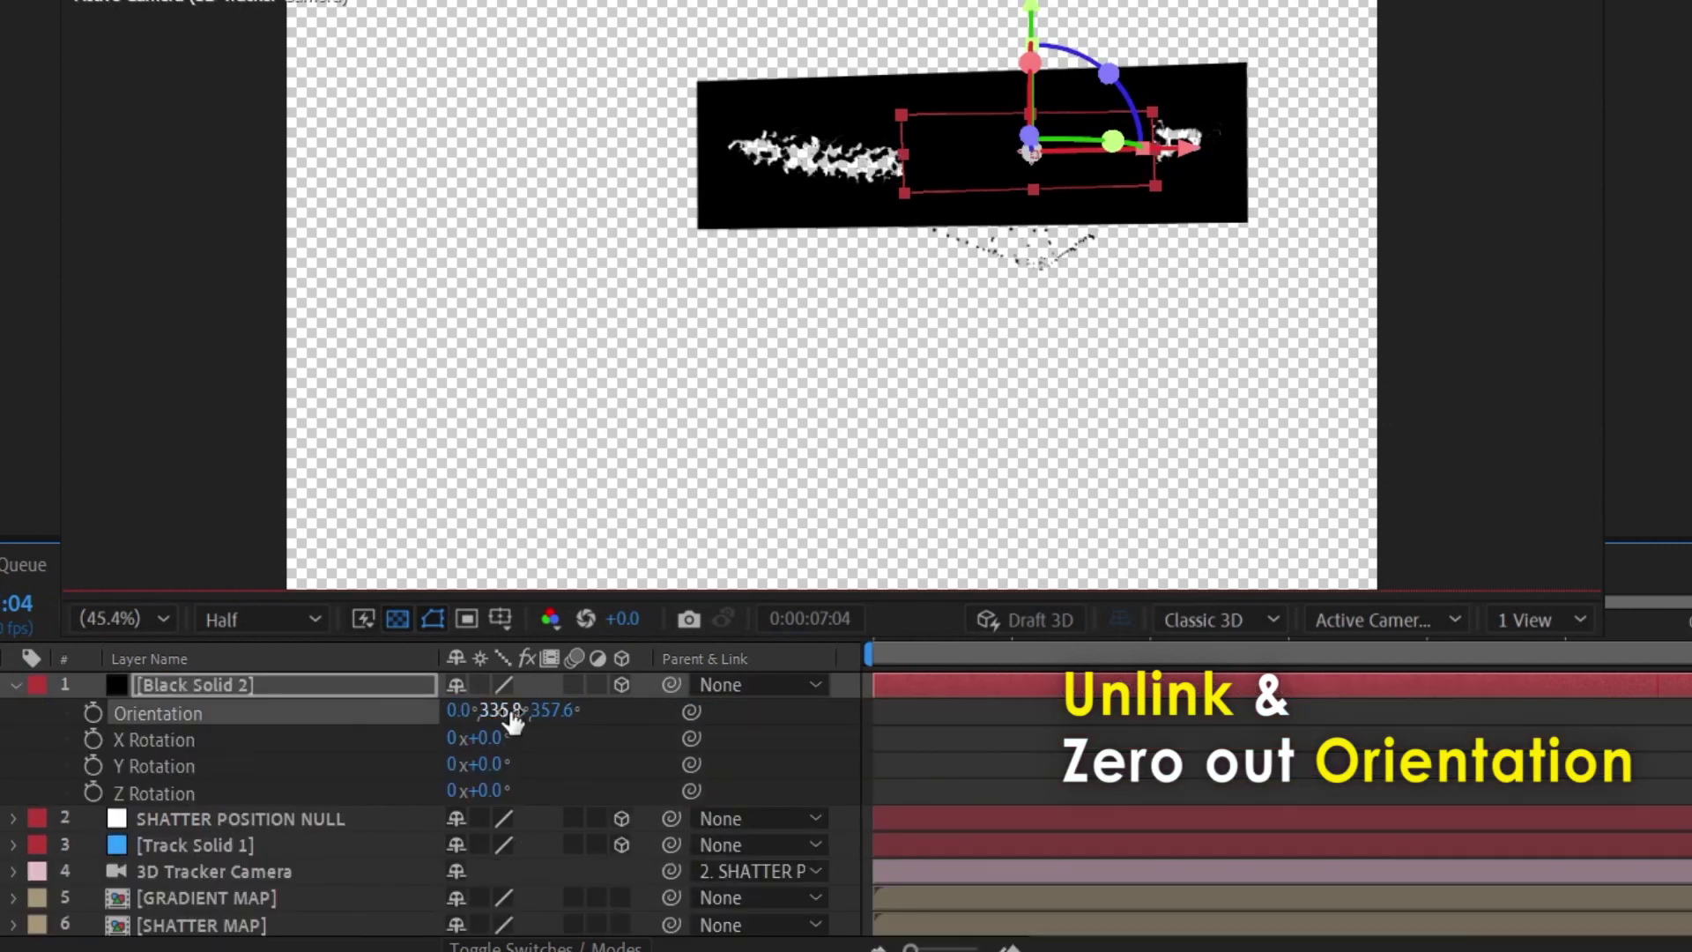
pyautogui.write('0')
pyautogui.press('Return')
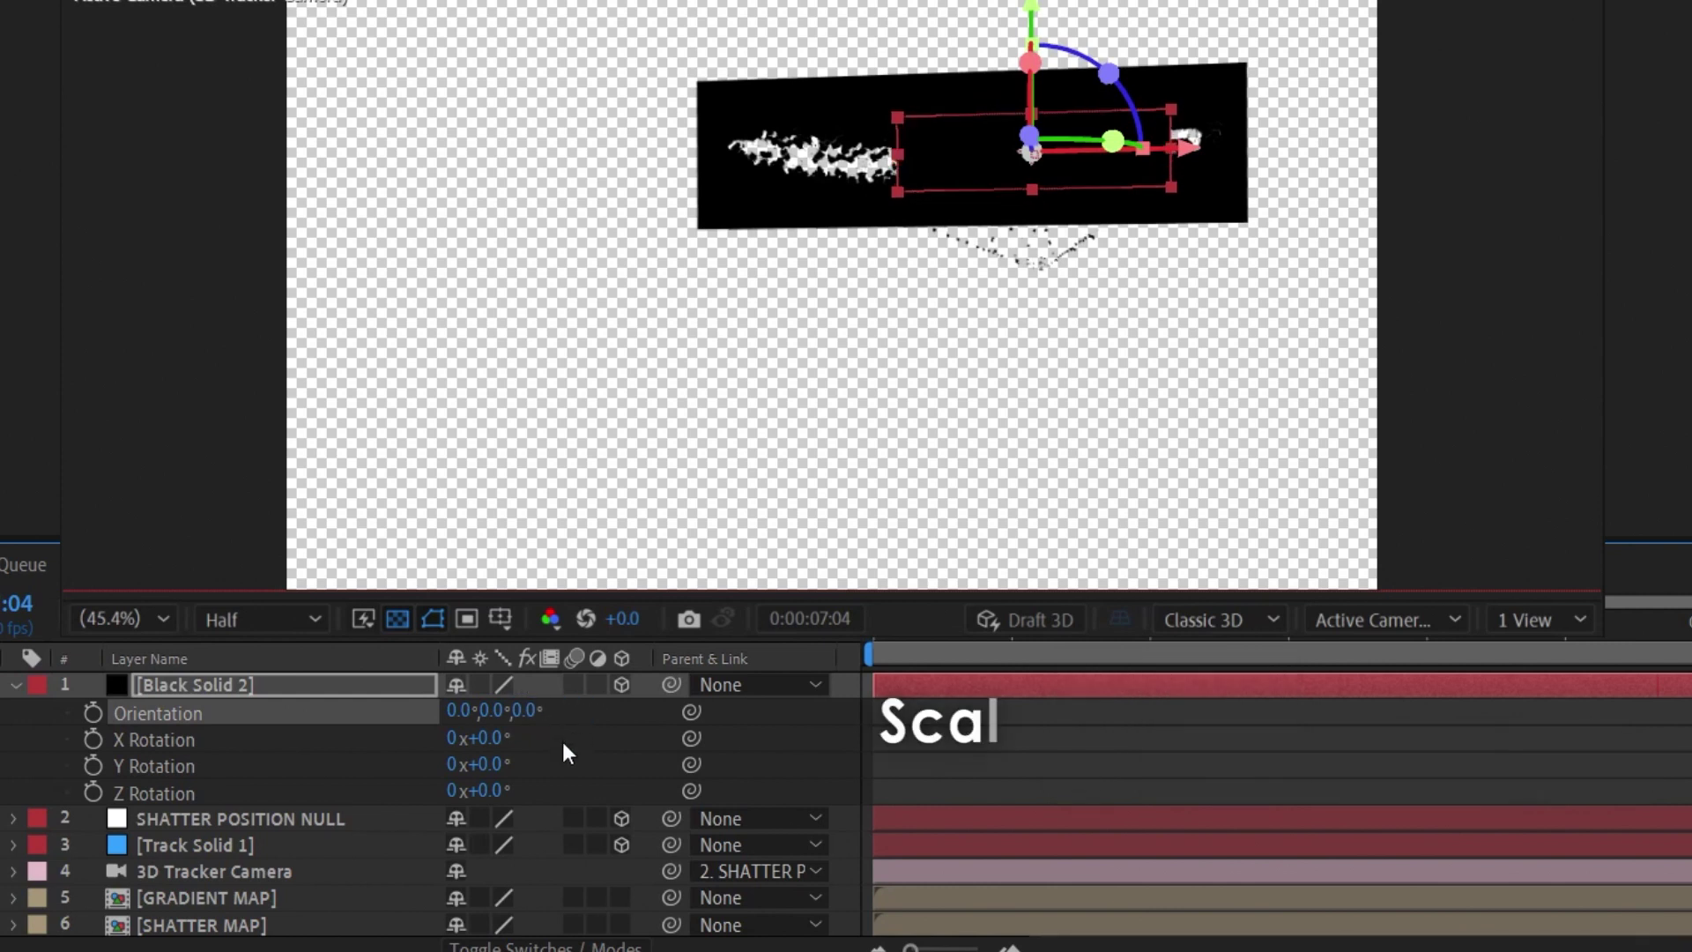
pyautogui.press('s')
pyautogui.write('100')
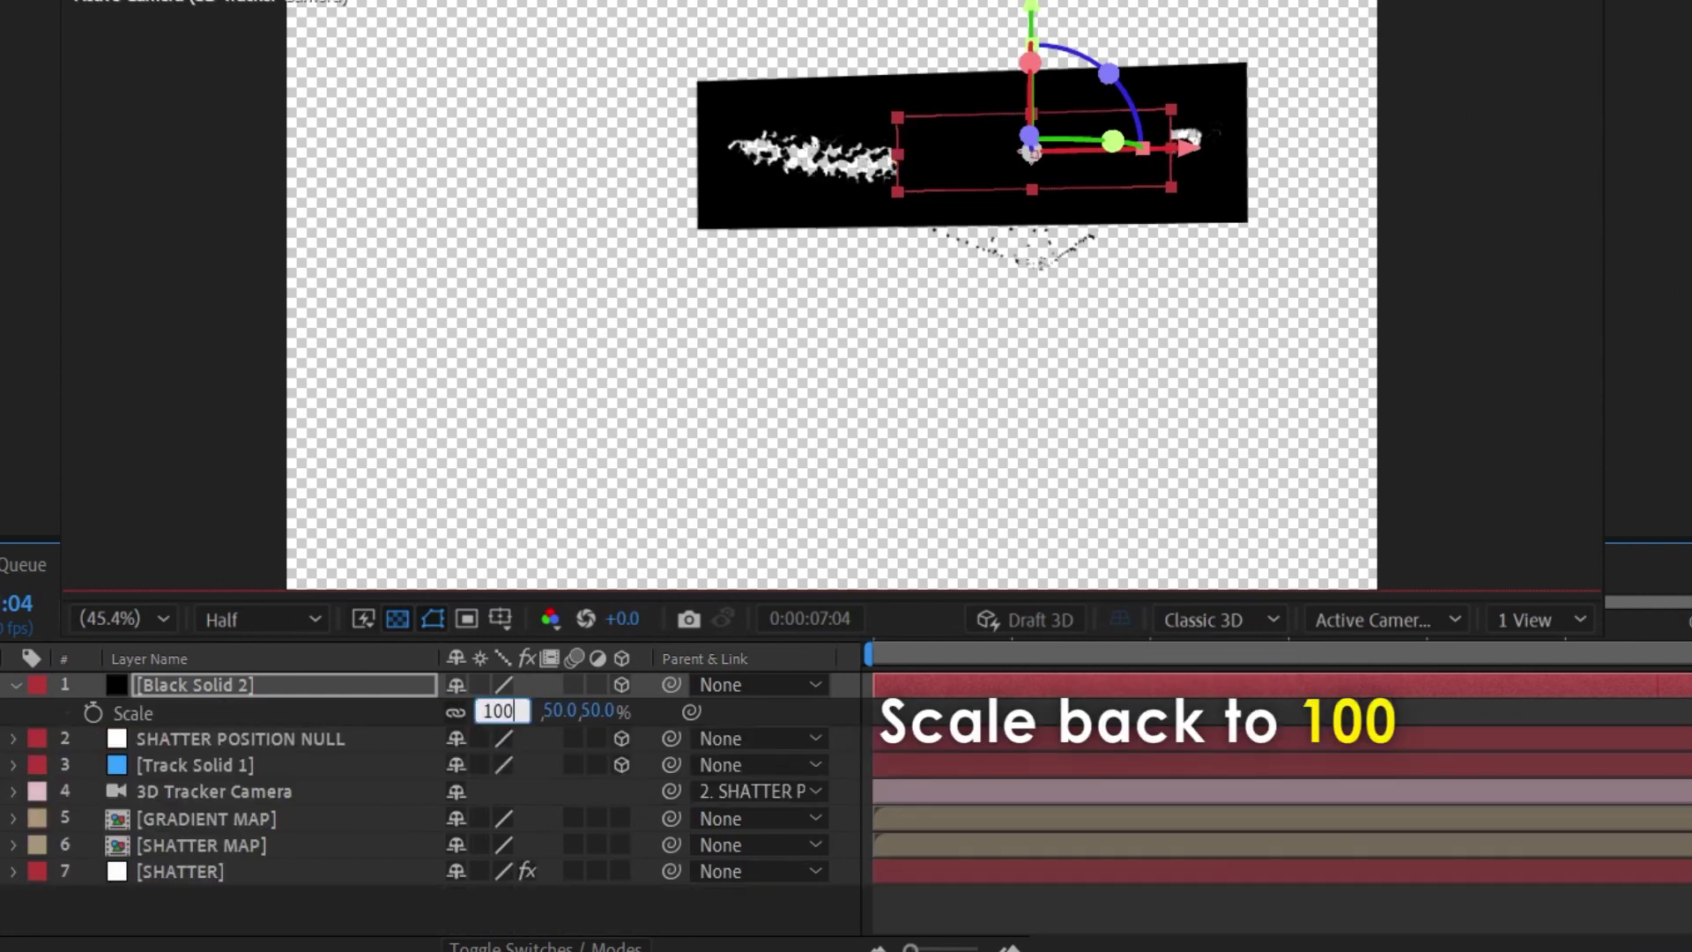
pyautogui.press('Return')
pyautogui.click(277, 685)
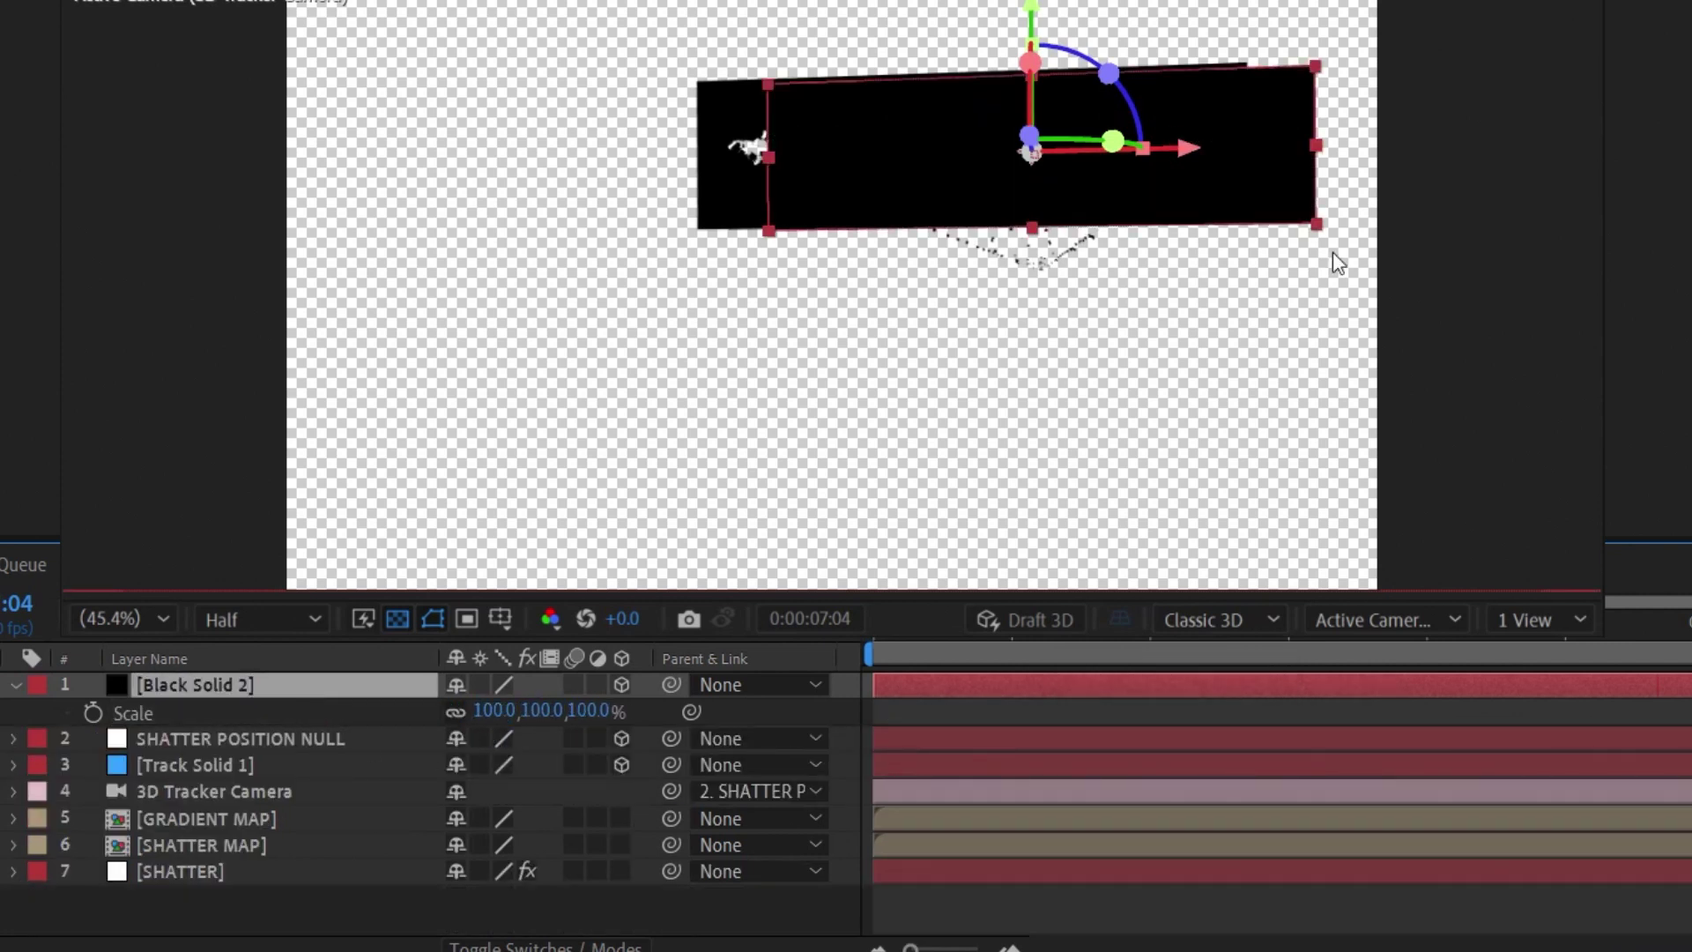
# Step: Slide Black Solid 2 left over the shatter and play back to check coverage
pyautogui.moveTo(1196, 144); pyautogui.dragTo(925, 143)
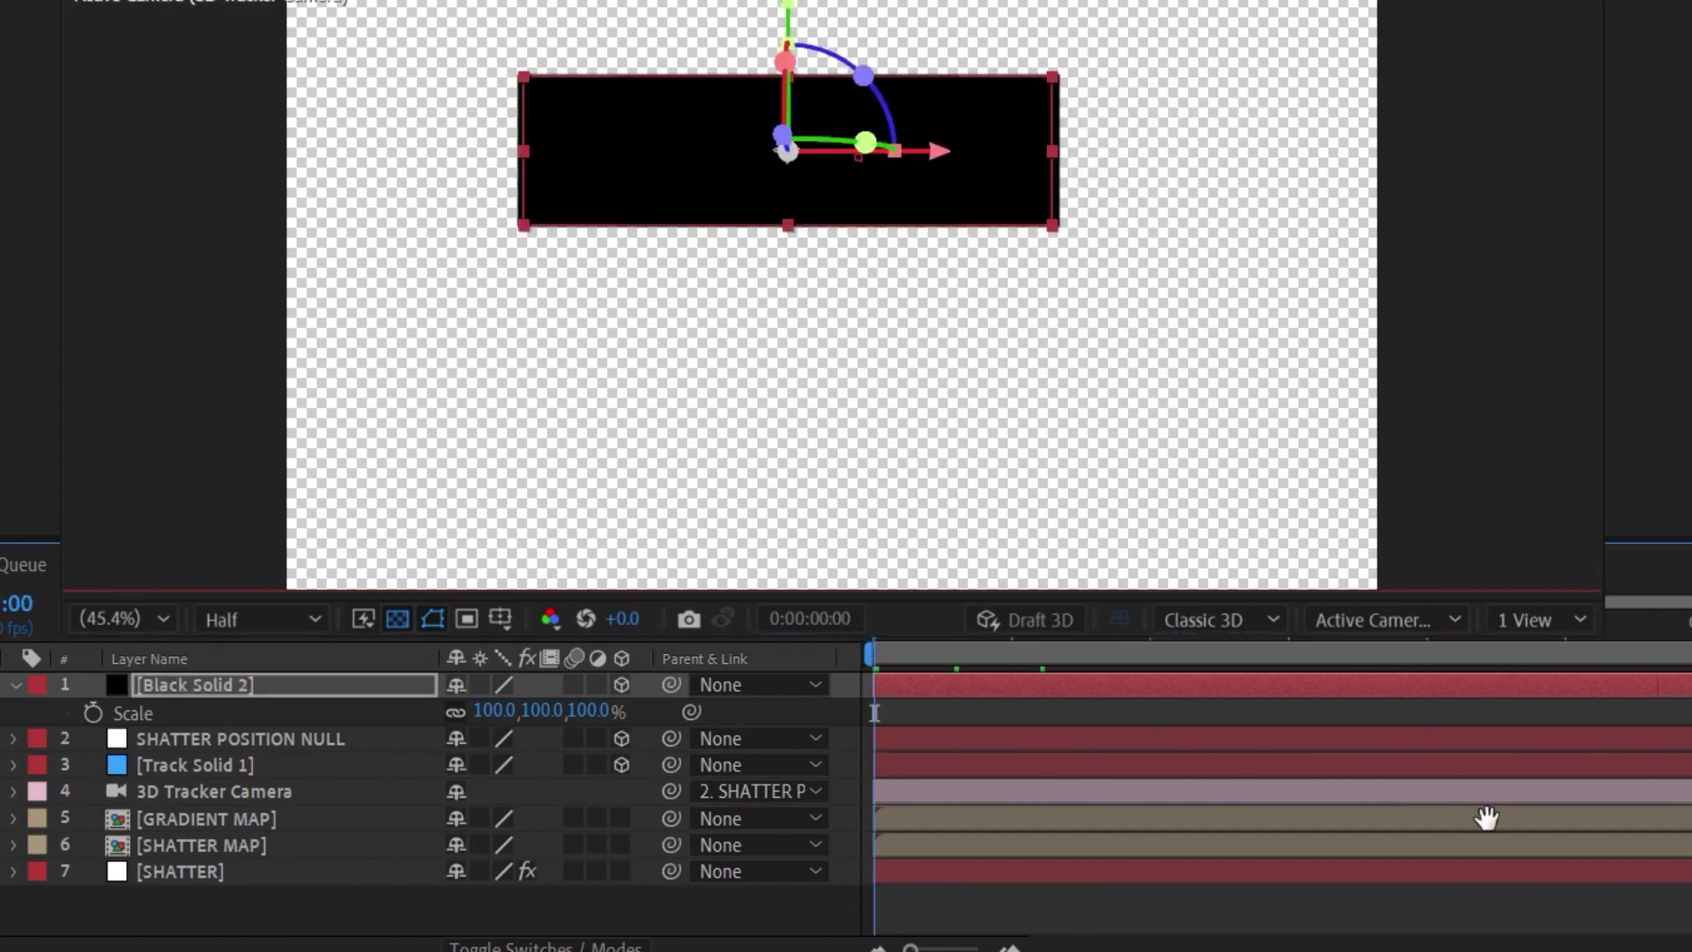
pyautogui.press('space')
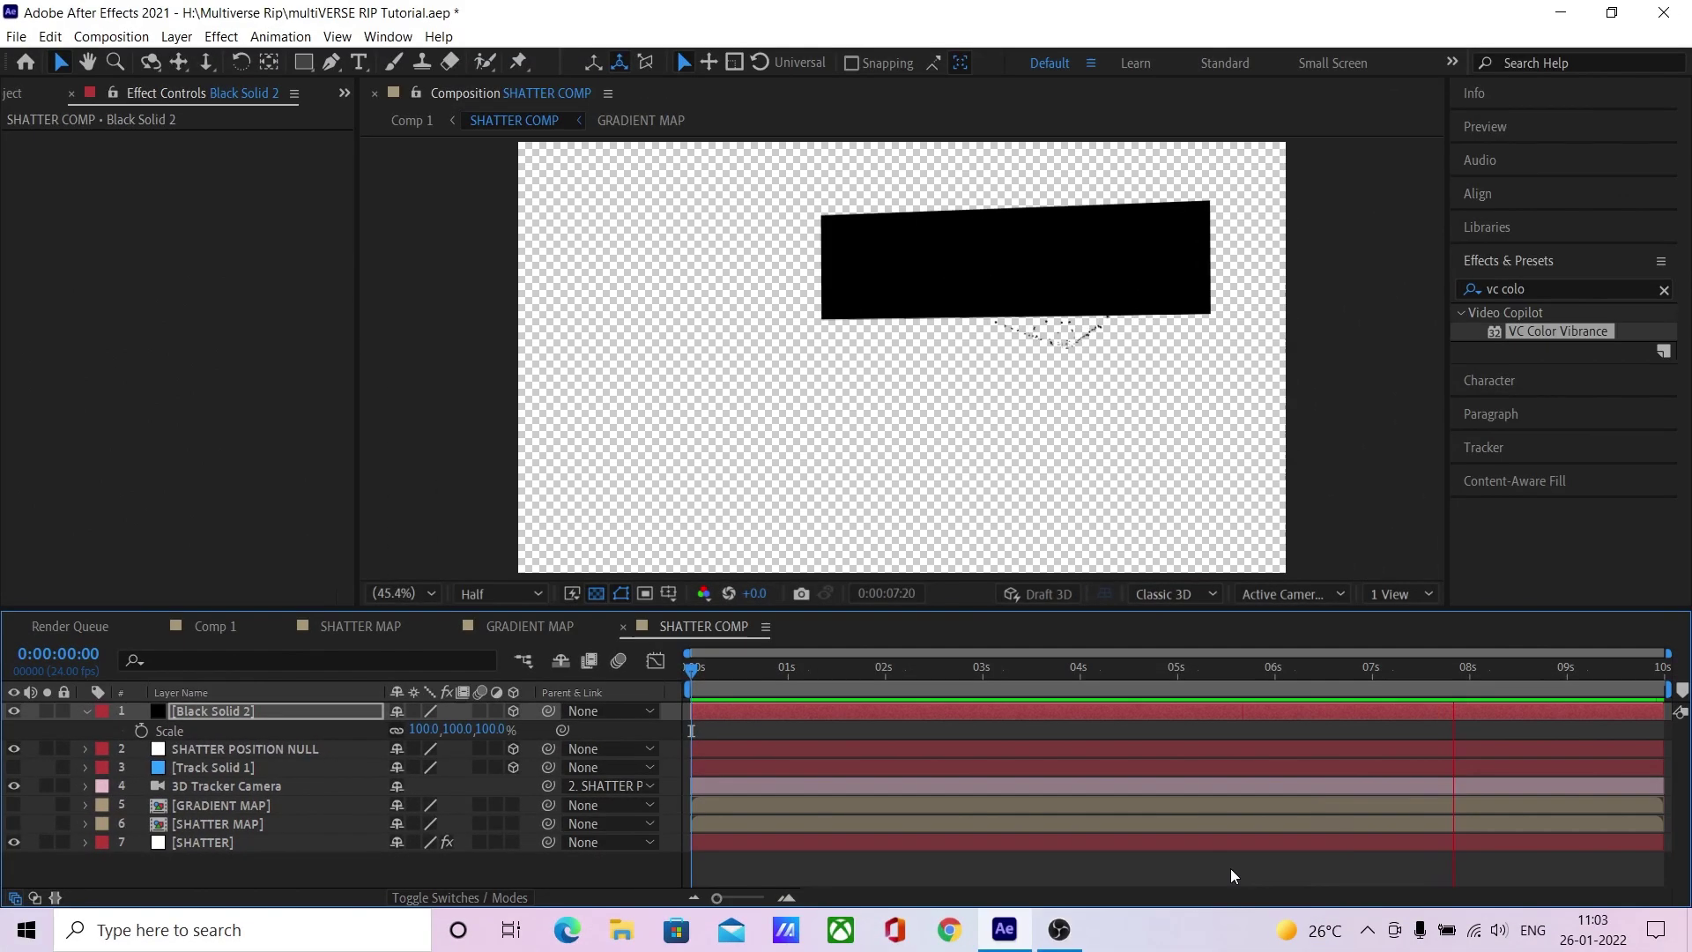
pyautogui.press('space')
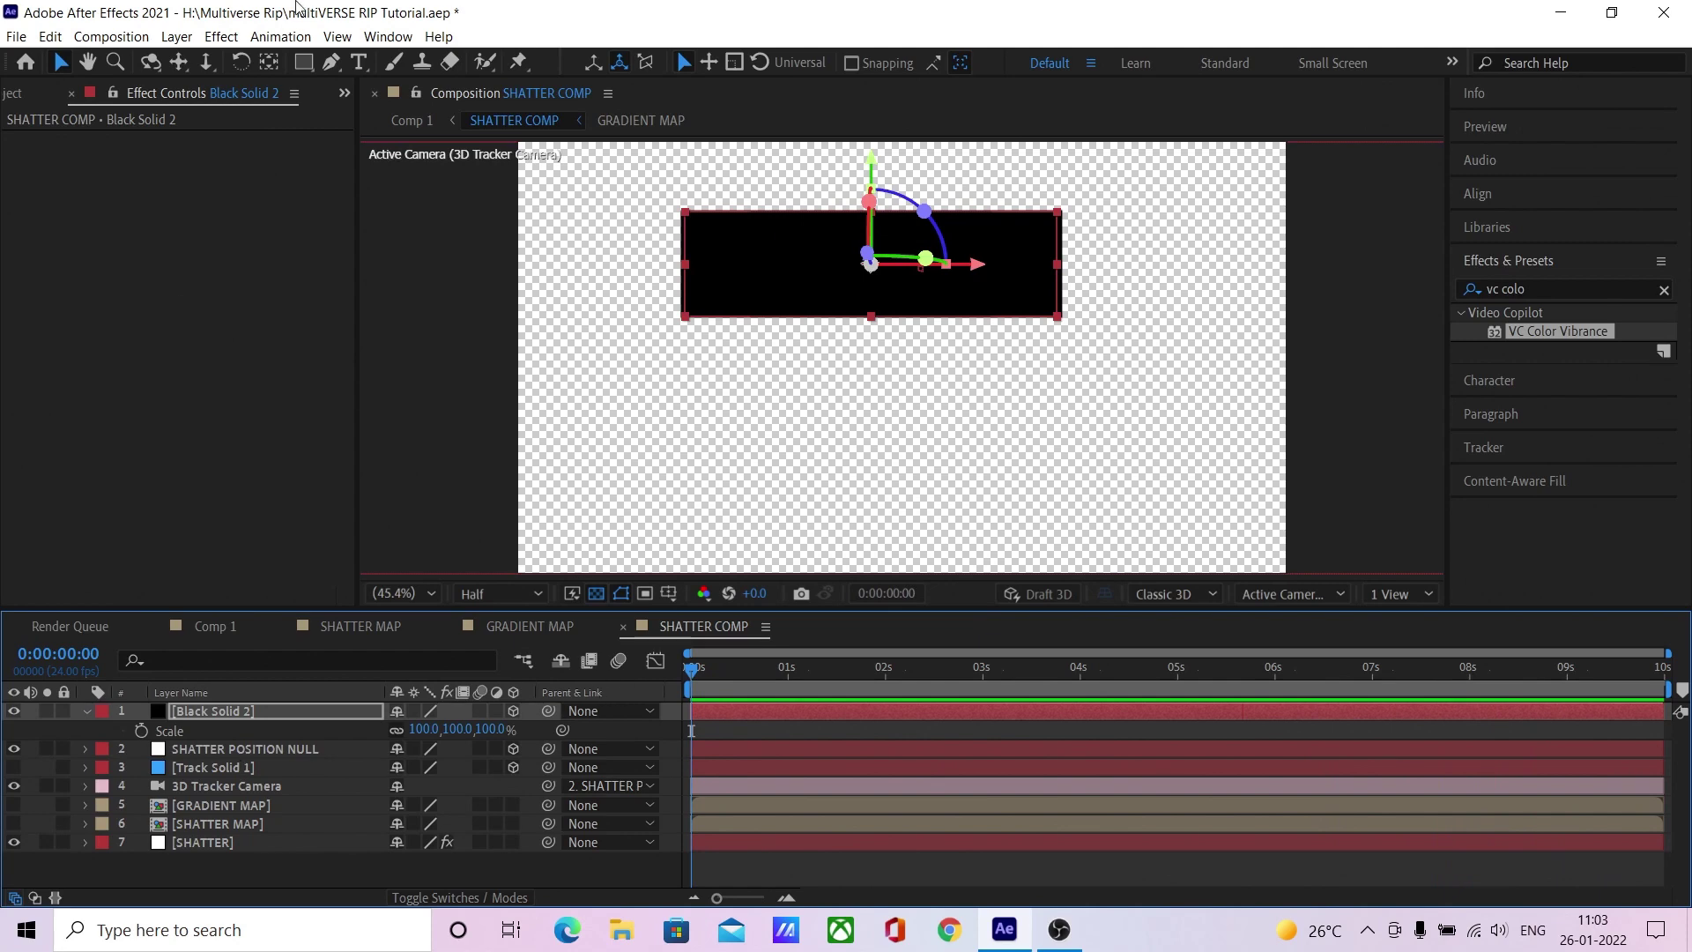
pyautogui.click(177, 36)
# Step: Create Black Solid 3 and place it beneath Black Solid 2
pyautogui.moveTo(198, 54)
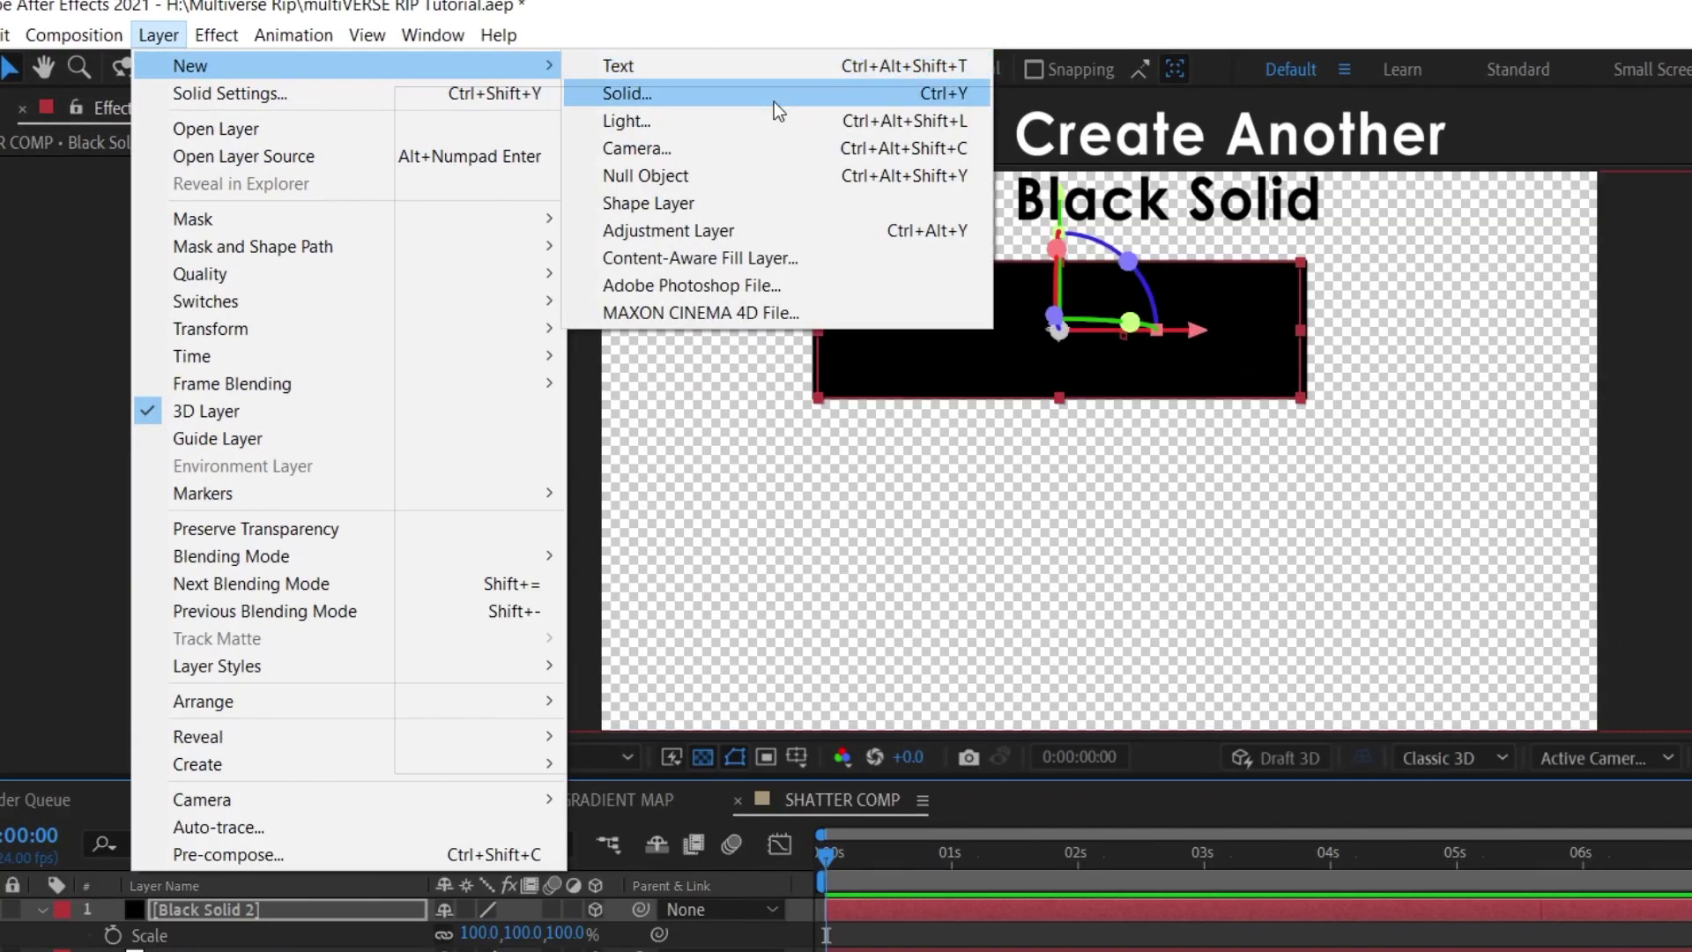
pyautogui.click(650, 94)
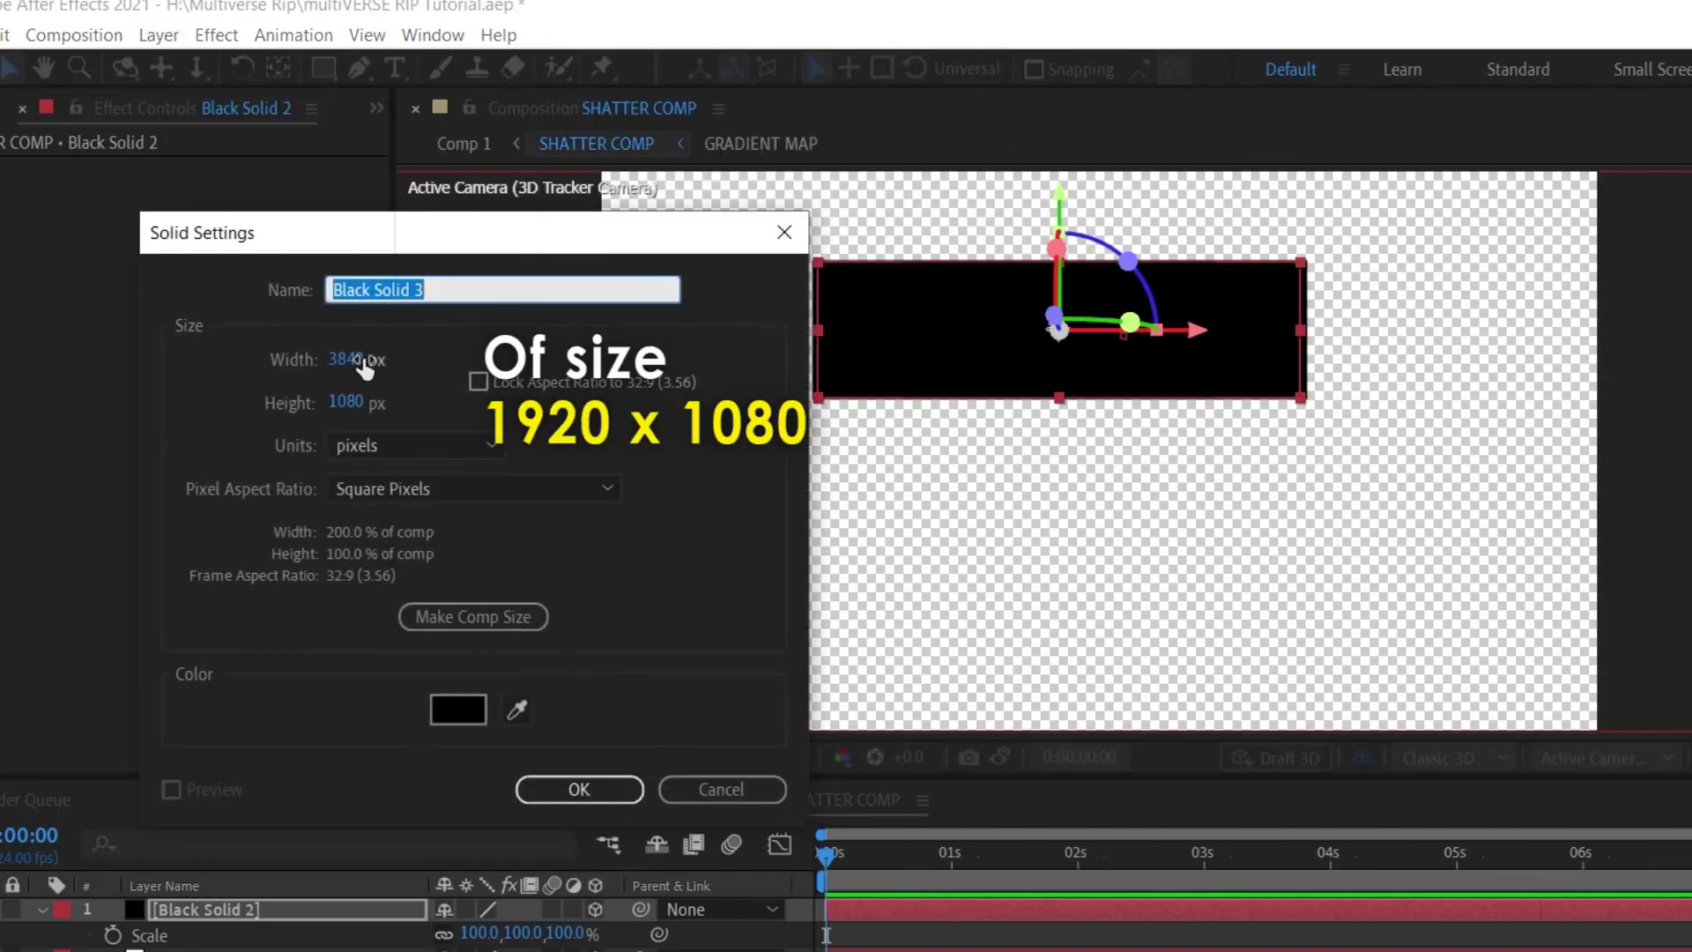
pyautogui.click(361, 360)
pyautogui.press('Return')
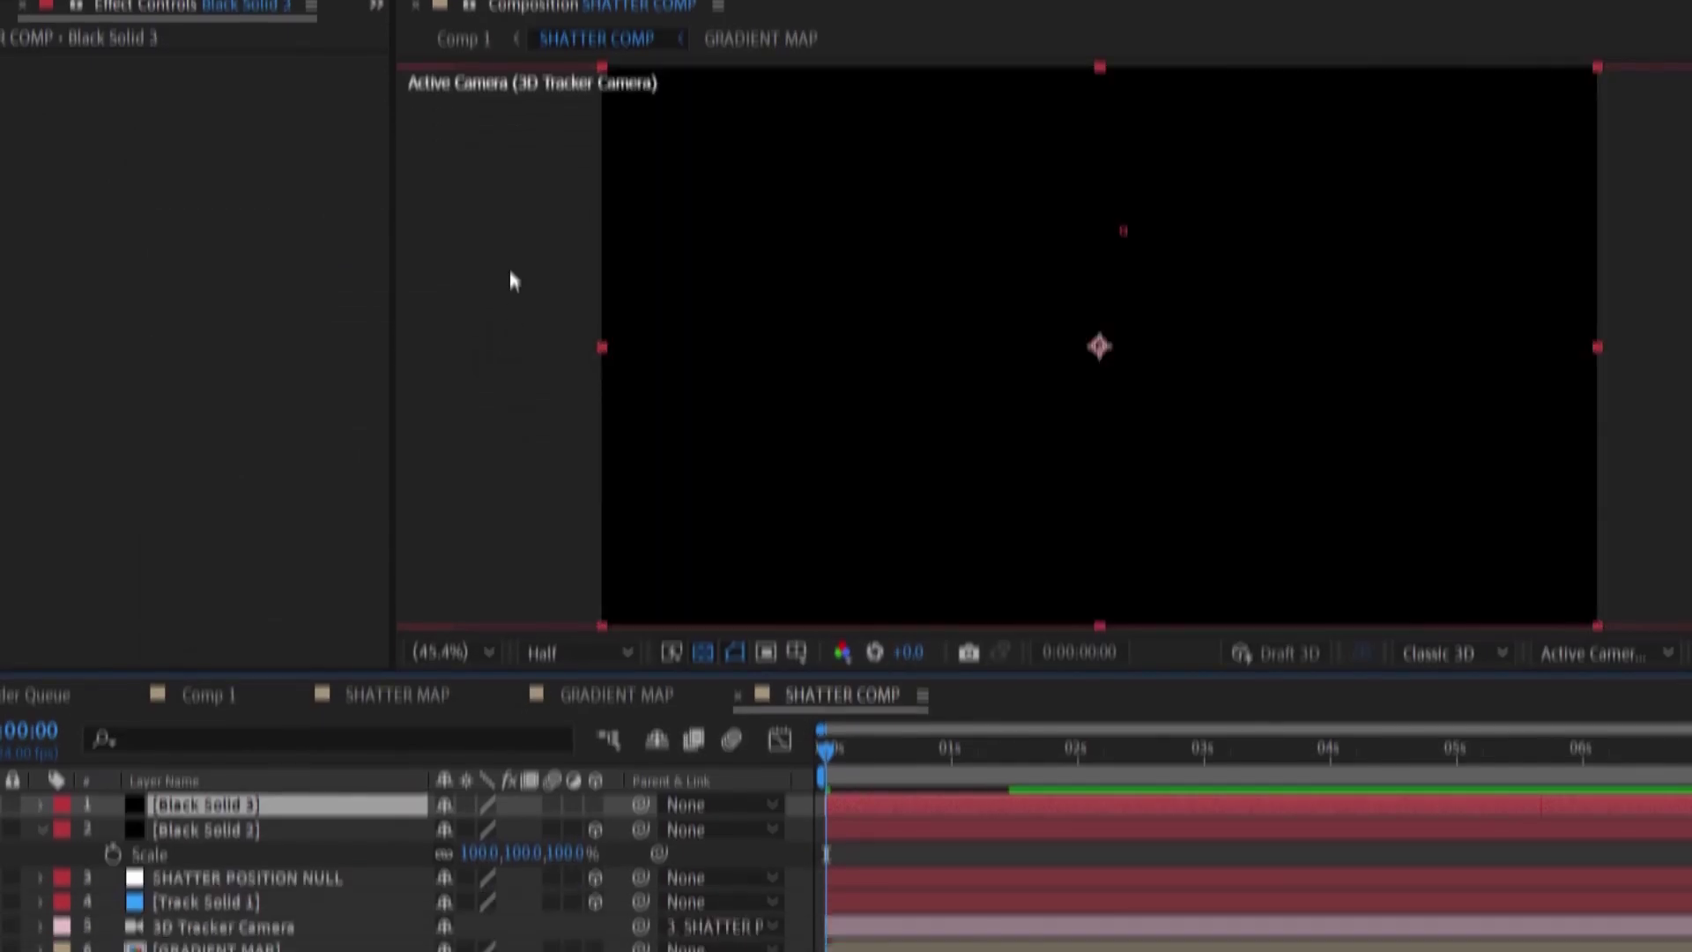
pyautogui.moveTo(224, 734); pyautogui.dragTo(224, 739)
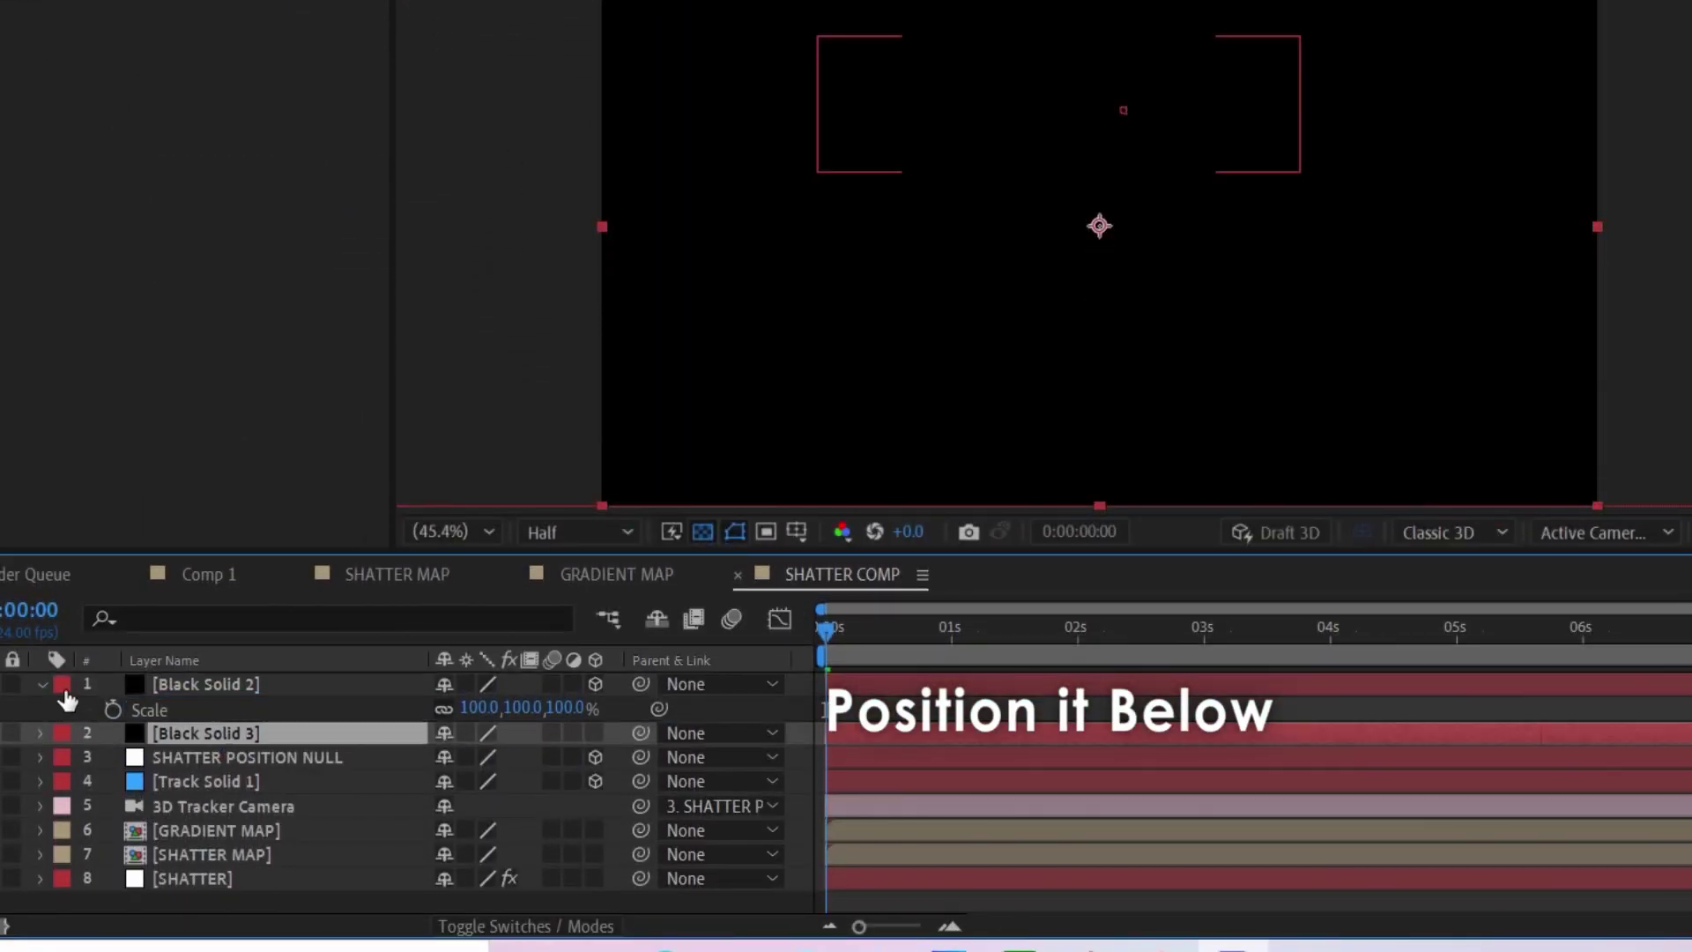
pyautogui.click(40, 685)
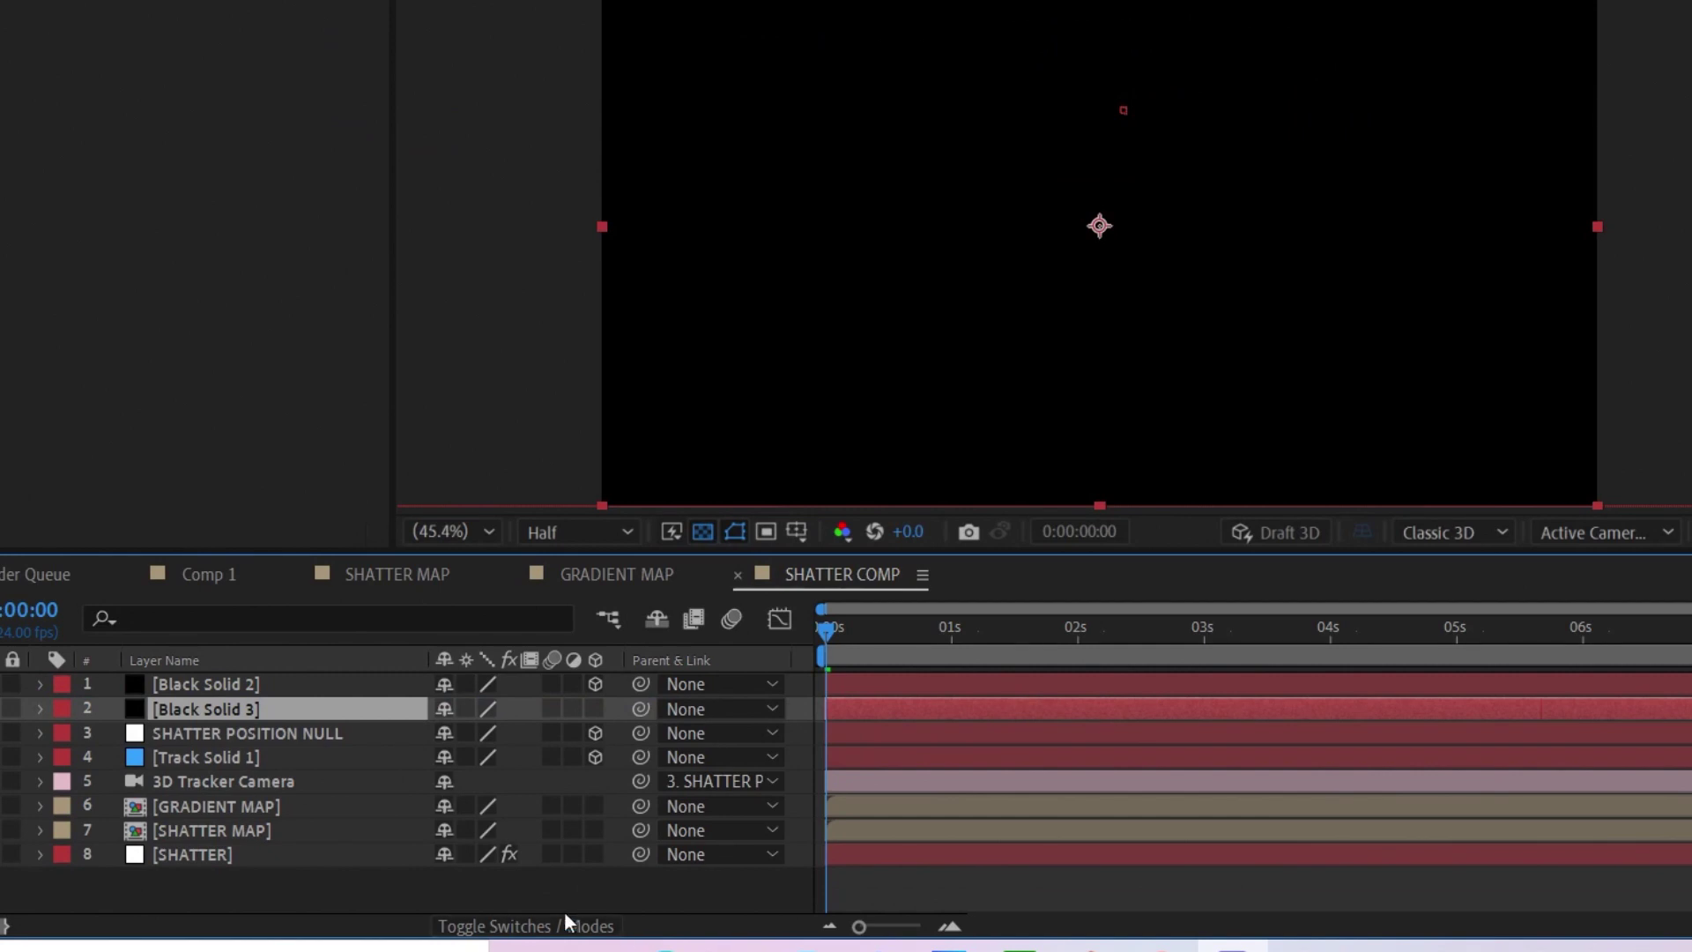
# Step: Set Black Solid 3's track matte to Alpha Inverted Matte 'Black Solid 2' and preview
pyautogui.click(567, 923)
pyautogui.click(599, 709)
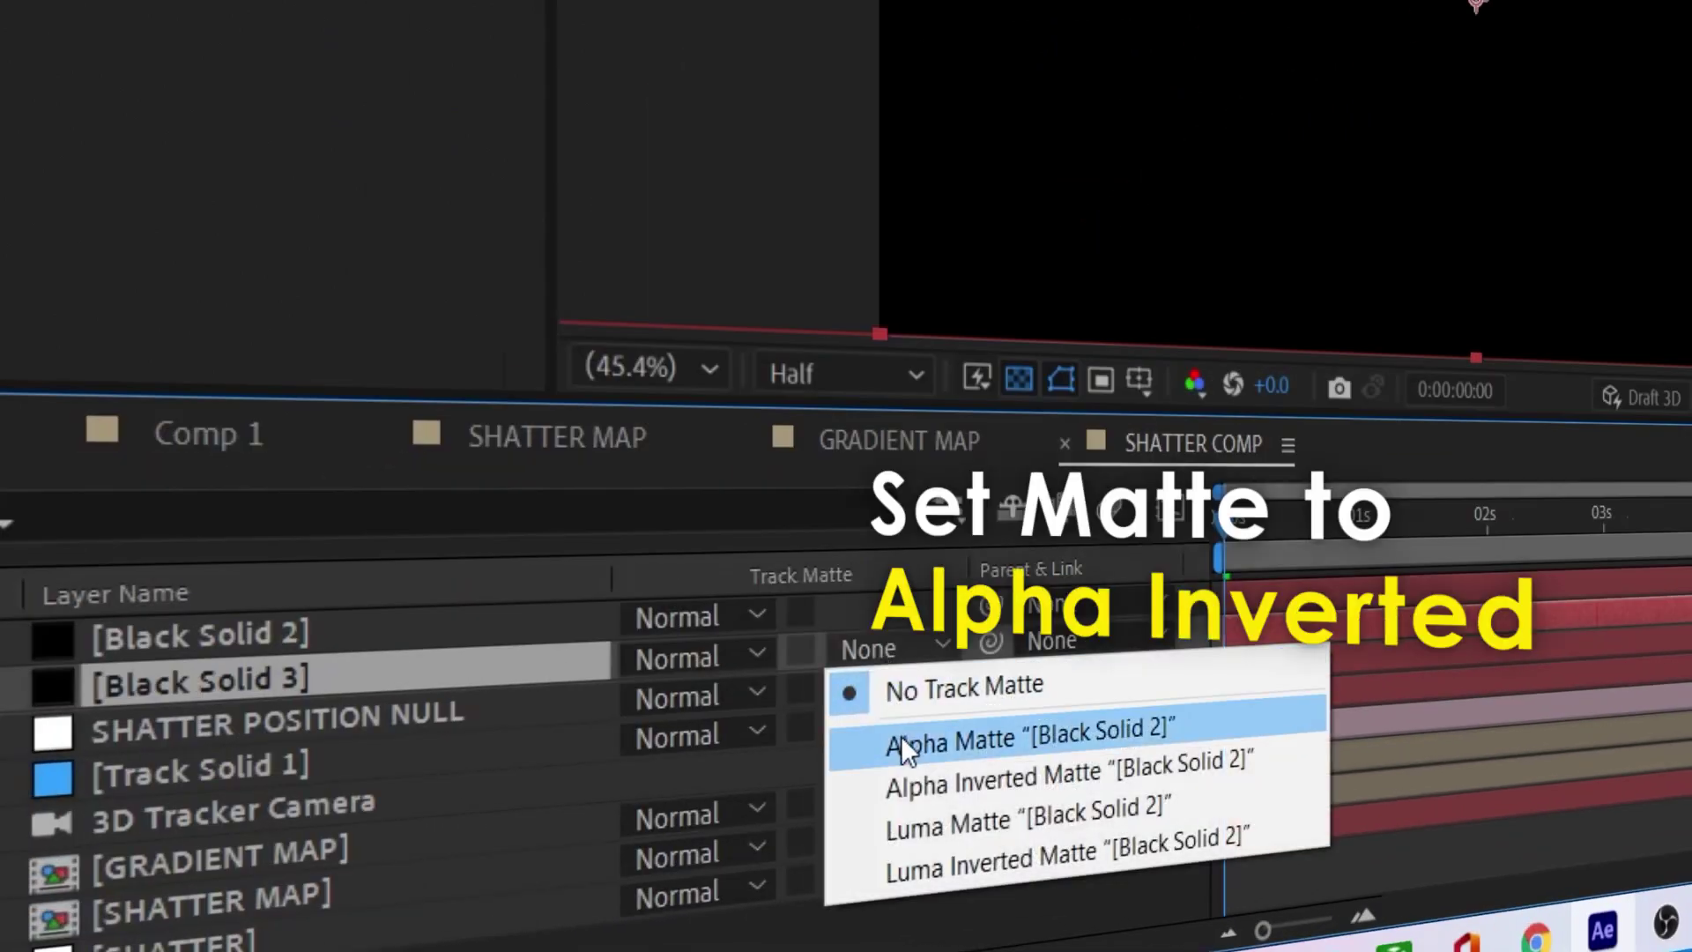
pyautogui.click(912, 774)
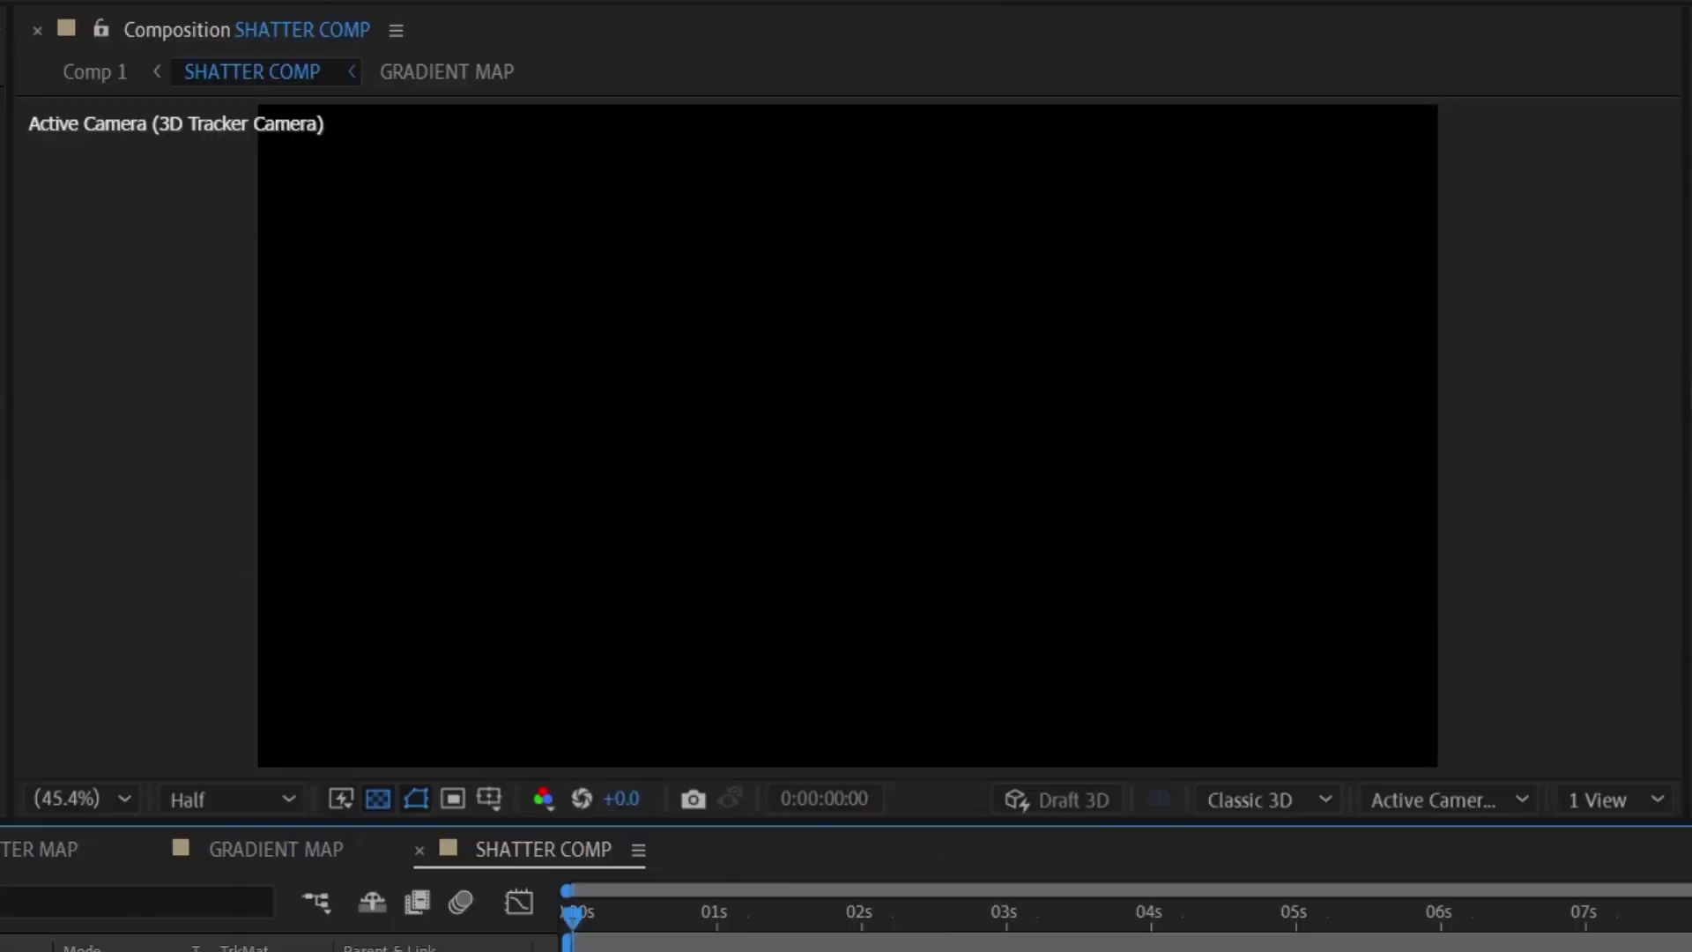
pyautogui.press('space')
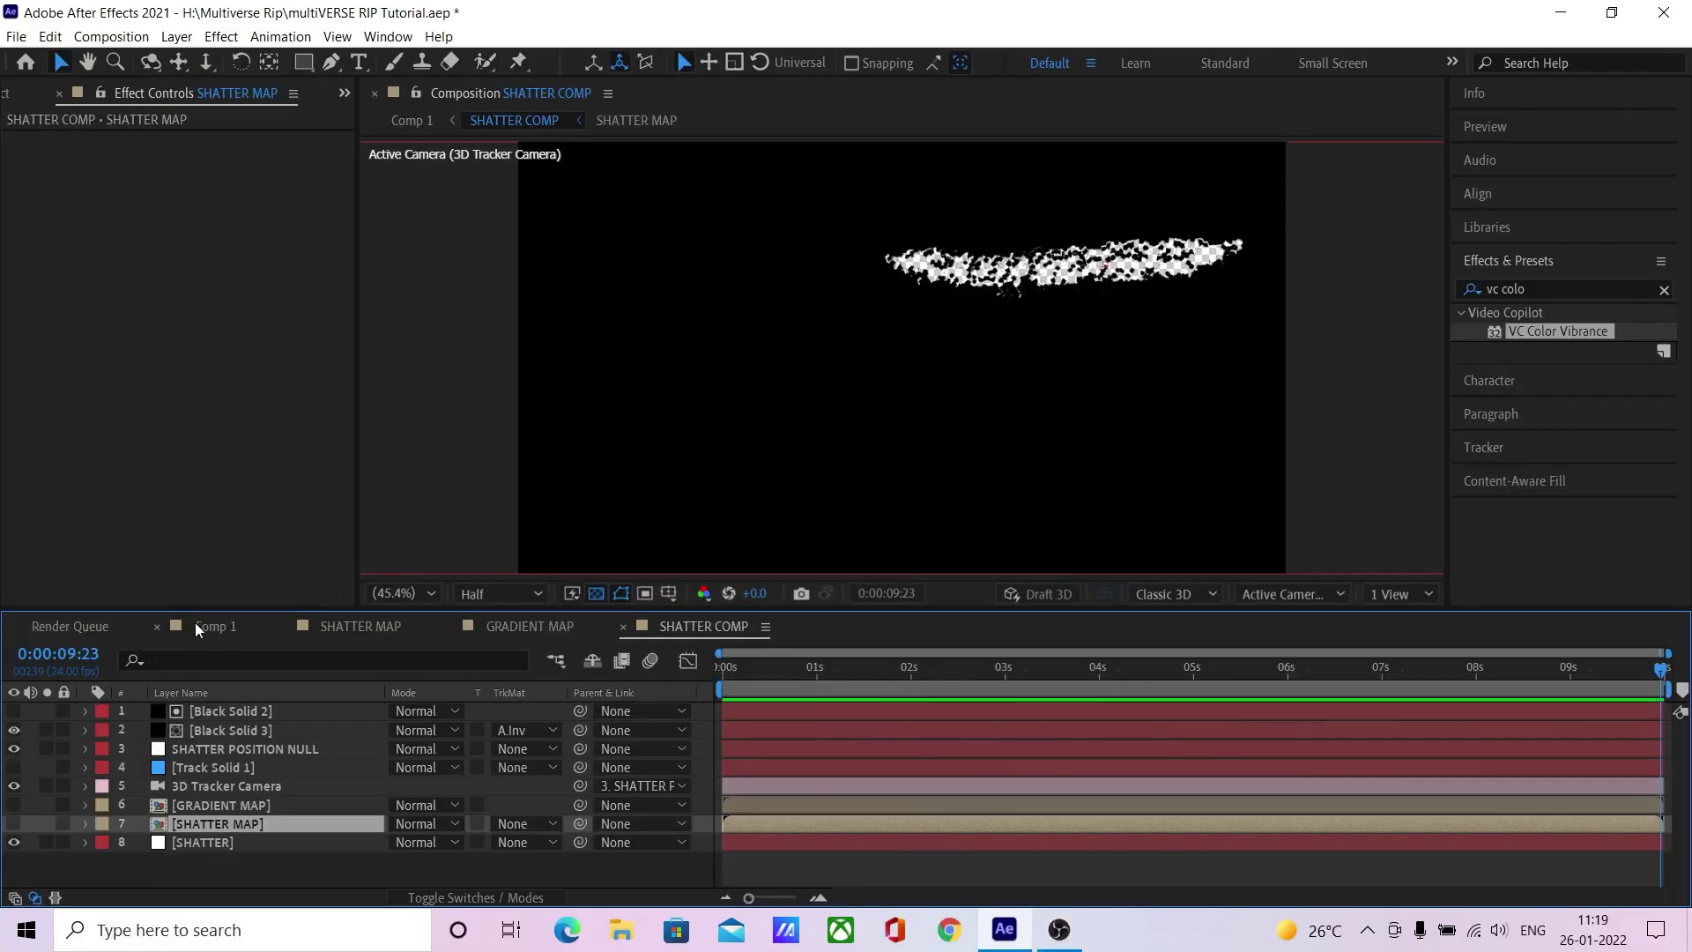
# Step: Add the nebula image from the Project panel to Comp 1 as a 3D layer
pyautogui.click(195, 627)
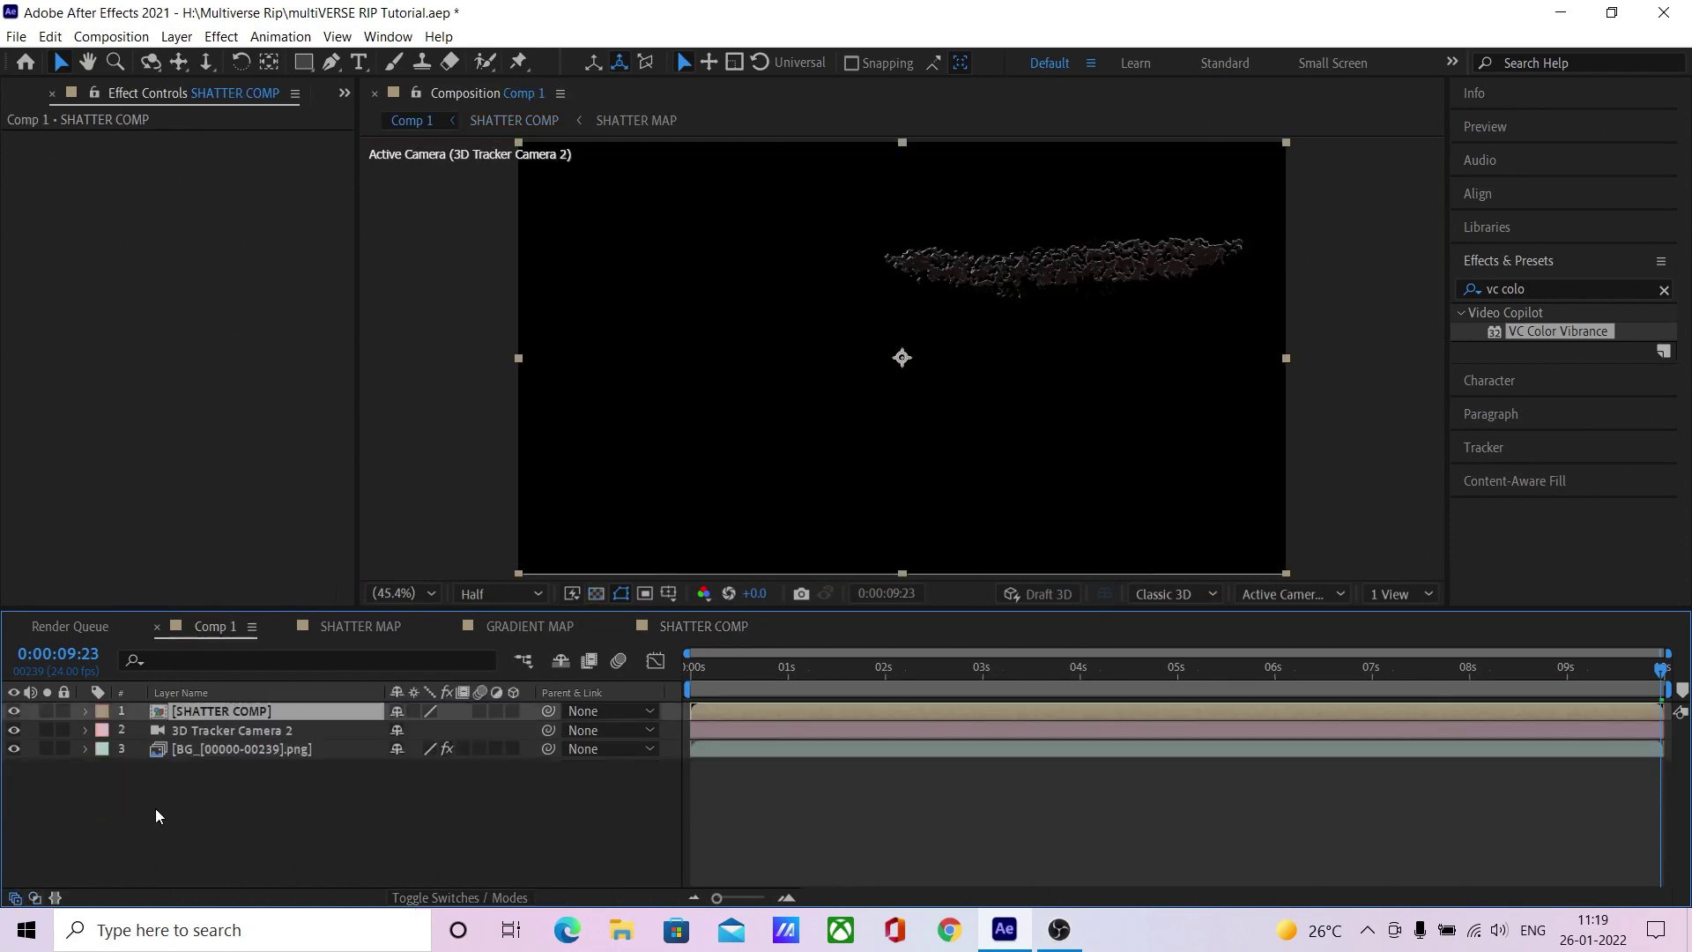
pyautogui.click(20, 89)
pyautogui.moveTo(86, 441); pyautogui.dragTo(199, 742)
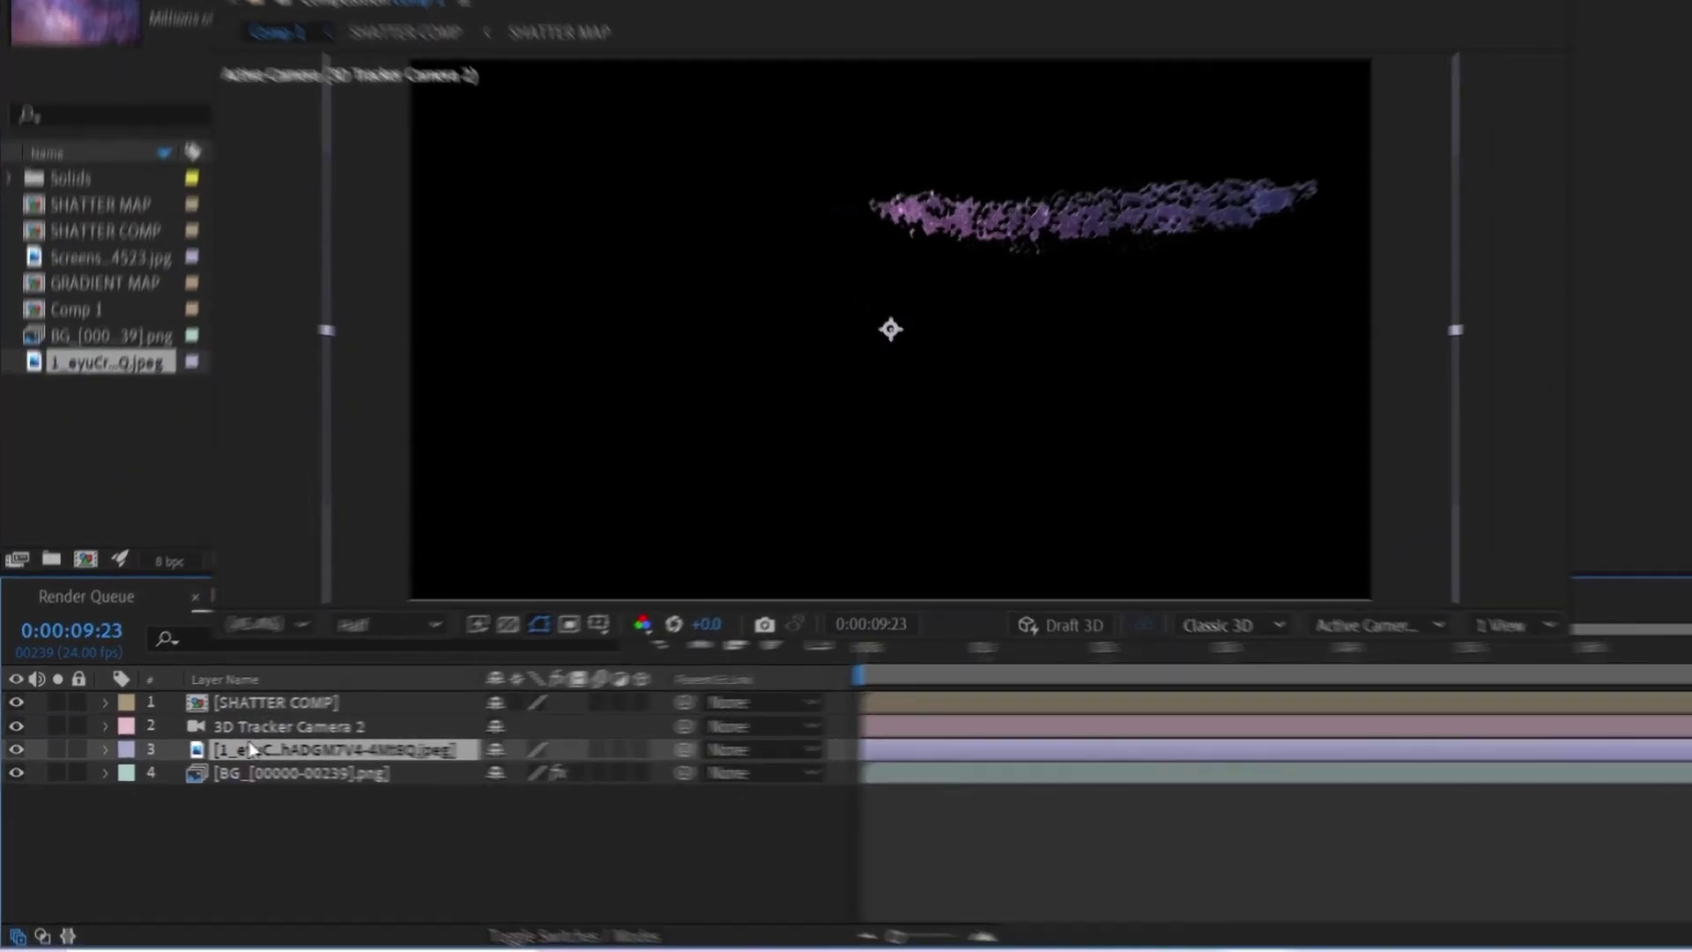
pyautogui.click(684, 749)
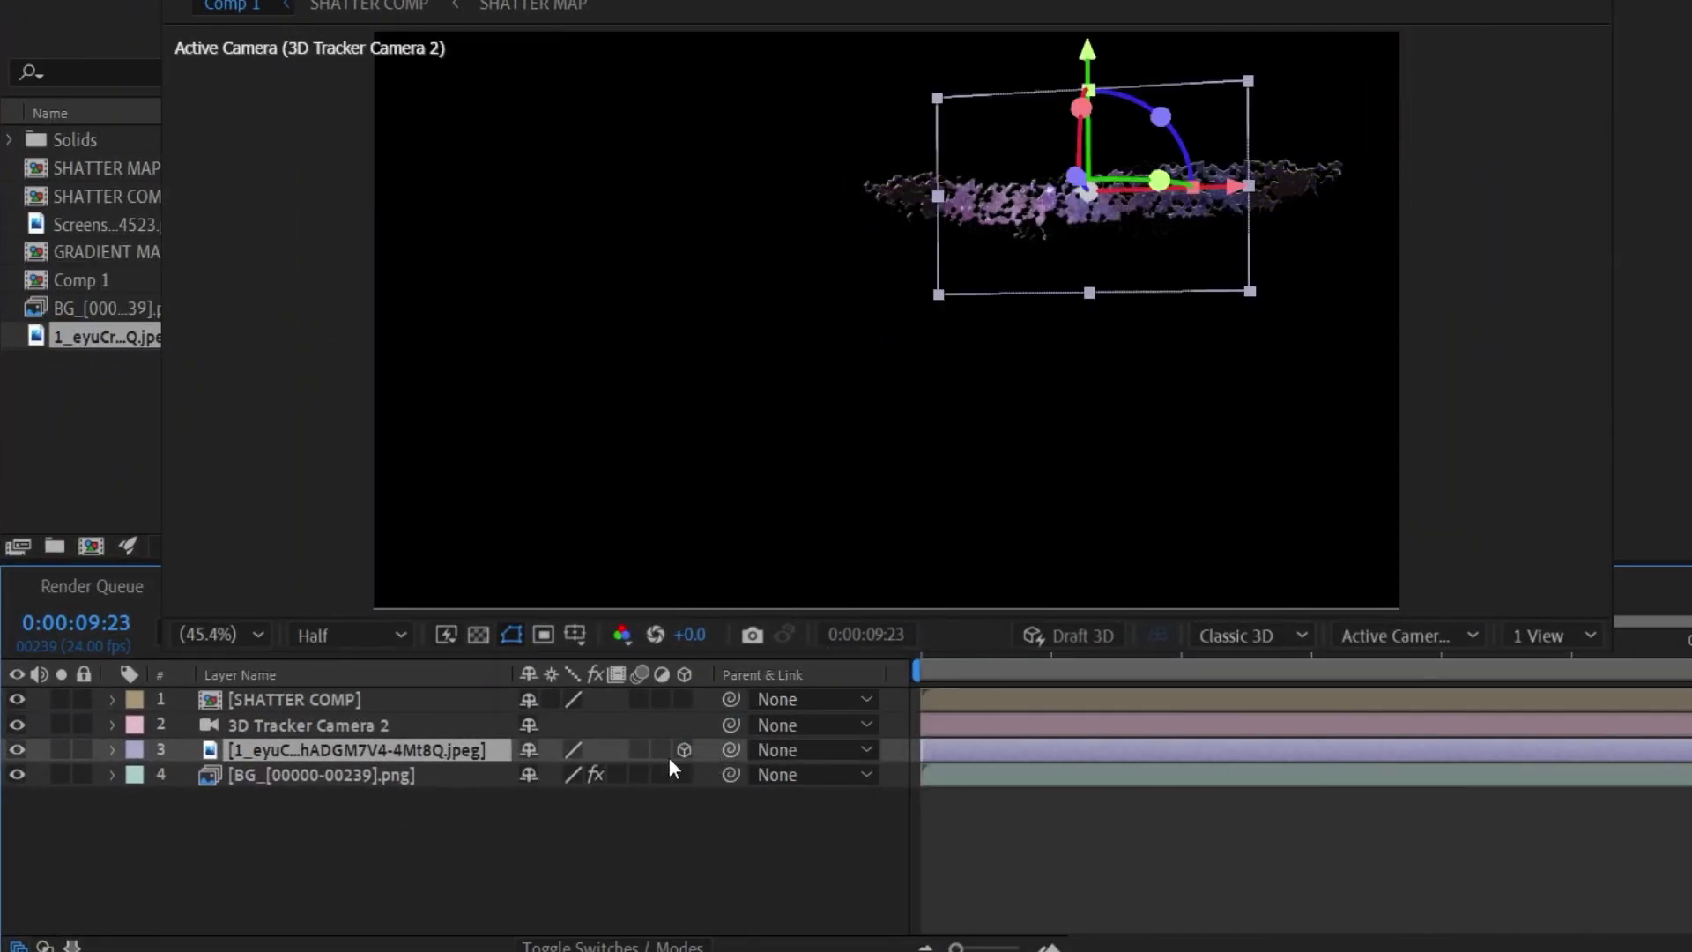
# Step: Push the nebula layer far back in Z behind the rip and scale it up to 2144%
pyautogui.press('p')
pyautogui.write('7500')
pyautogui.press('Return')
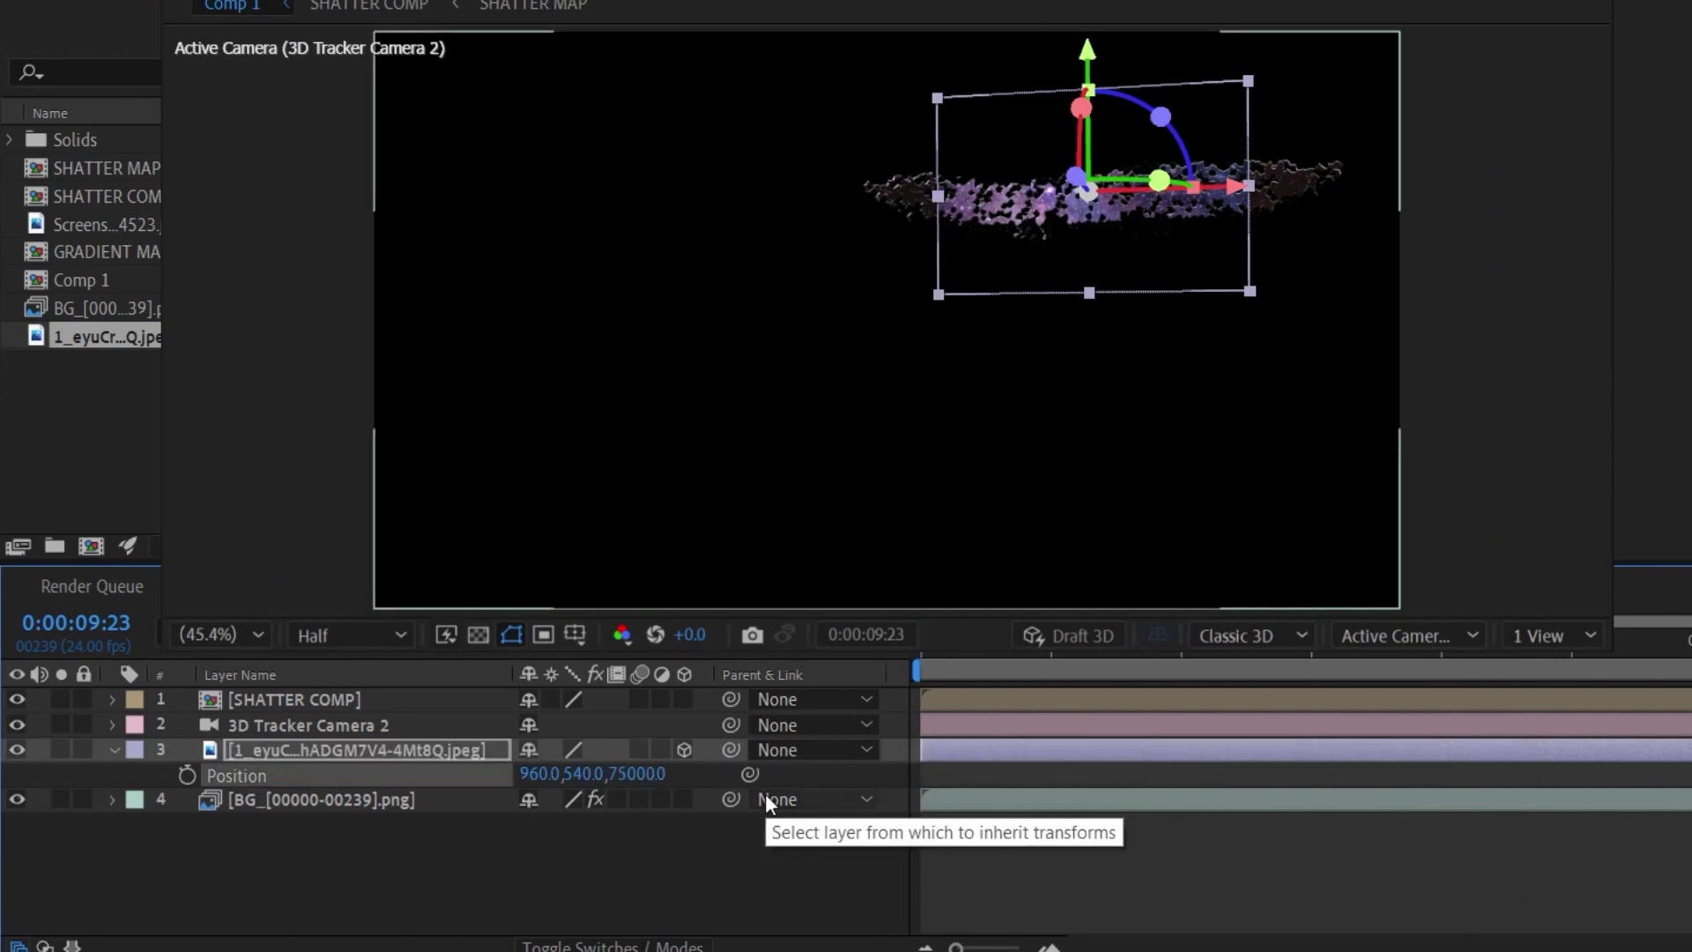
pyautogui.moveTo(586, 774); pyautogui.dragTo(593, 784)
pyautogui.moveTo(1172, 194); pyautogui.dragTo(366, 199)
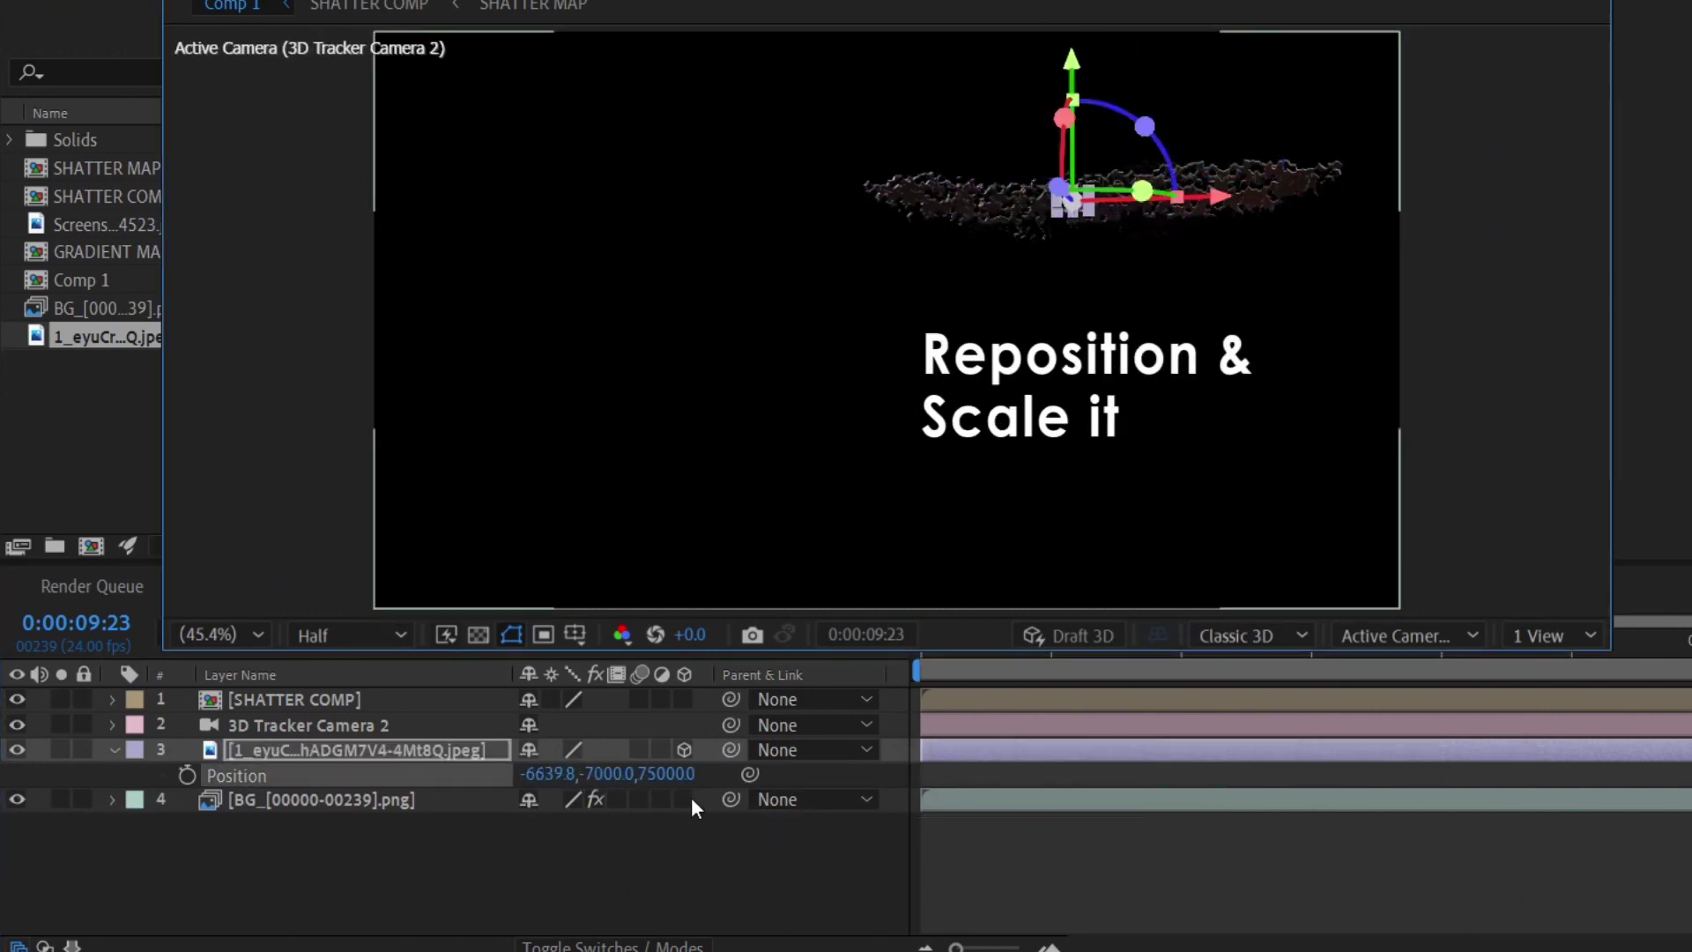
pyautogui.press('s')
pyautogui.moveTo(557, 774)
pyautogui.mouseDown()
pyautogui.moveTo(701, 867)
pyautogui.moveTo(669, 867)
pyautogui.mouseUp()
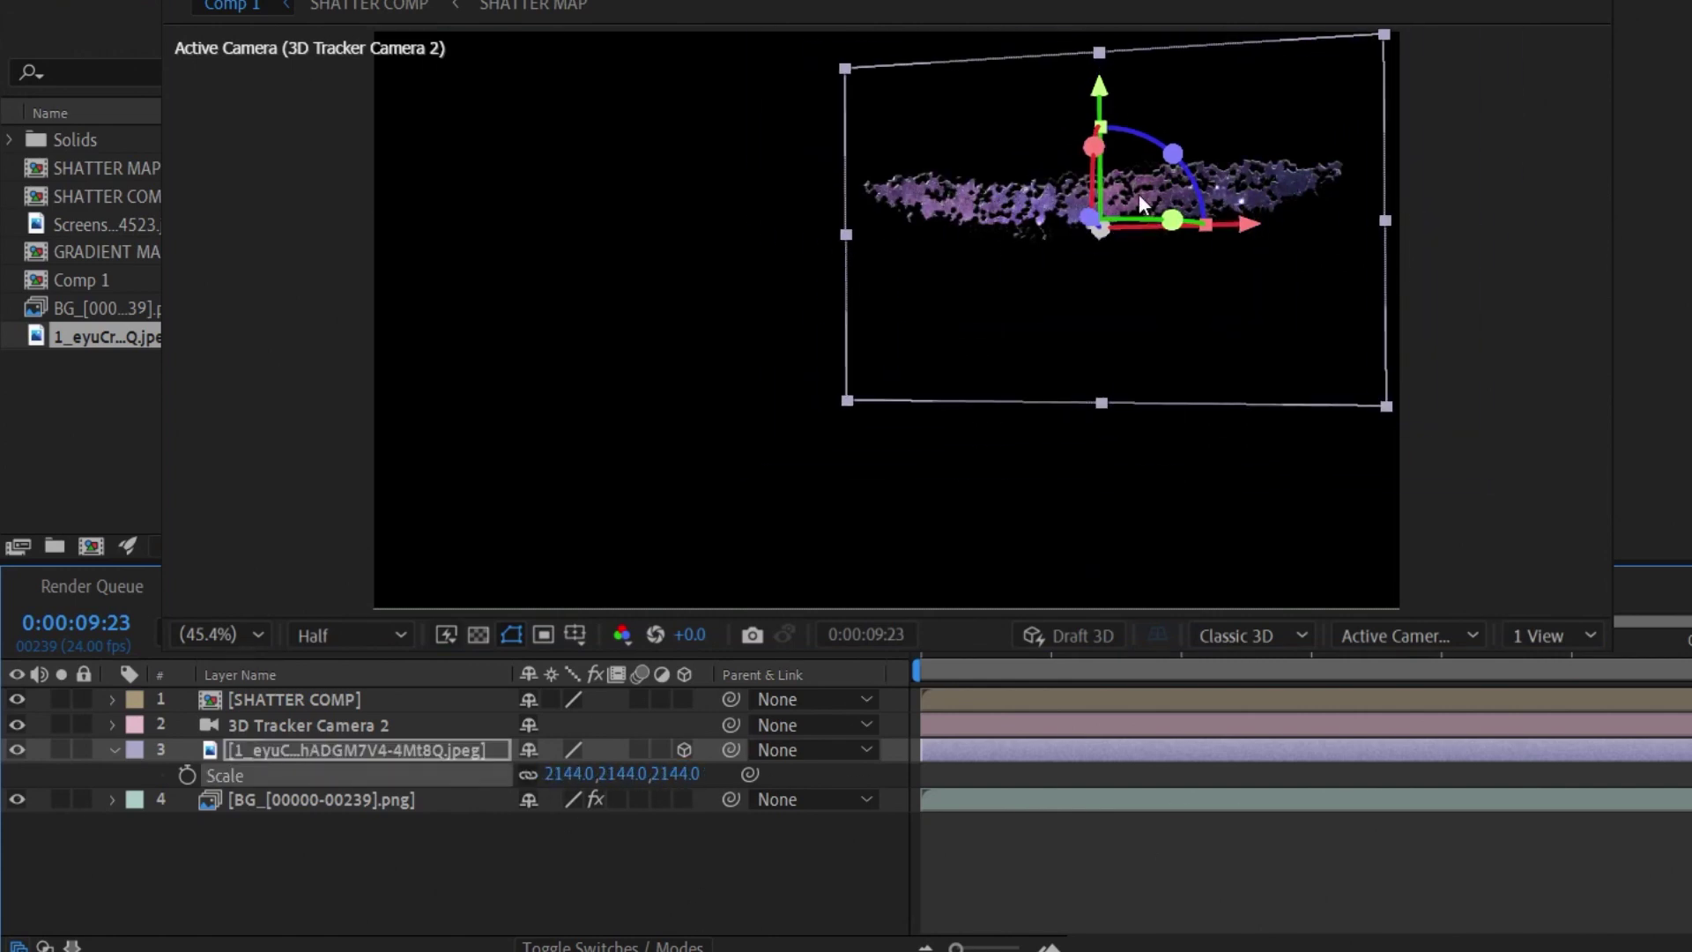
pyautogui.moveTo(1100, 97); pyautogui.dragTo(1097, 33)
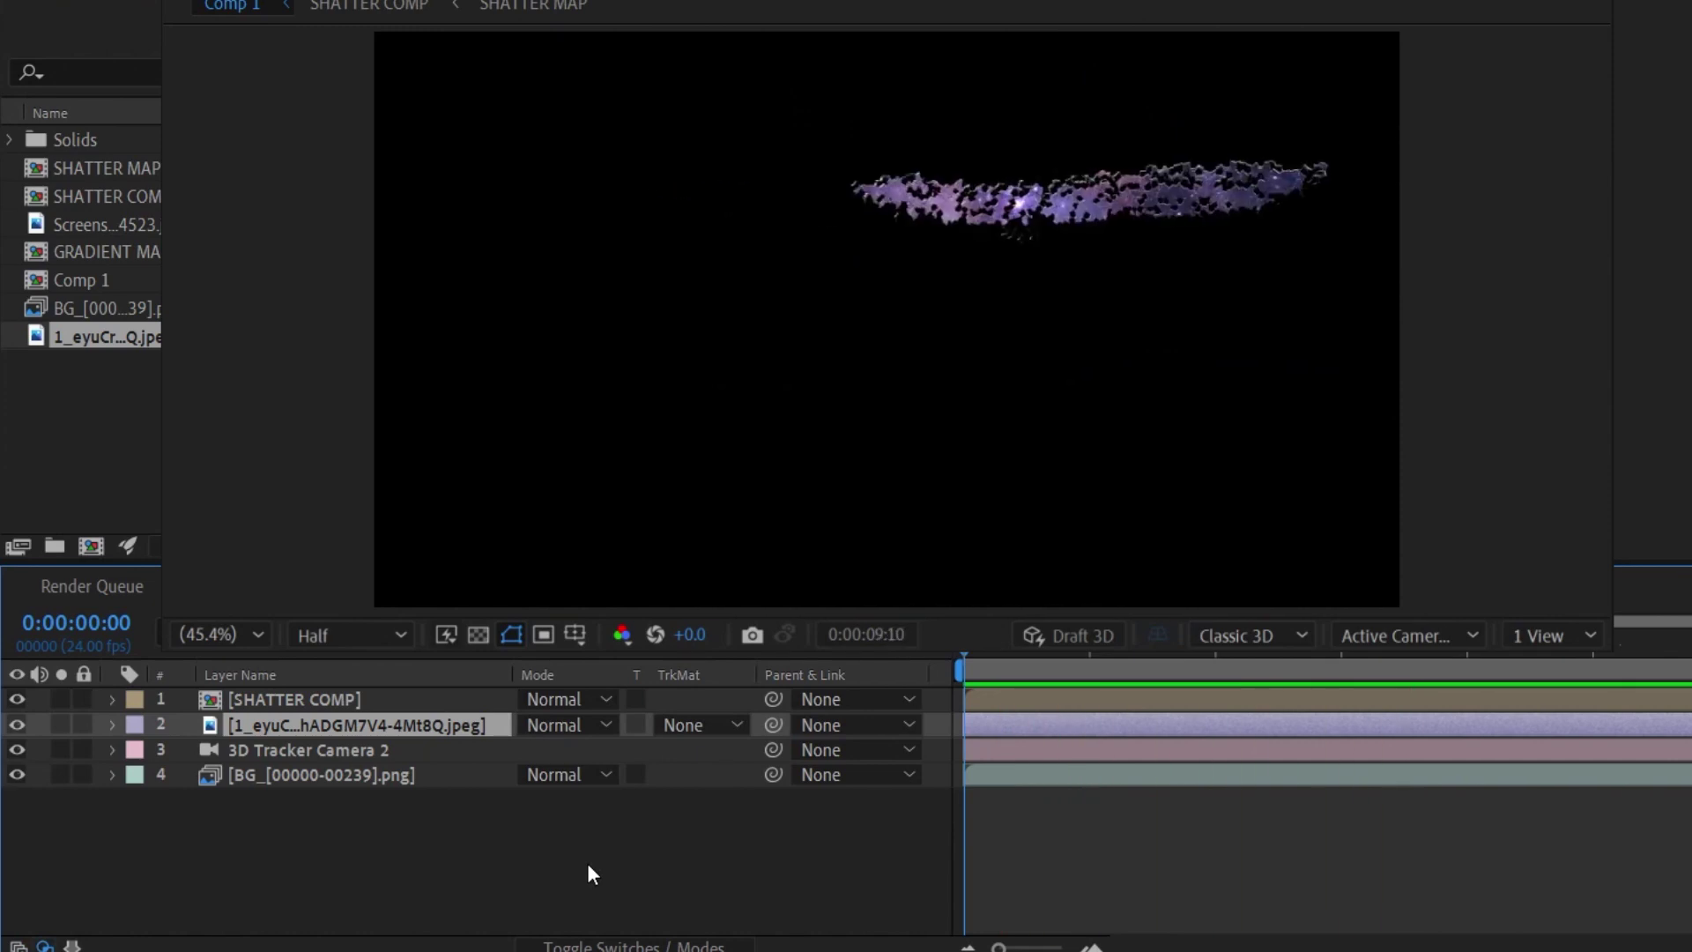
# Step: Matte the nebula layer with SHATTER COMP's inverted alpha and preview the shot
pyautogui.press('space')
pyautogui.click(370, 873)
pyautogui.click(721, 726)
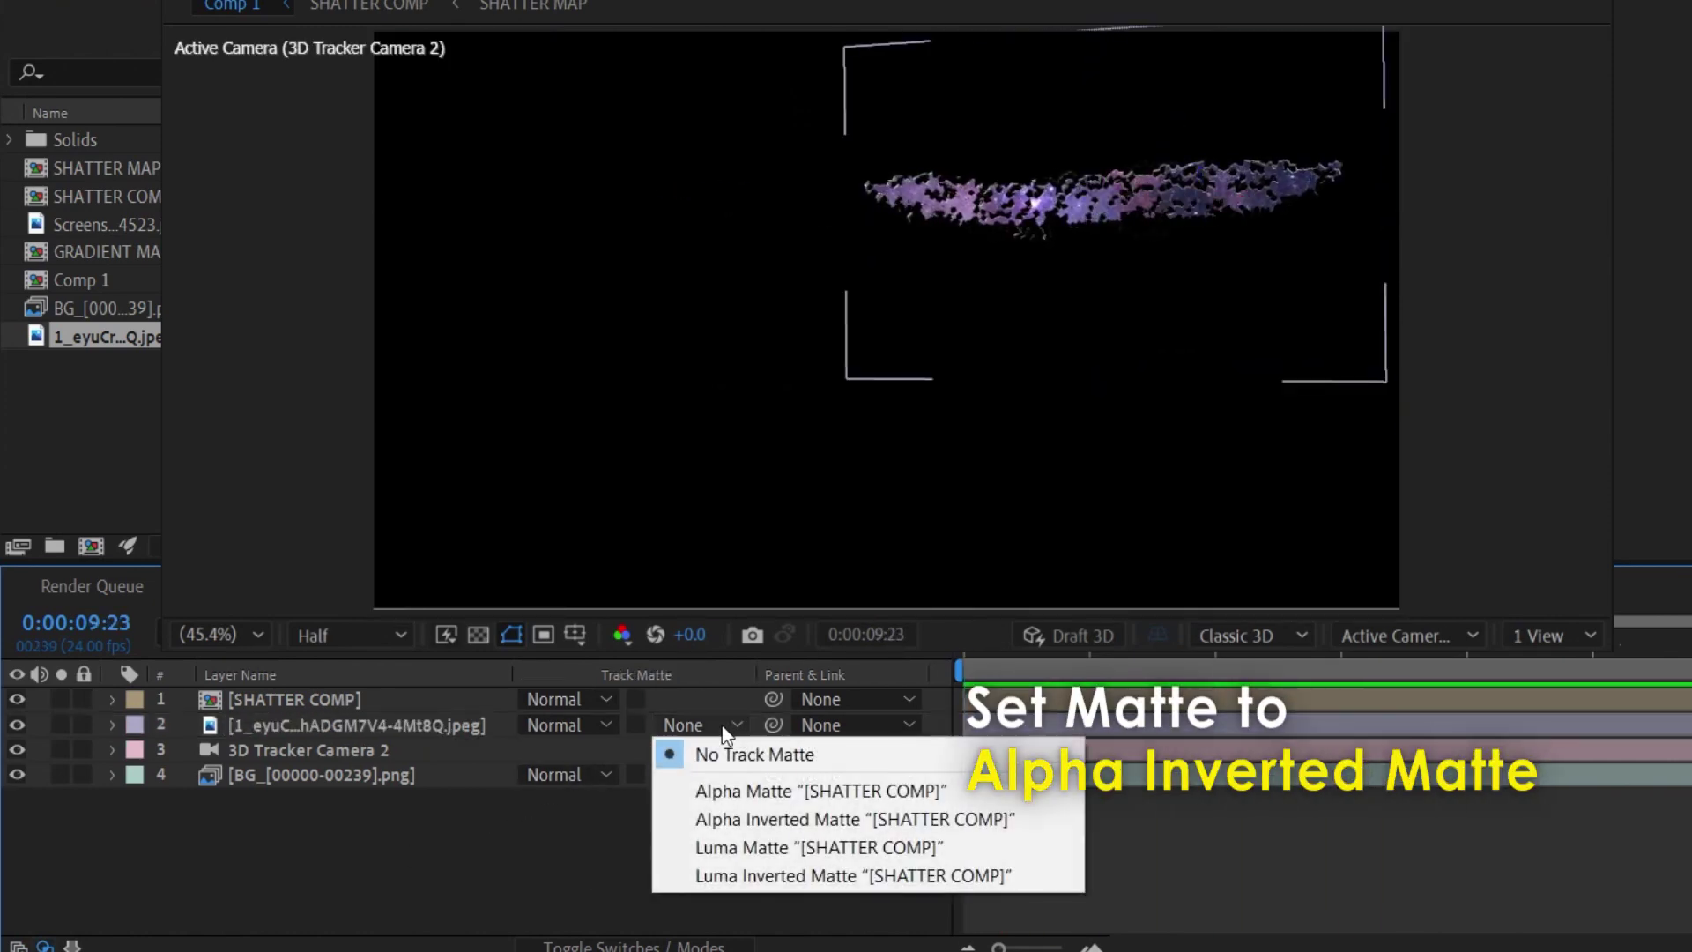
pyautogui.click(746, 807)
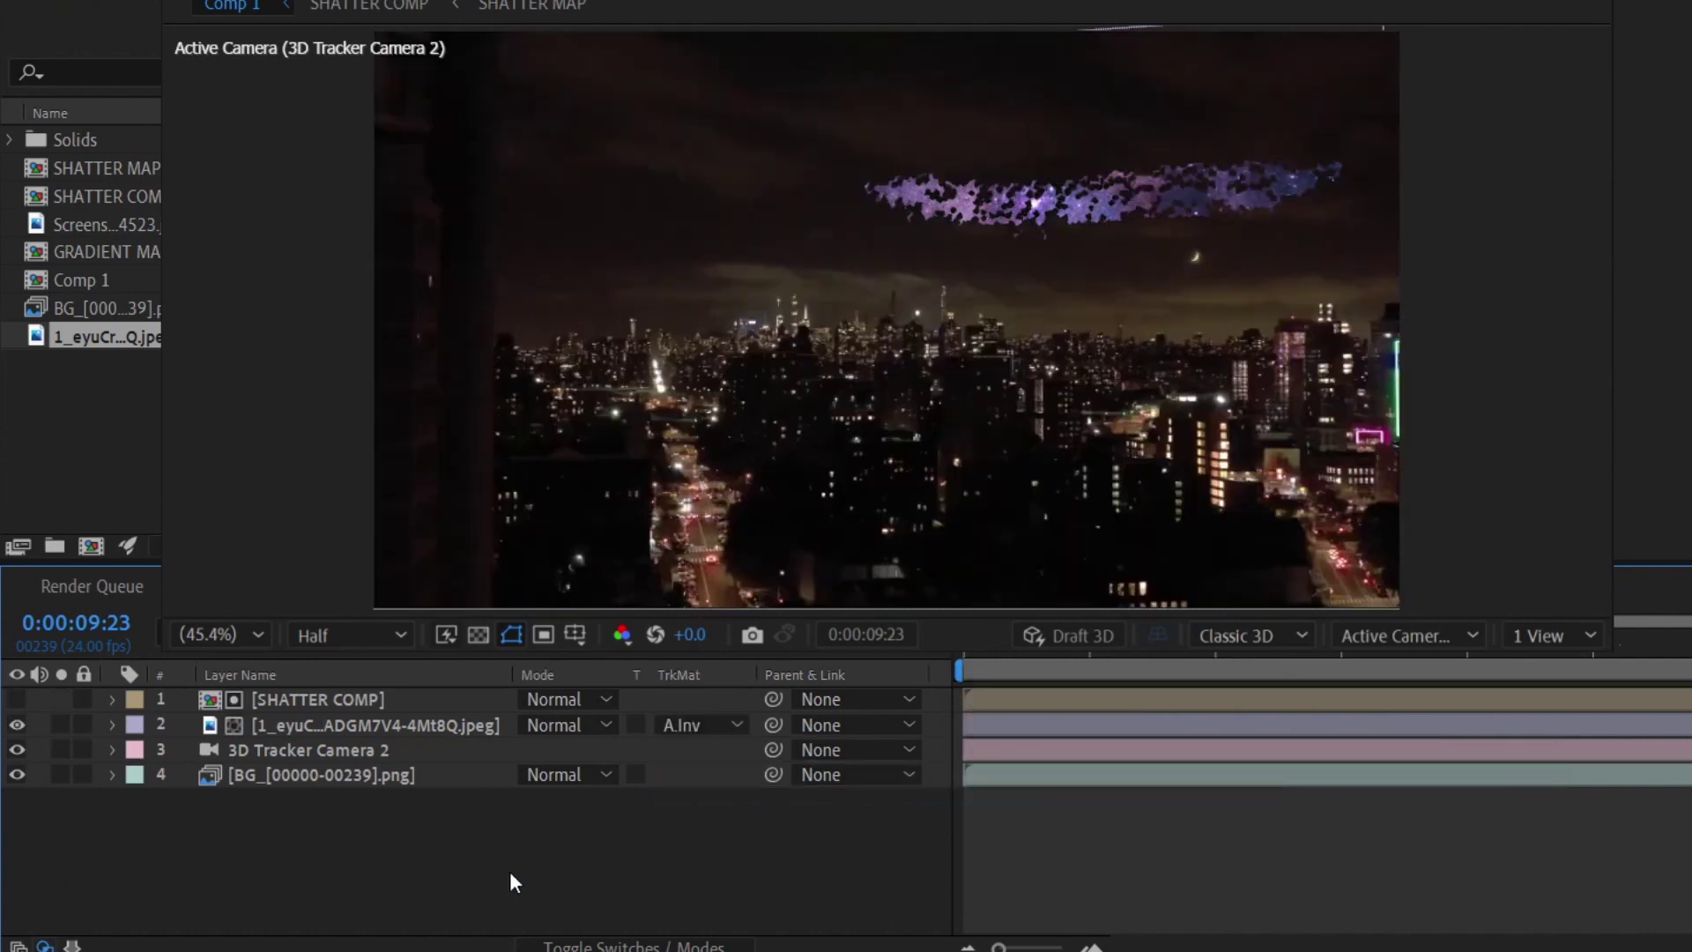
pyautogui.press('space')
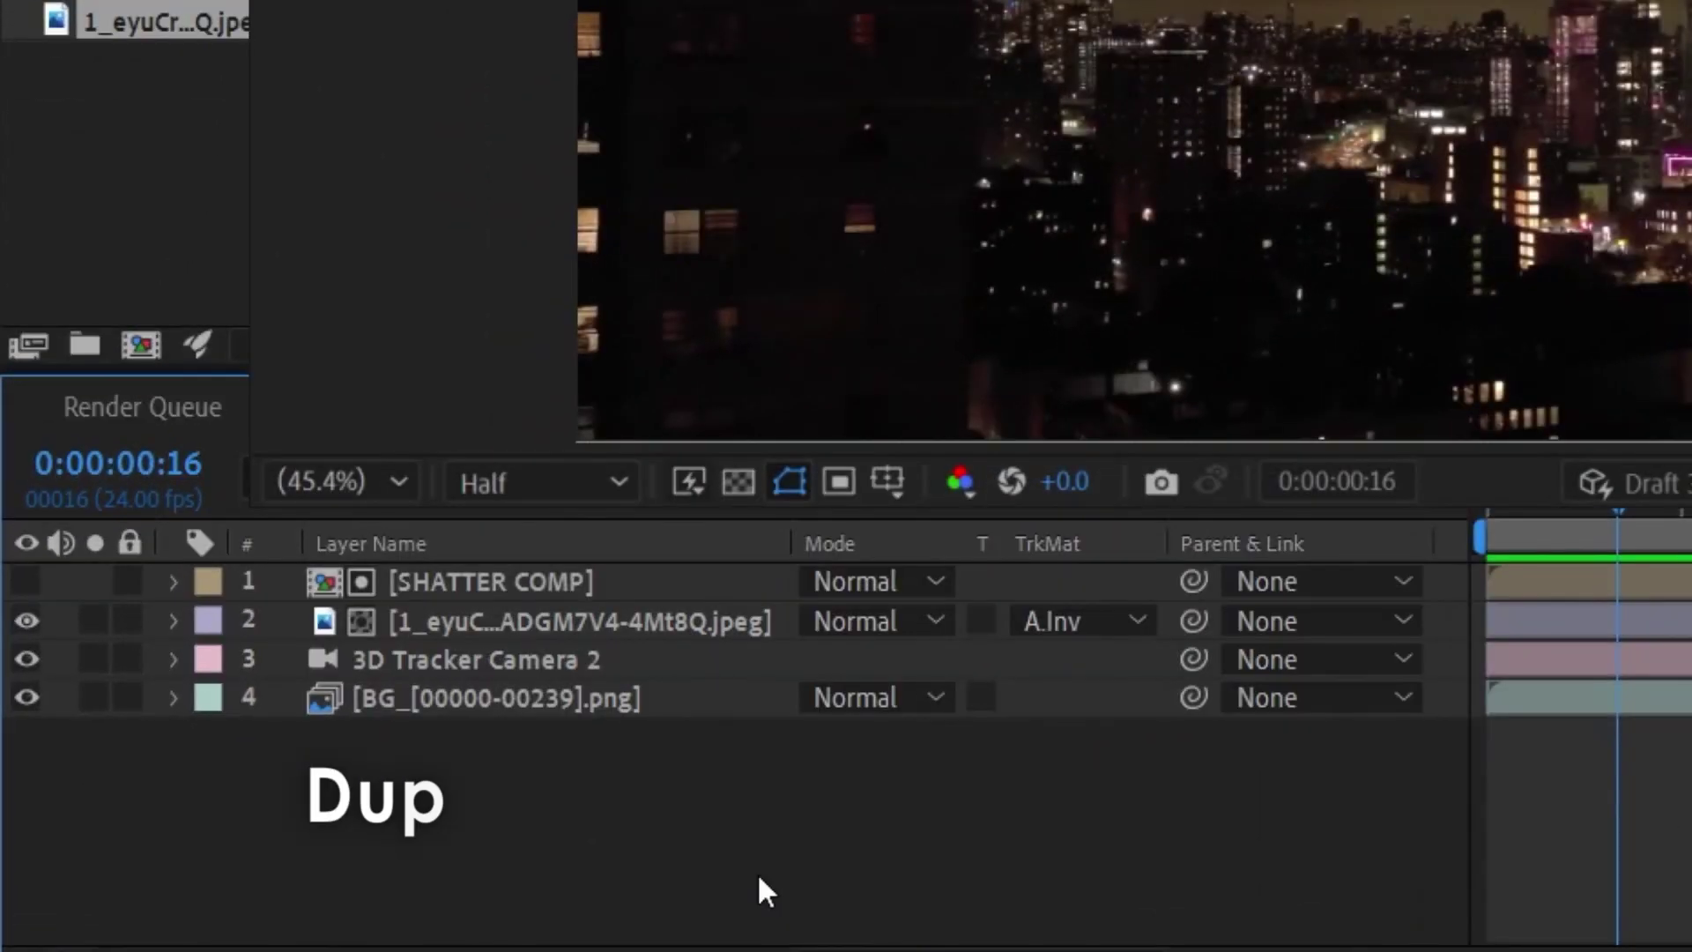
# Step: Duplicate SHATTER COMP, make the copy visible, and preview the top layer solo
pyautogui.click(609, 582)
pyautogui.hotkey('ctrl', 'd')
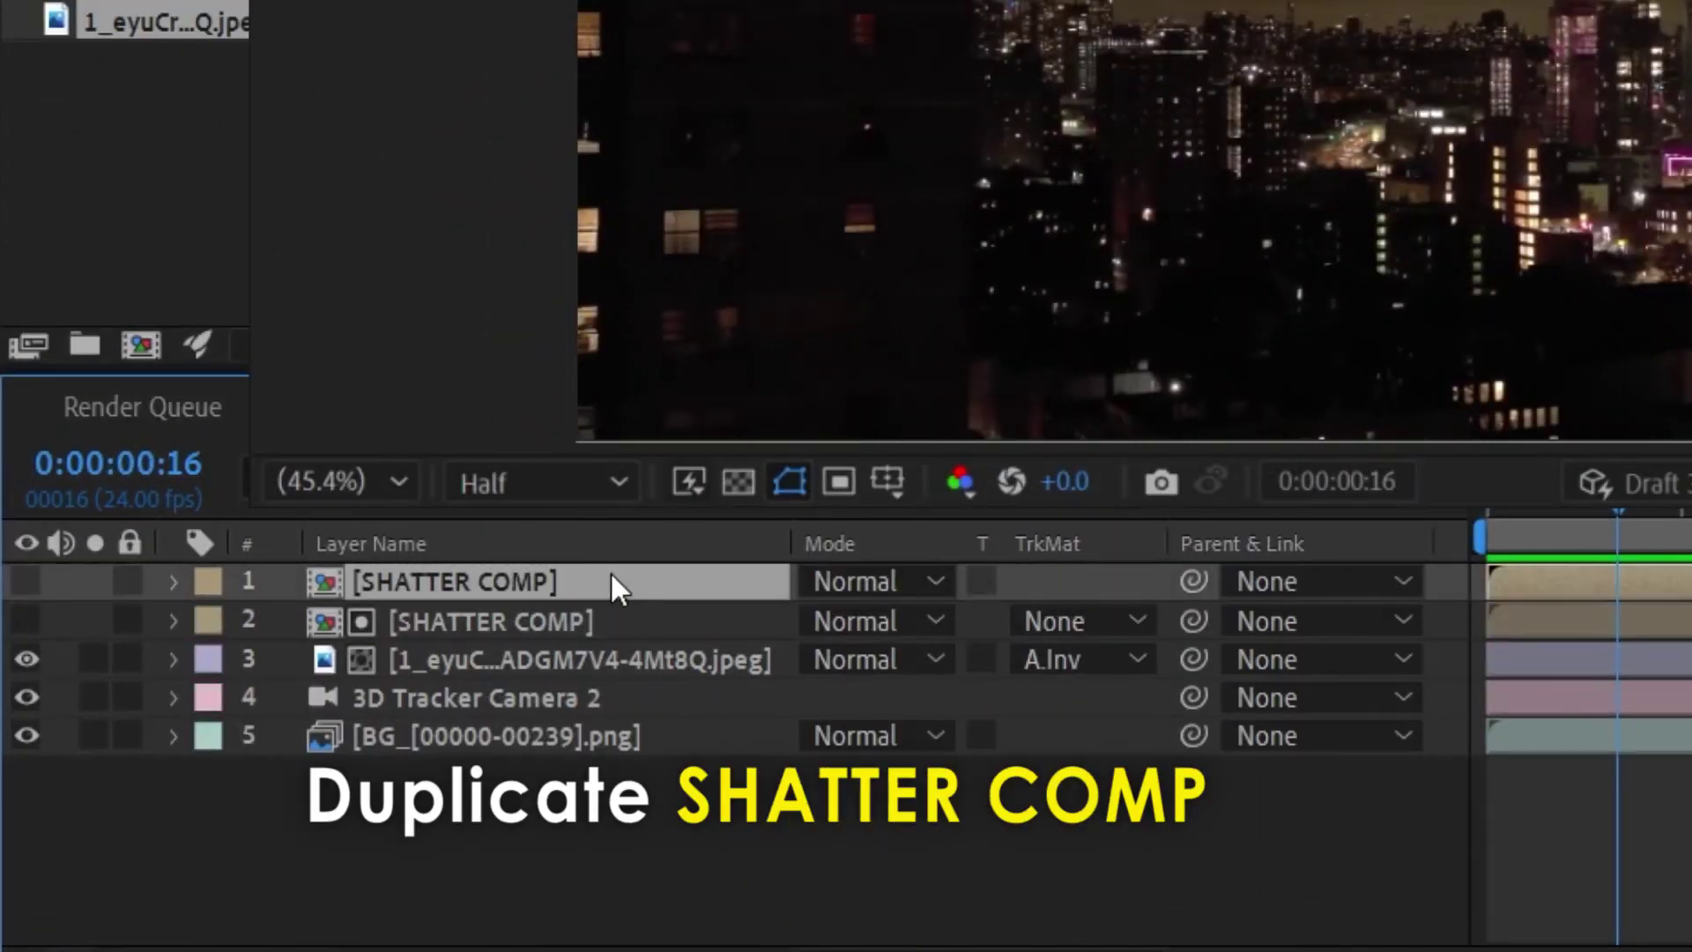
pyautogui.click(27, 582)
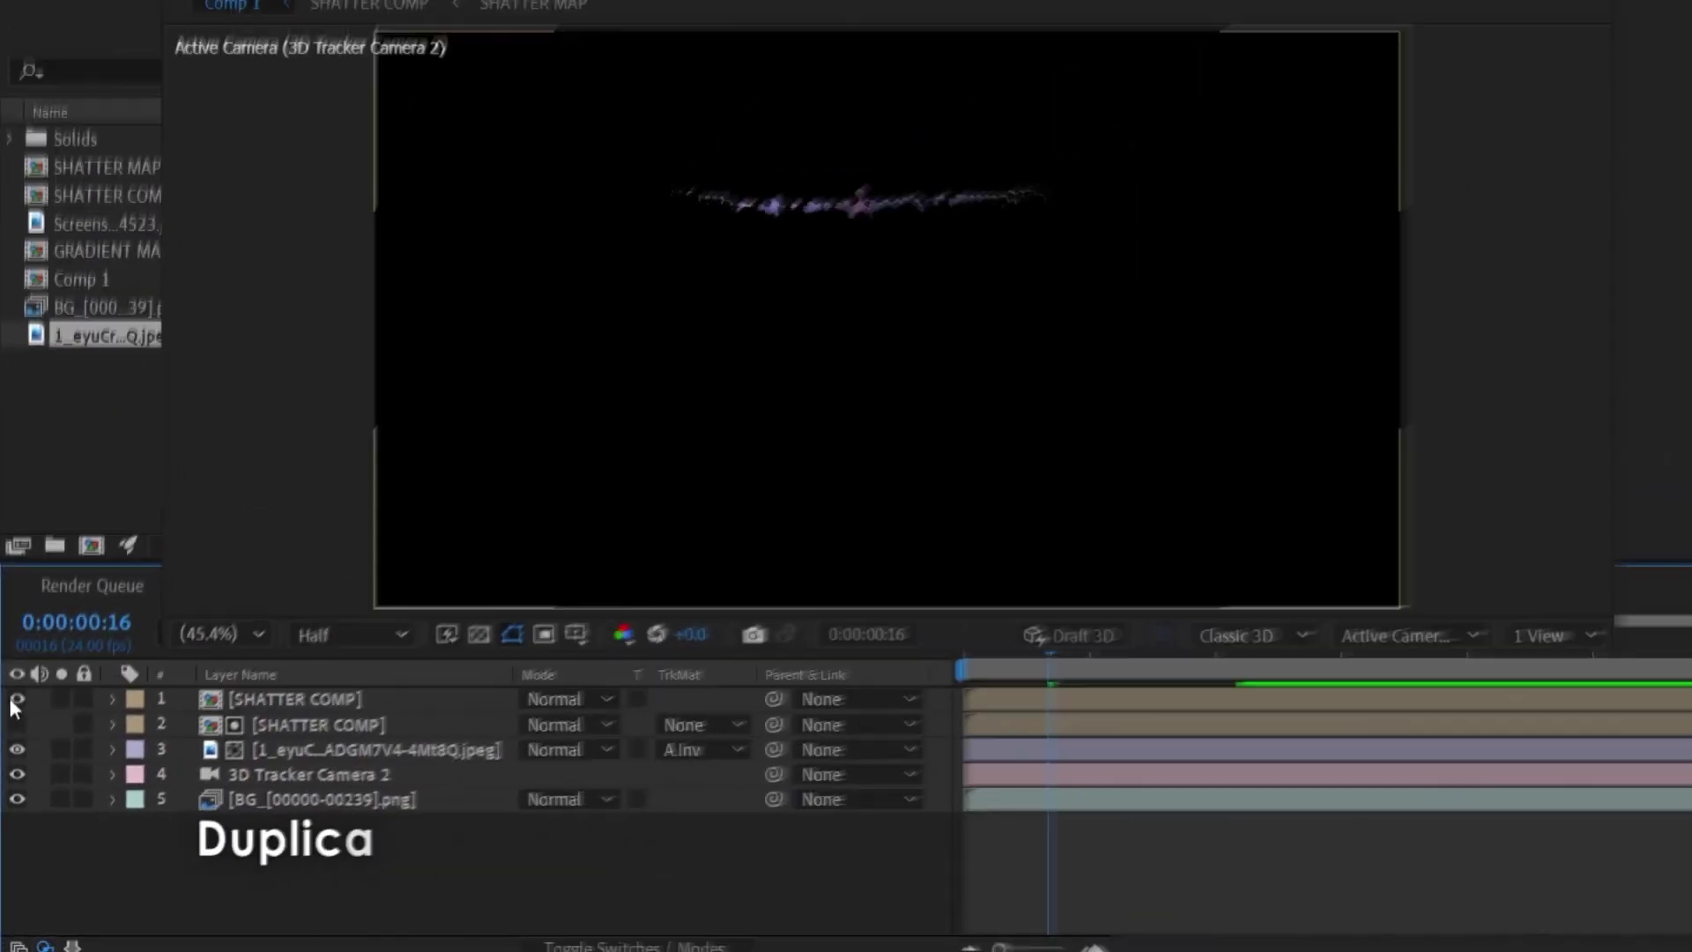
pyautogui.click(448, 699)
pyautogui.press('space')
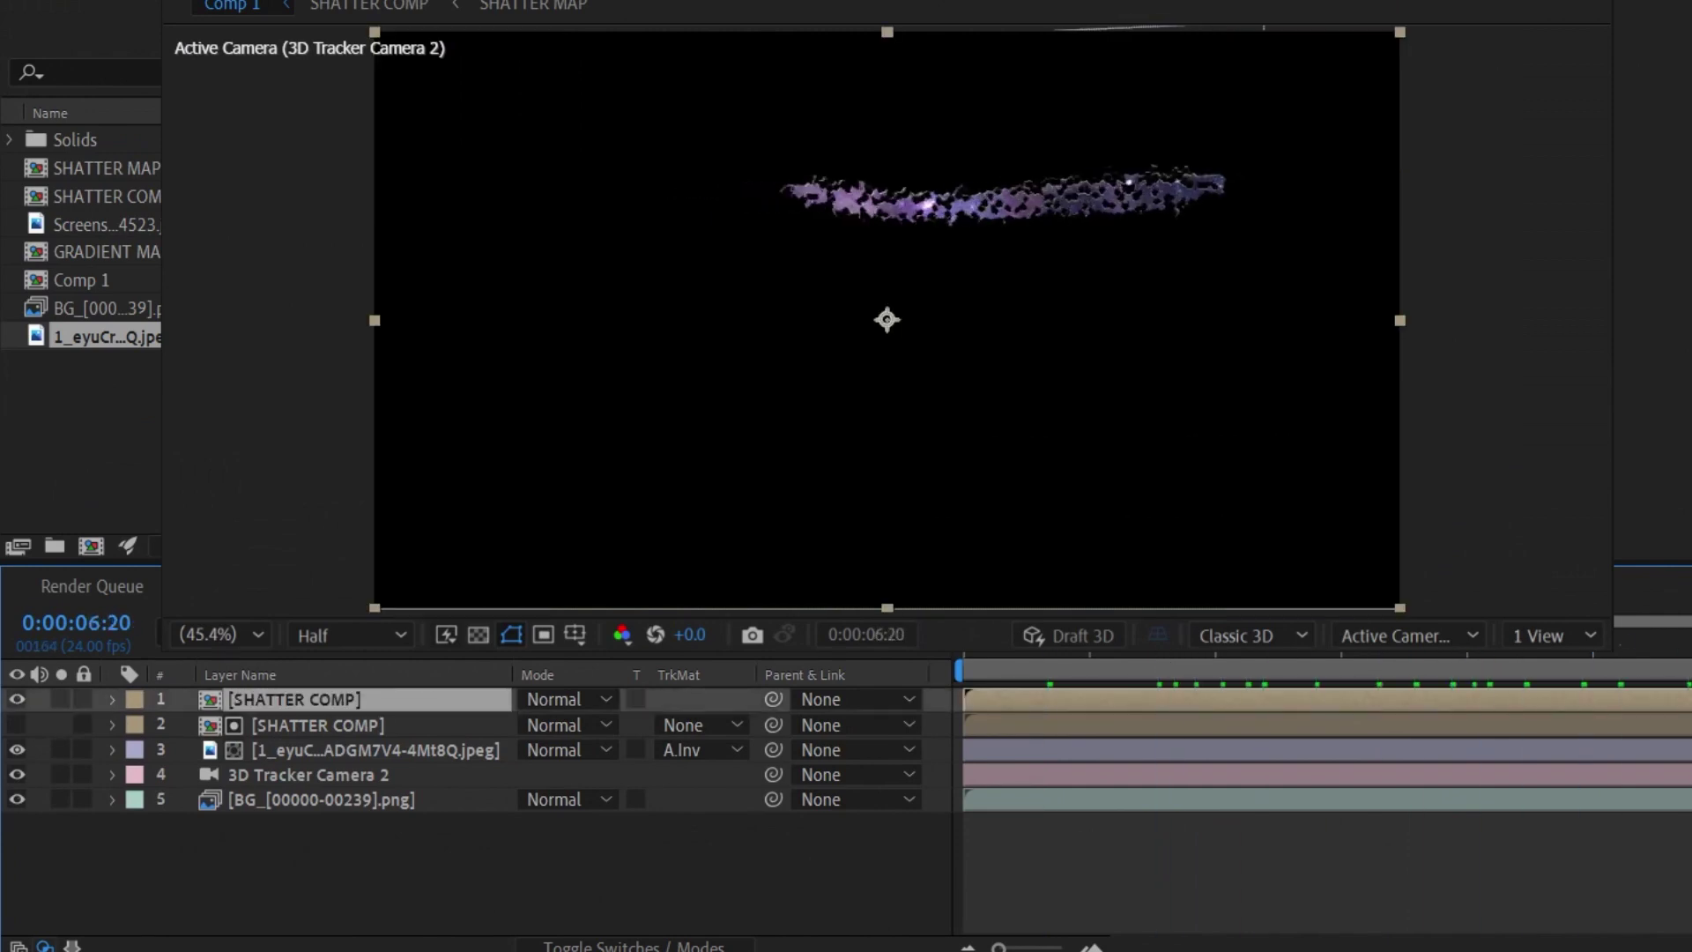
pyautogui.click(59, 695)
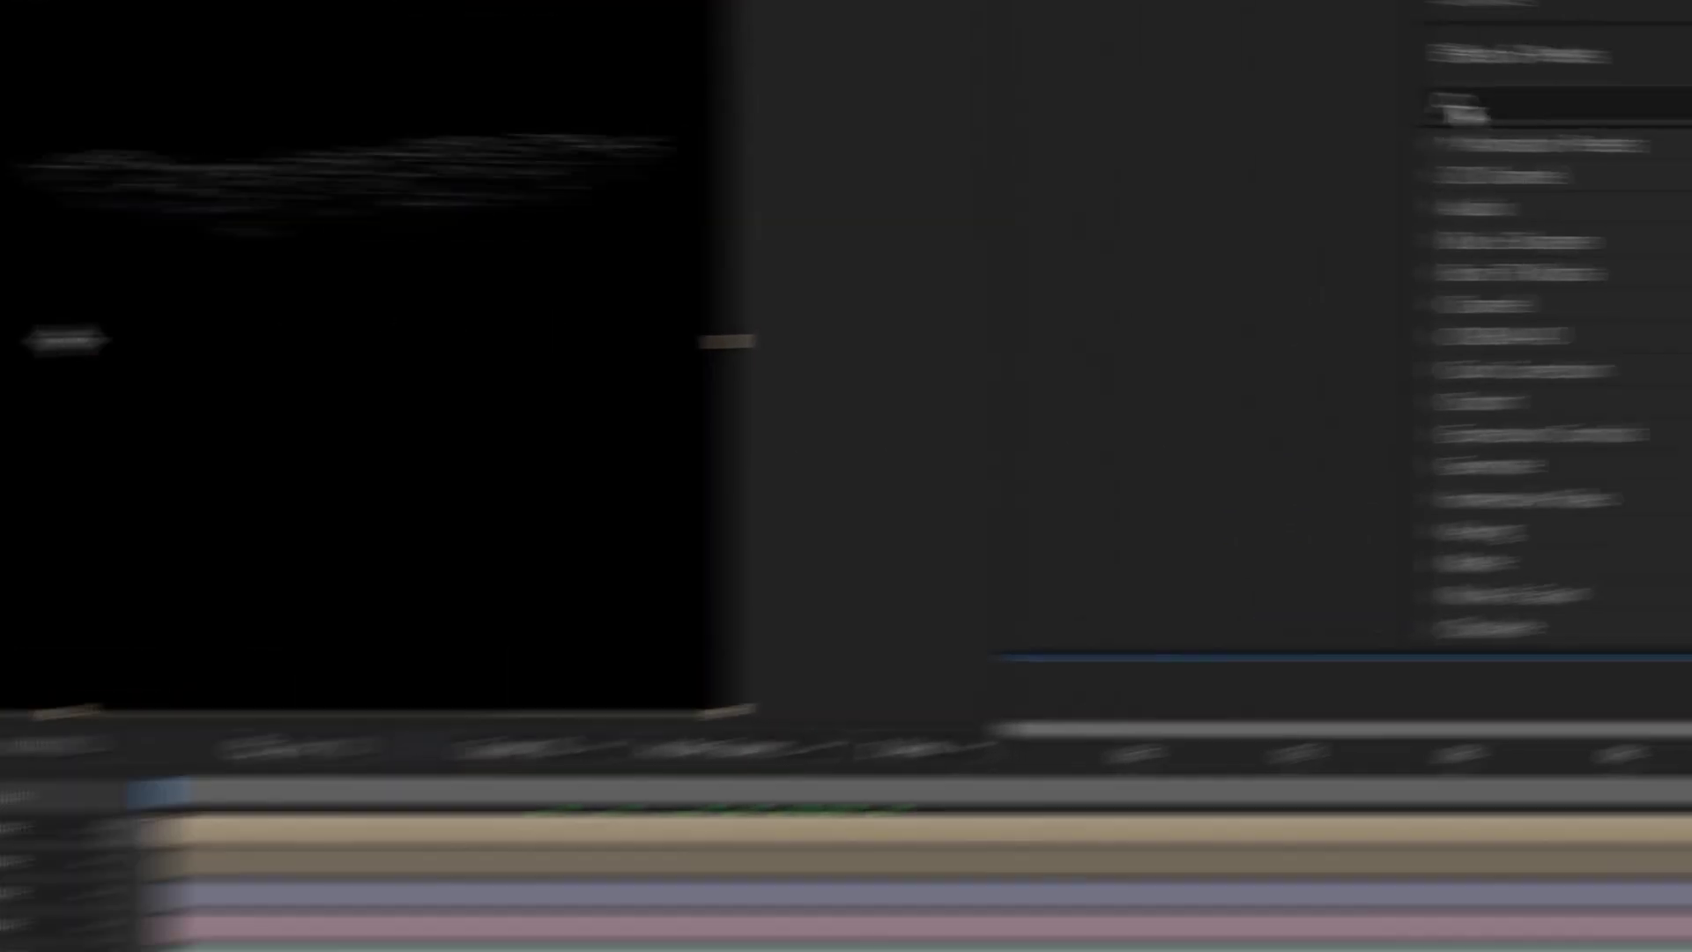
# Step: Apply Glow twice, giving Glow 2 threshold 0%, radius 100 and intensity 0.2
pyautogui.write('glow')
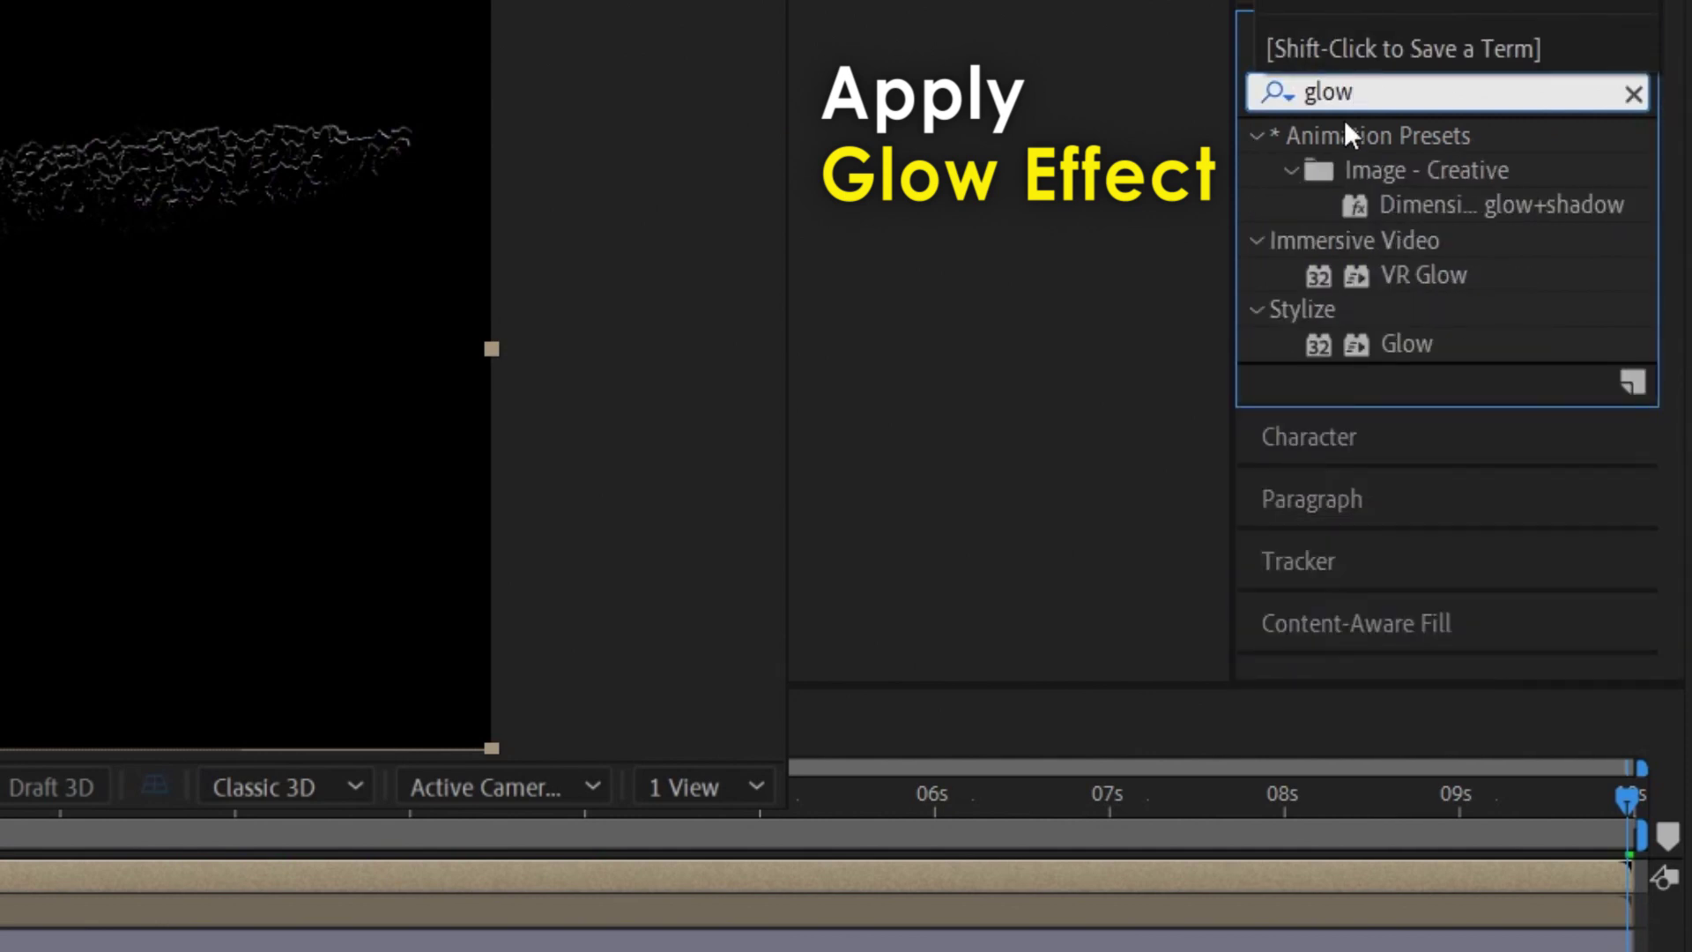
pyautogui.doubleClick(1410, 343)
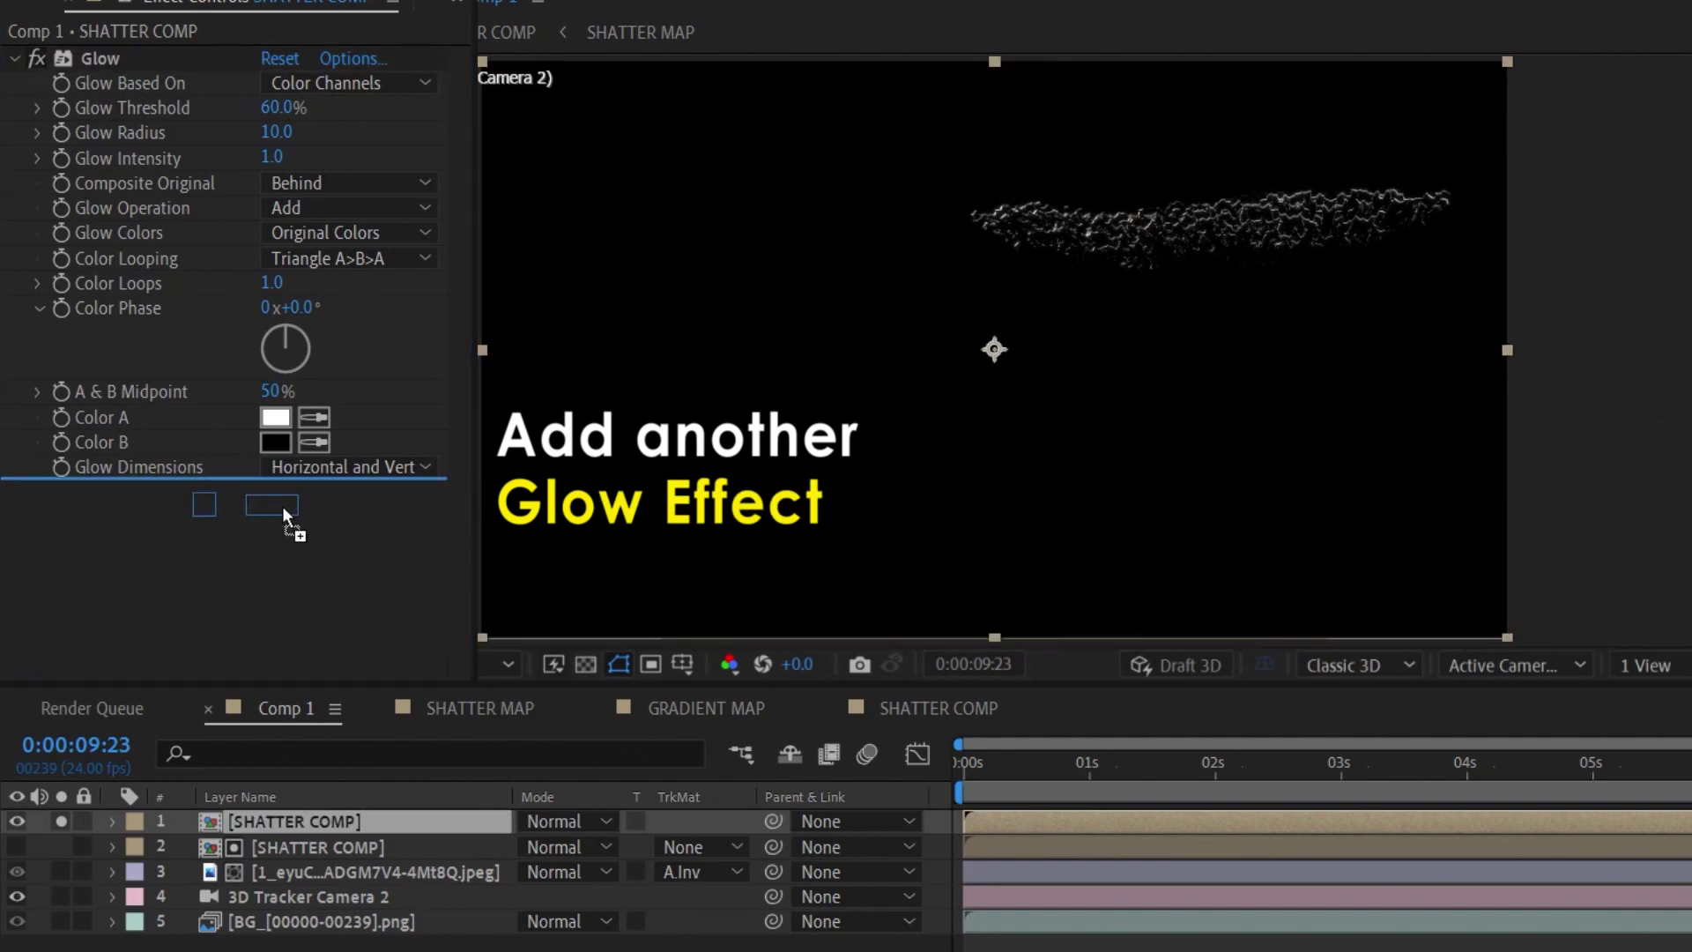
pyautogui.moveTo(1644, 438); pyautogui.dragTo(282, 506)
pyautogui.write('100')
pyautogui.press('Return')
pyautogui.click(273, 307)
pyautogui.write('0')
pyautogui.press('Return')
pyautogui.click(271, 358)
pyautogui.click(273, 359)
pyautogui.write('0.2')
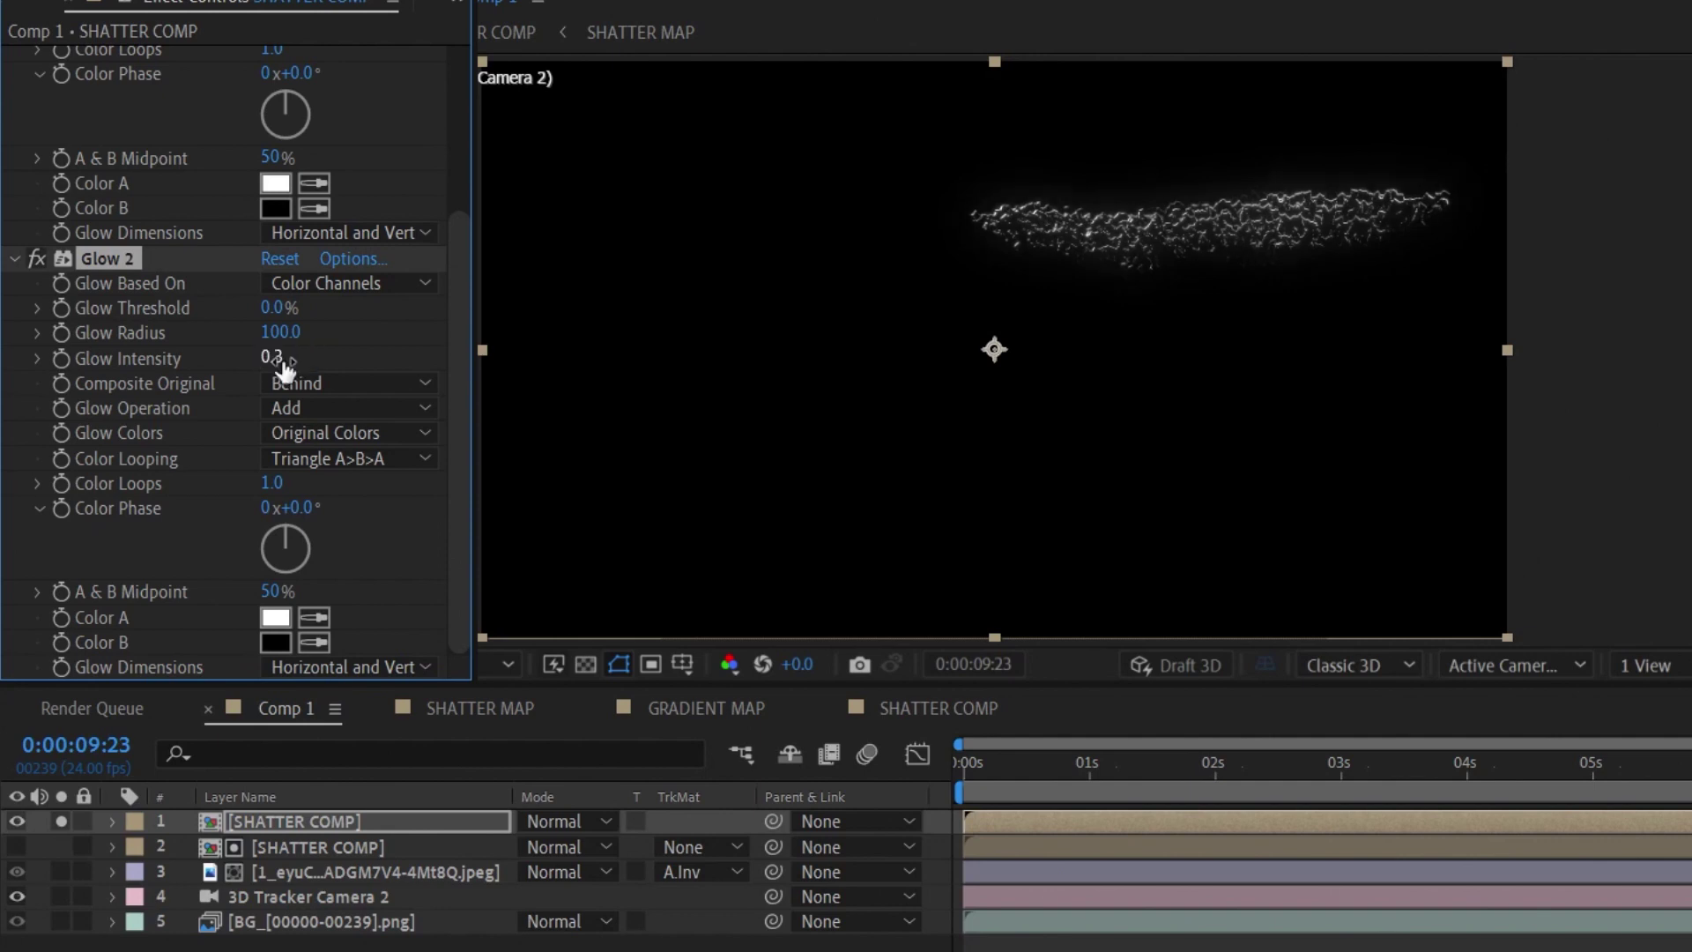
pyautogui.click(15, 258)
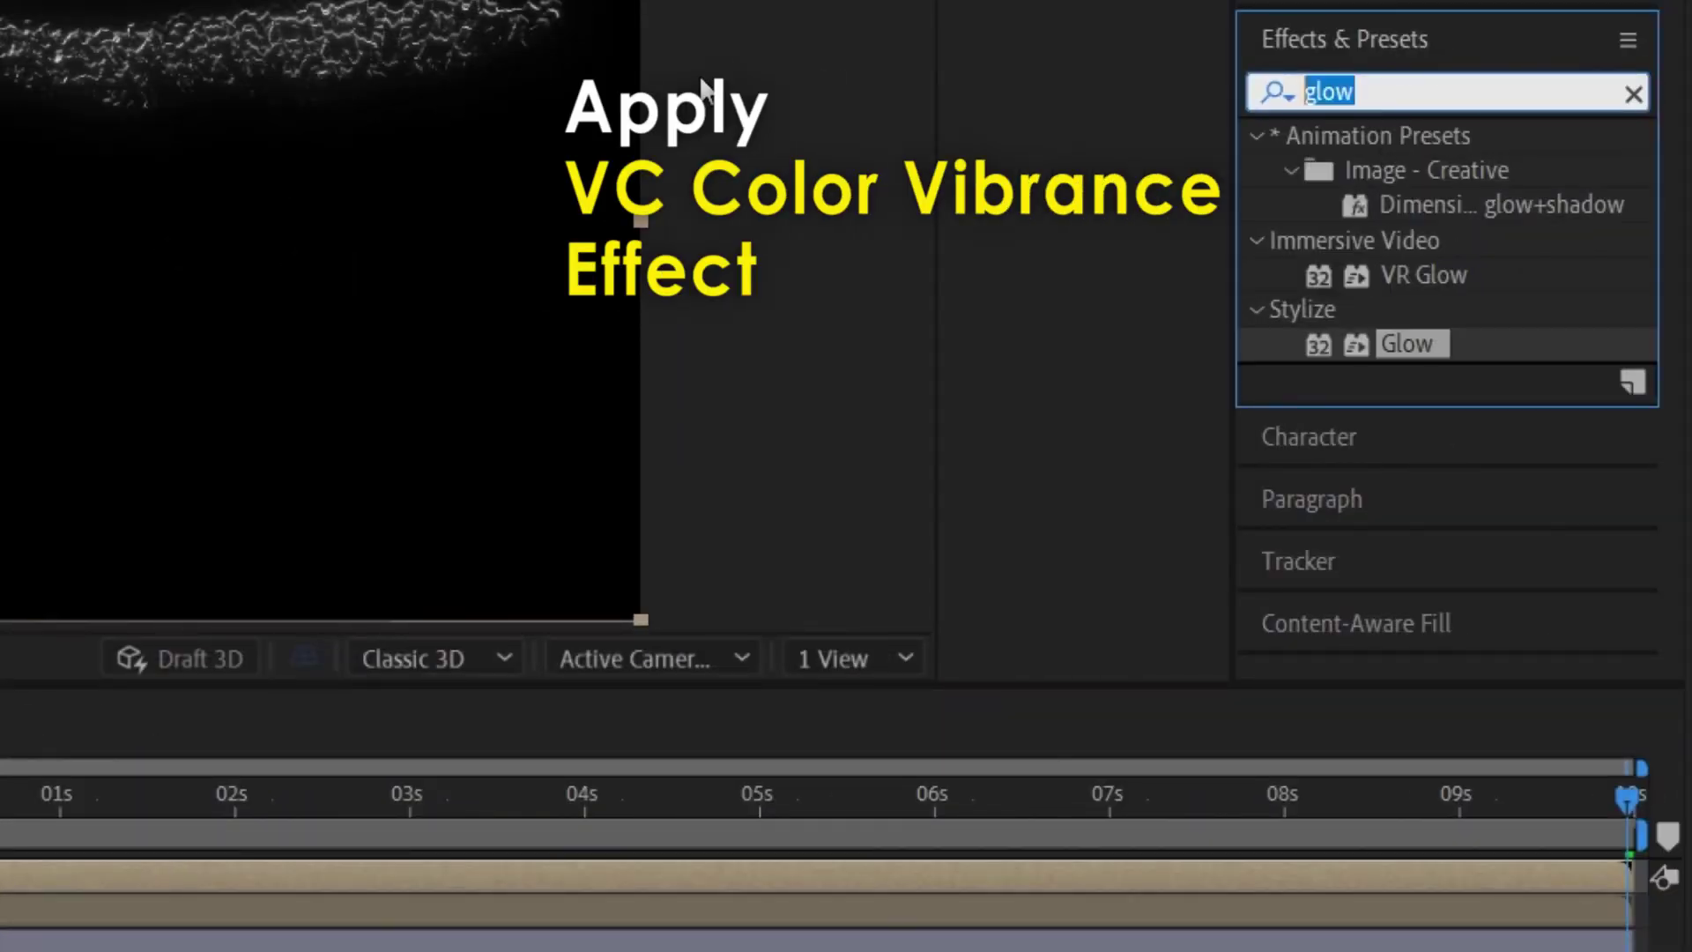
# Step: Apply VC Color Vibrance to the top layer with a magenta colour
pyautogui.write('vc color')
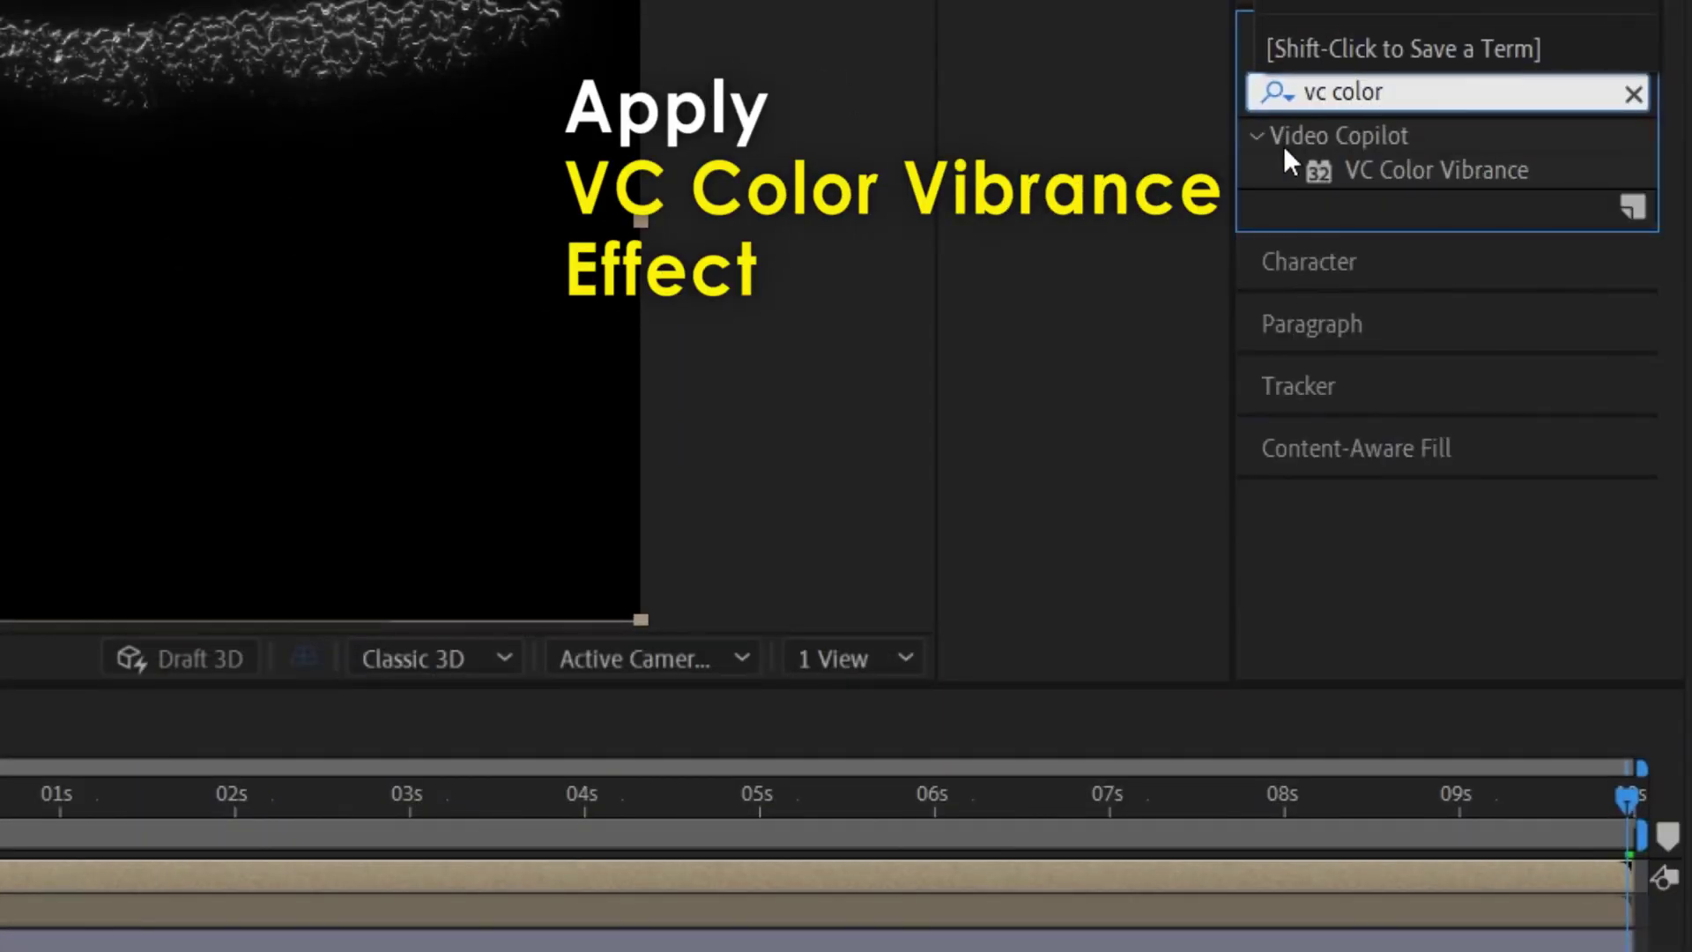
pyautogui.doubleClick(1435, 169)
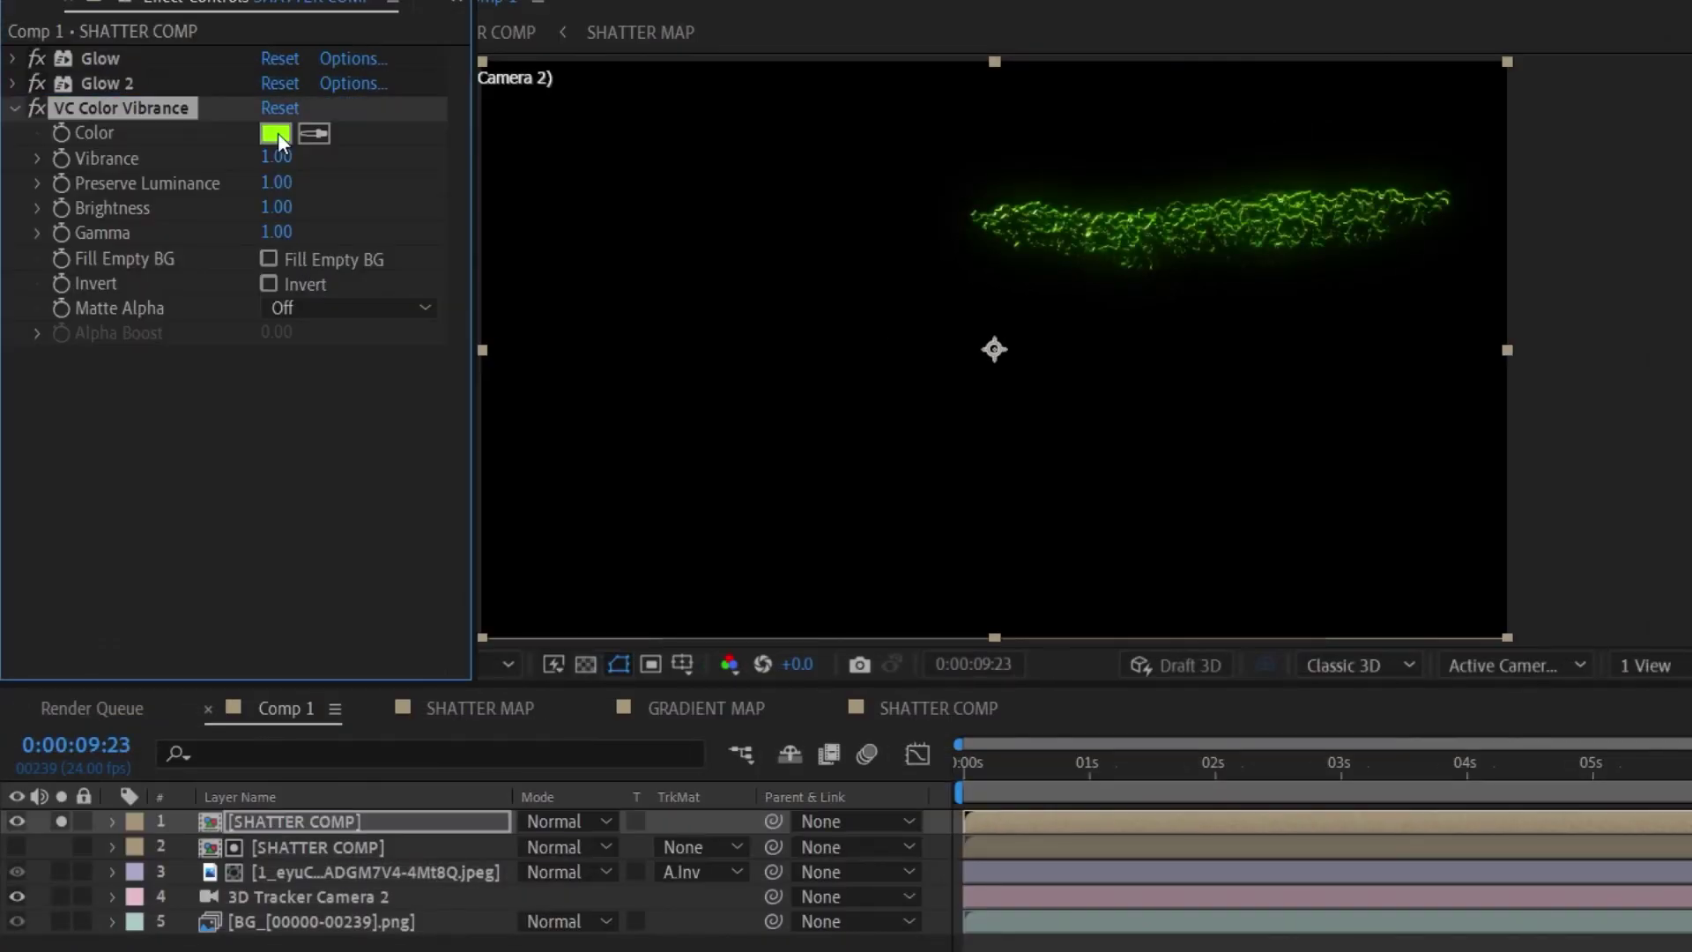
pyautogui.click(277, 132)
pyautogui.click(666, 196)
pyautogui.press('Return')
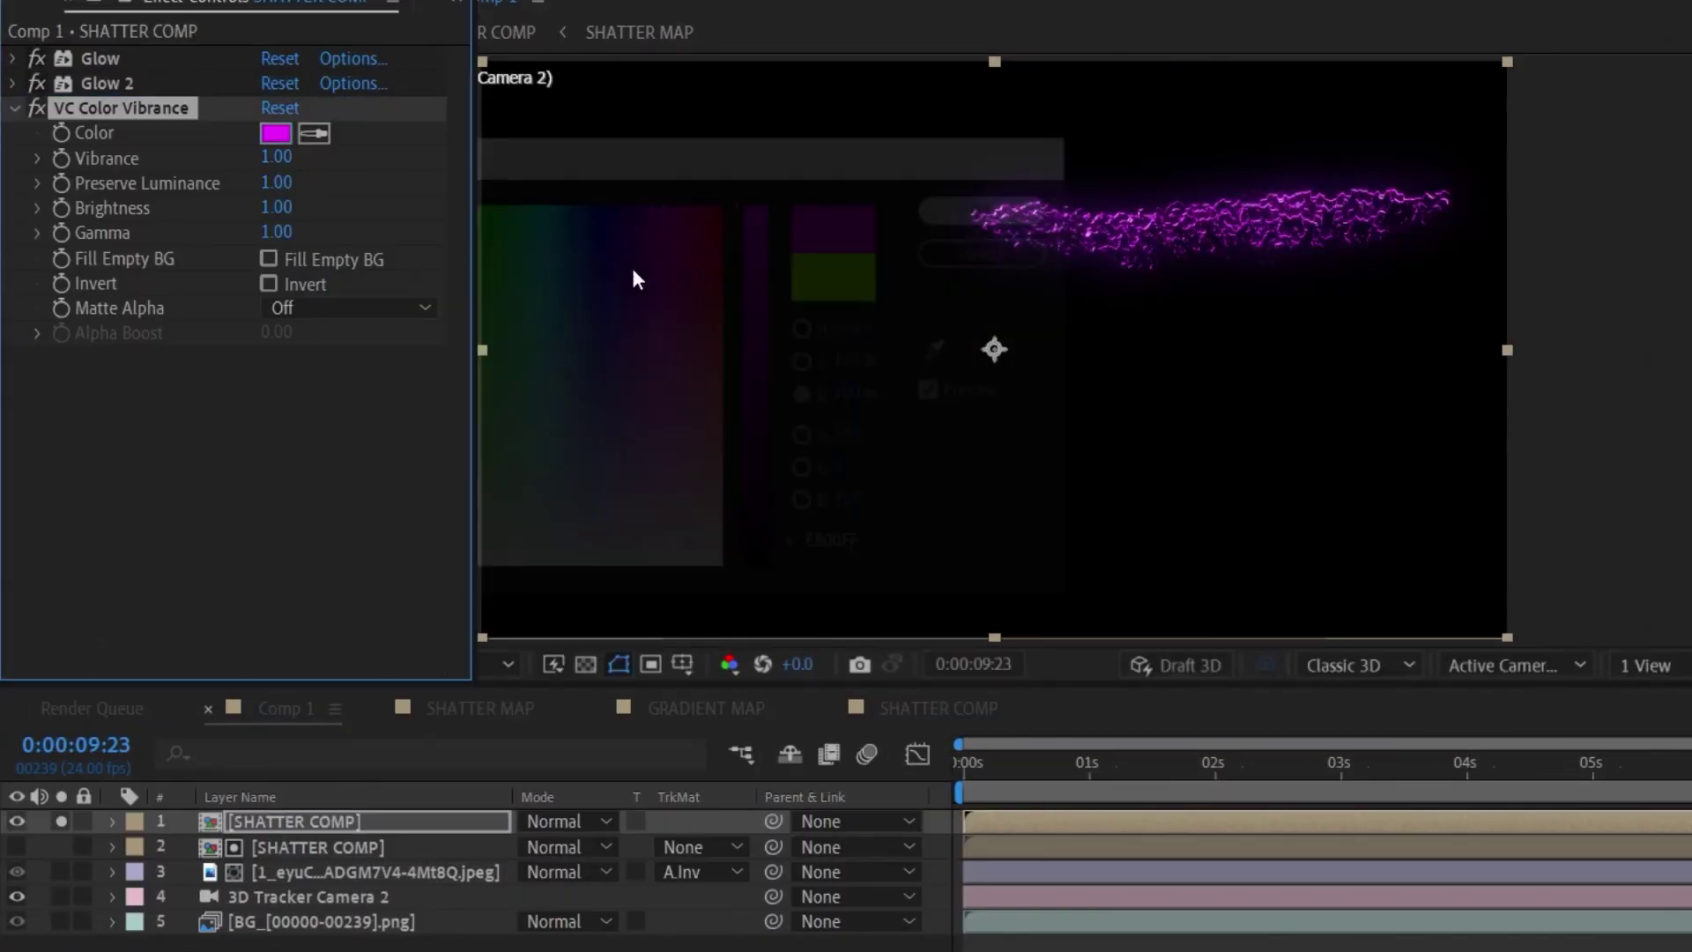
pyautogui.click(126, 438)
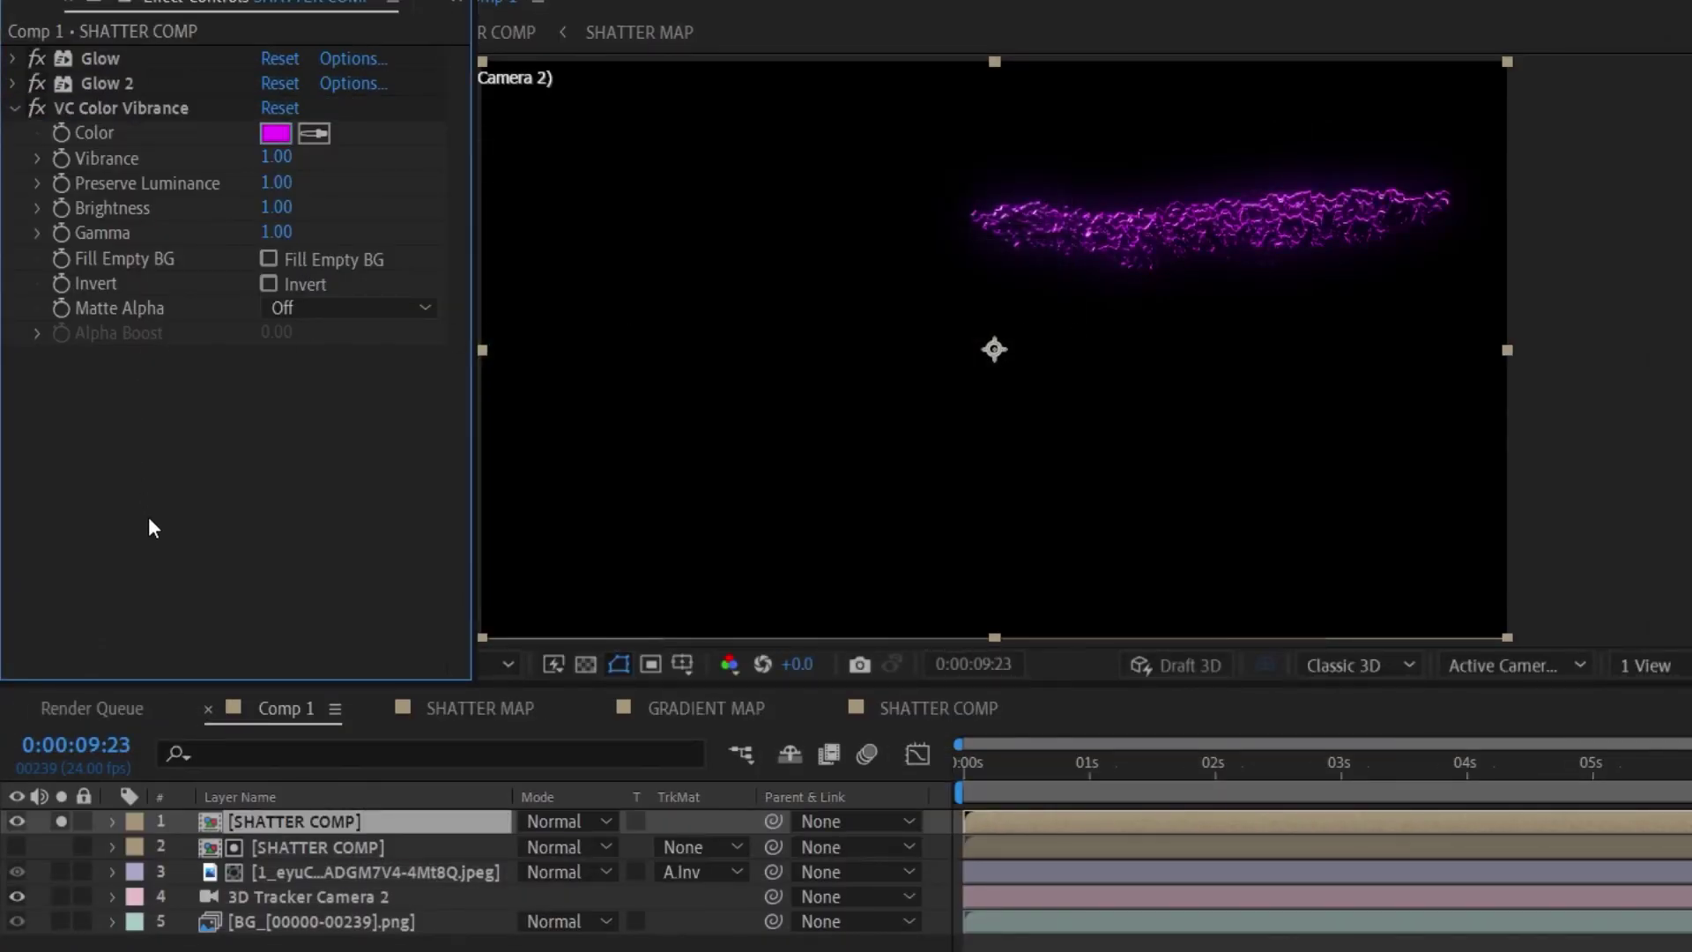
pyautogui.click(564, 821)
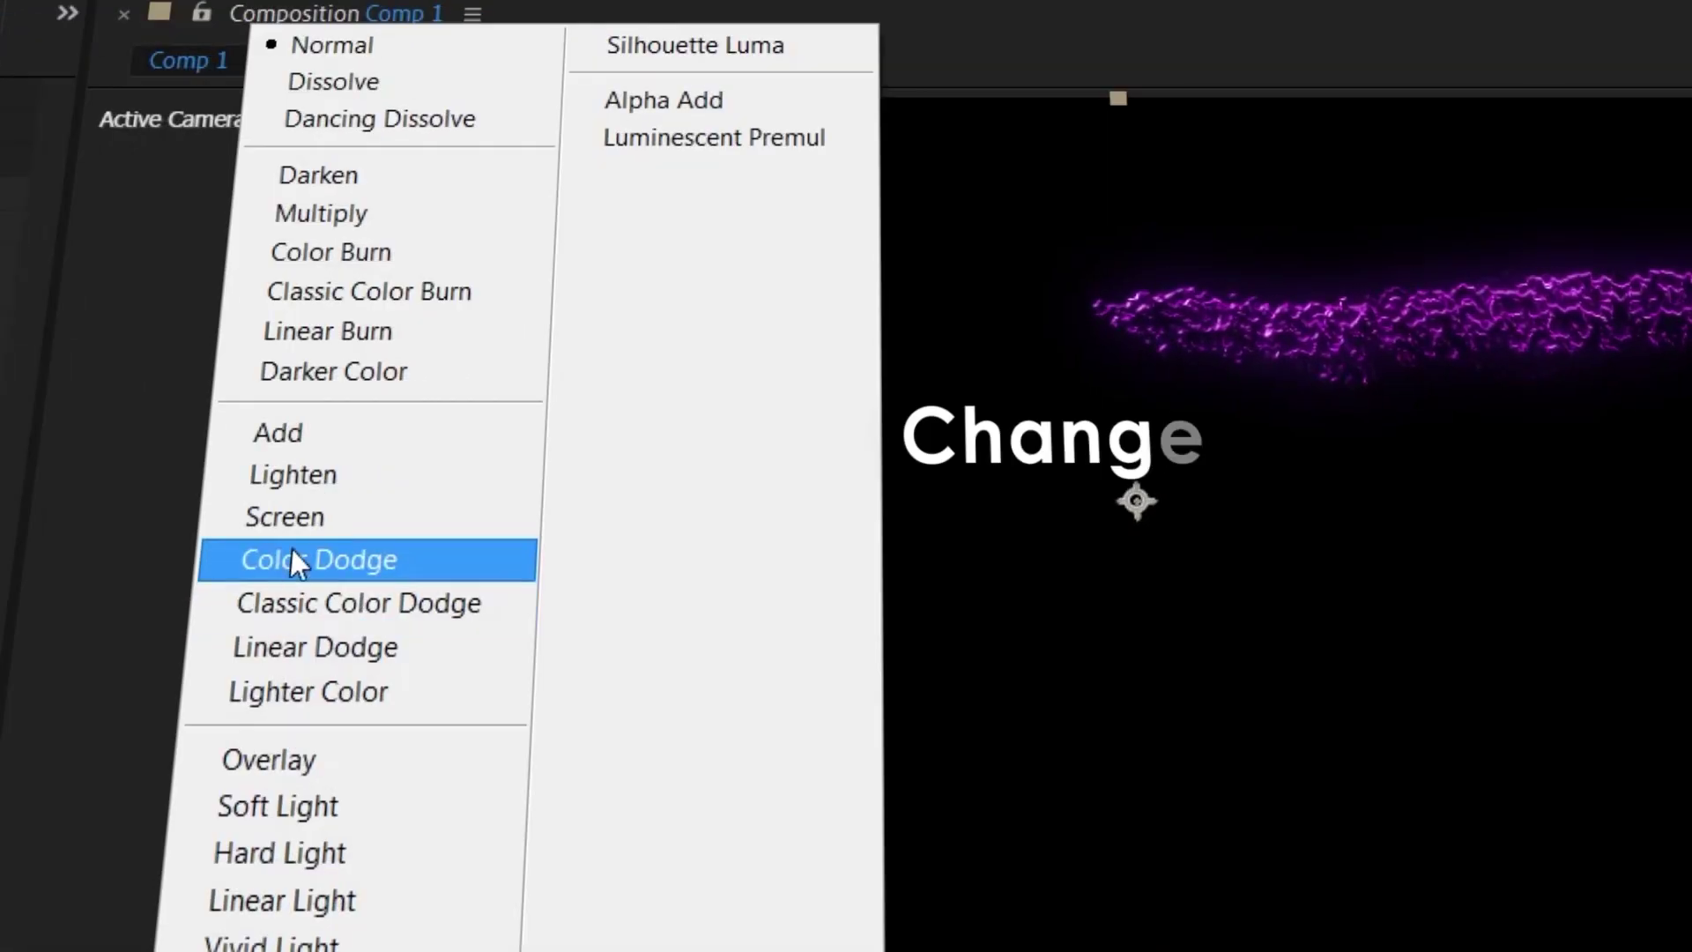
# Step: Set the top SHATTER COMP layer to Add mode at 75% opacity and preview
pyautogui.click(318, 450)
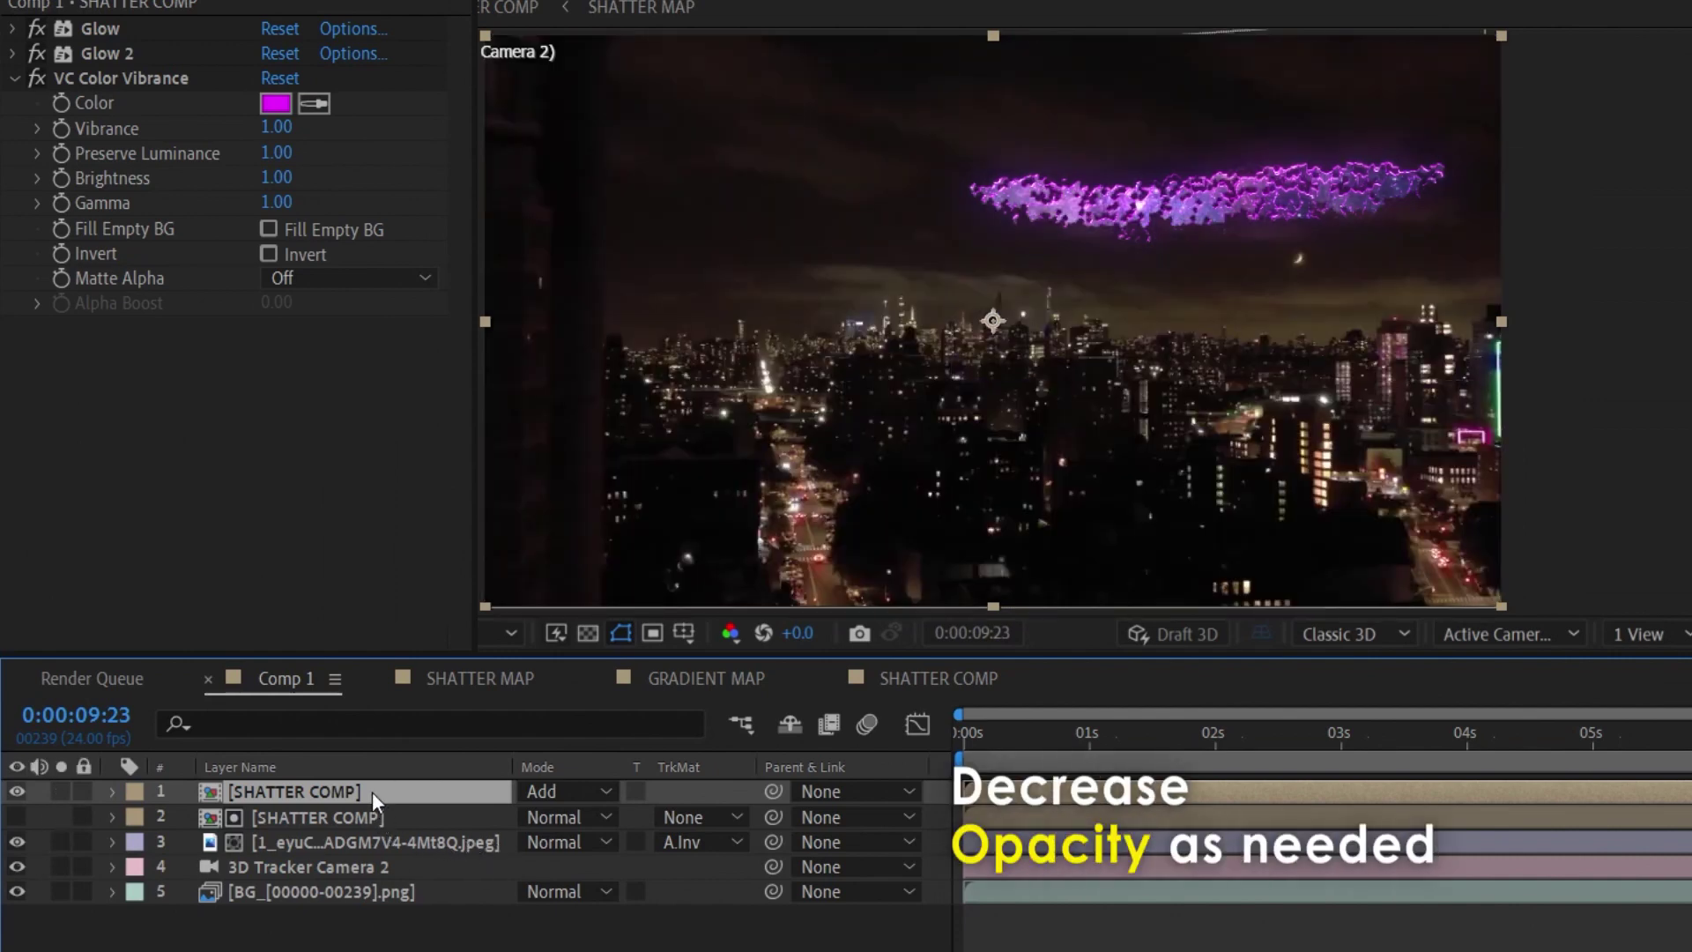
pyautogui.press('t')
pyautogui.click(536, 816)
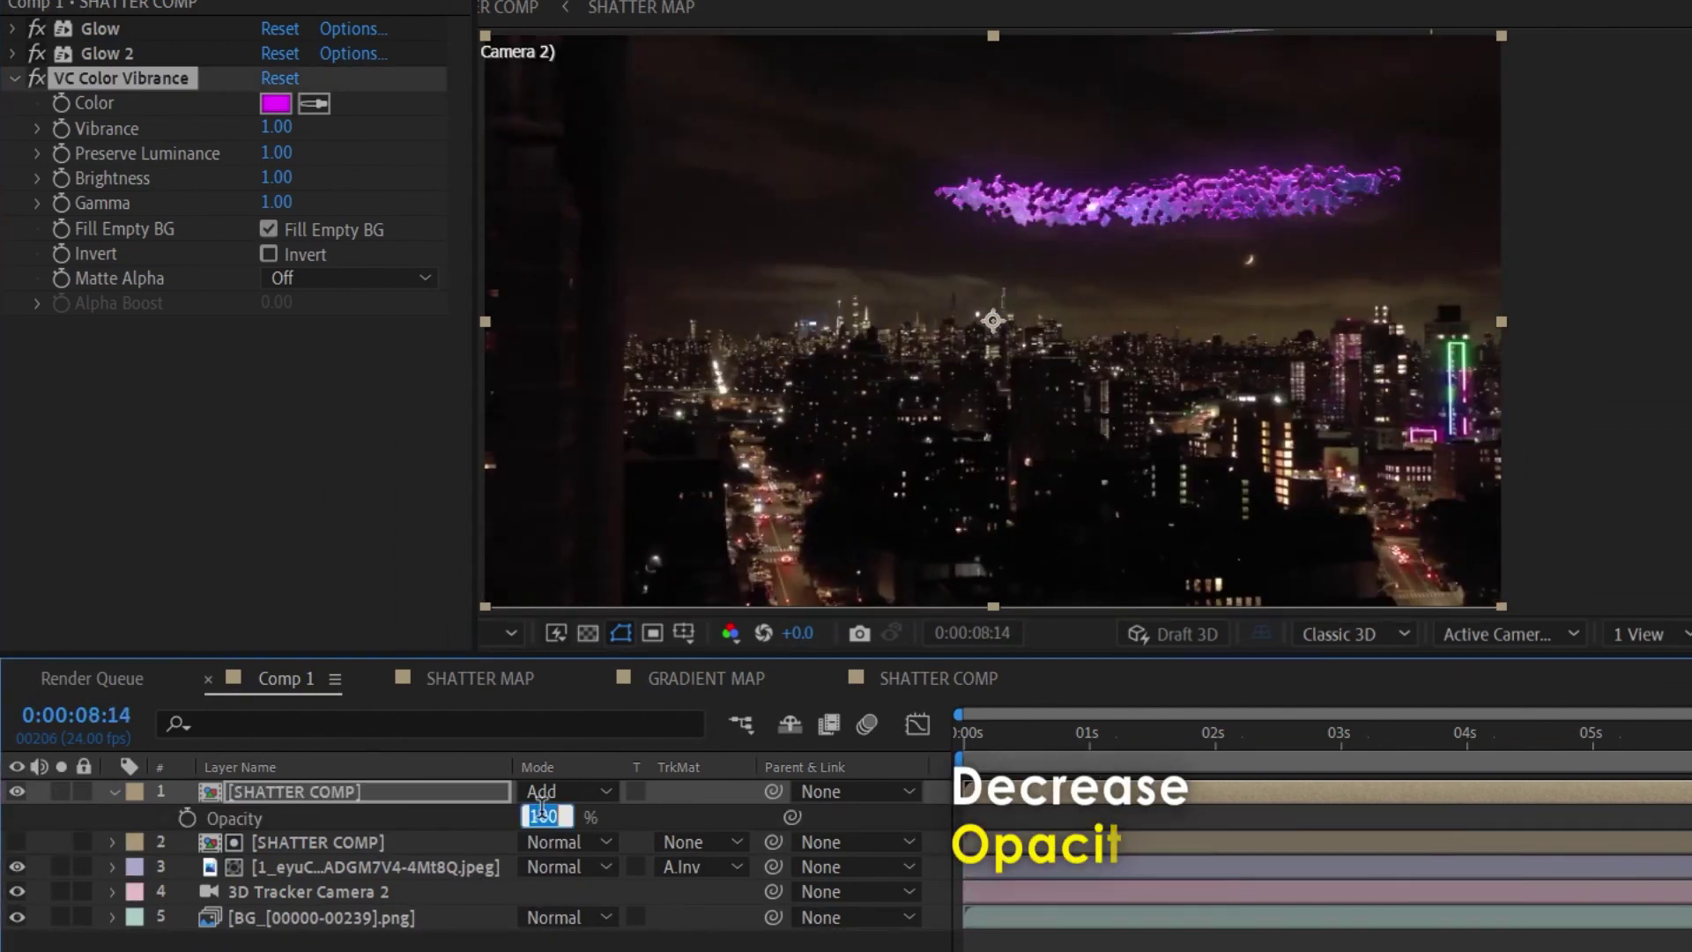
pyautogui.write('75')
pyautogui.press('Return')
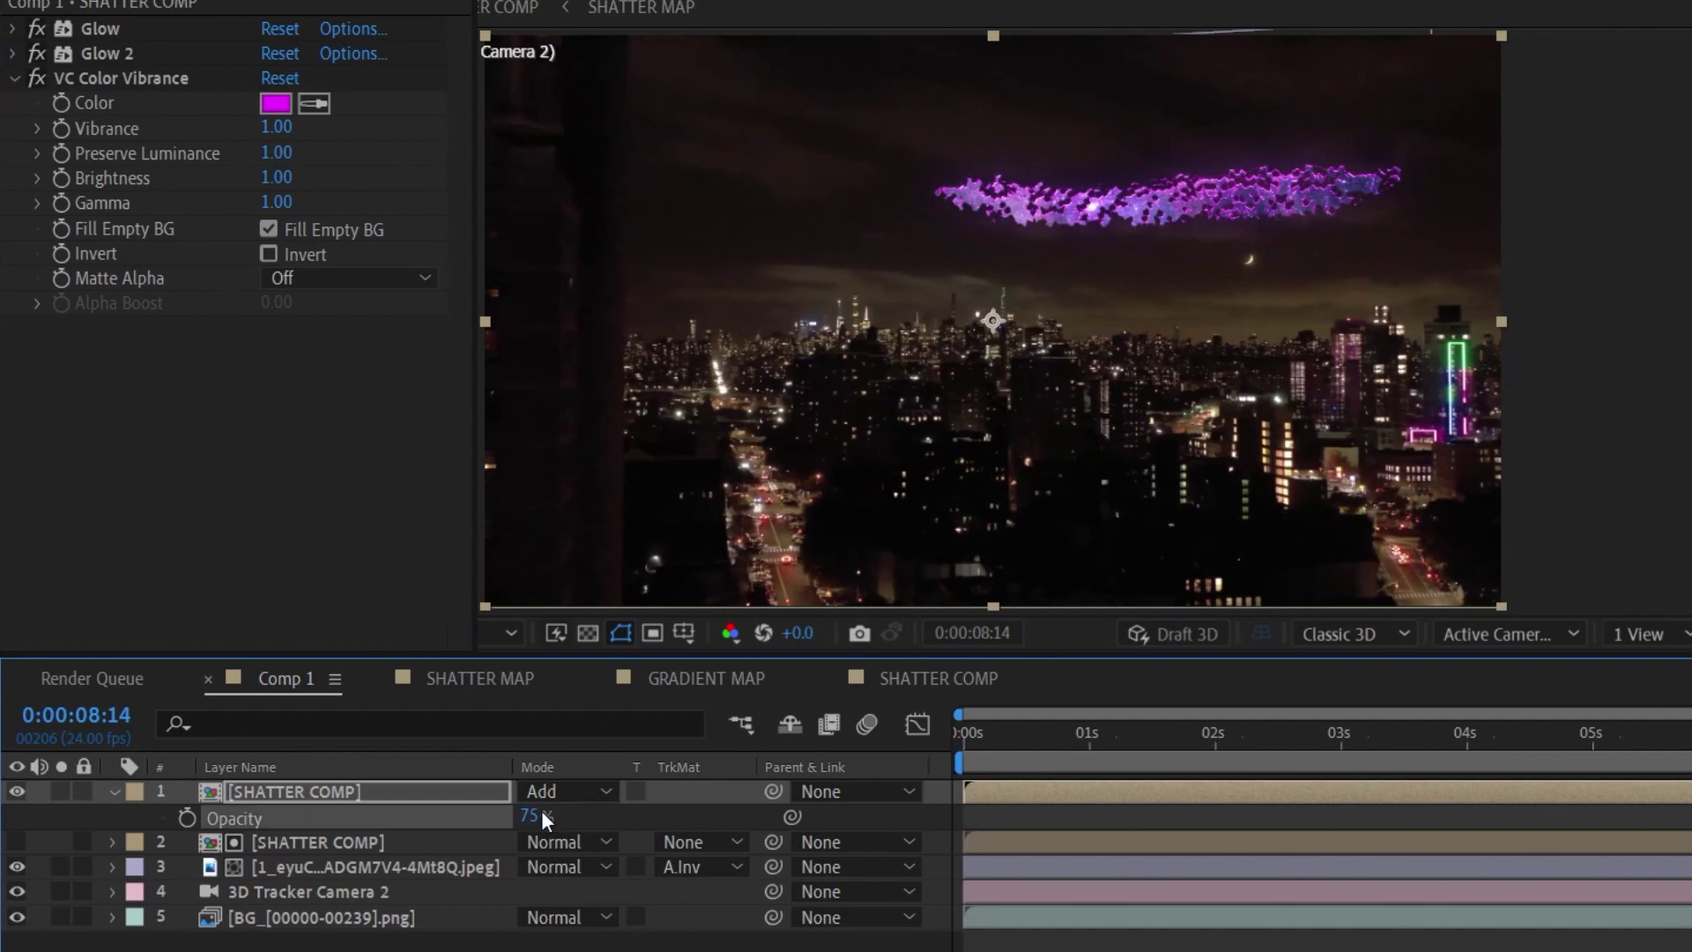
pyautogui.press('space')
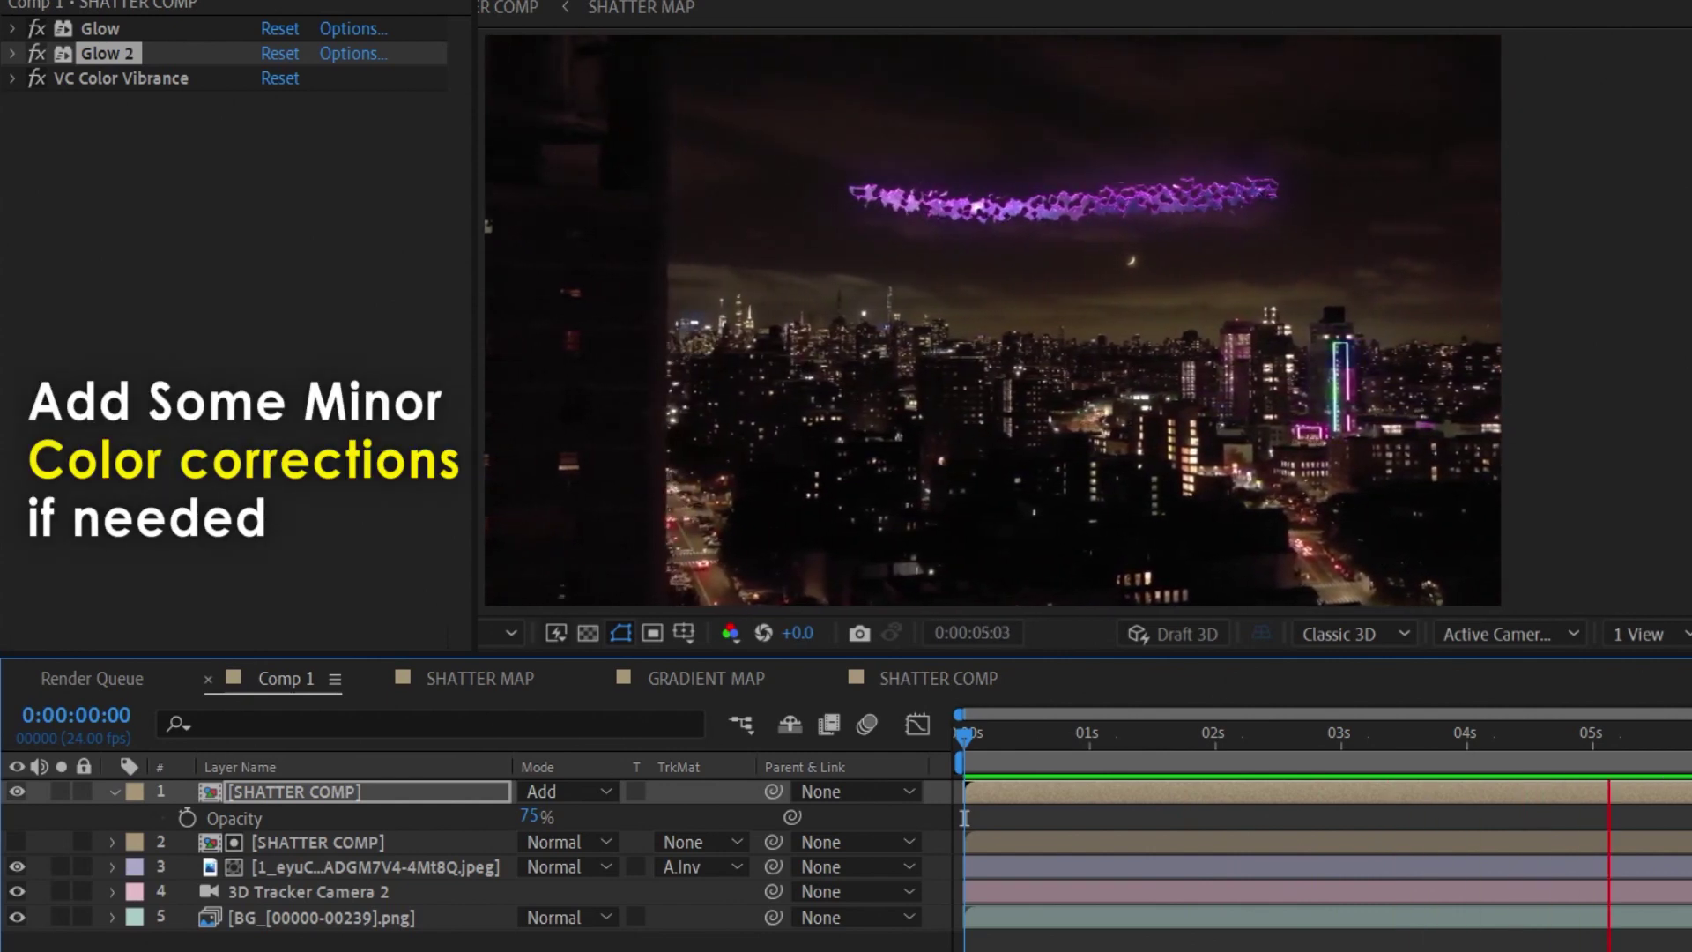
# Step: Select the nebula layer, then replay the preview from the start of the timeline
pyautogui.click(375, 874)
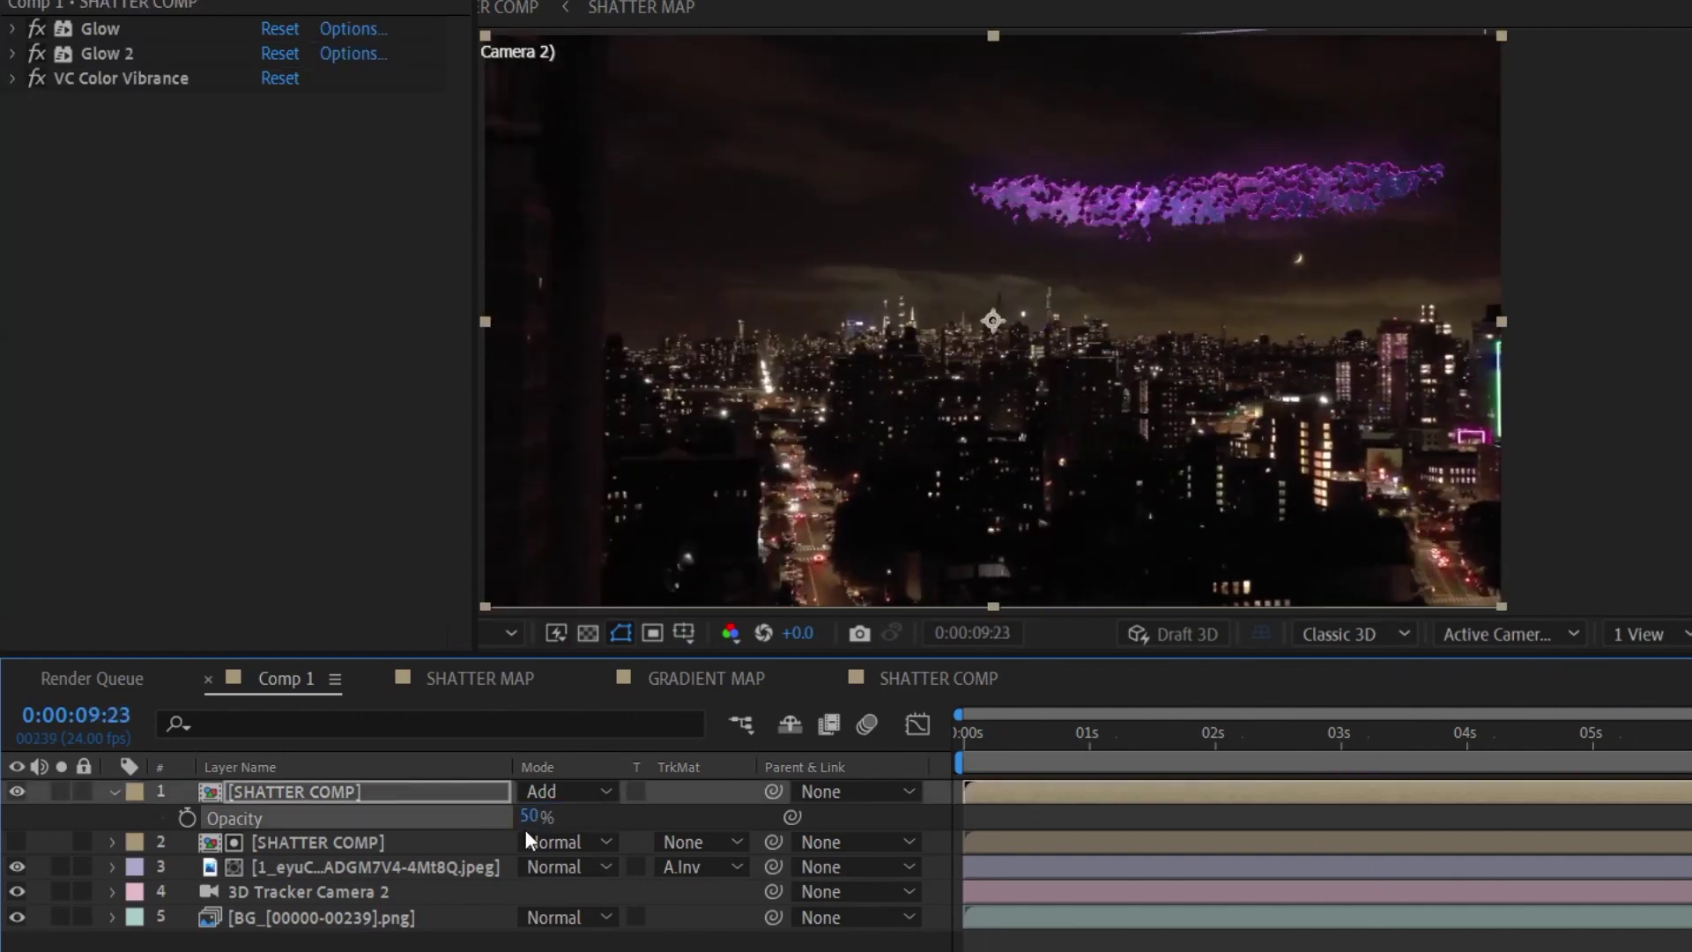
pyautogui.click(960, 732)
pyautogui.press('space')
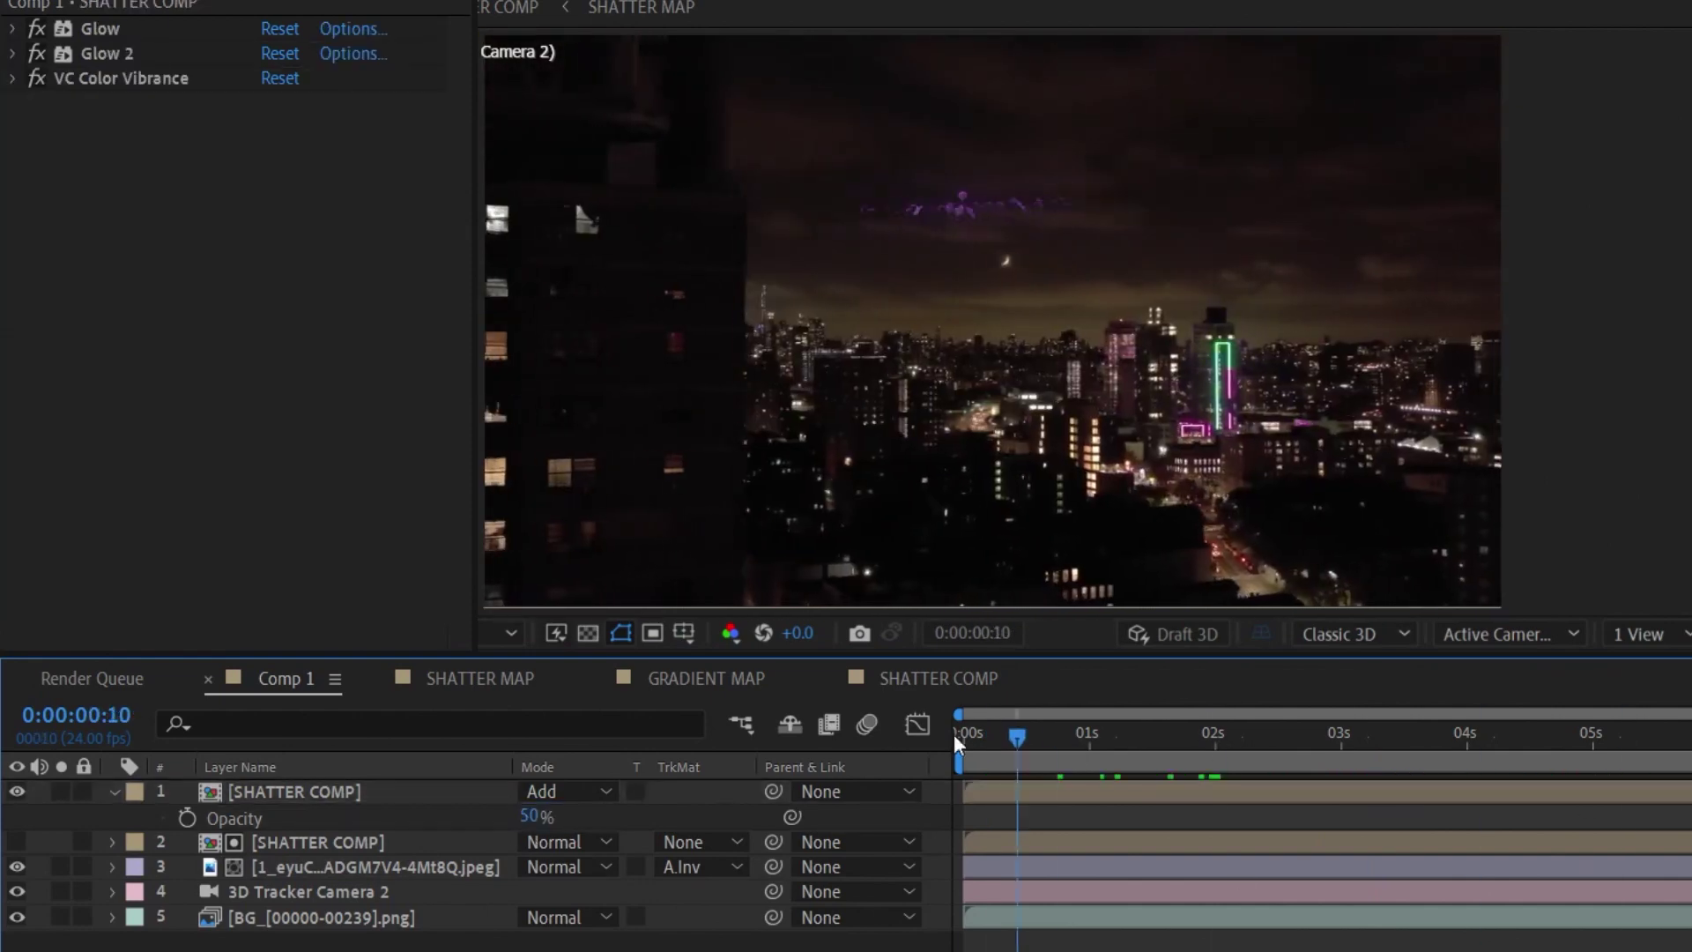